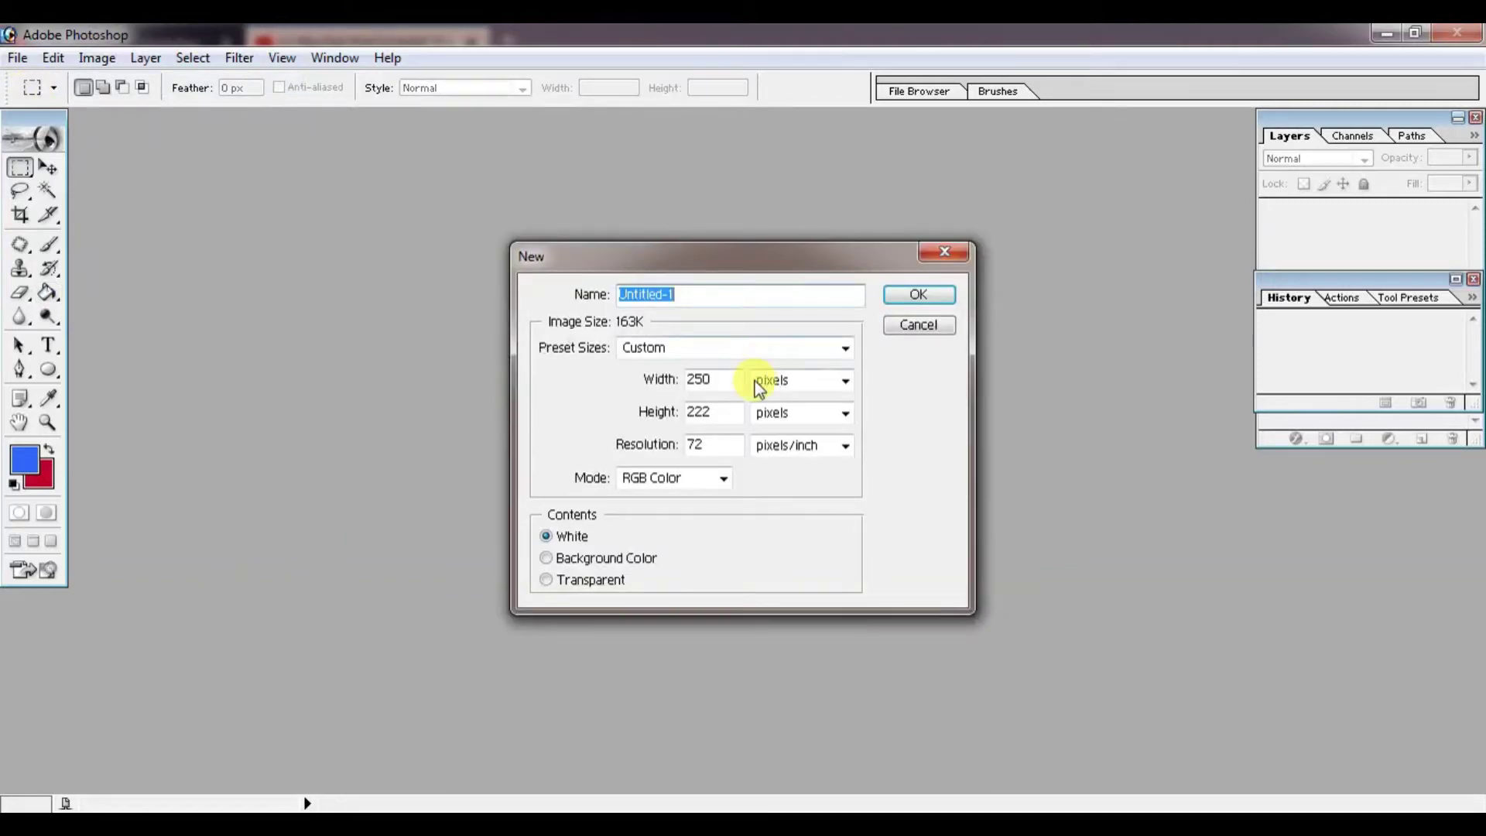
Create a new white 1024 × 720 pixel document.
double_click(732, 379)
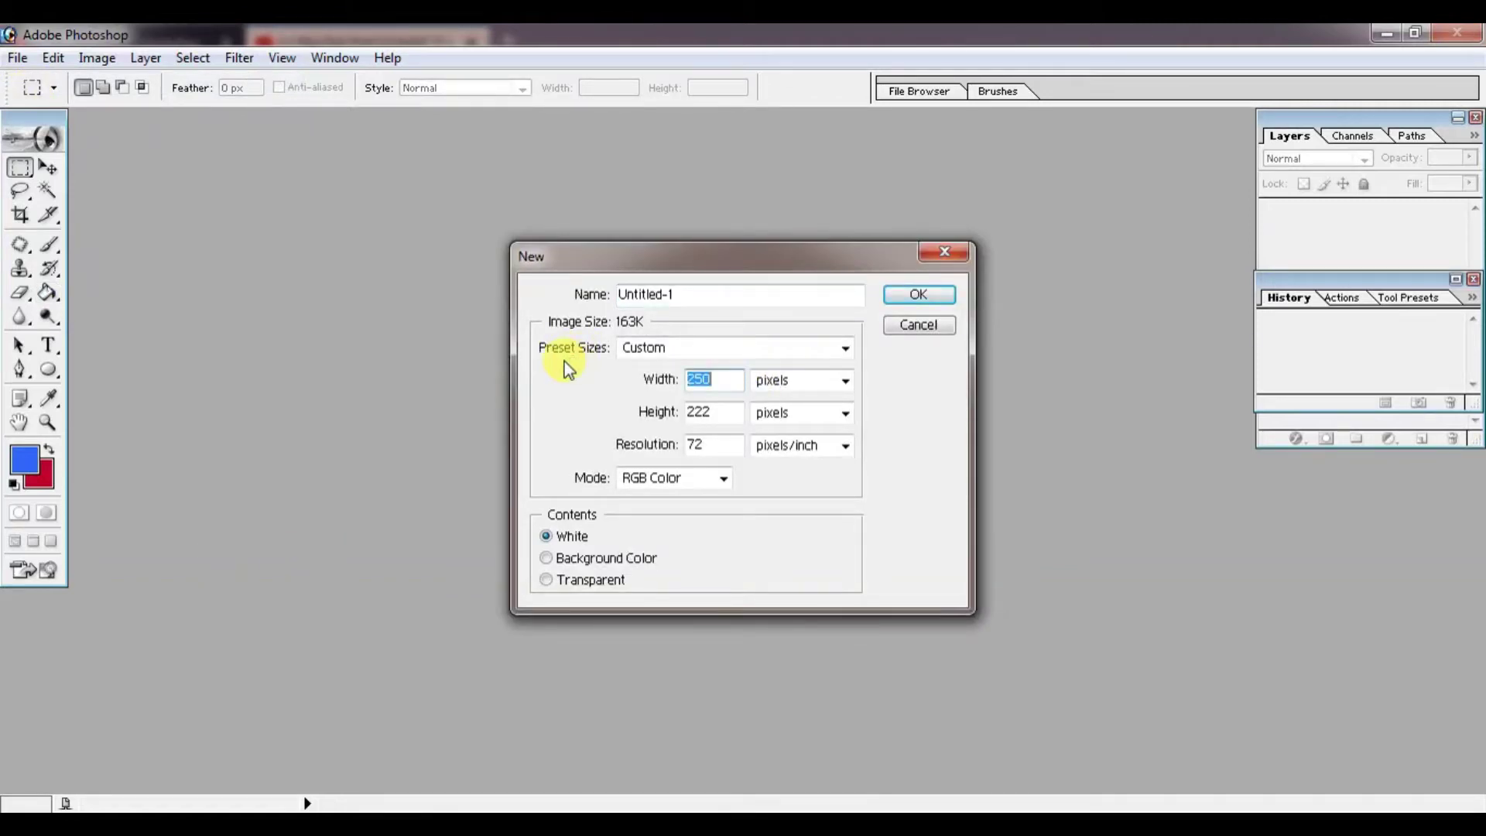
type("1024")
left_click_drag(744, 410, 634, 410)
type("720")
left_click_drag(706, 445, 663, 438)
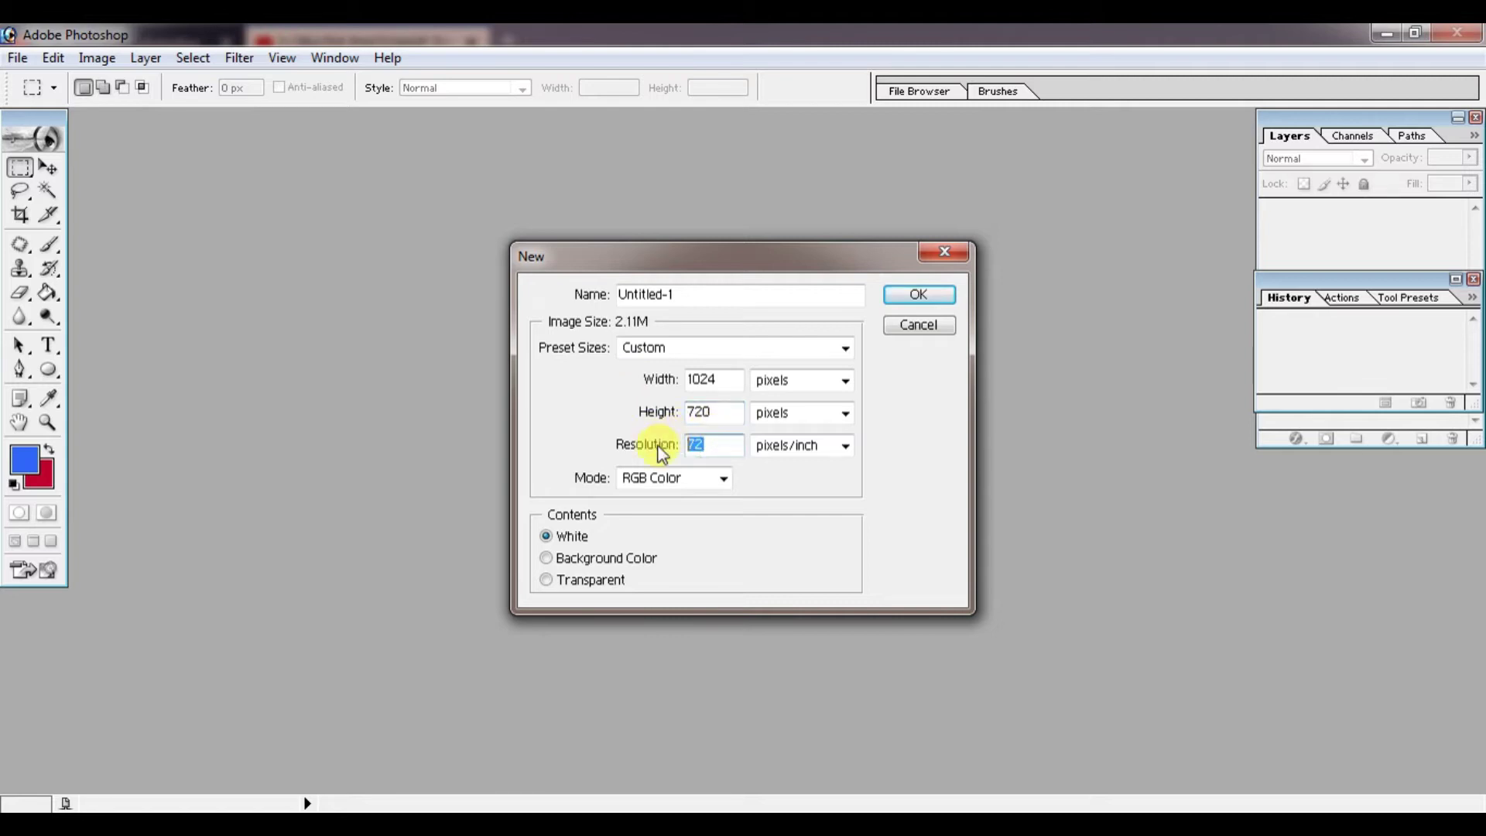
type("120")
left_click(938, 296)
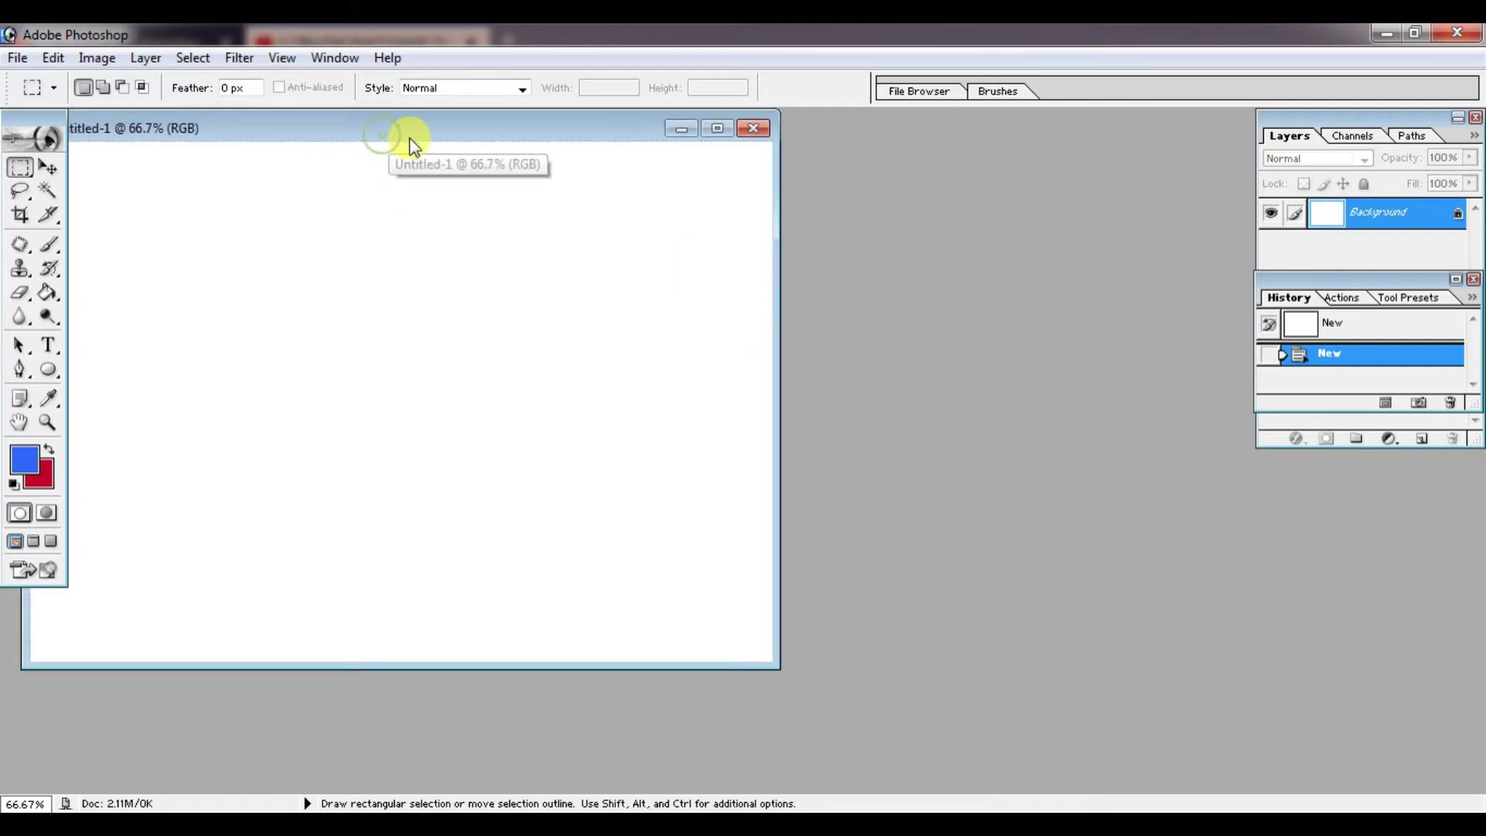
Fill the whole canvas solid black (000000) with the Paint Bucket.
left_click_drag(386, 143, 629, 184)
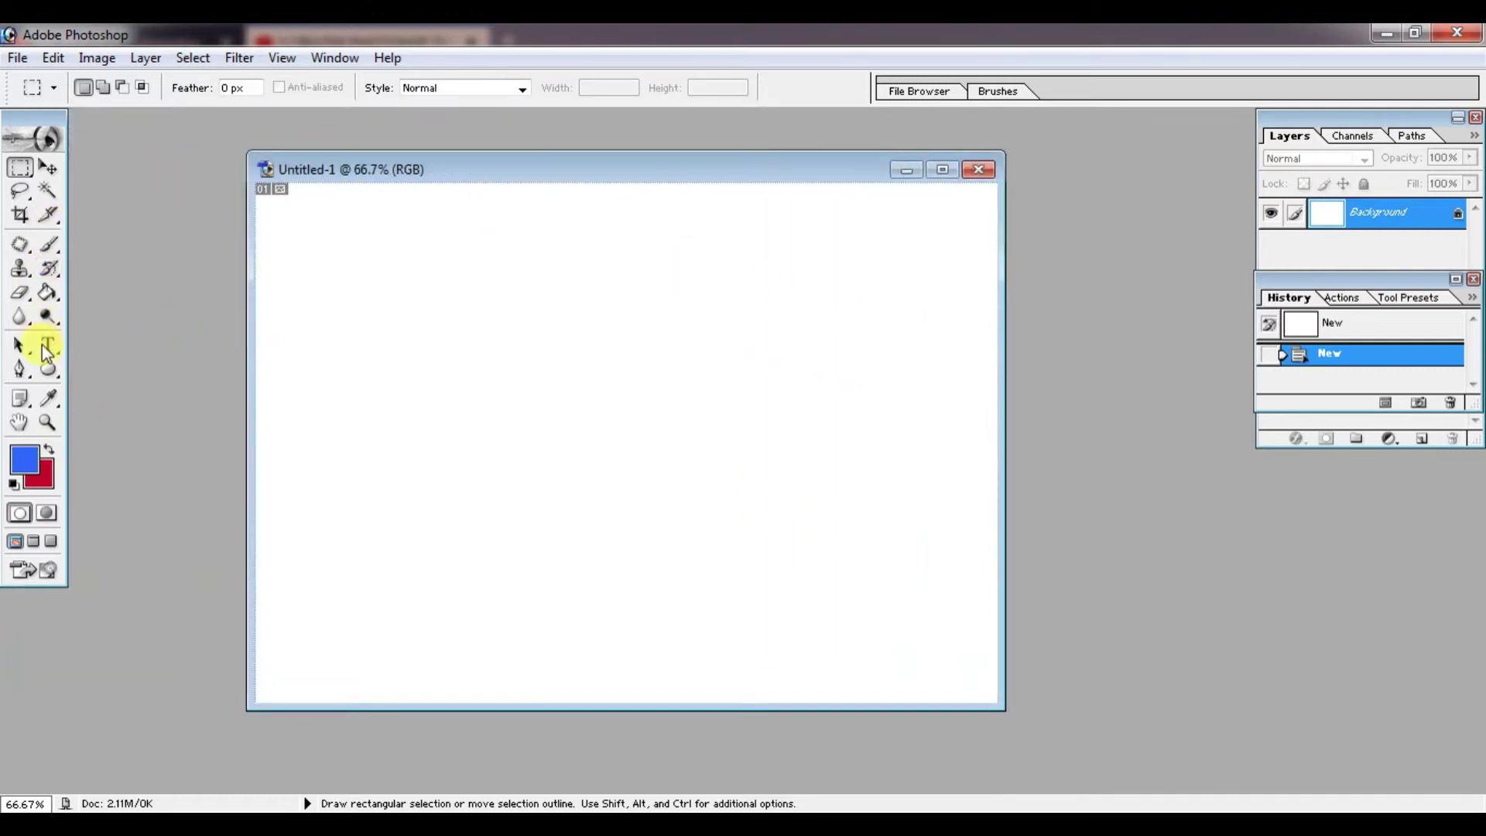
left_click(51, 296)
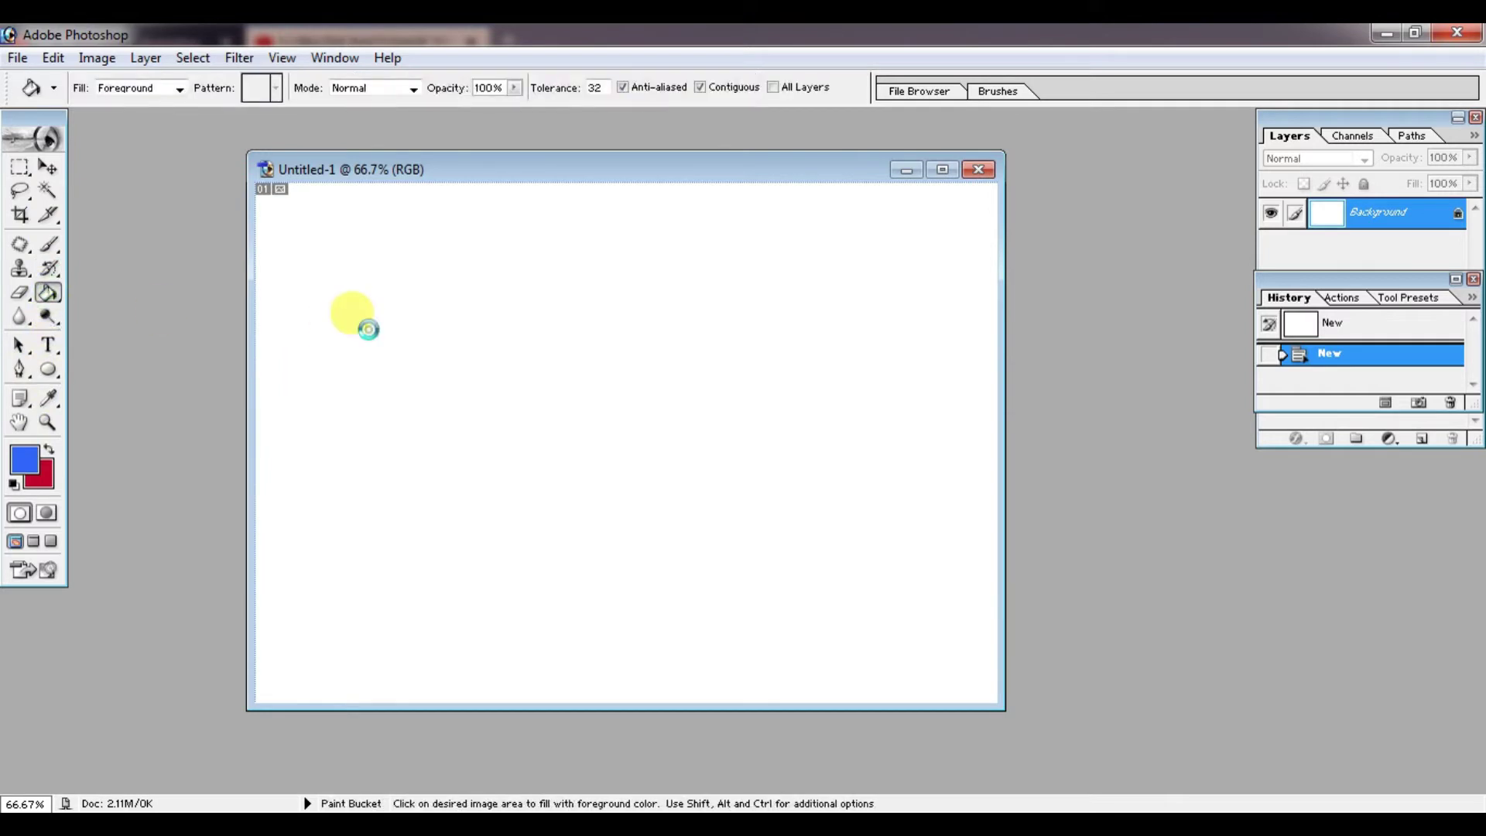
left_click(357, 323)
left_click(25, 460)
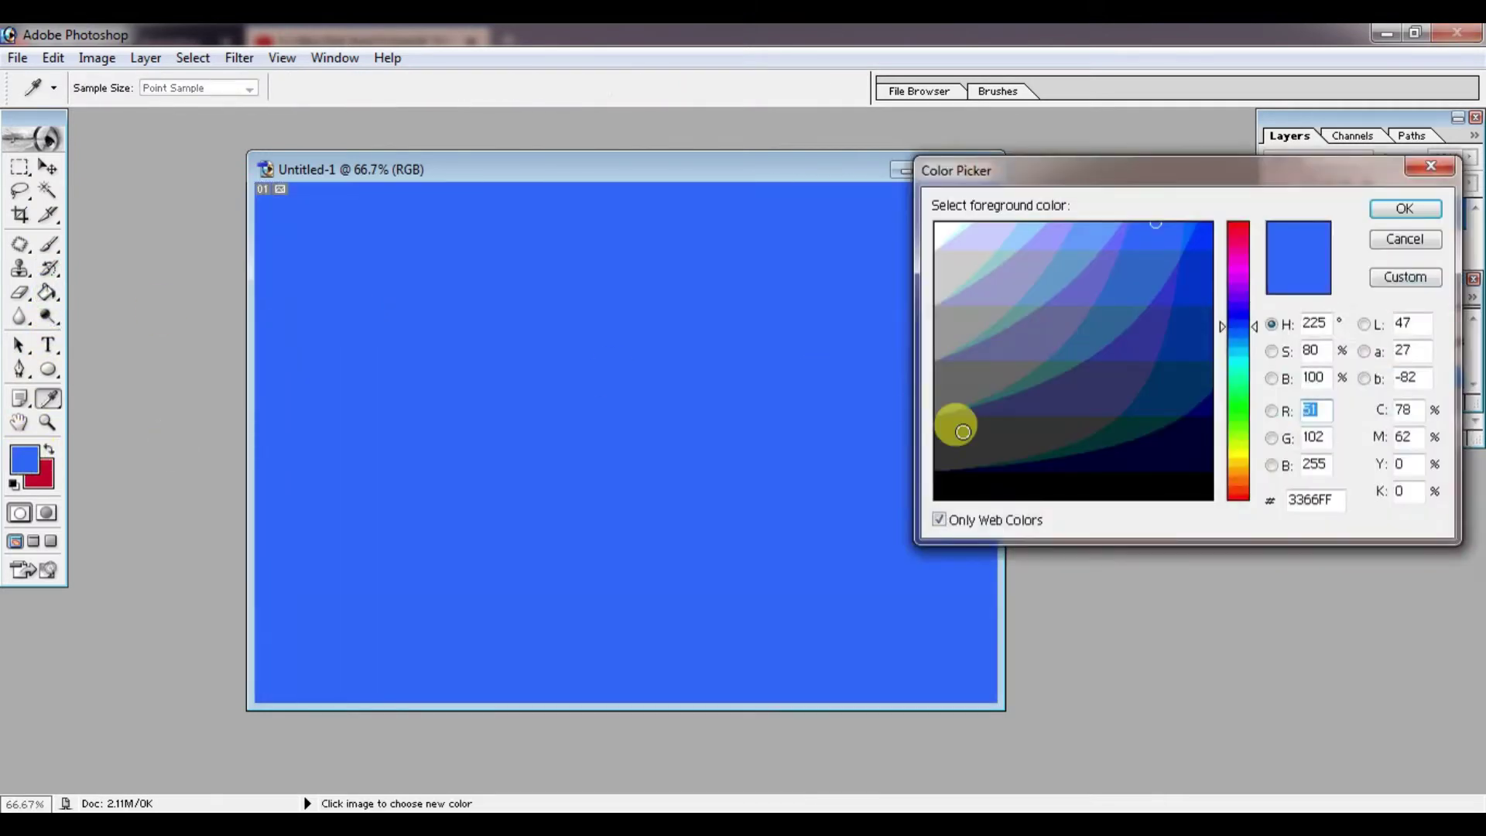
left_click(973, 490)
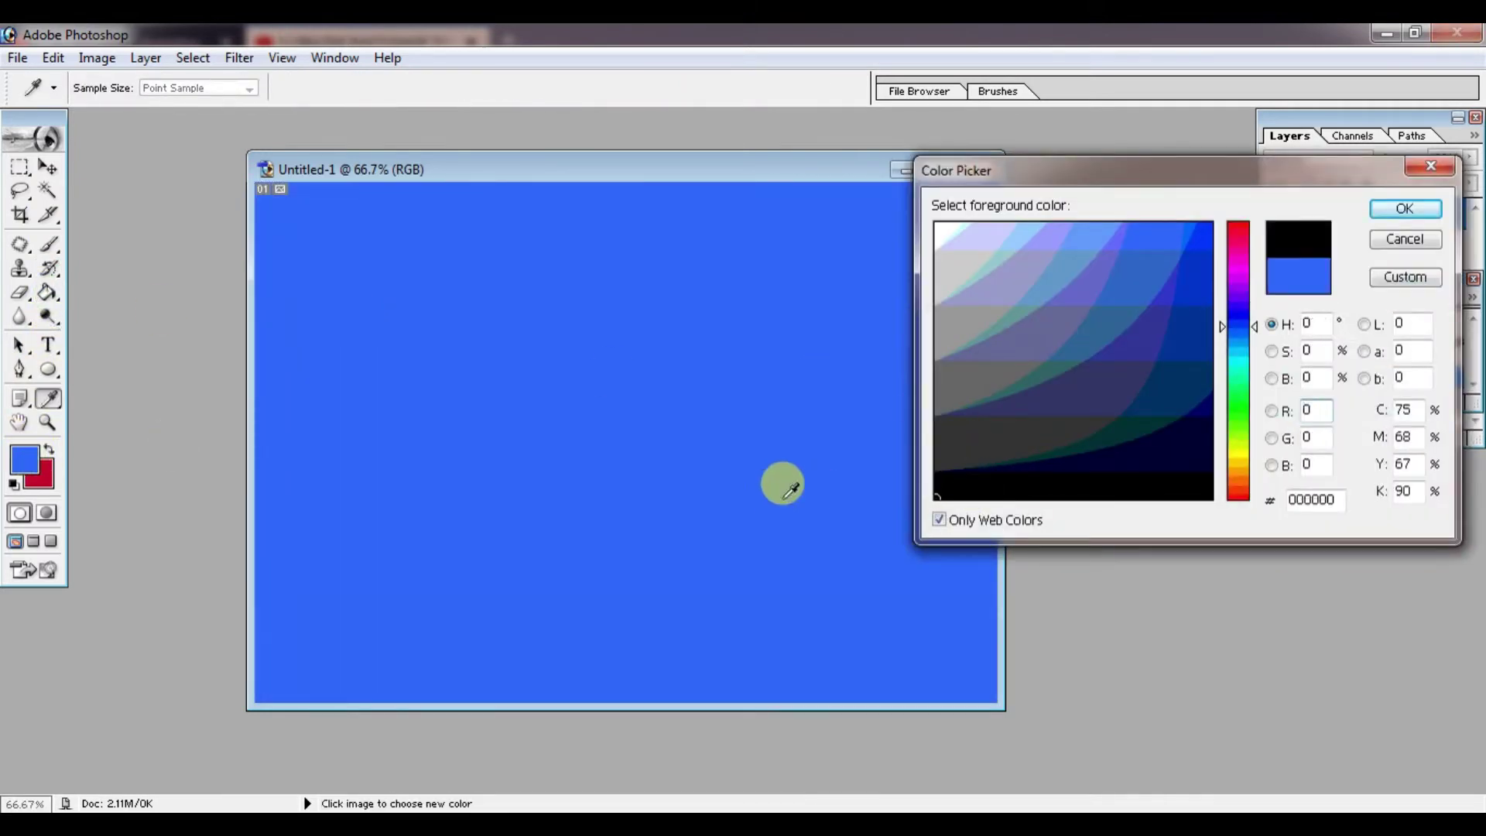
left_click(1403, 209)
left_click(686, 332)
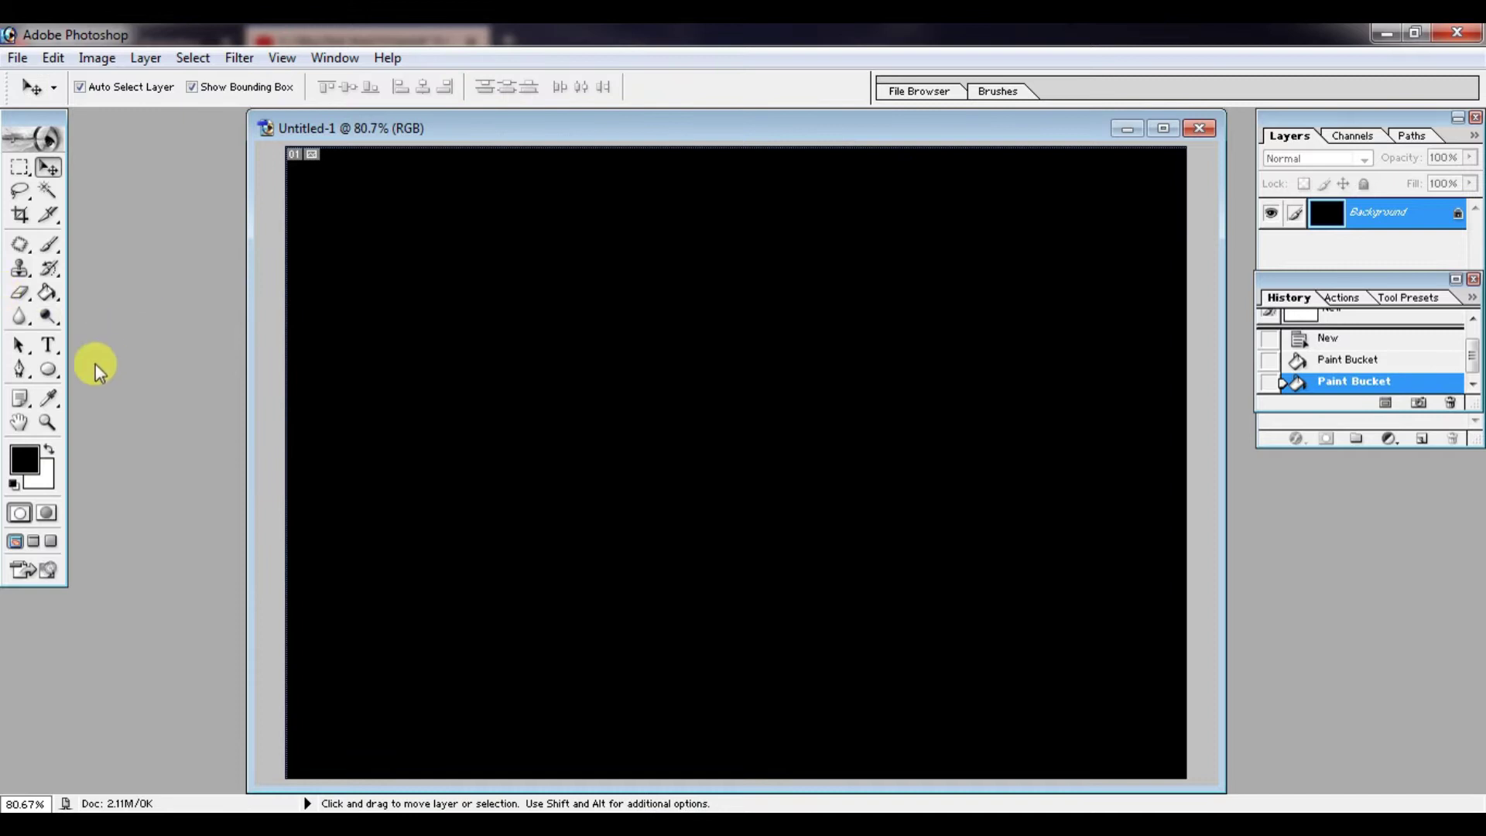
Type 'PB TECHNOLOGY' on the canvas and make the text white.
left_click(54, 346)
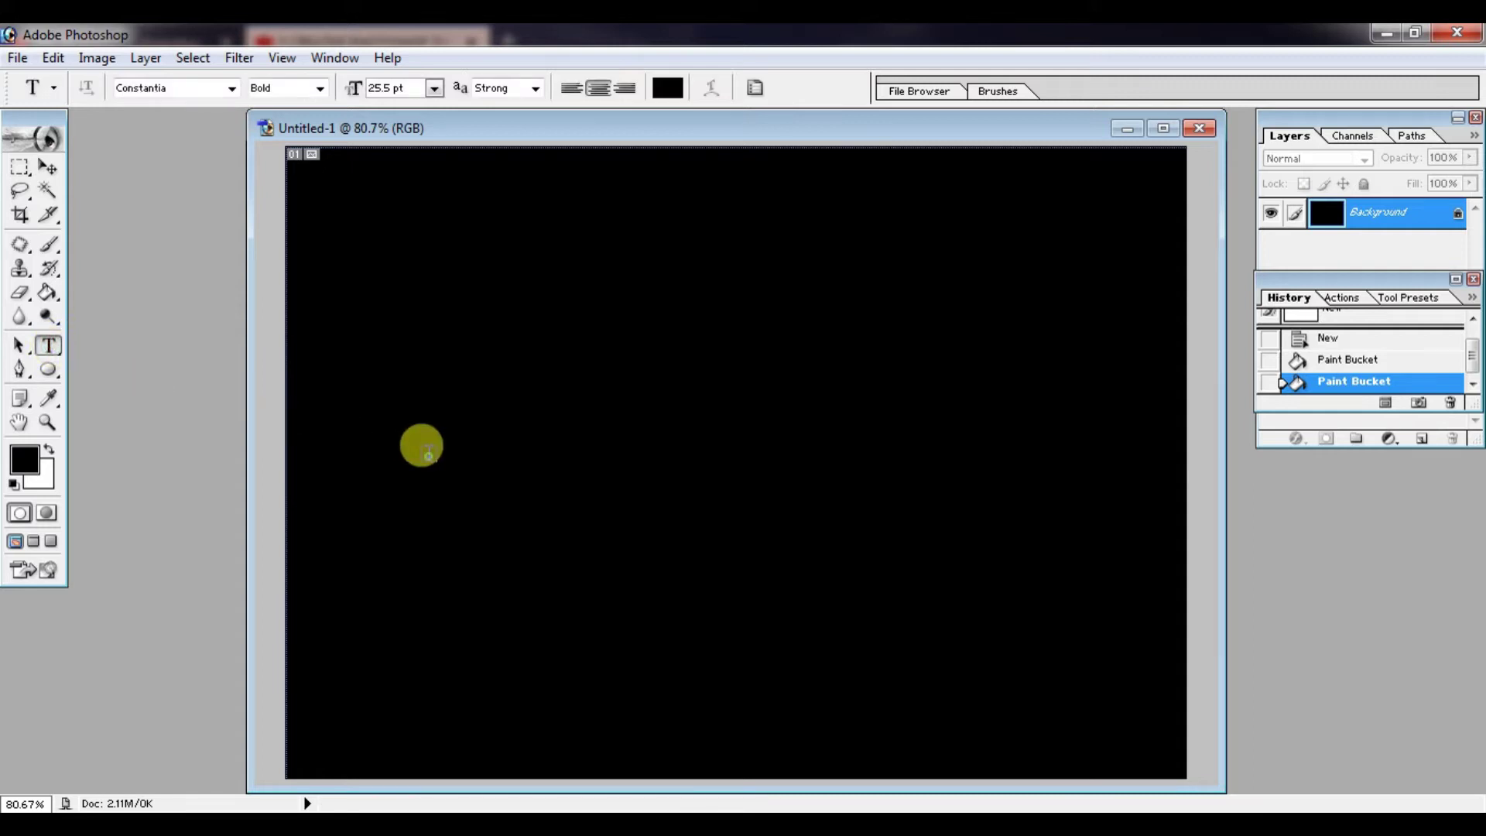
left_click(428, 455)
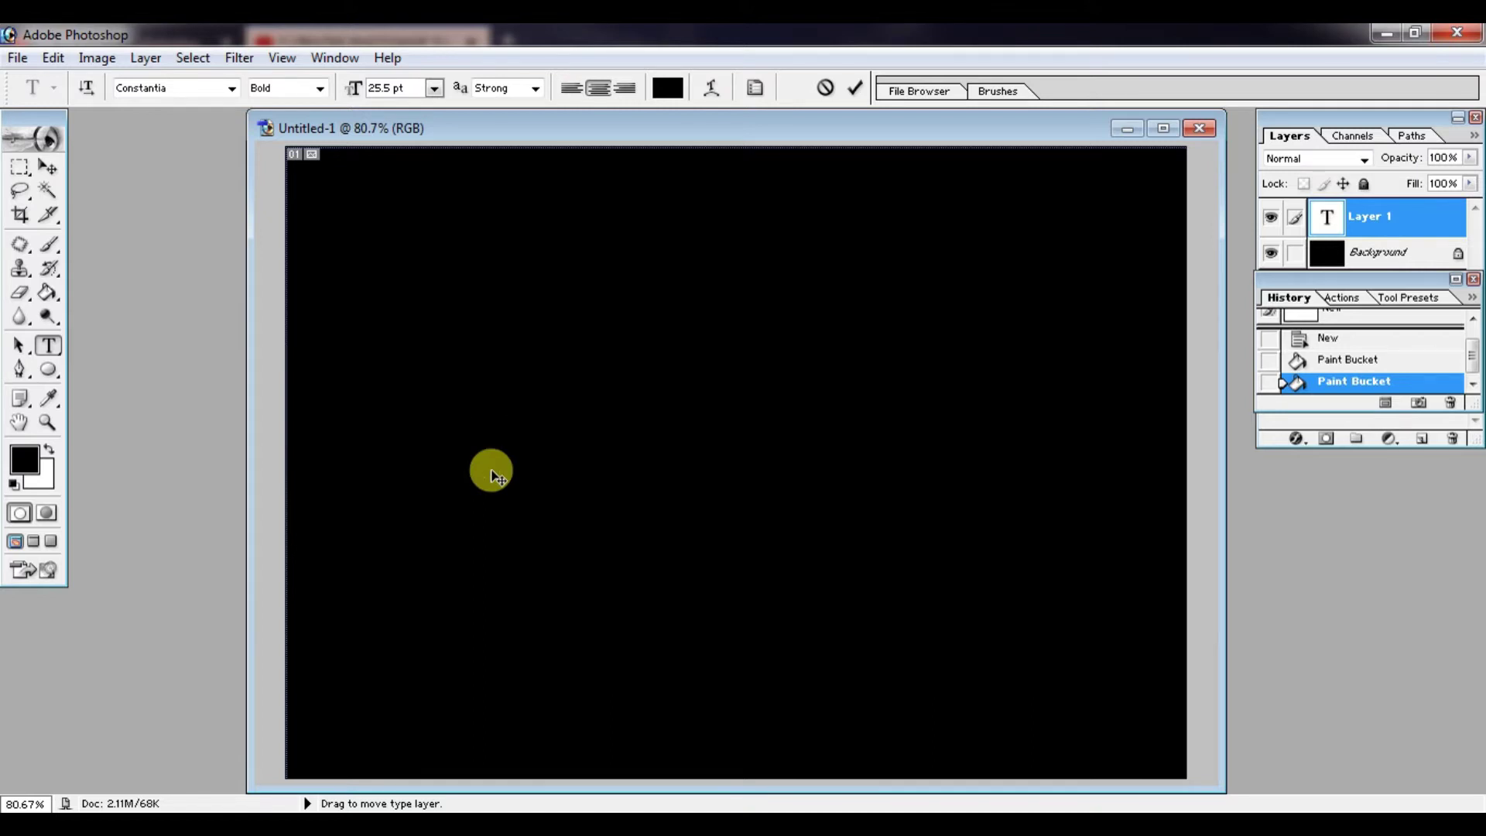
double_click(492, 471)
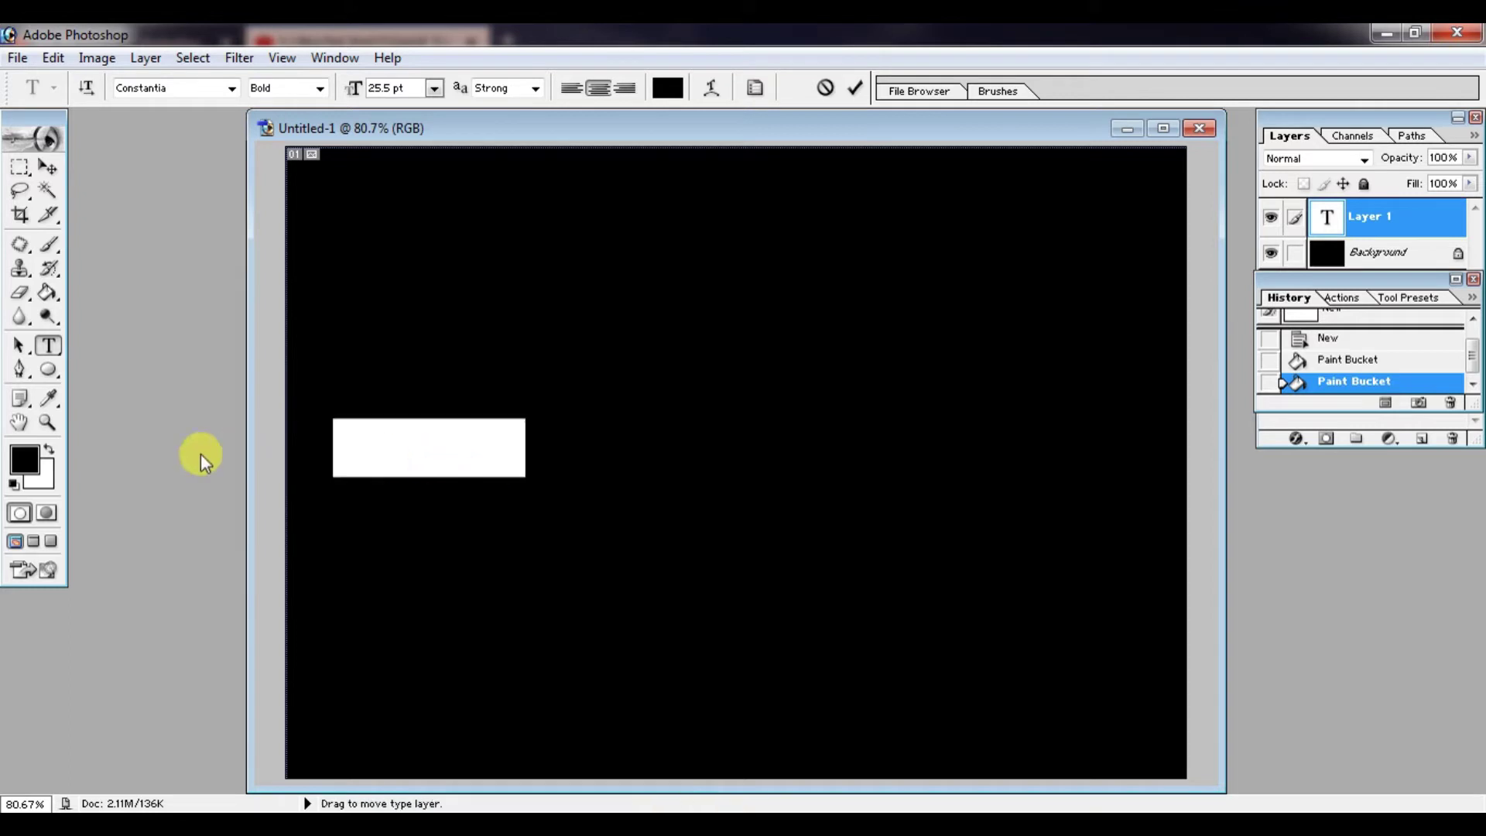
left_click(667, 87)
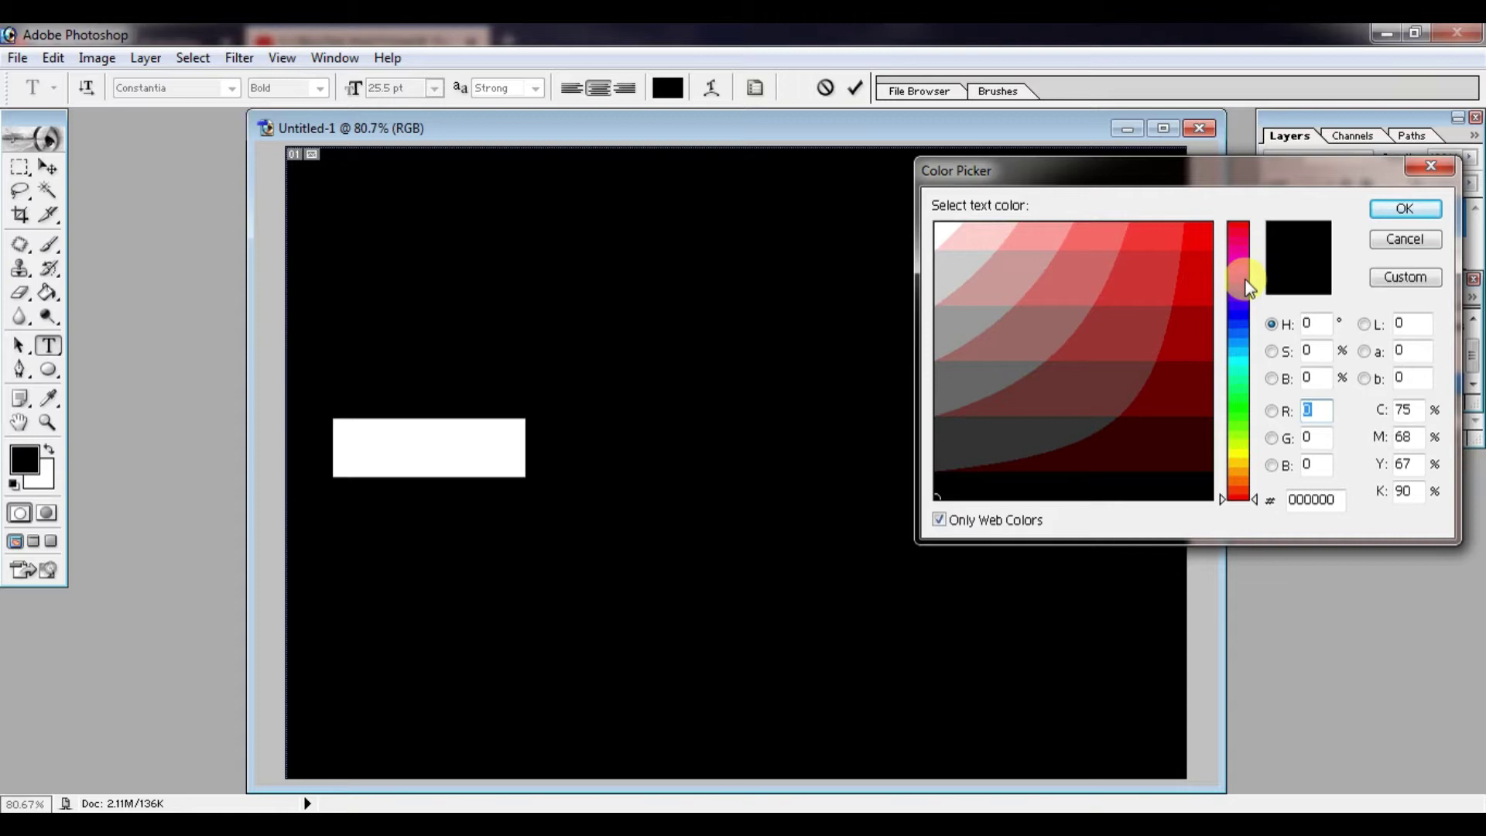
left_click(960, 229)
left_click(1404, 208)
left_click(486, 442)
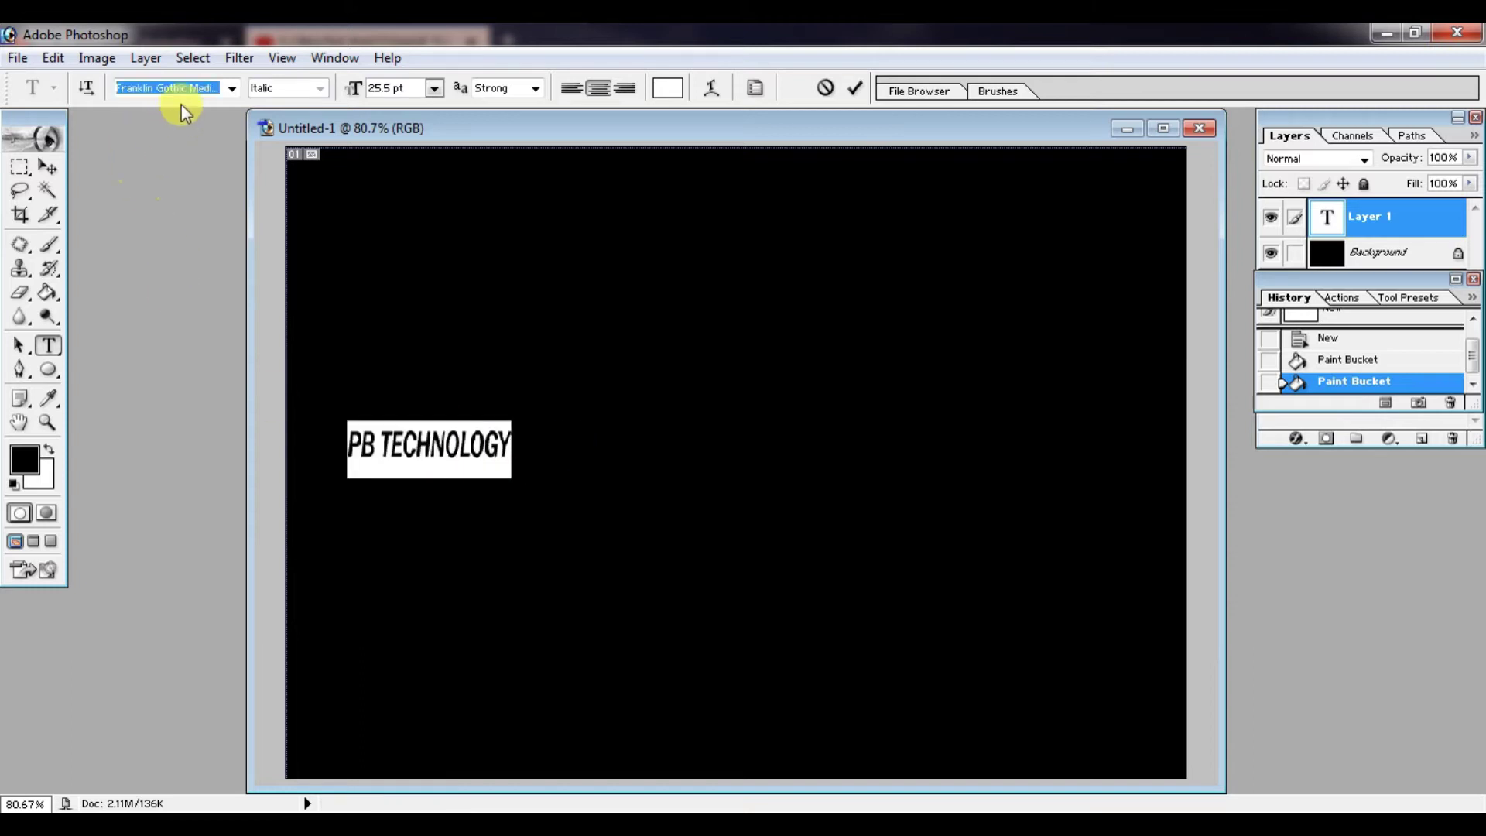
Set PB TECHNOLOGY to Aparajita at 100 pt and move it to the canvas centre.
left_click(231, 89)
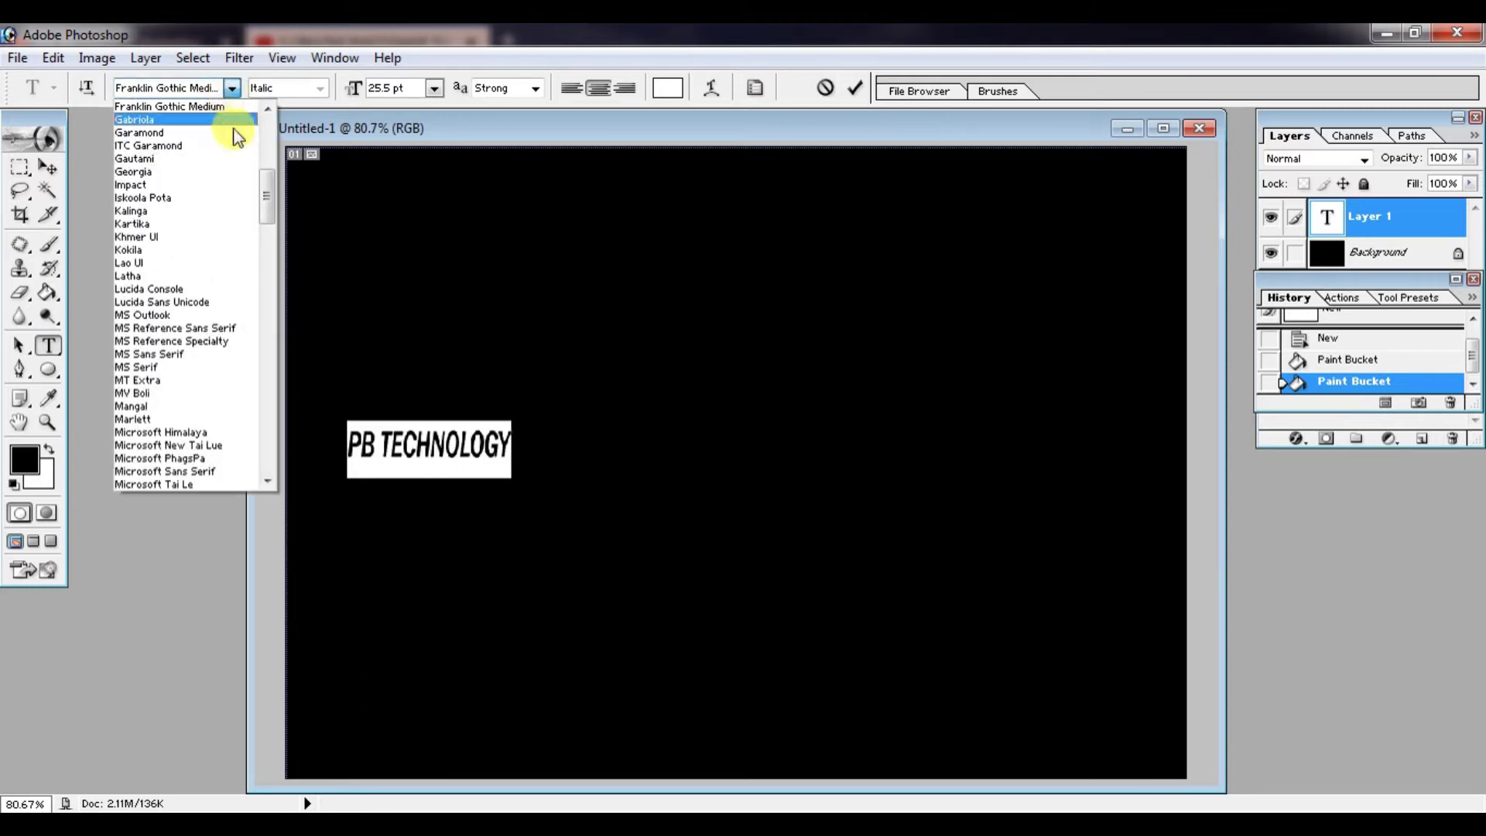
left_click_drag(267, 190, 259, 116)
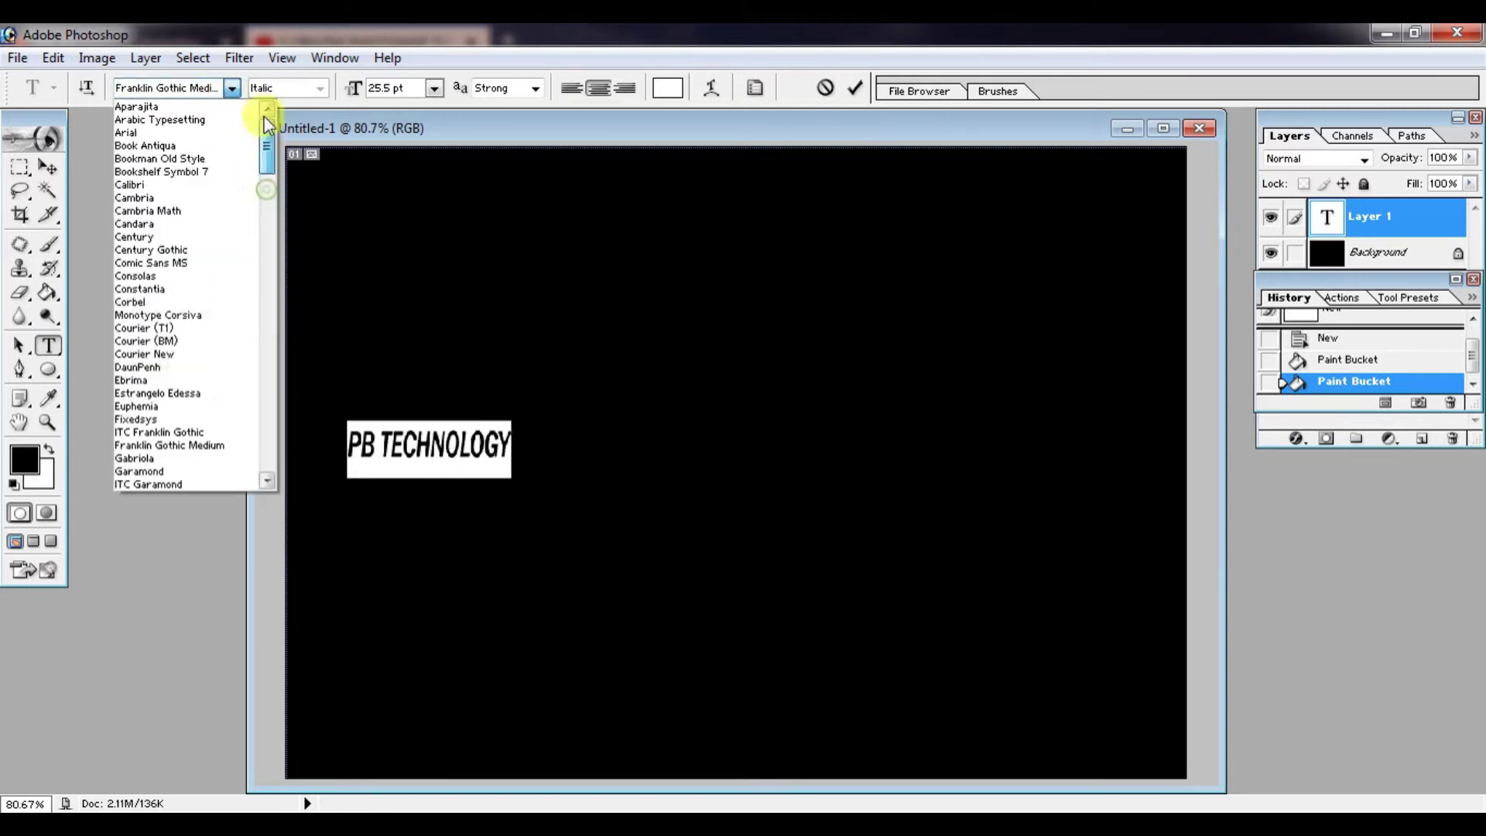
left_click(195, 108)
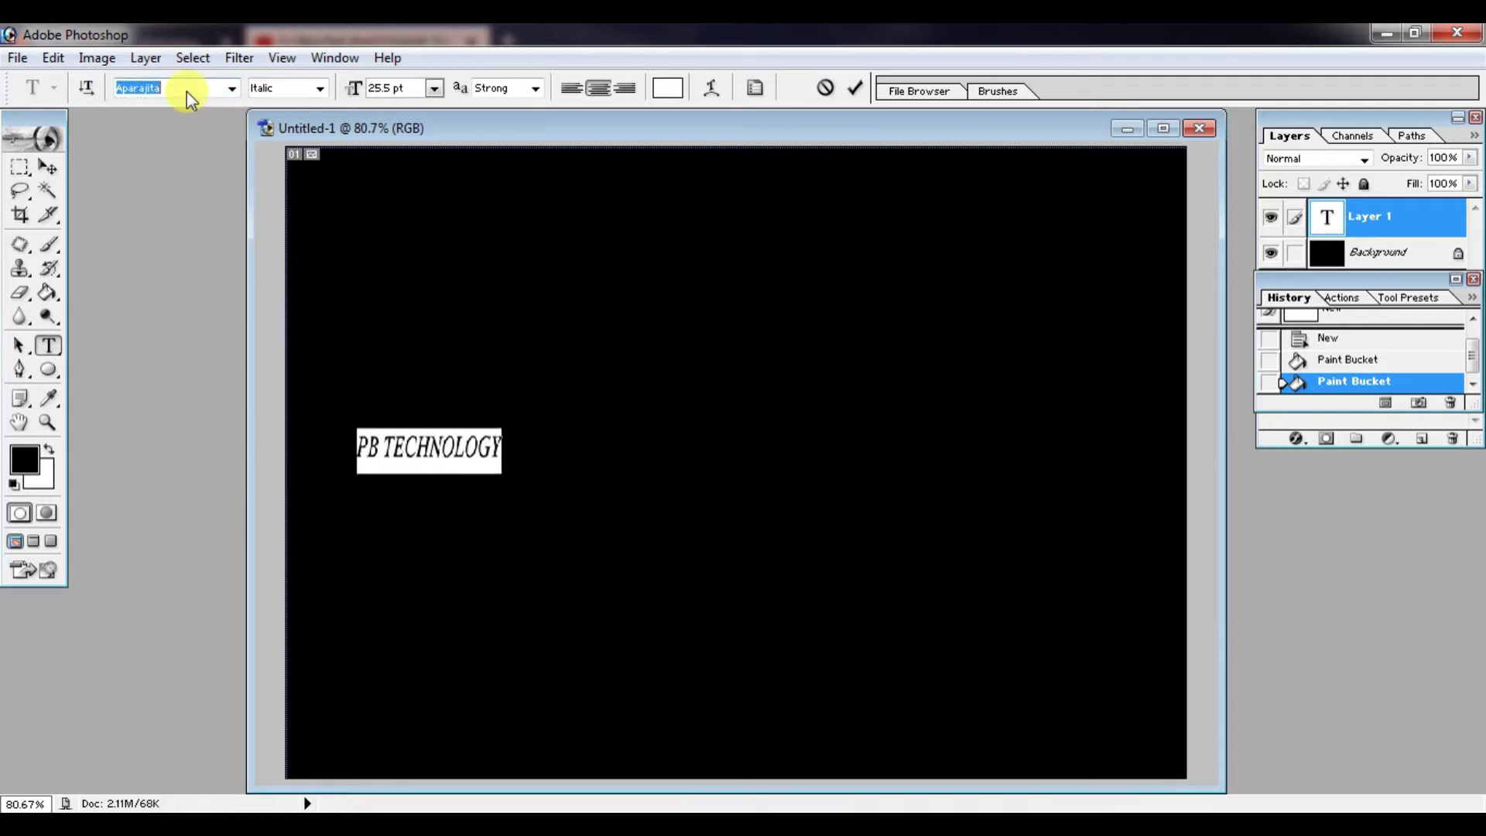
left_click(390, 88)
type("100")
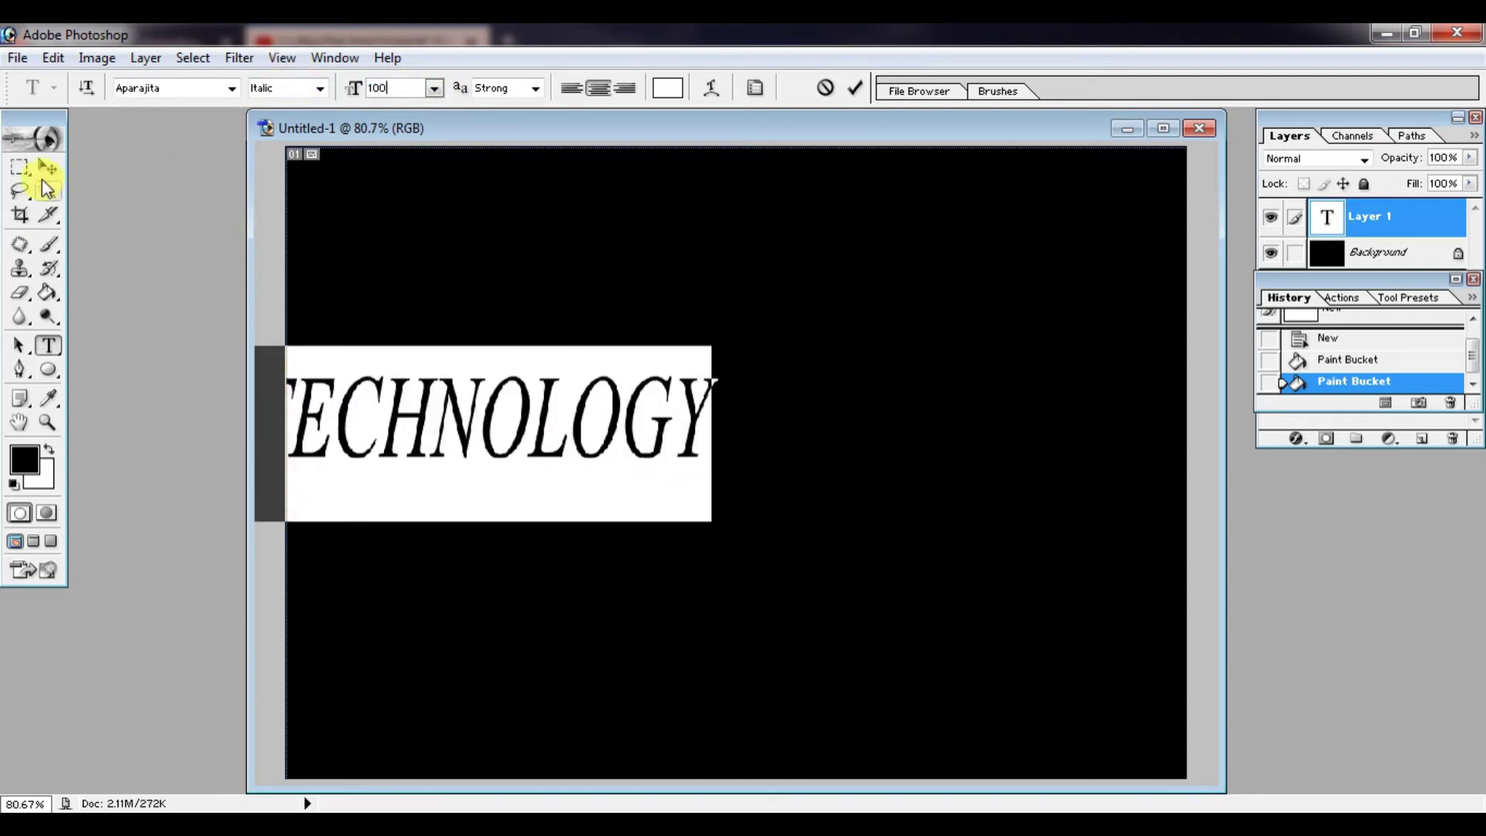
left_click(46, 169)
left_click_drag(368, 415, 643, 418)
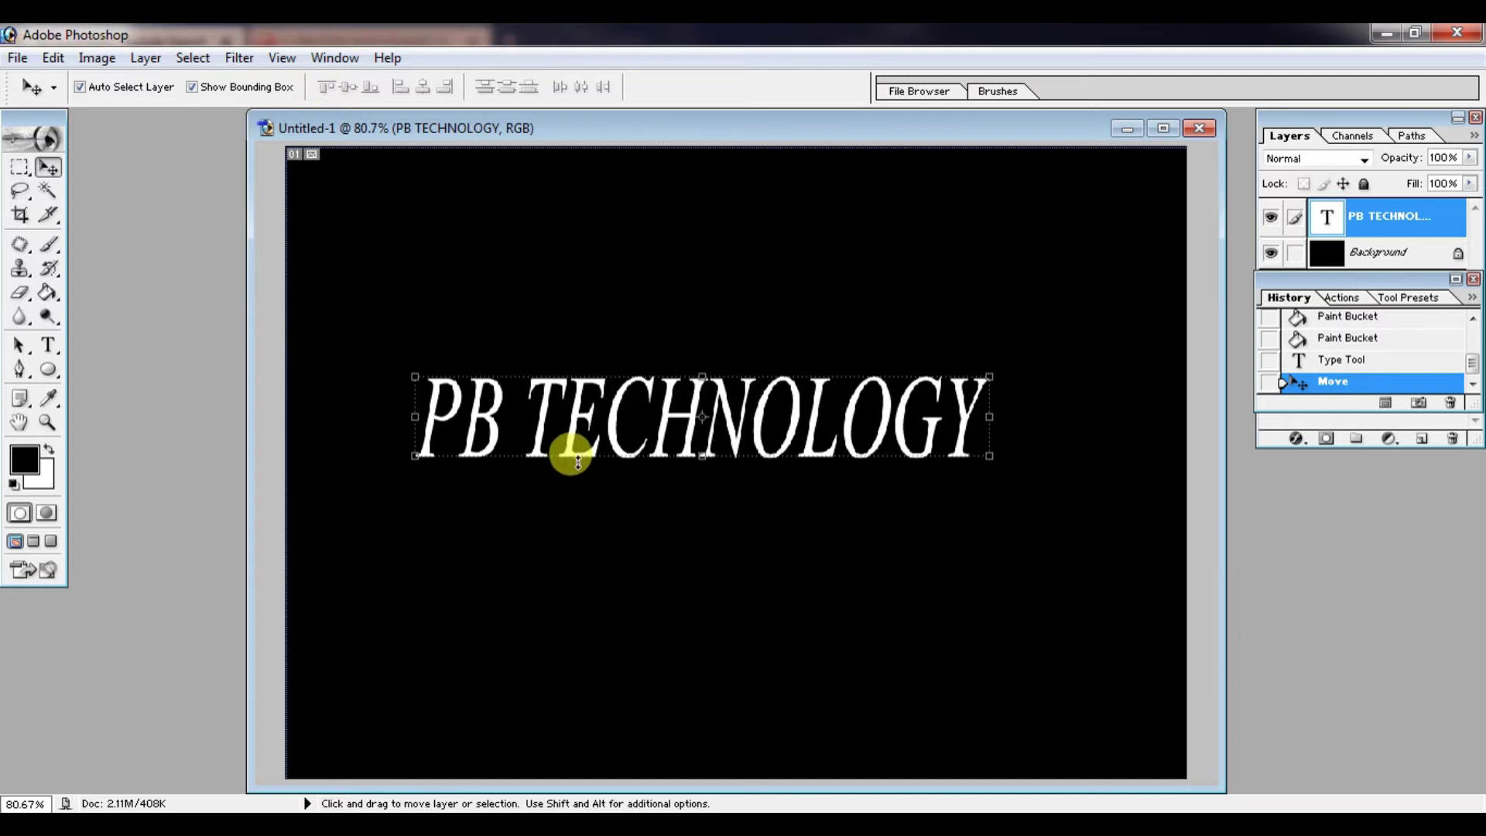
Edit the heading text from PB TECHNOLOGY to PB TAMIL TECH.
left_click(47, 344)
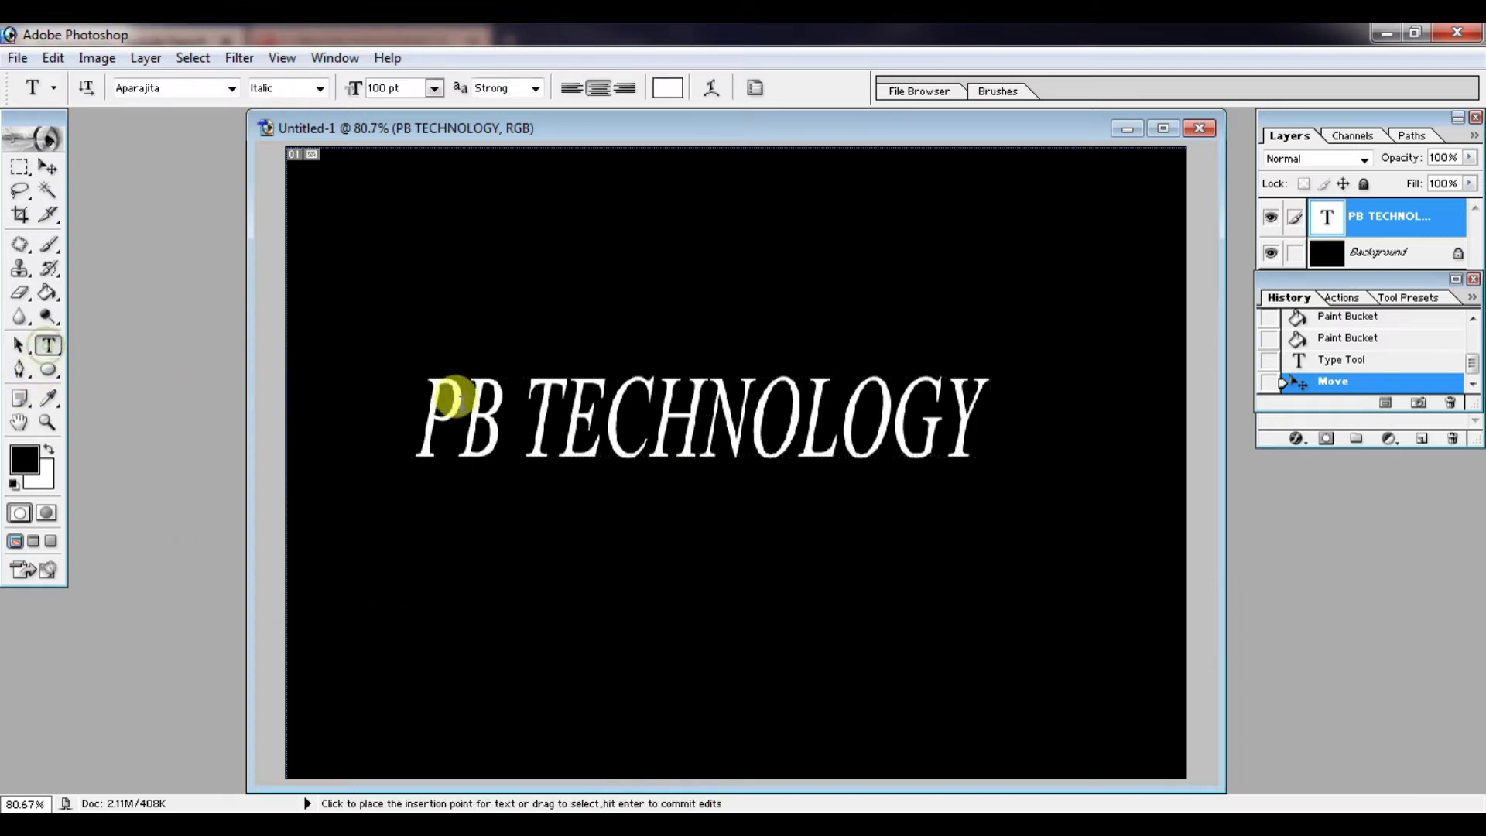
triple_click(508, 416)
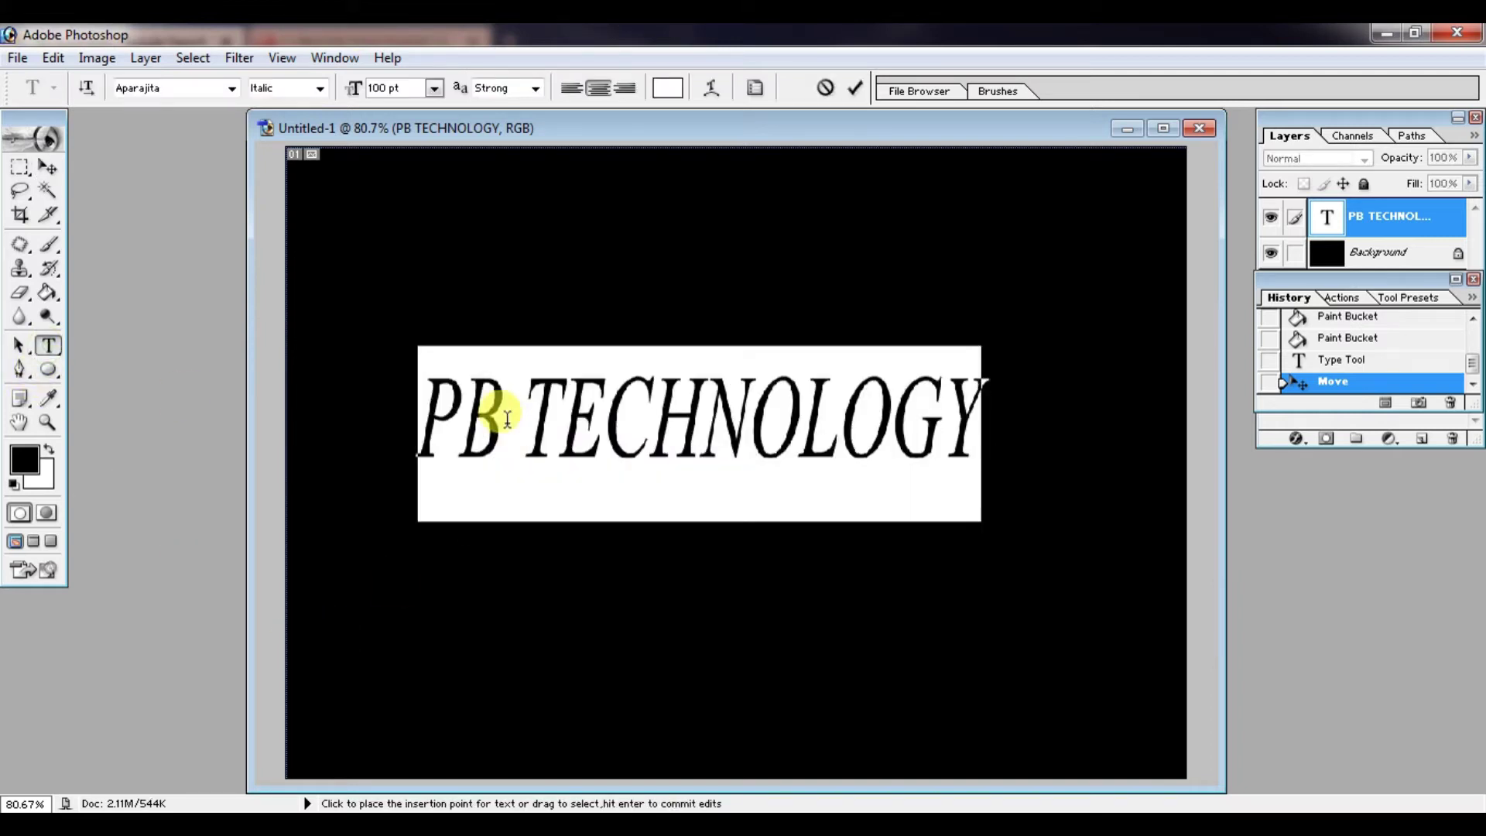
left_click(508, 418)
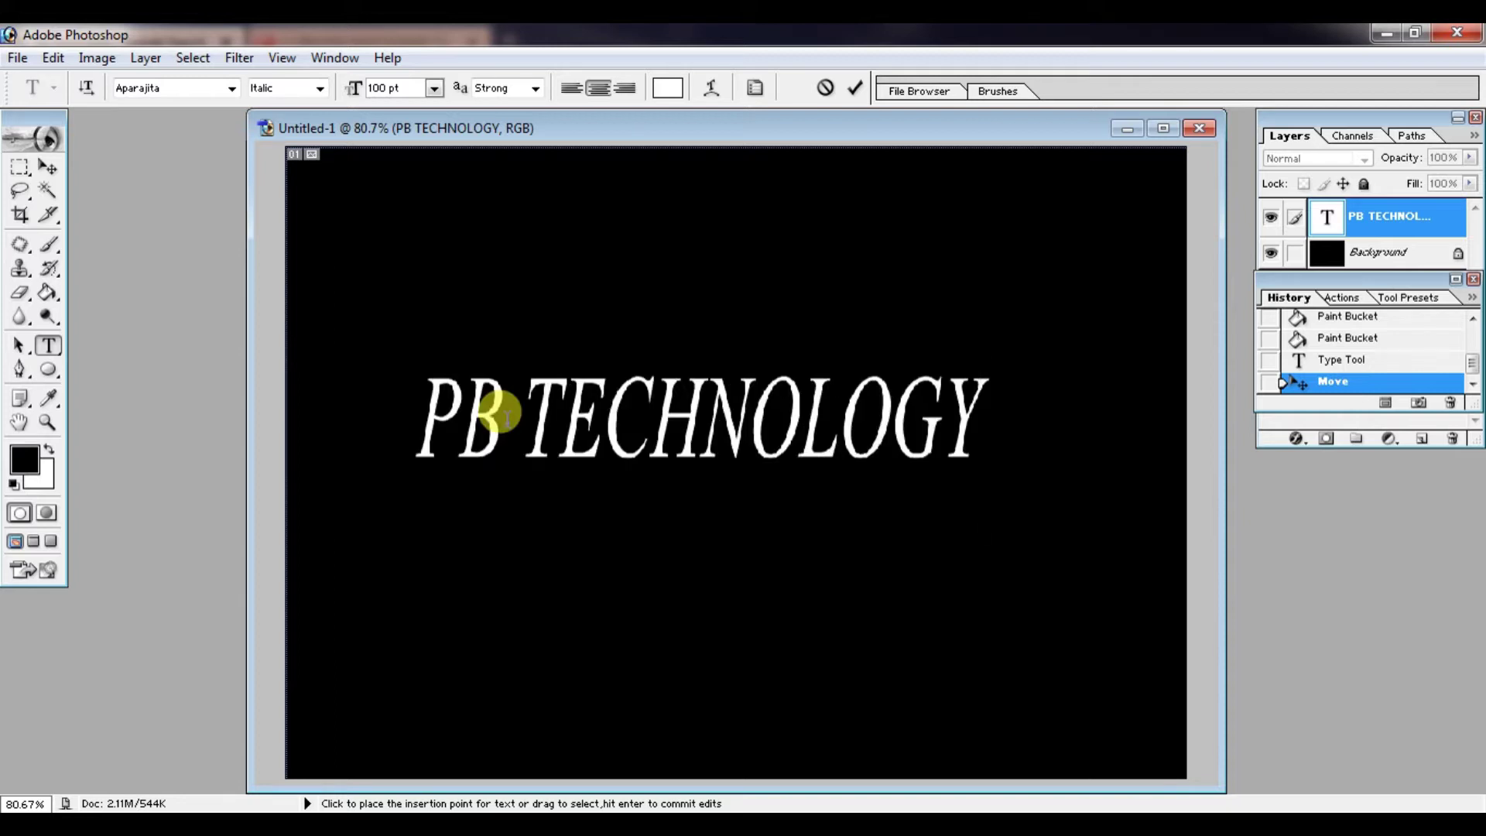
key("BackSpace")
key("BackSpace")
key("BackSpace")
key("BackSpace")
key("BackSpace")
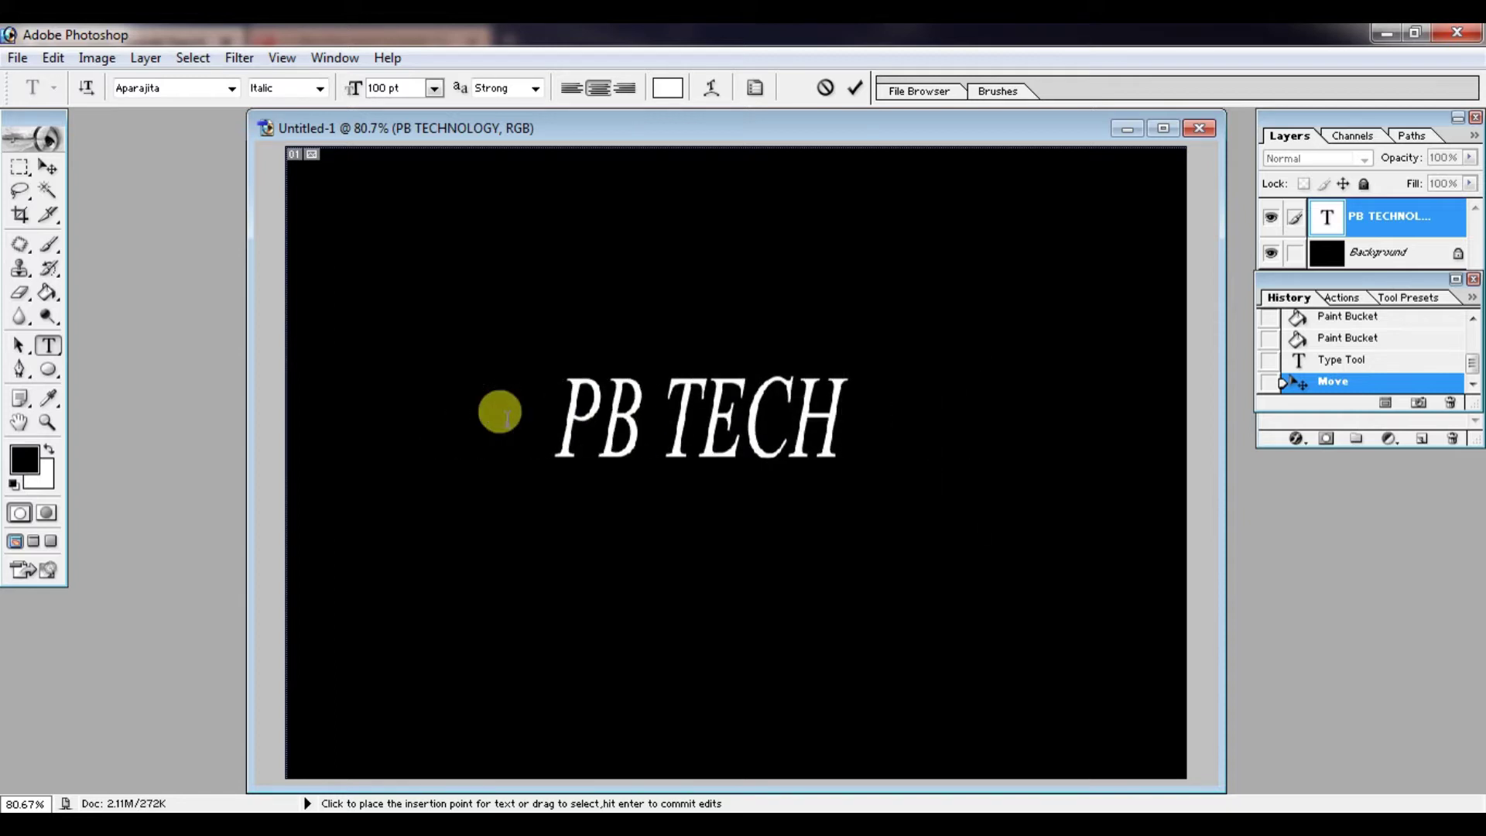
key("Left")
key("Left")
key("Left")
type("TAMIL")
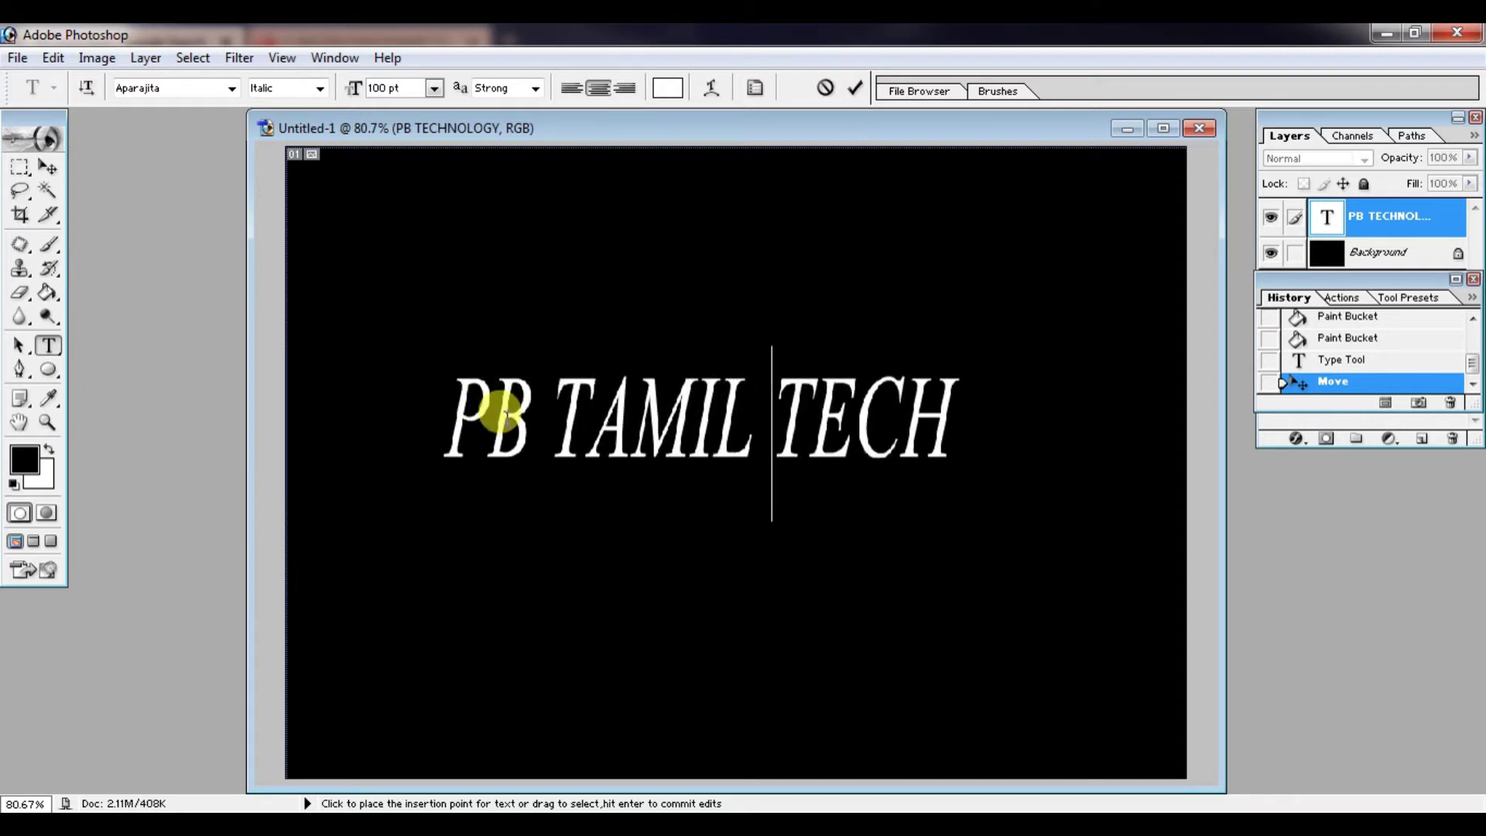
Make the whole heading Bold and dock the History palette below Layers.
key("ctrl+a")
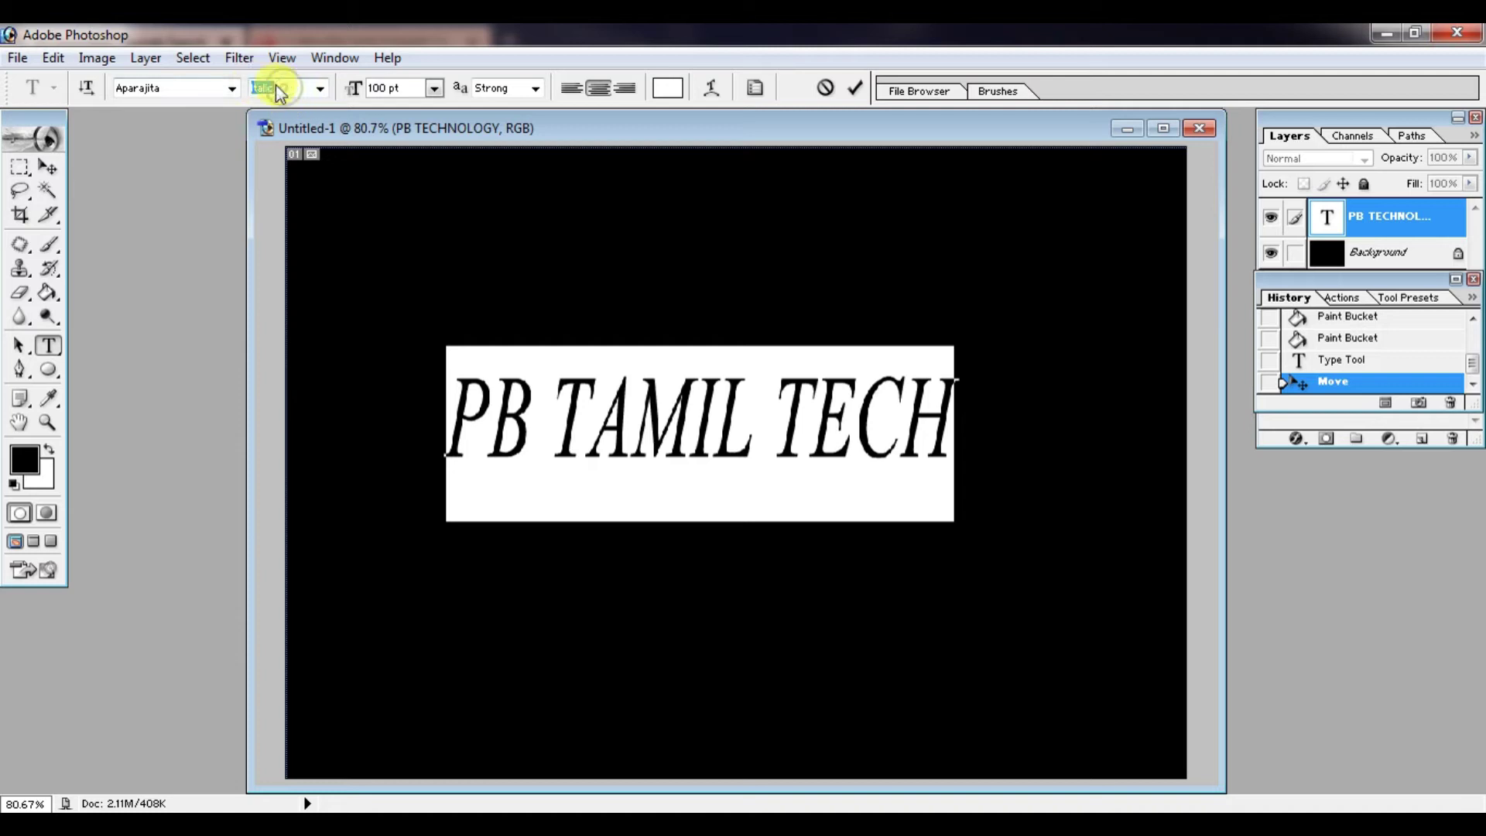
left_click(319, 89)
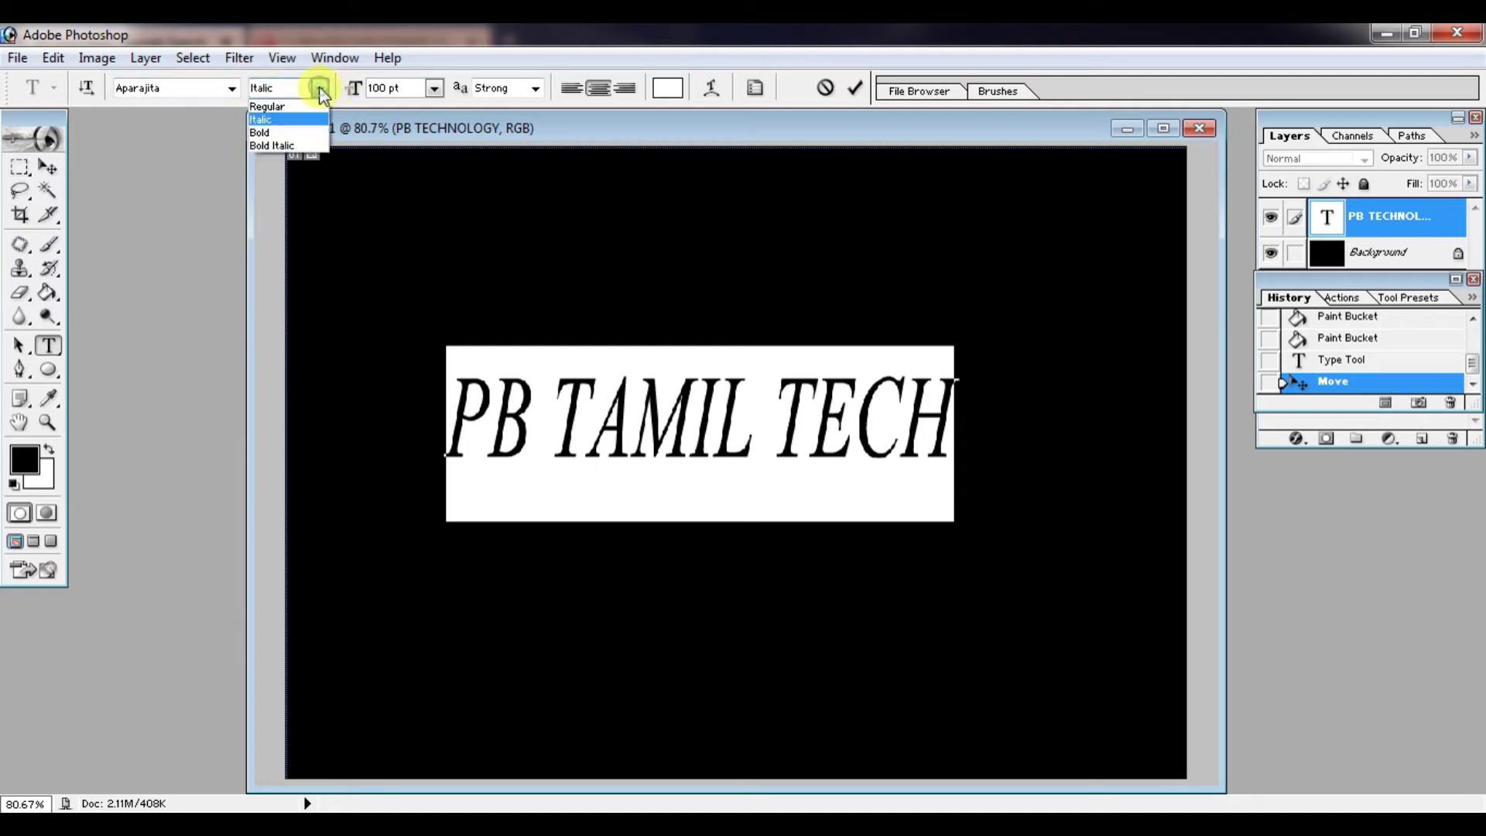
left_click(313, 133)
left_click(650, 435)
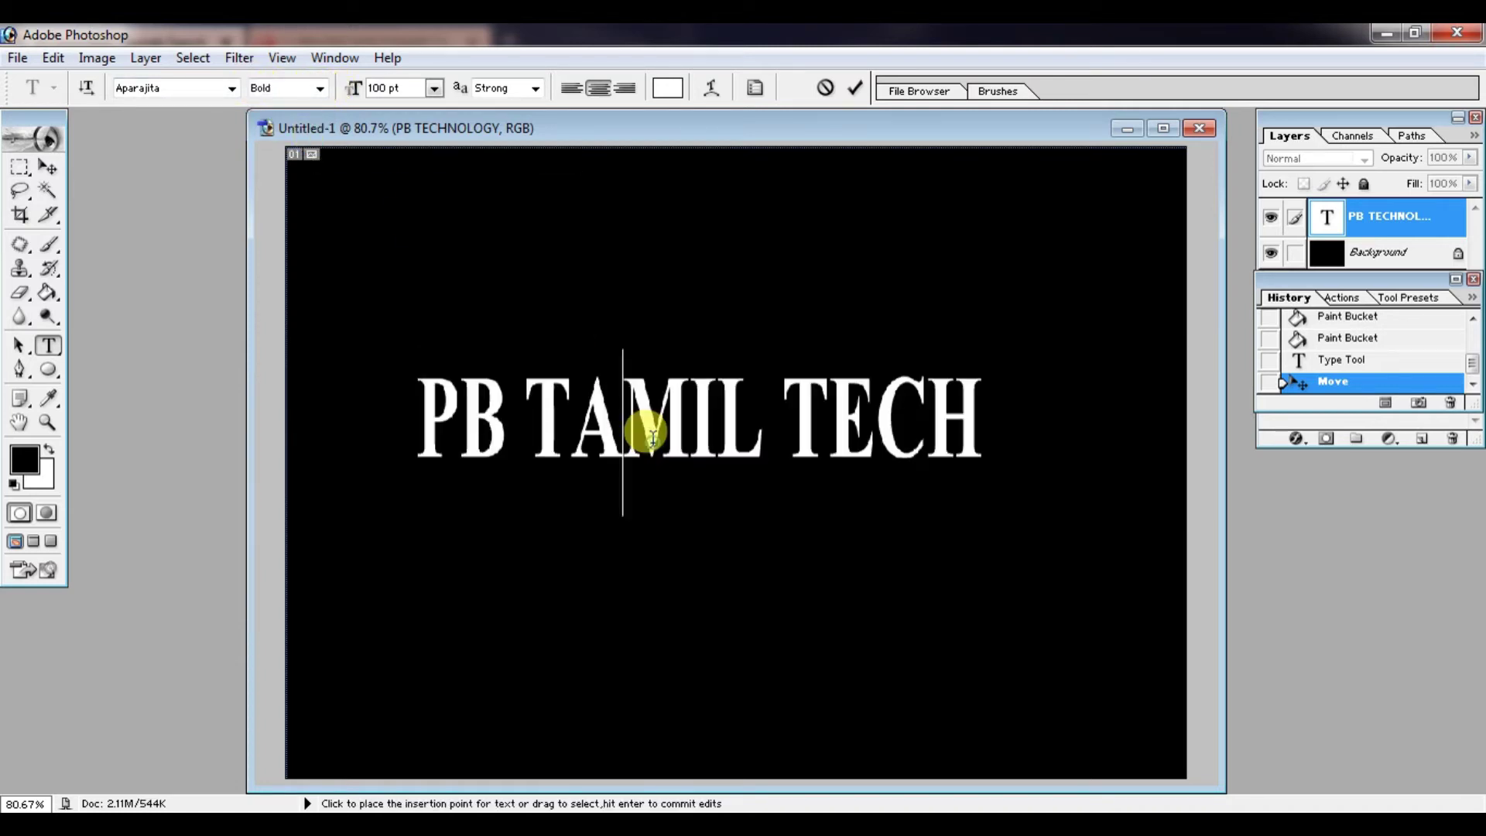
left_click(517, 424)
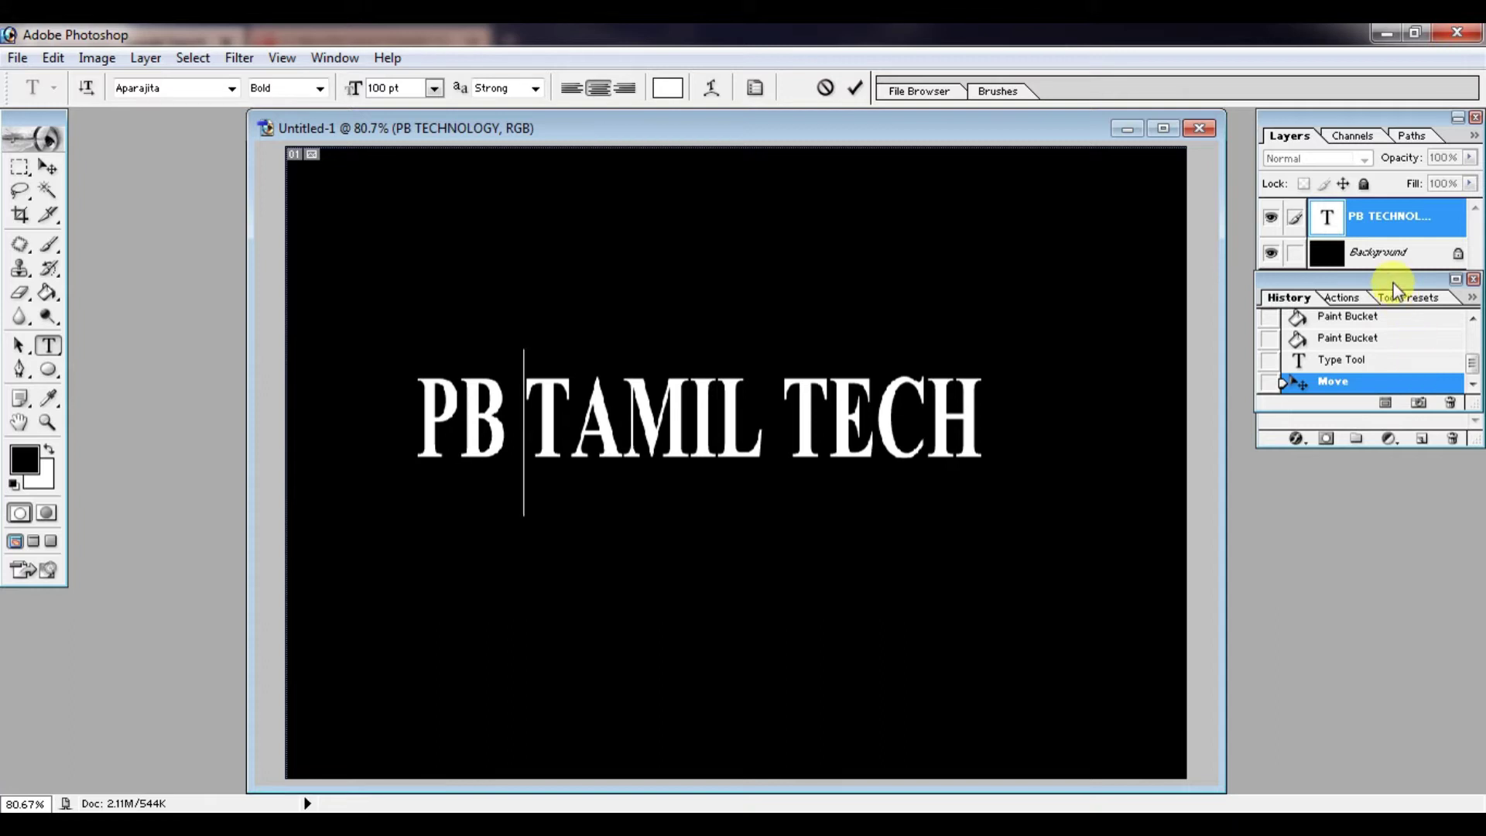
left_click_drag(1396, 278, 1396, 411)
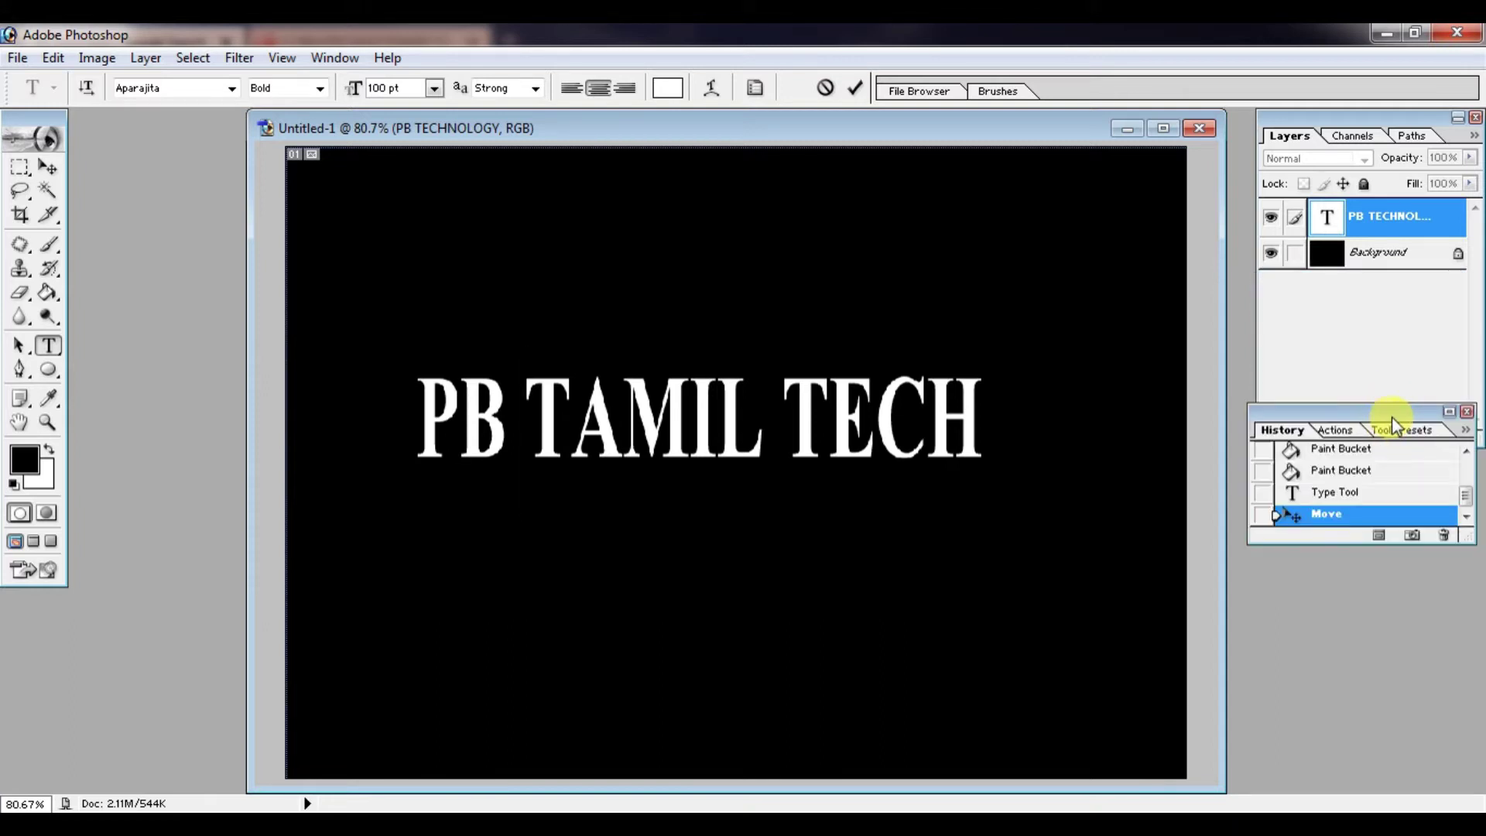
Reposition the History palette lower down and commit the PB TAMIL TECH edit.
left_click(1463, 430)
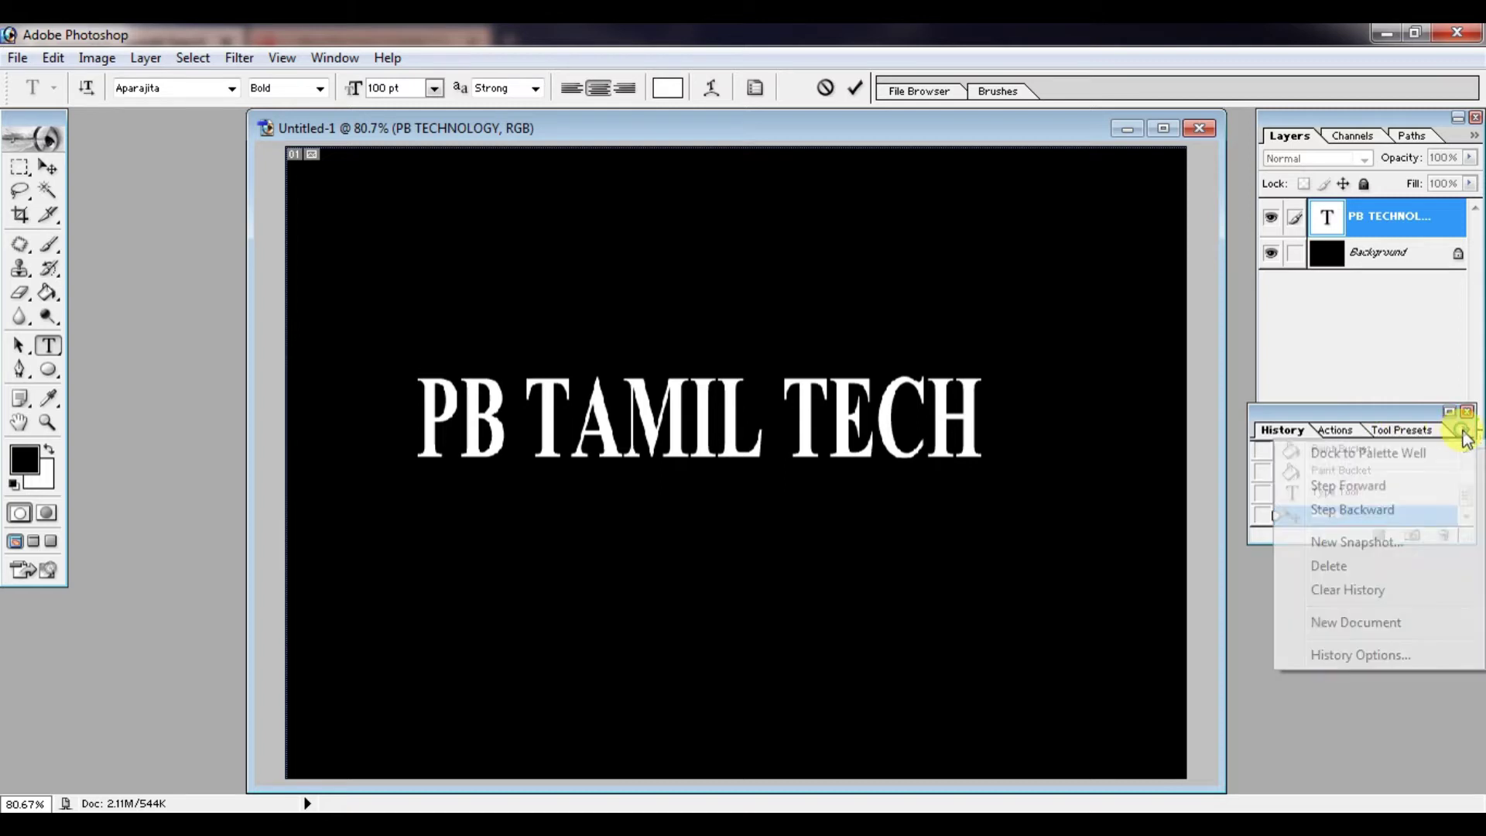
left_click(1410, 415)
double_click(1408, 412)
double_click(1408, 412)
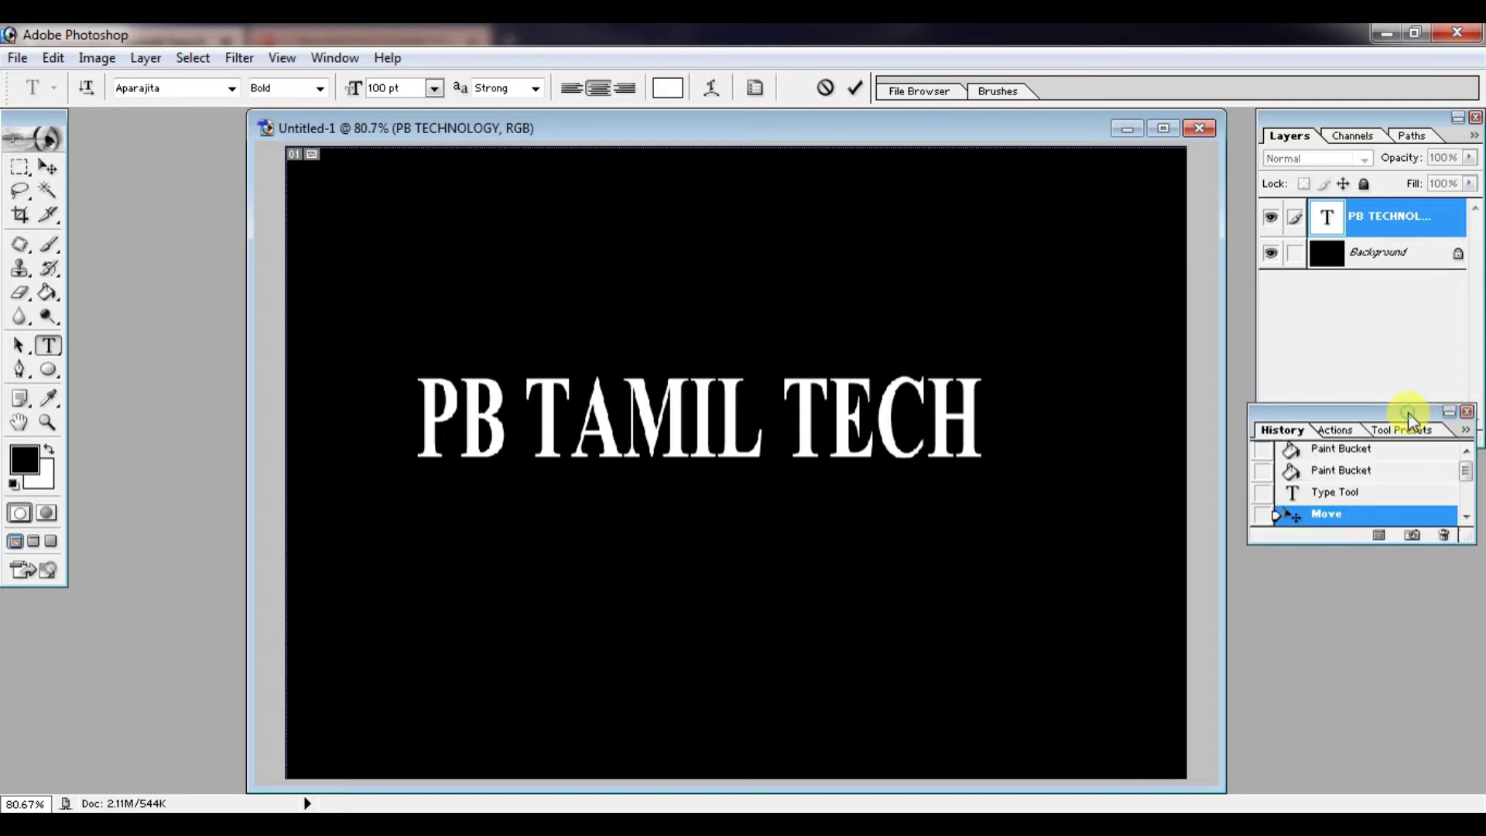
mouse_move(1397, 426)
left_mouse_down()
mouse_move(1398, 495)
mouse_move(1396, 464)
left_mouse_up()
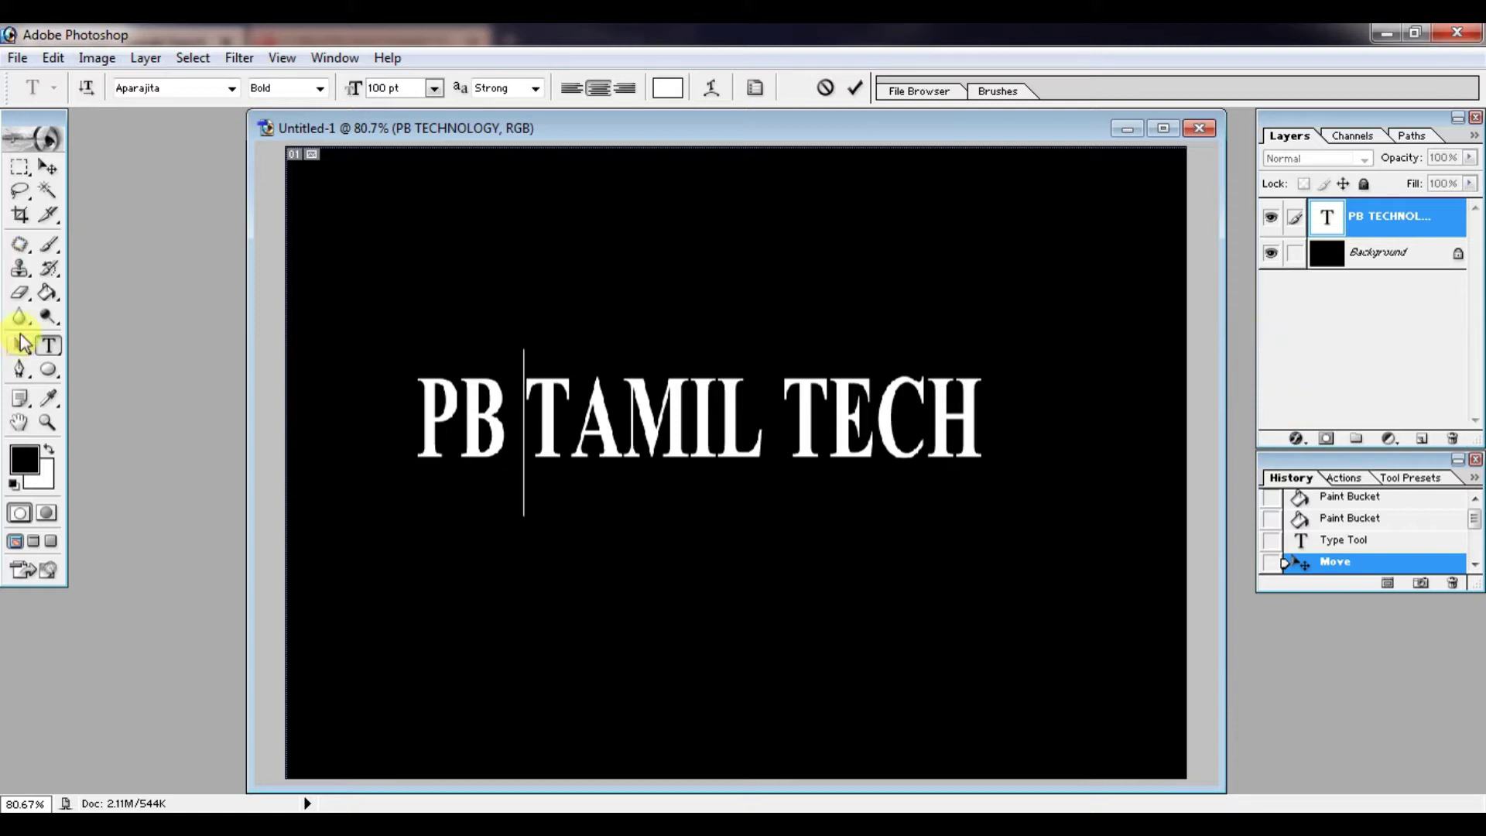
left_click(47, 166)
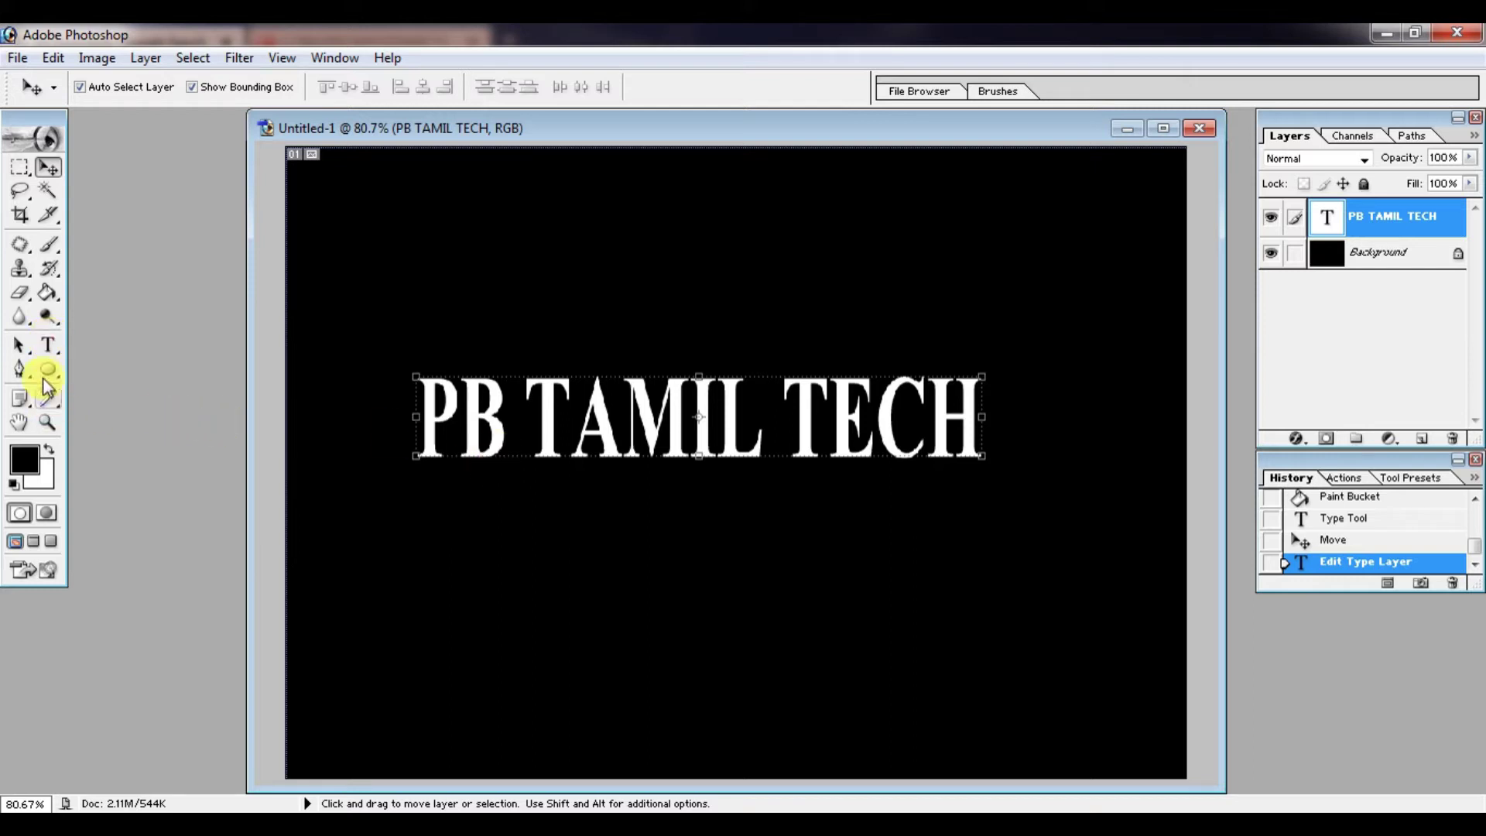
left_click(47, 345)
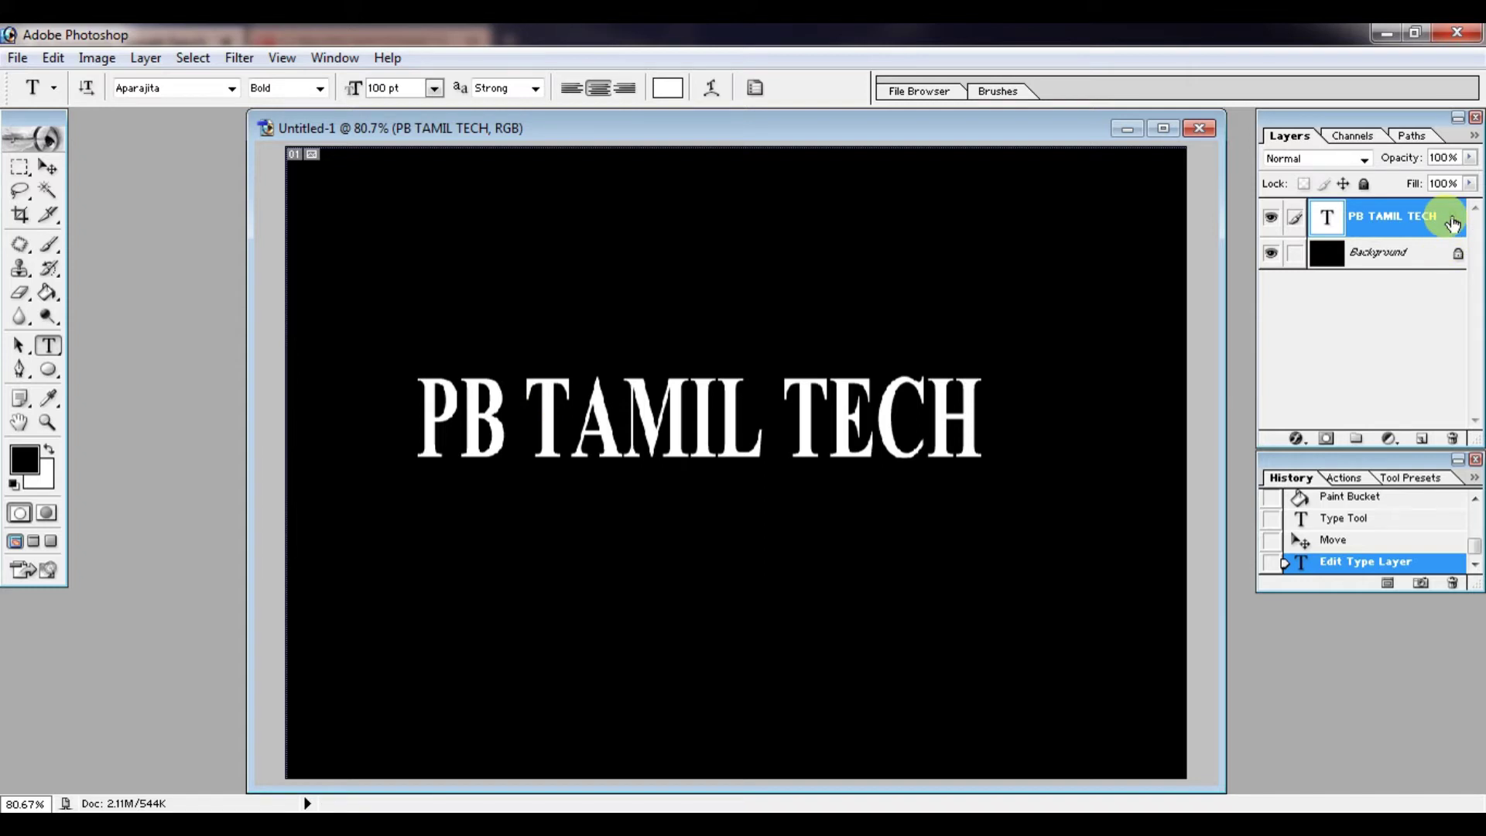
double_click(1451, 223)
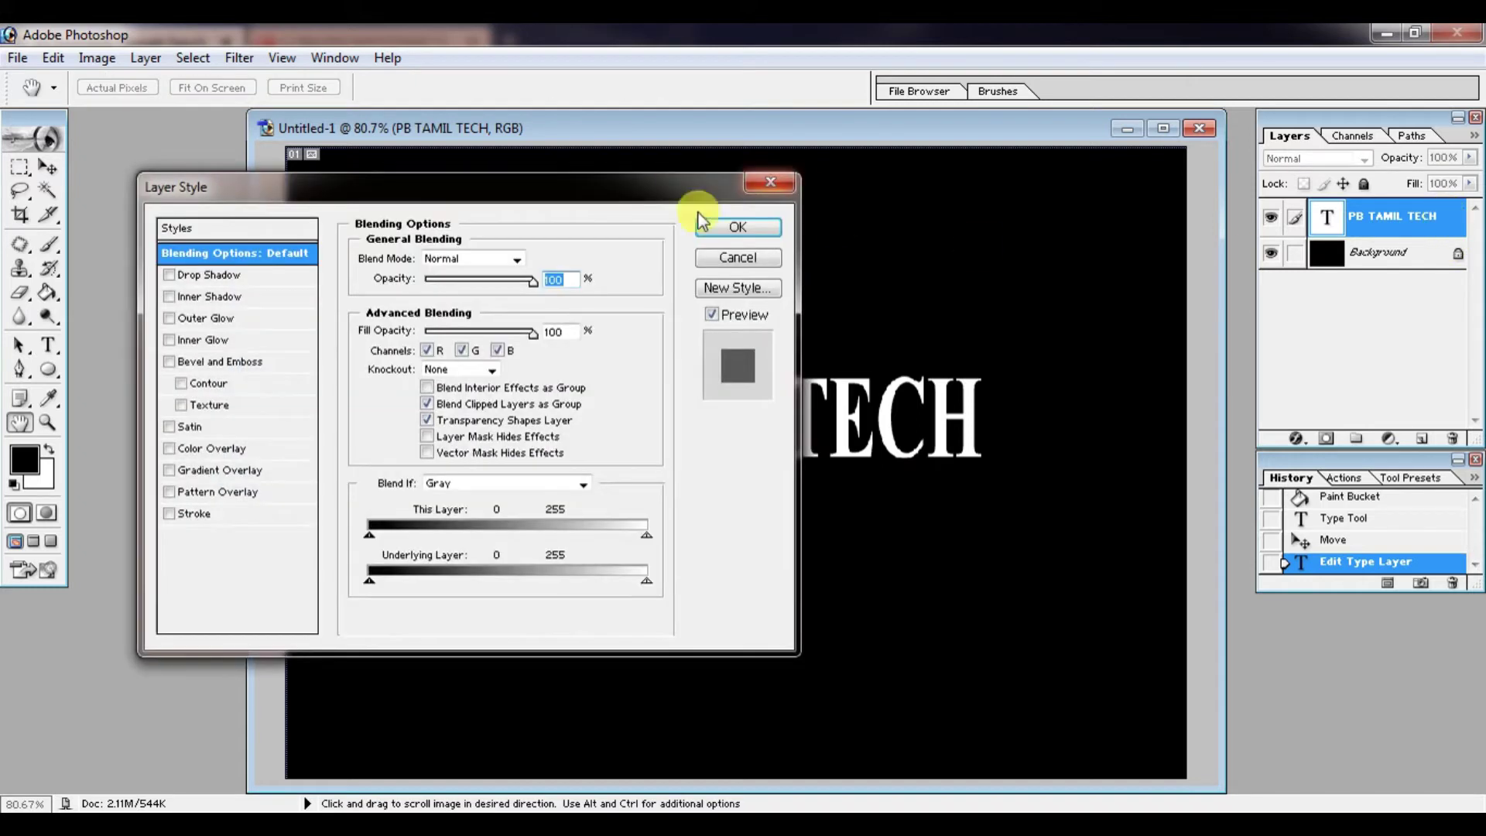
left_click_drag(604, 191, 1285, 314)
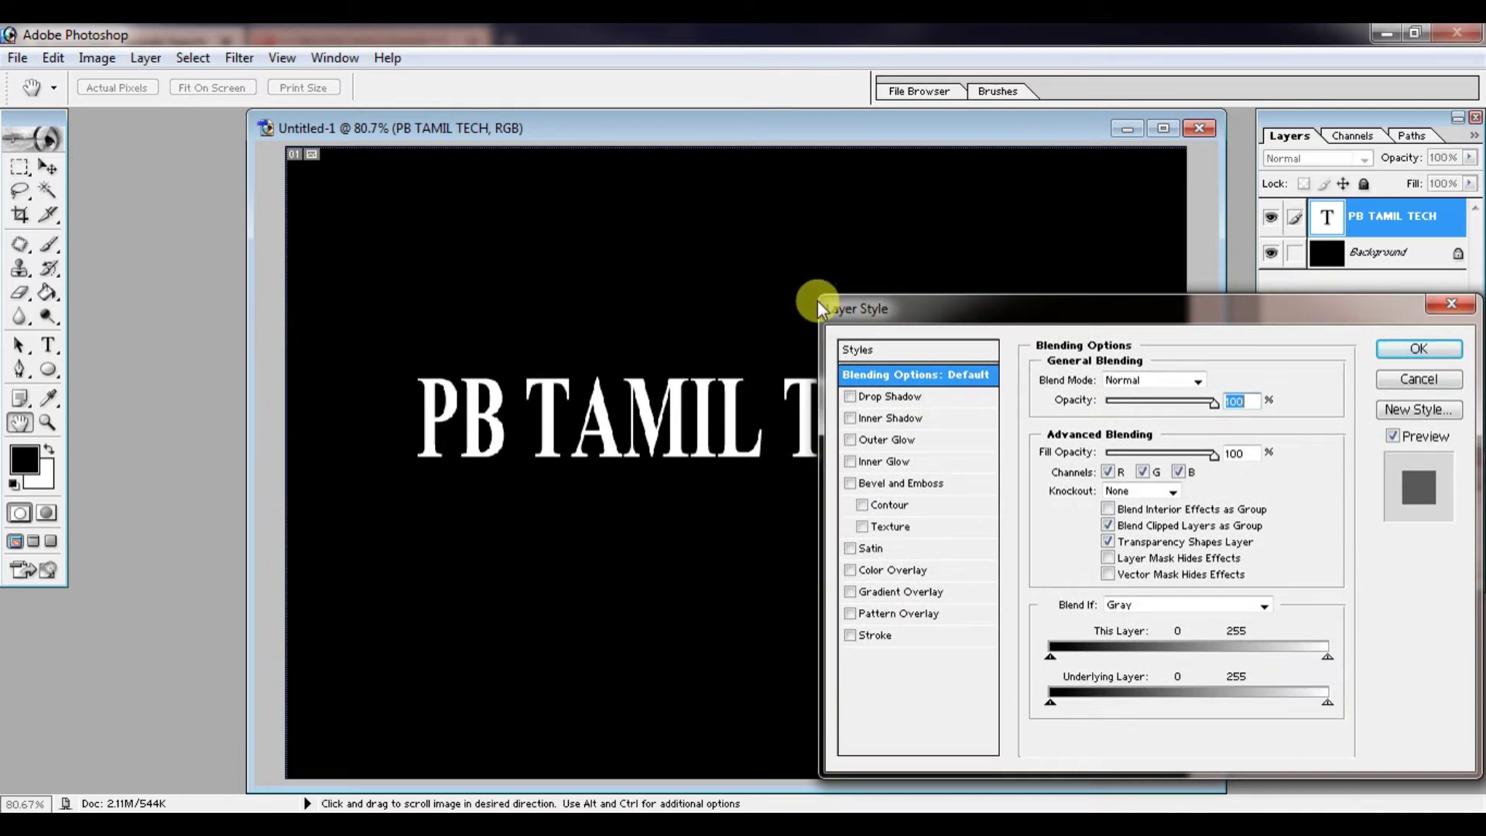
left_click_drag(833, 306, 973, 182)
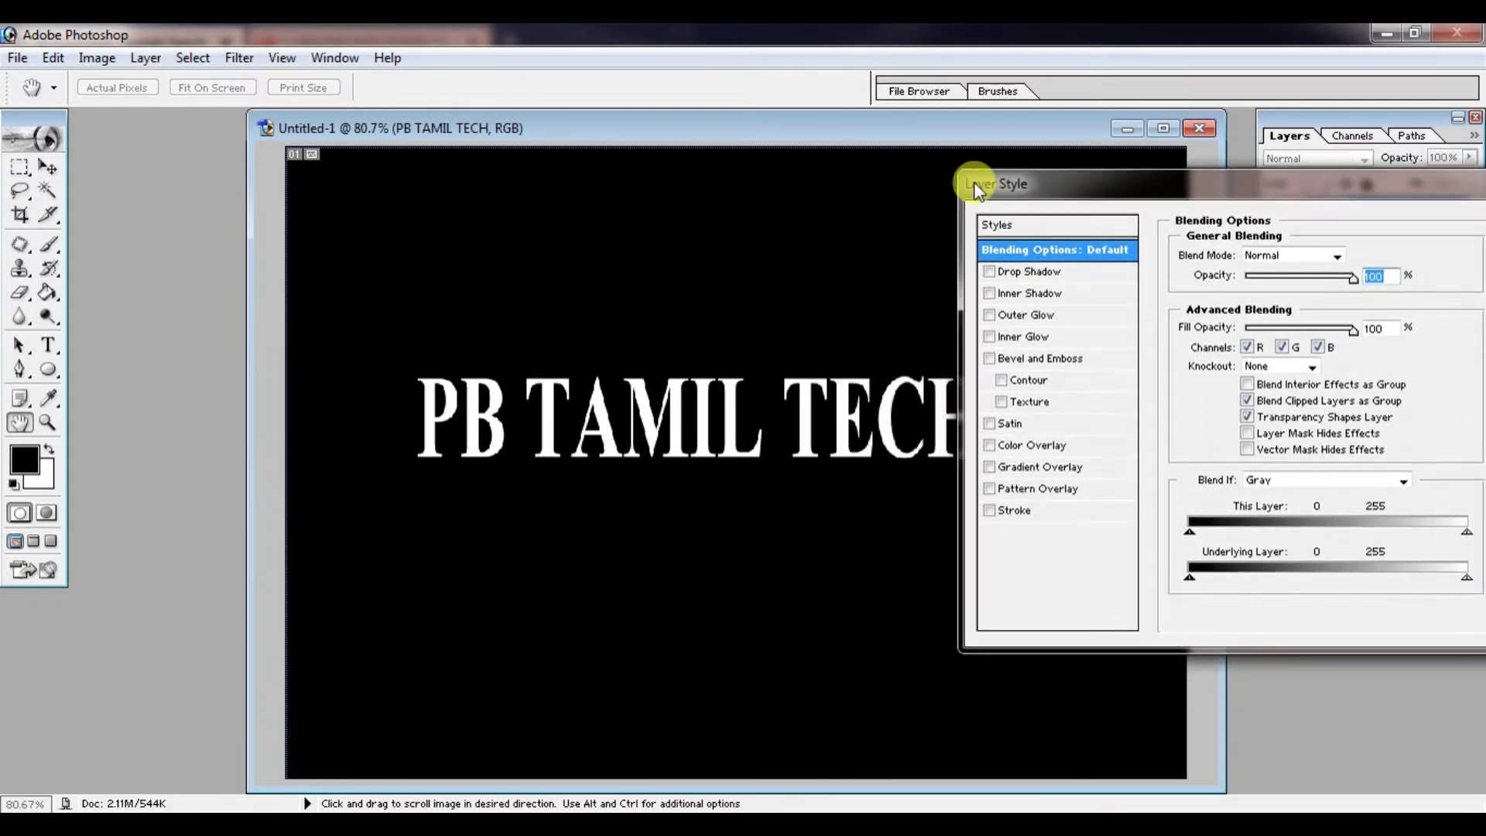
left_click_drag(1467, 190, 1257, 217)
left_click(1349, 252)
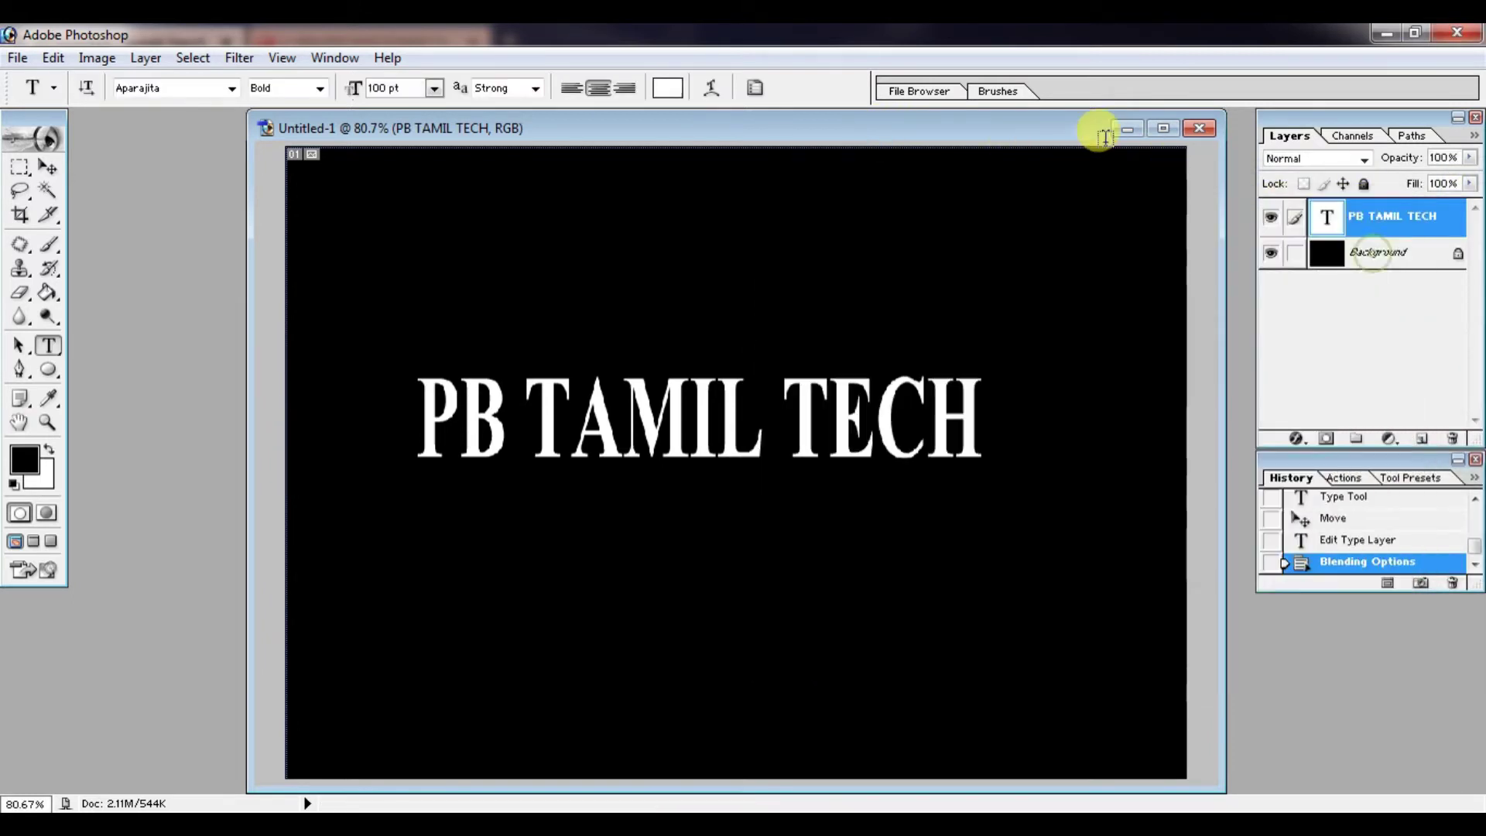
left_click_drag(1018, 133, 862, 126)
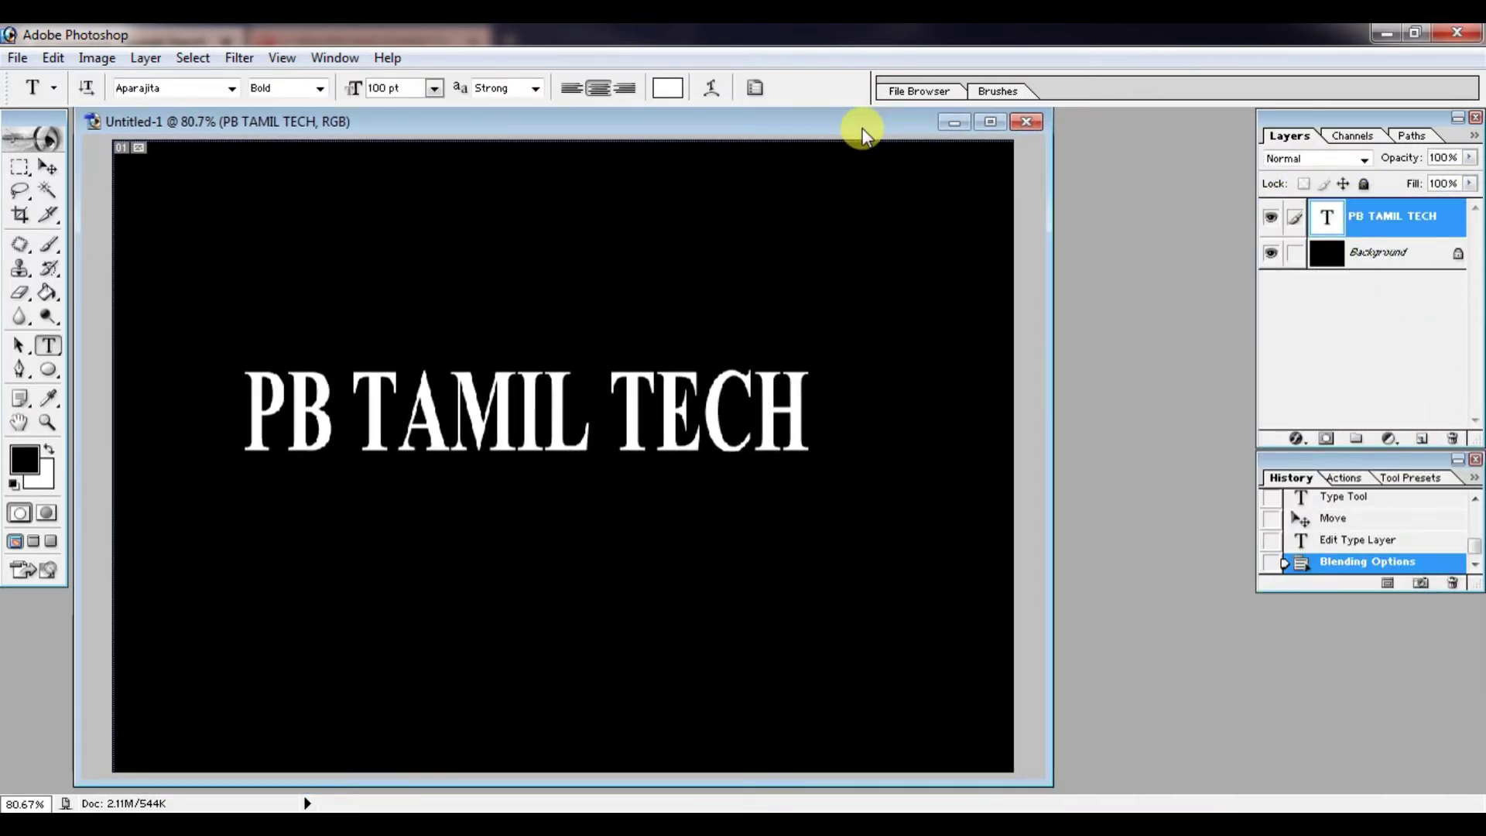
double_click(1456, 229)
left_click_drag(1029, 202, 1084, 211)
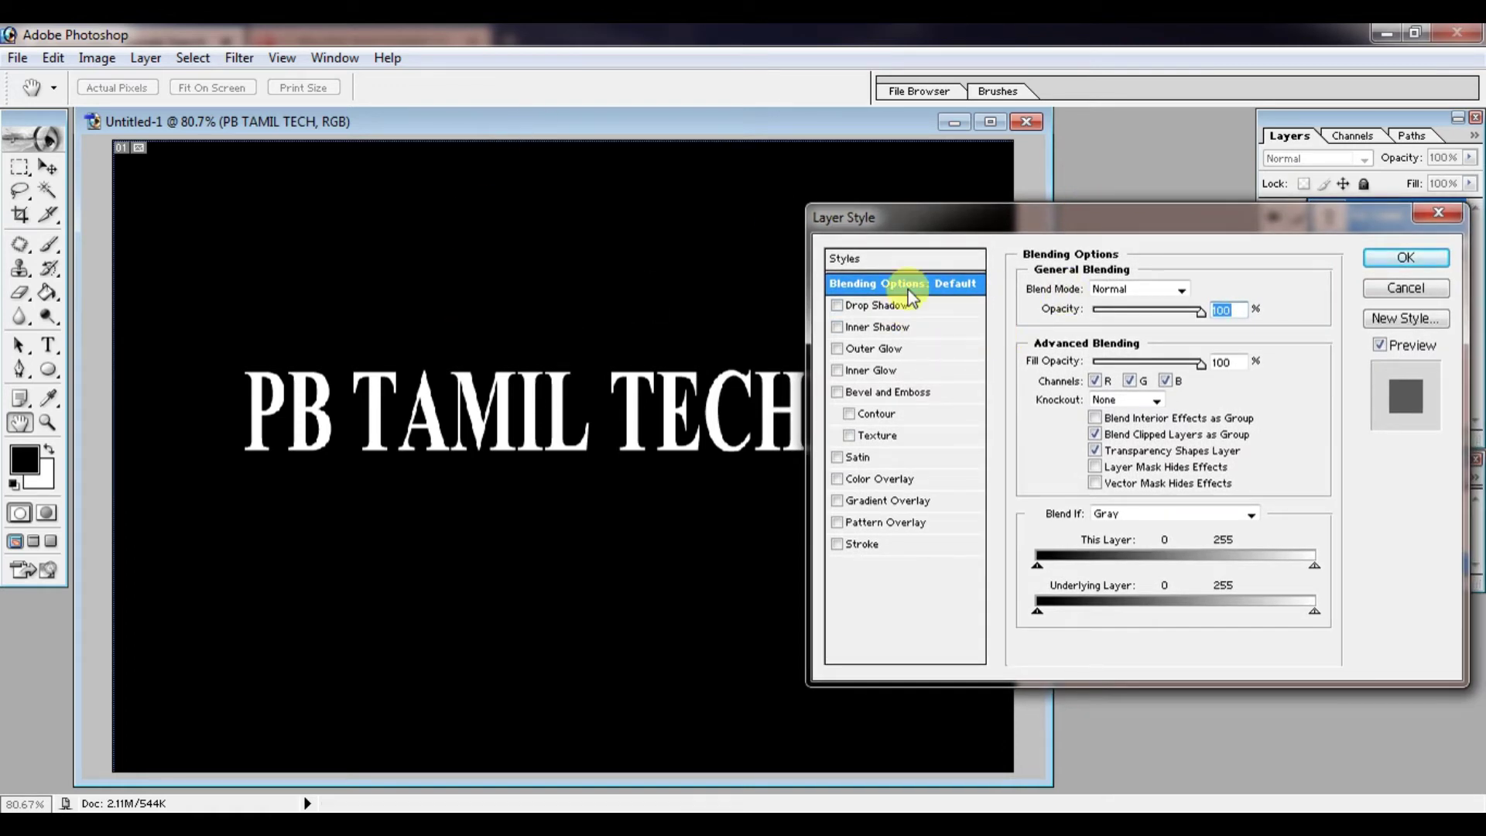
left_click(842, 306)
left_click(837, 326)
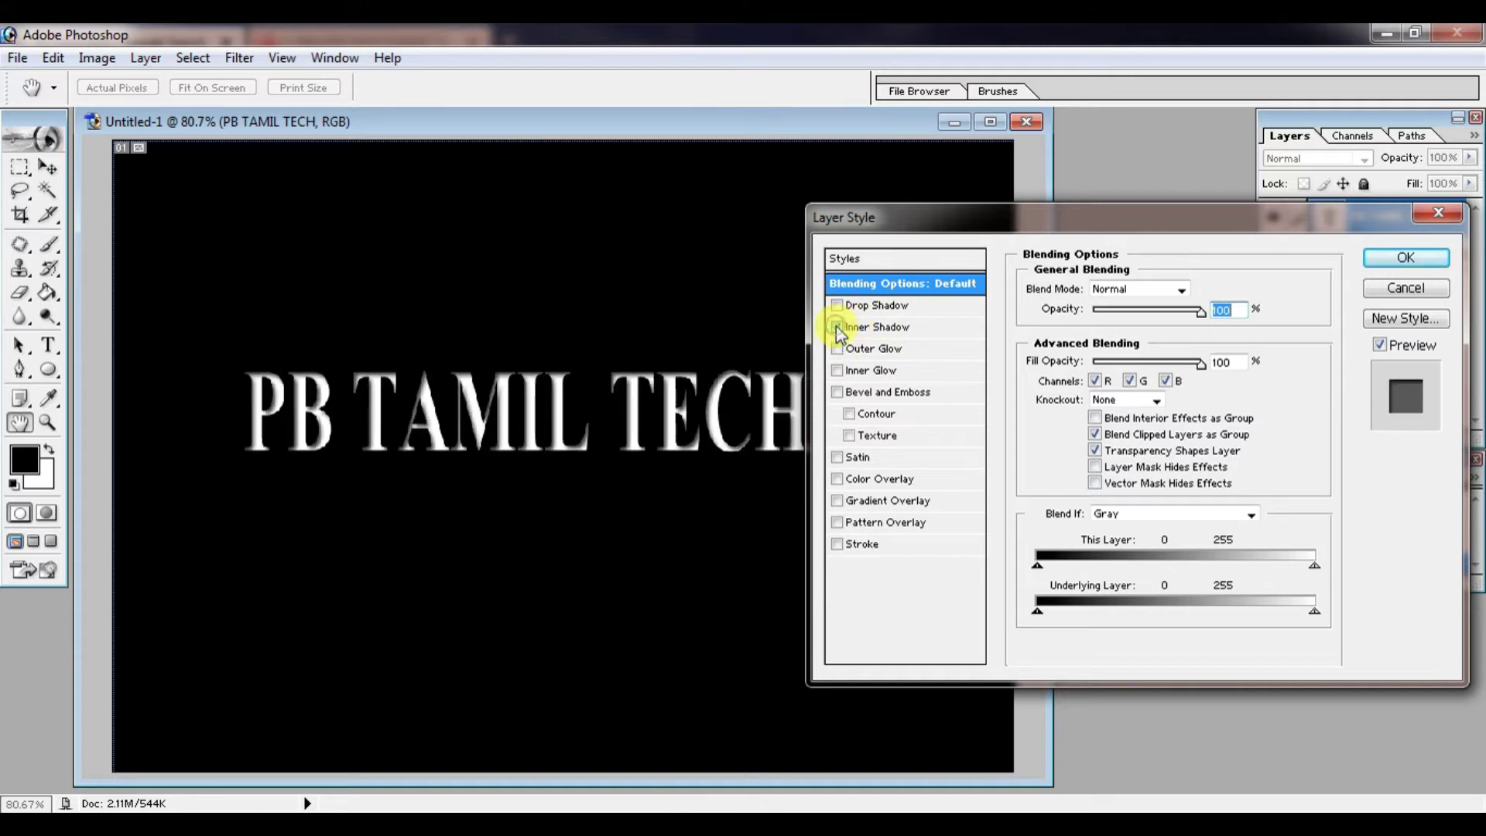
left_click(835, 327)
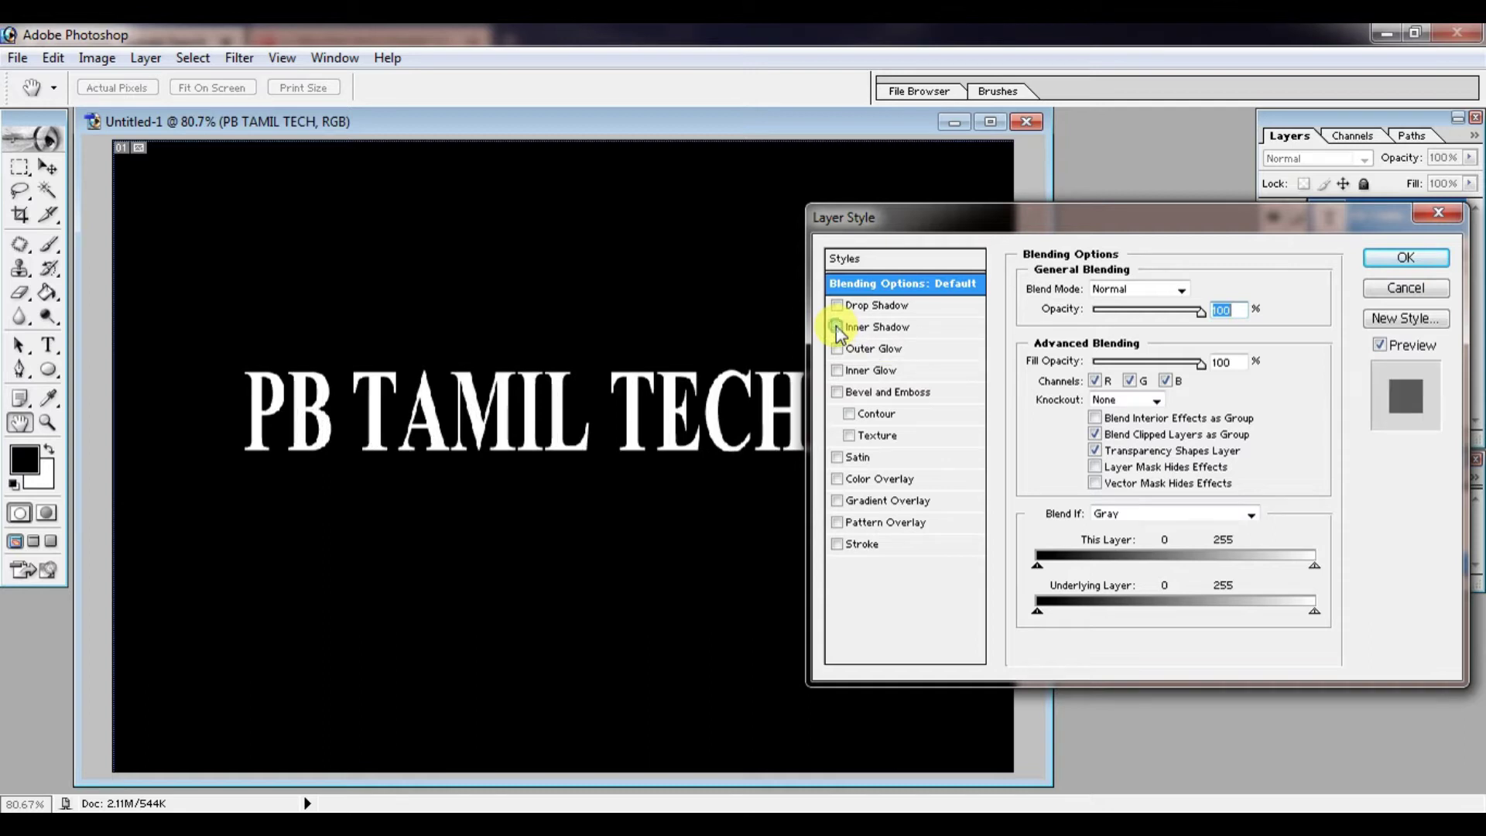
left_click(837, 349)
left_click(837, 349)
left_click(1441, 217)
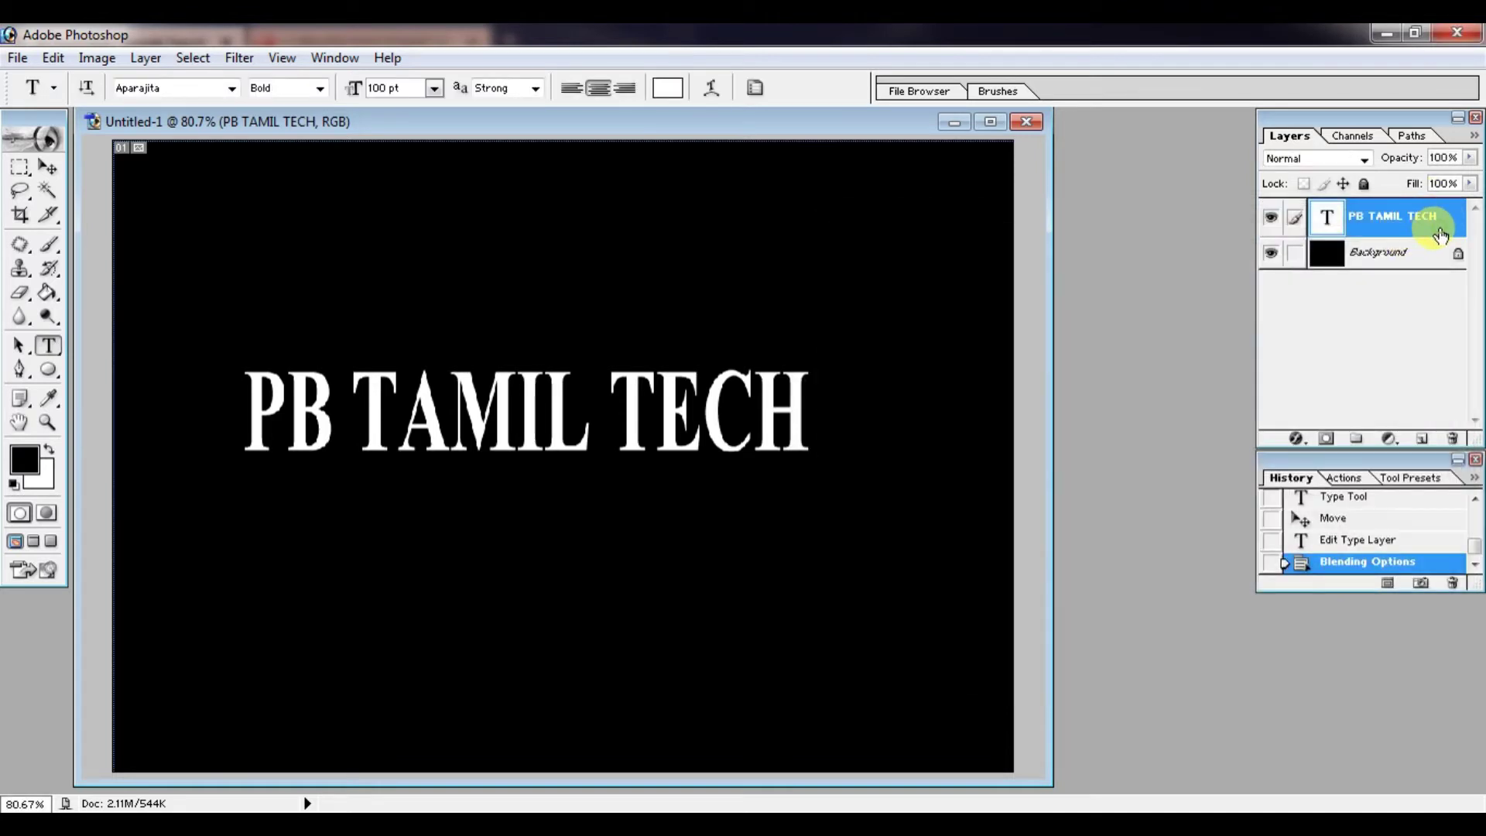
double_click(1439, 232)
Enable a Stroke on the heading and set its colour to blue 3333FF.
left_click_drag(1074, 215, 1069, 185)
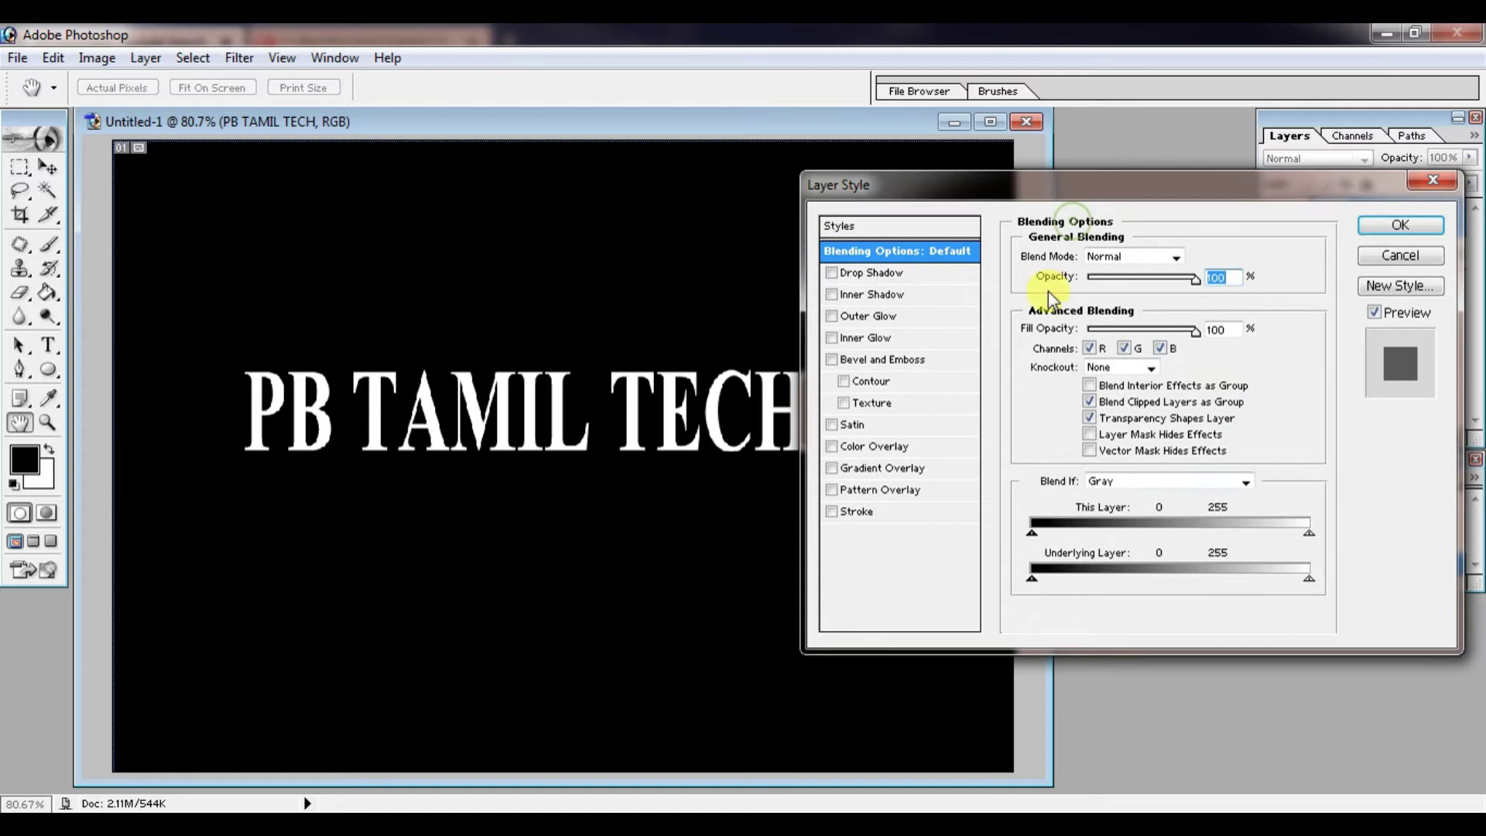
left_click(834, 511)
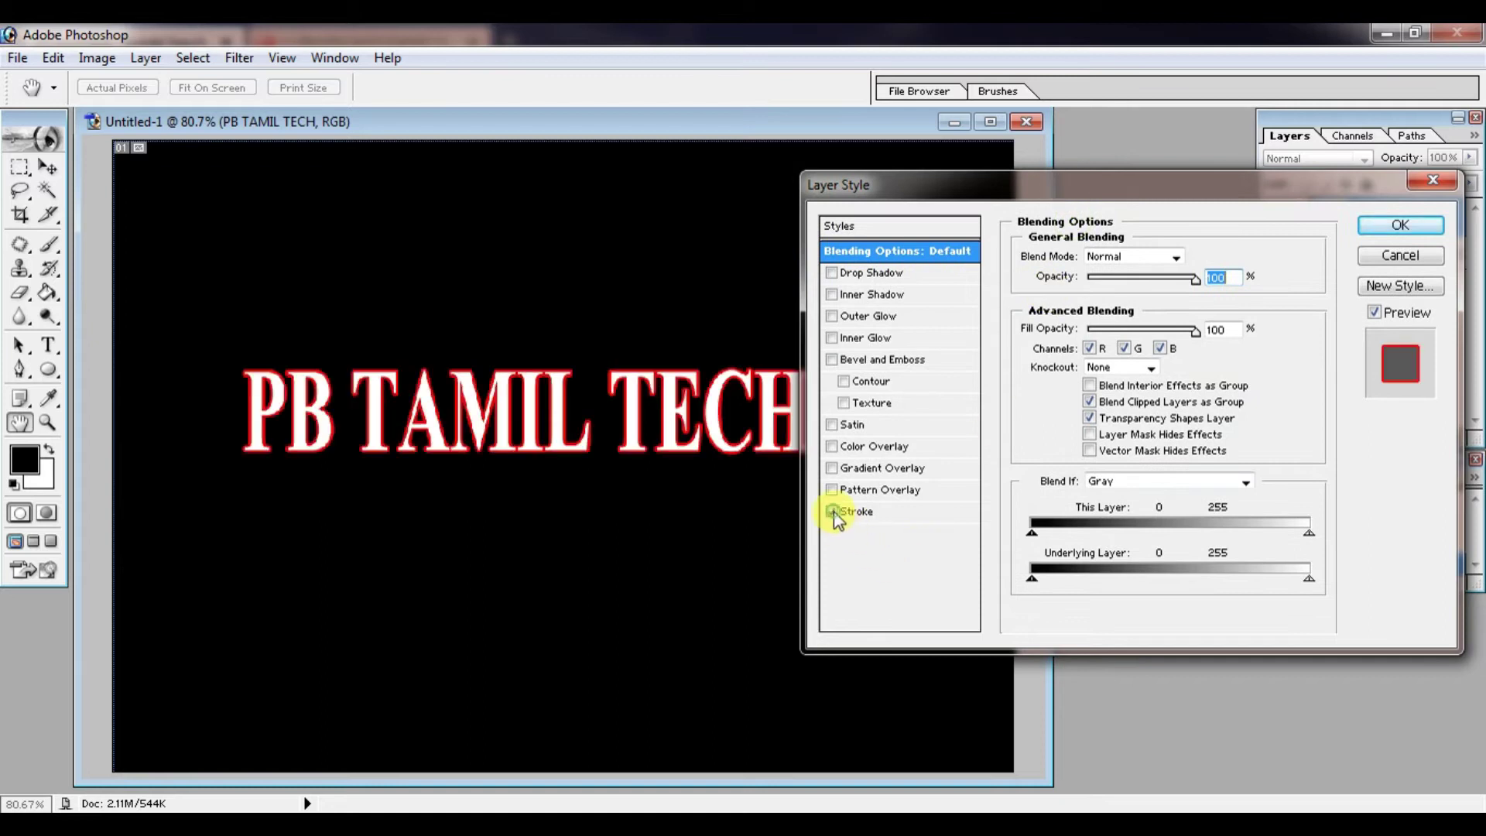
left_click(949, 517)
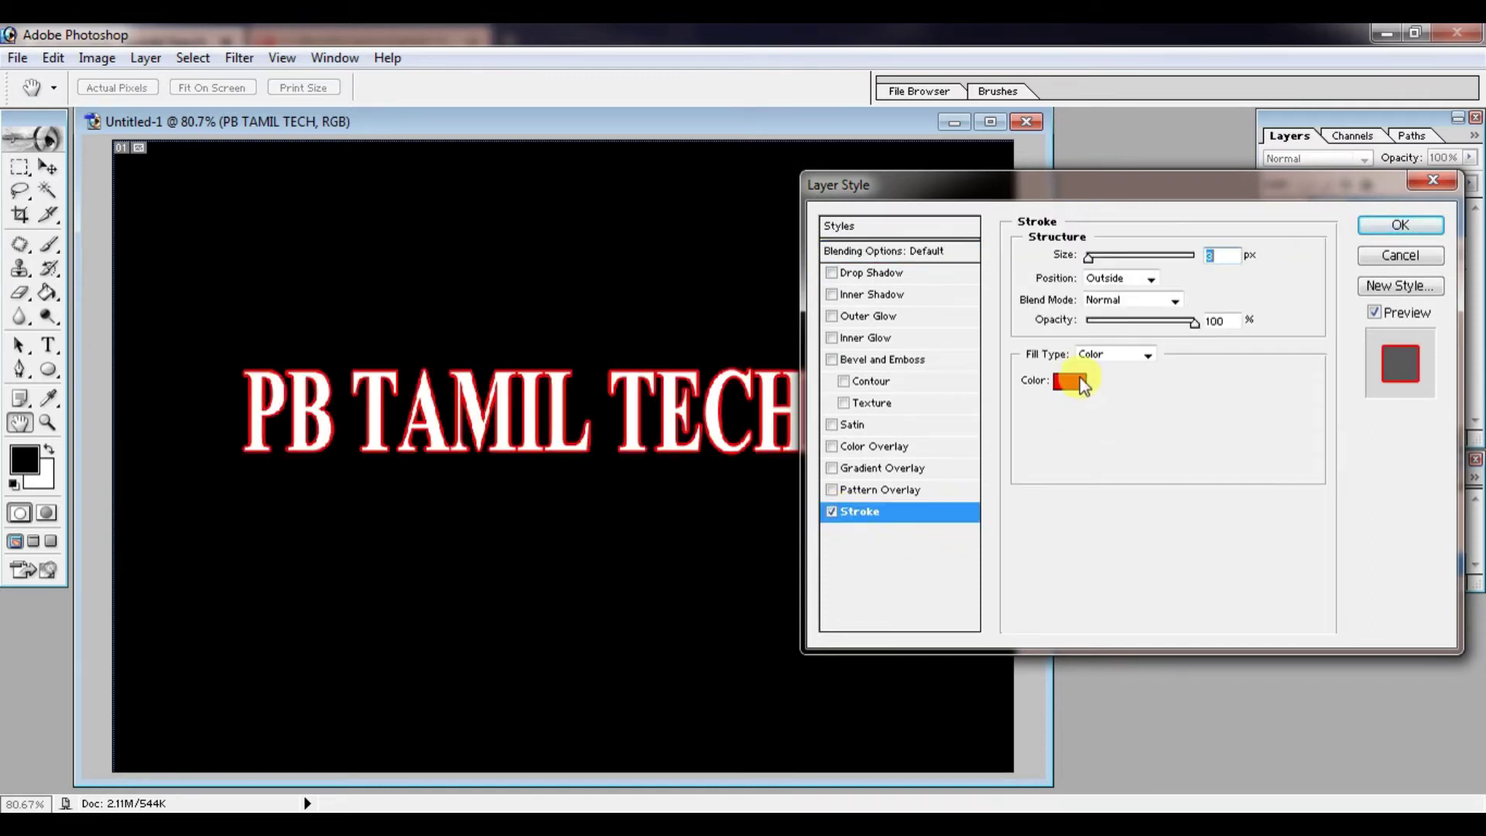
left_click(1072, 381)
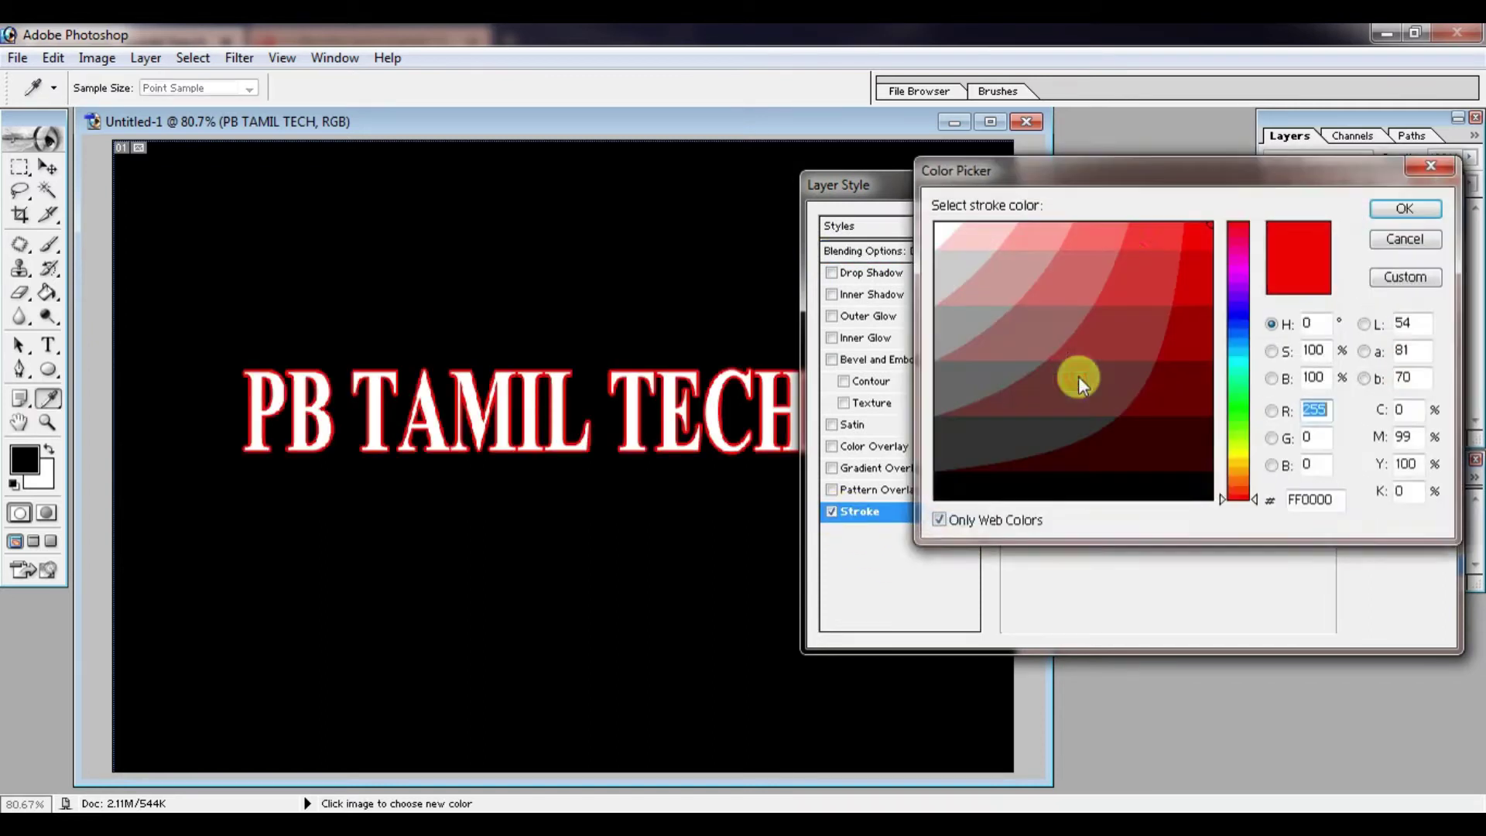
left_click(1237, 456)
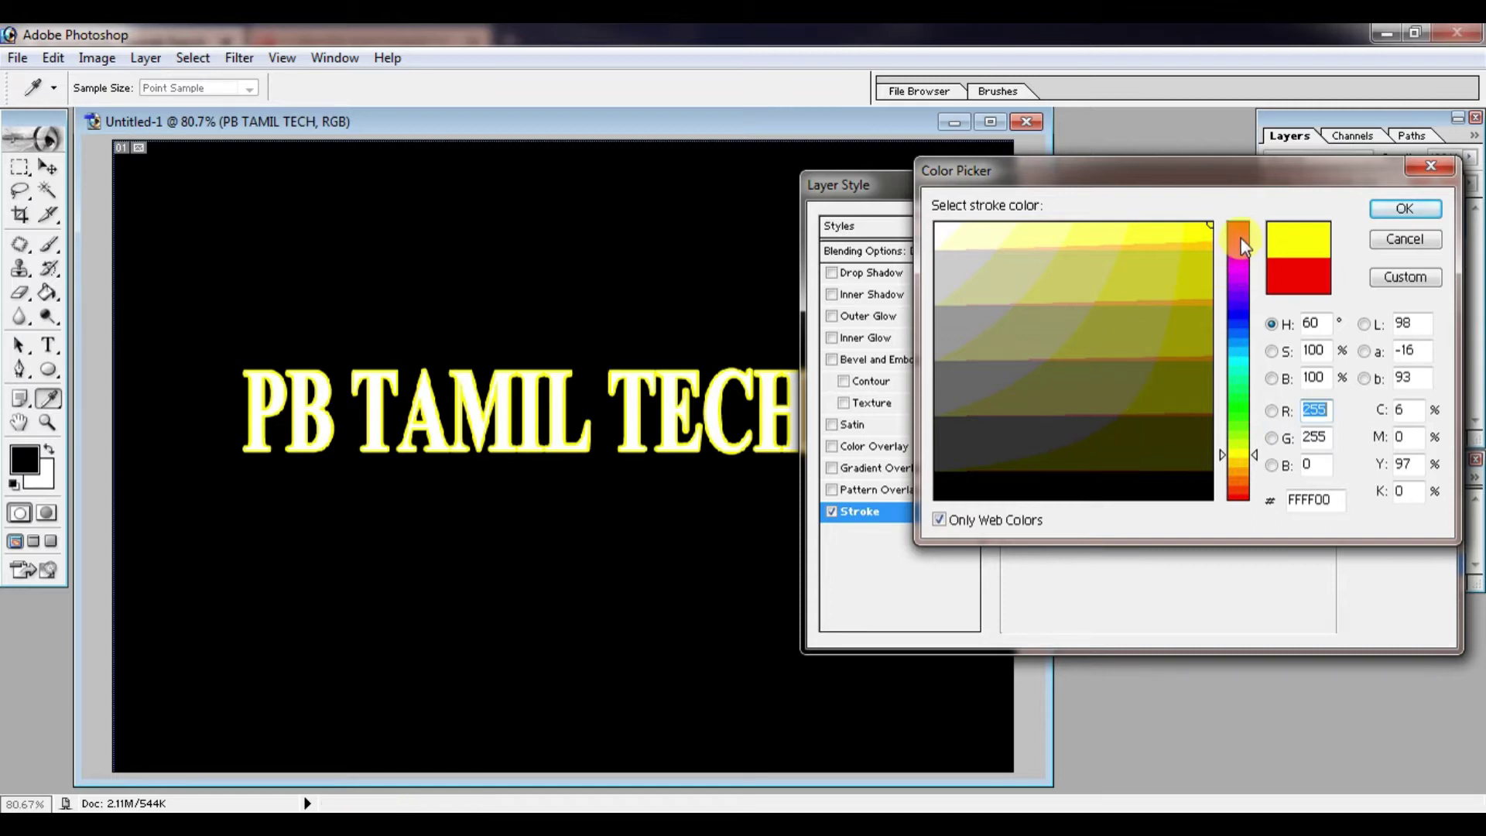
left_click(1241, 314)
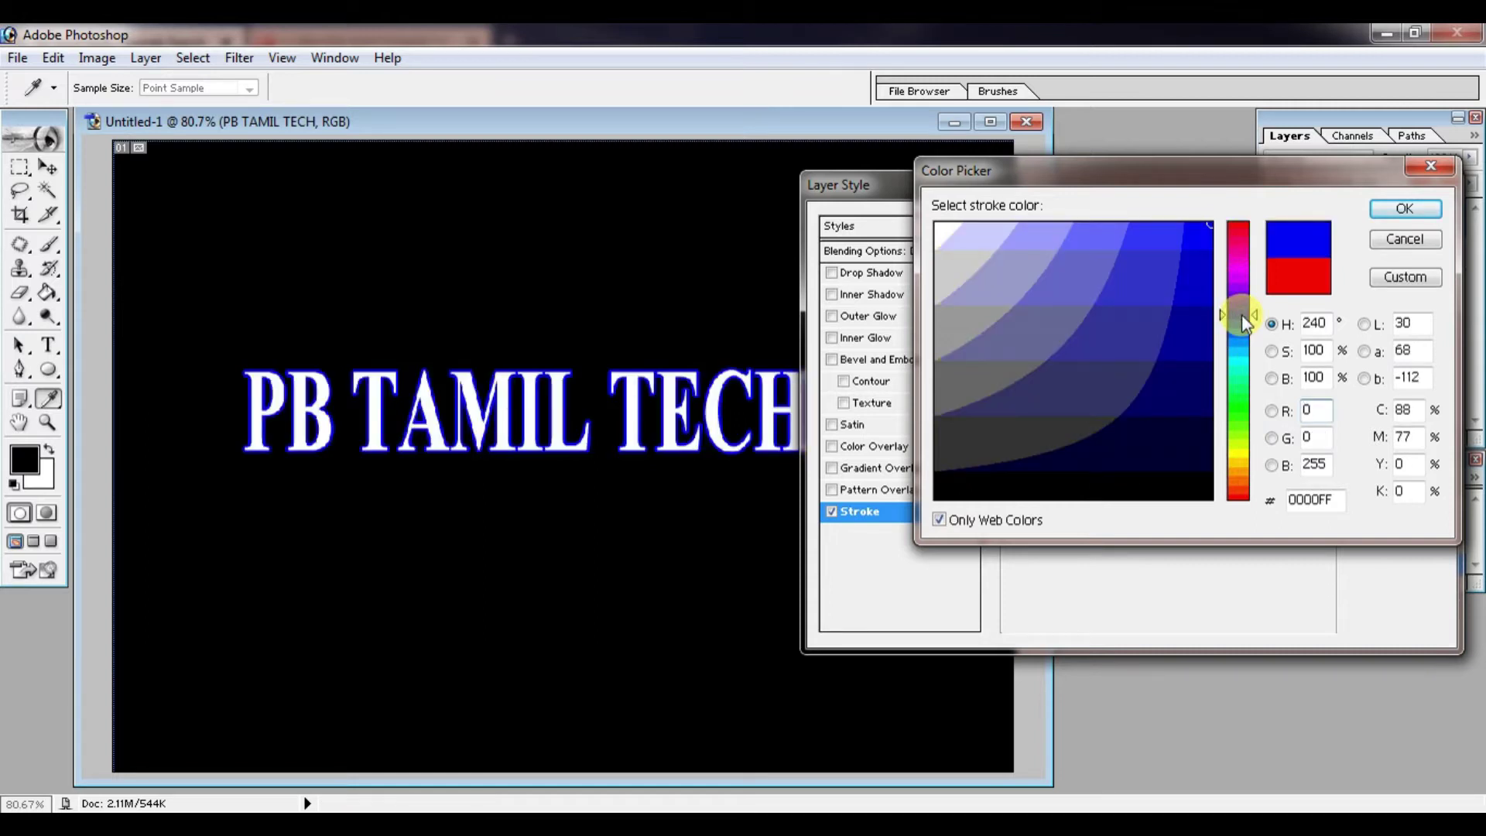
left_click_drag(1190, 239, 1199, 225)
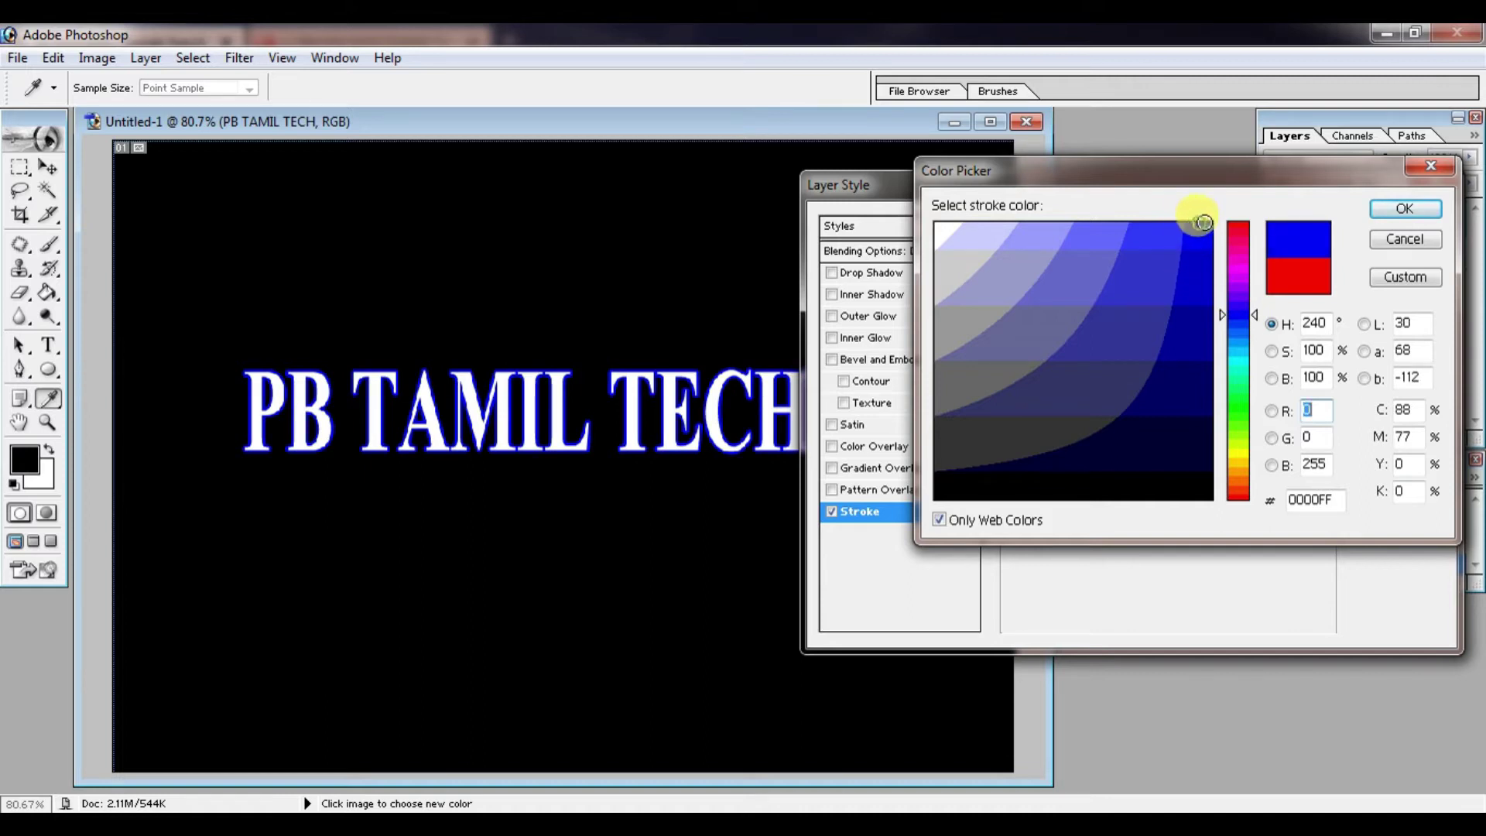
left_click(1161, 233)
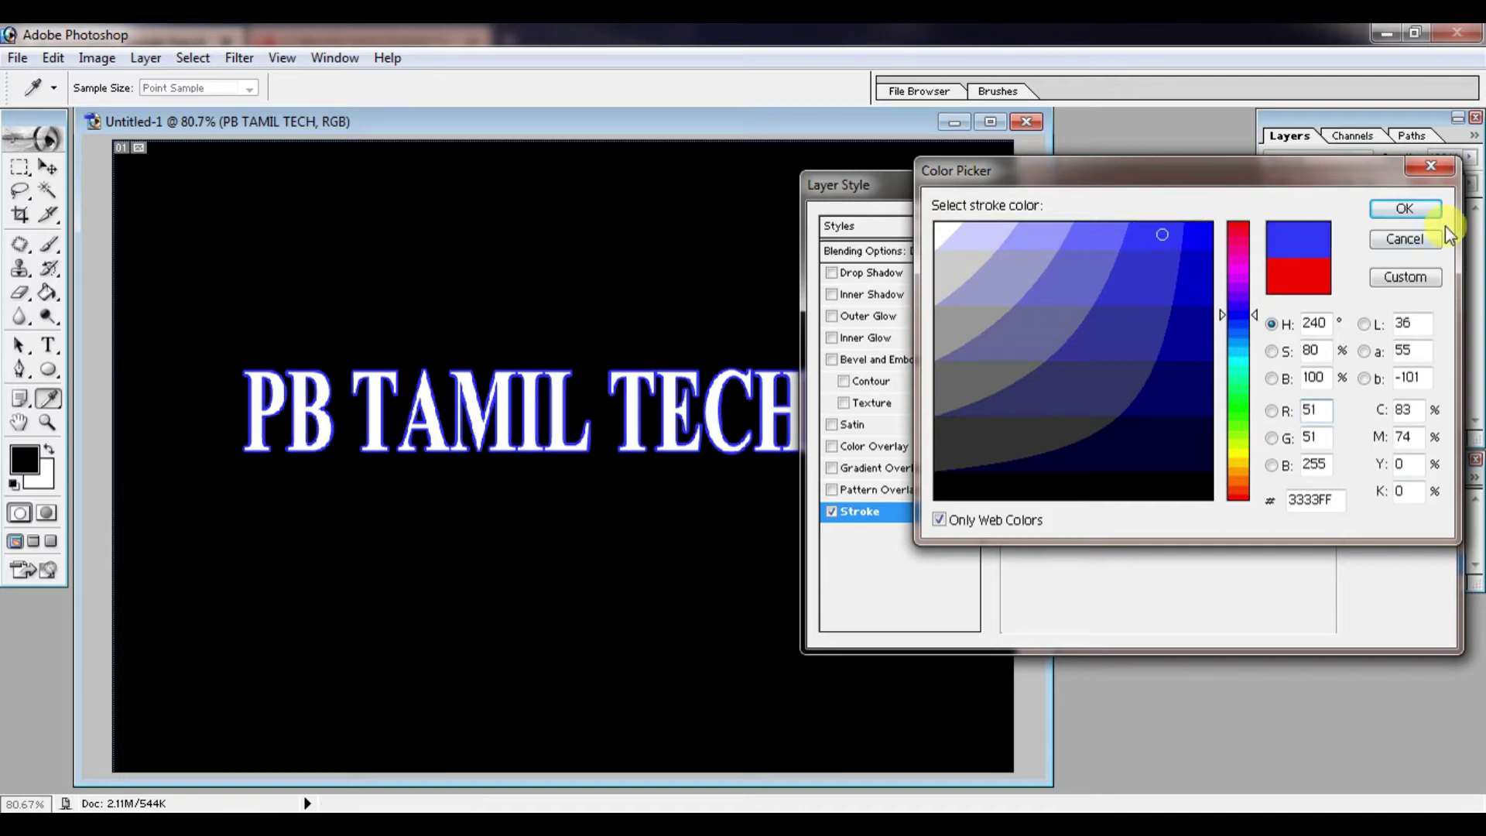
left_click(1409, 214)
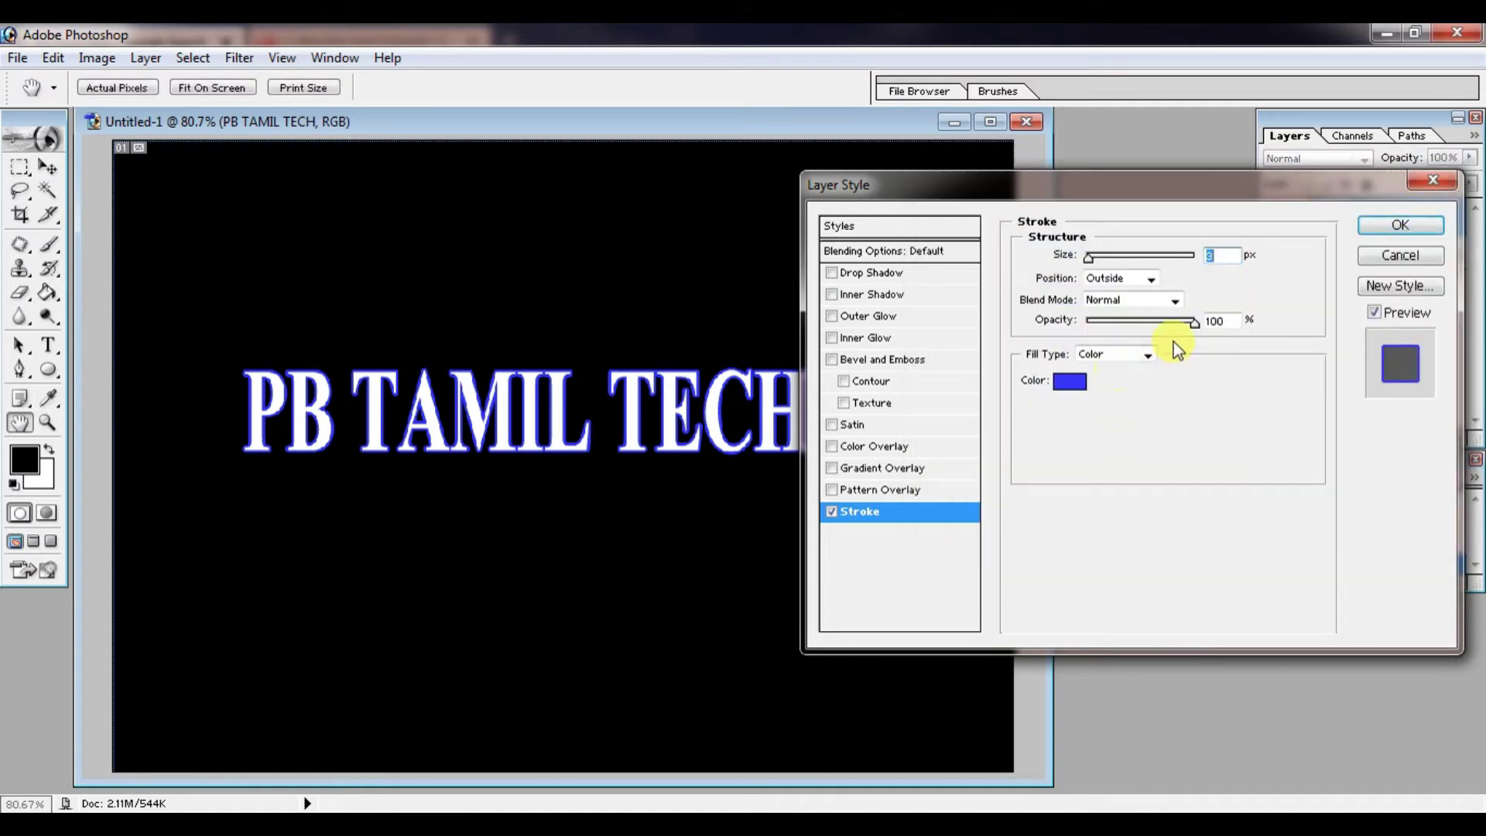
Keep the stroke position Outside, set its size to 7 px, and apply it.
left_click(1117, 279)
left_click(1116, 293)
left_click(1145, 300)
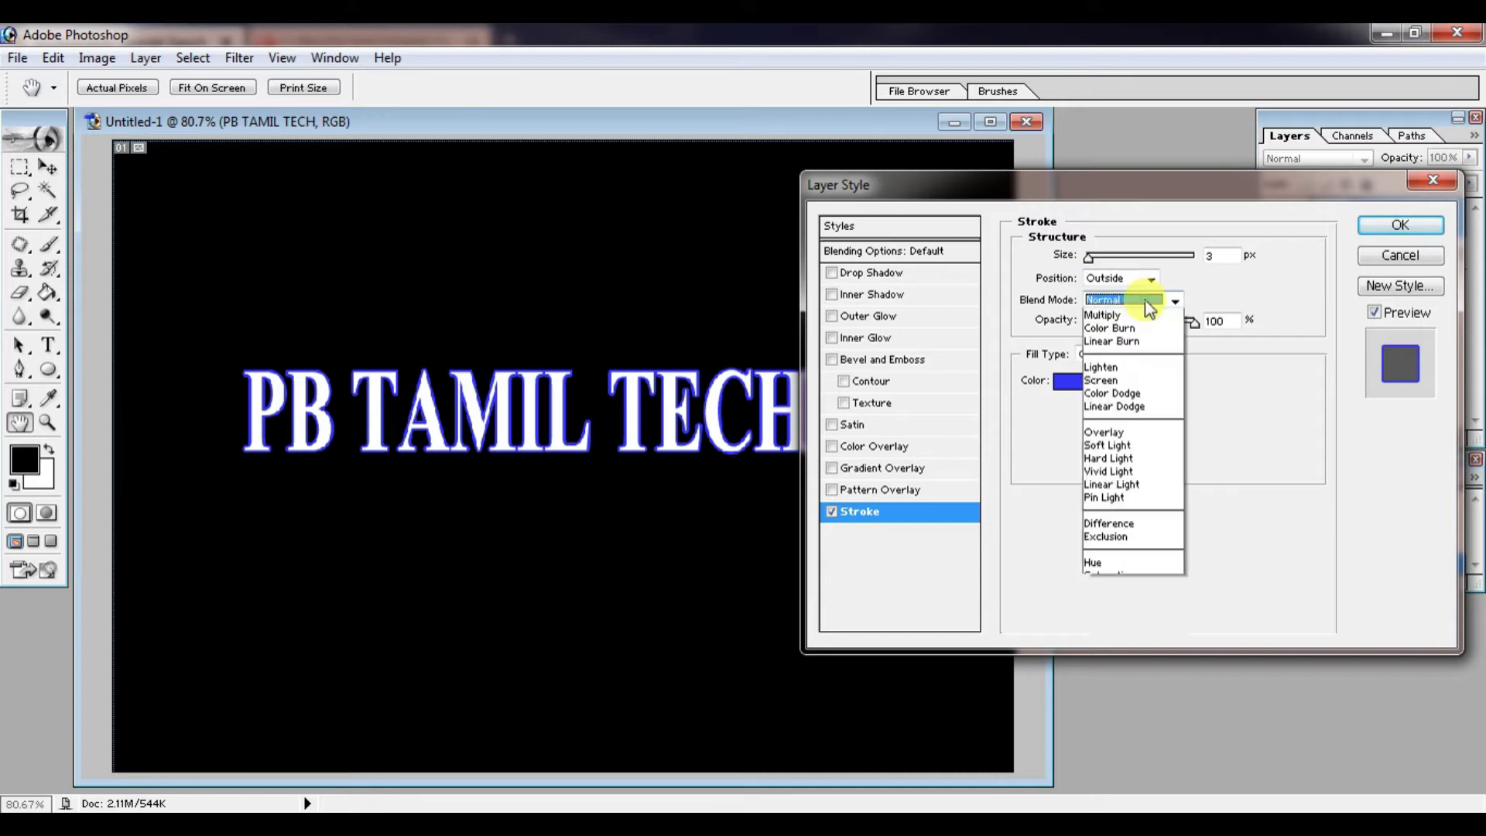
left_click(1215, 256)
double_click(1217, 257)
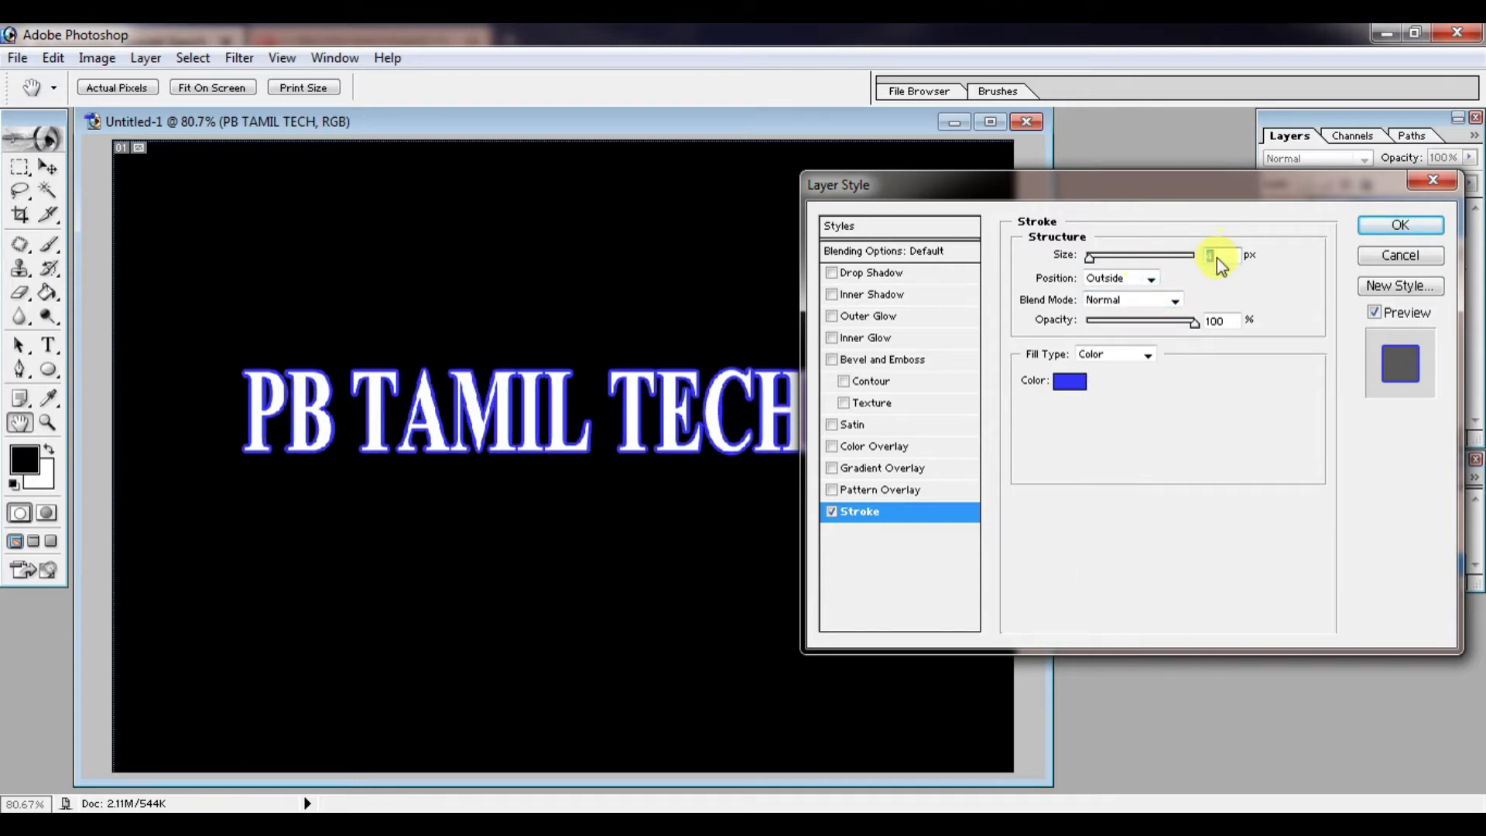
key("Up")
key("Up")
key("Up")
key("Up")
key("Up")
key("Up")
key("Up")
key("Up")
key("Up")
key("Up")
key("Up")
key("Up")
key("Up")
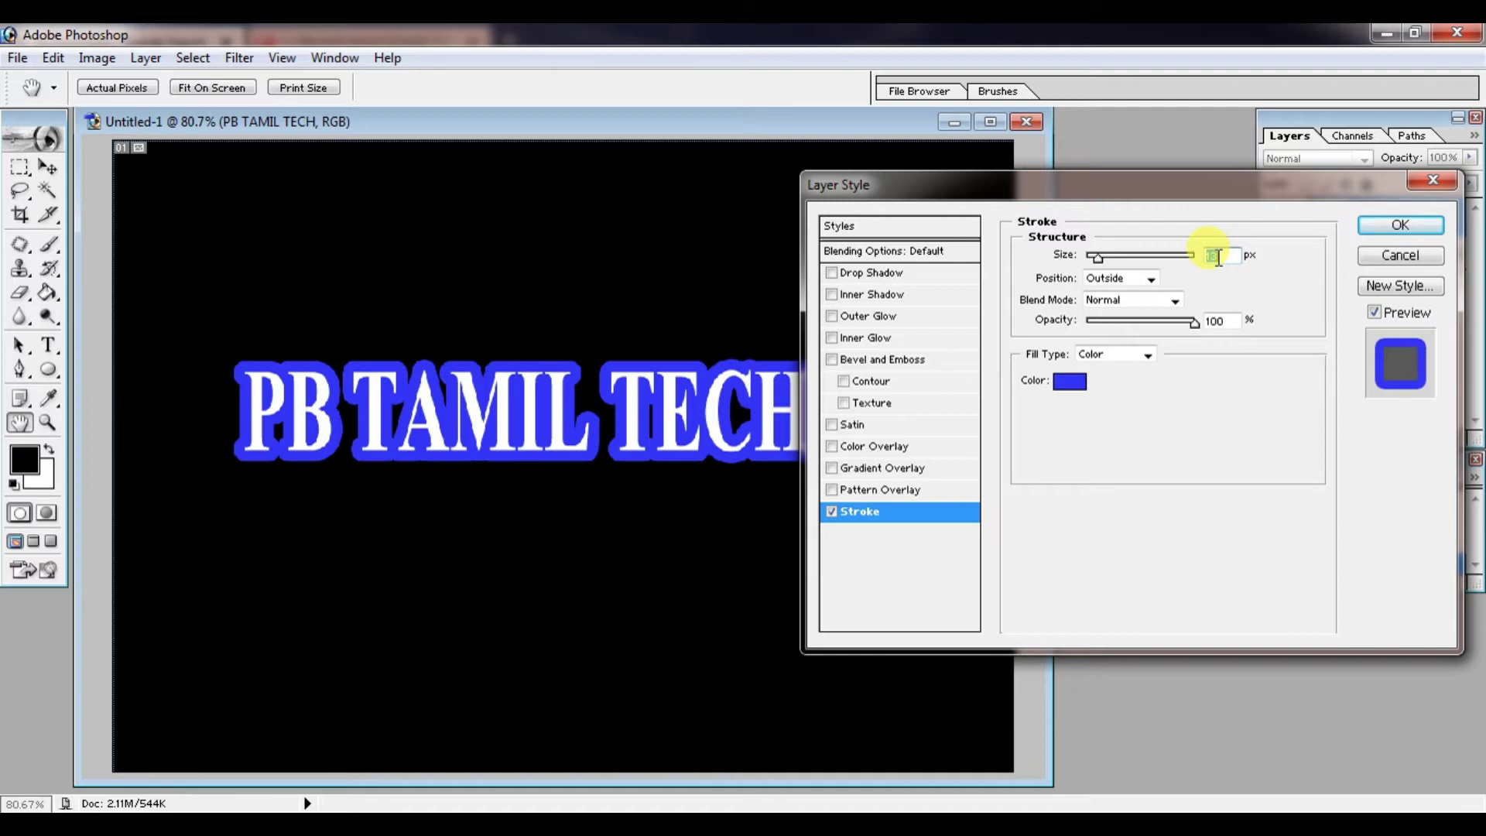
key("Down")
key("Down")
key("Down")
key("Down")
key("Down")
key("Down")
key("Down")
key("Down")
key("Up")
key("Up")
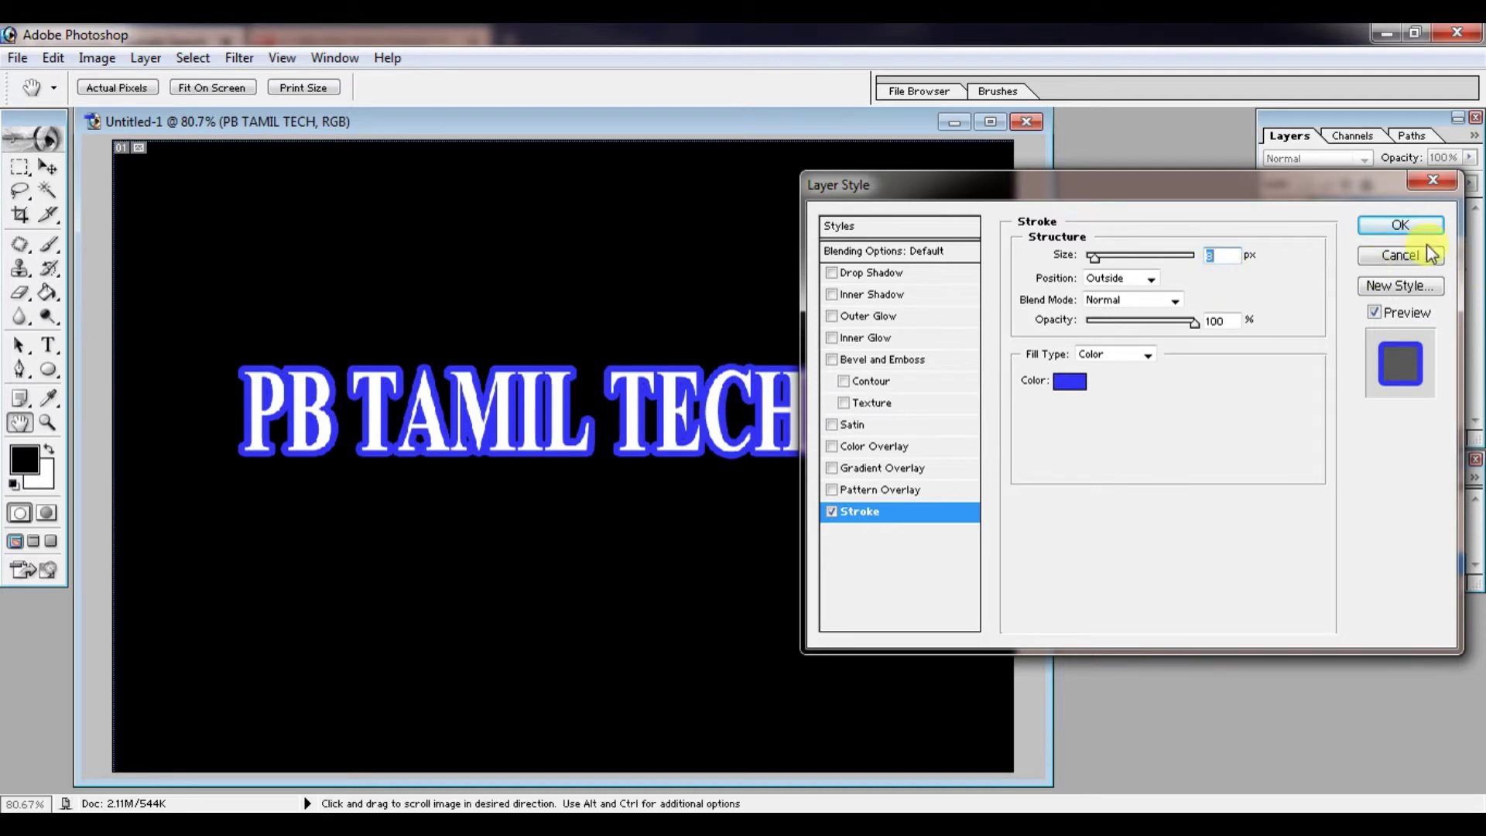
left_click(1415, 230)
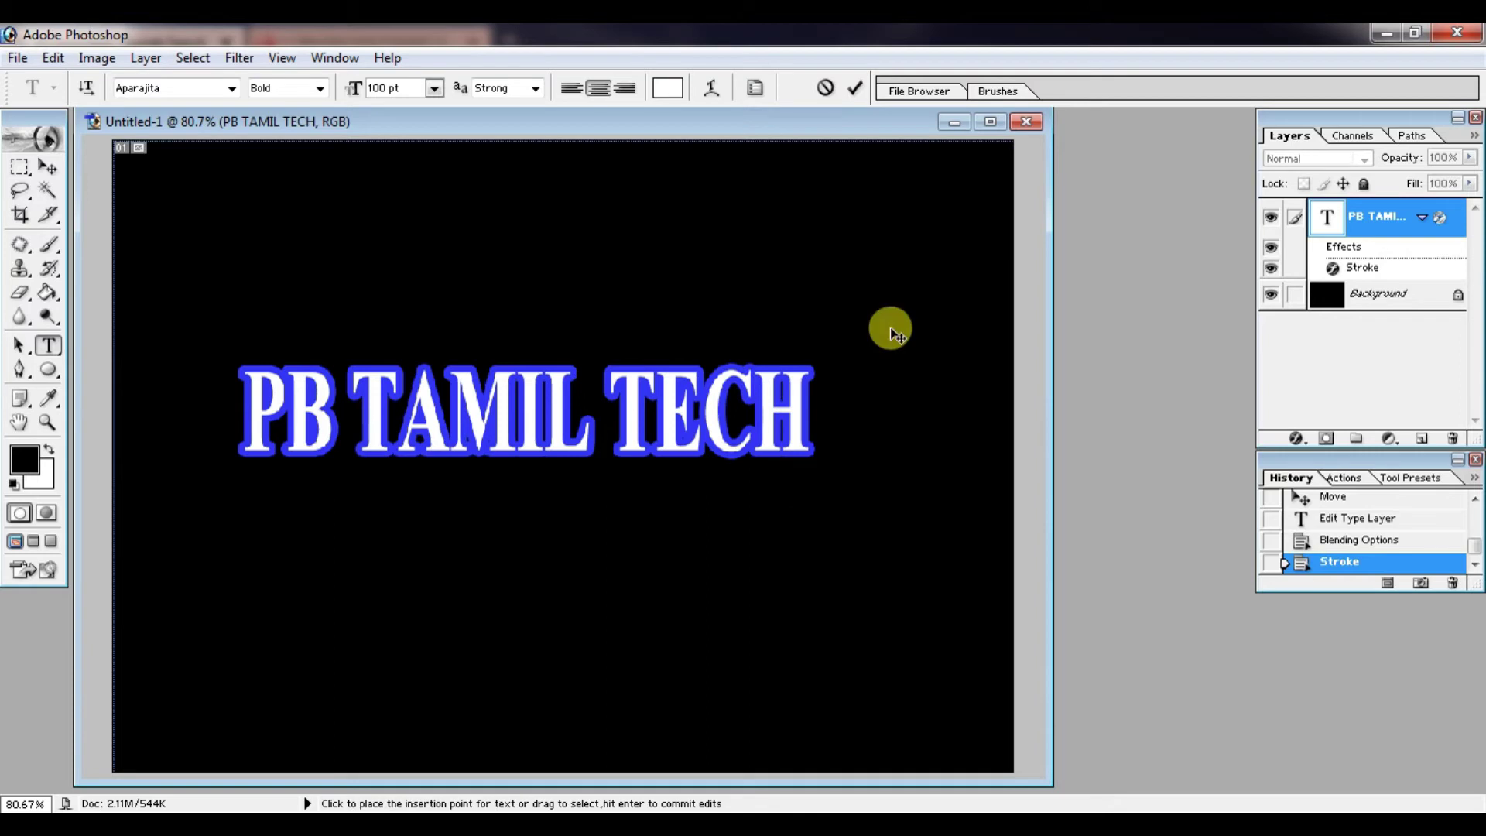
Duplicate the heading layer as a new layer named 2.
left_click(1399, 219)
right_click(1399, 219)
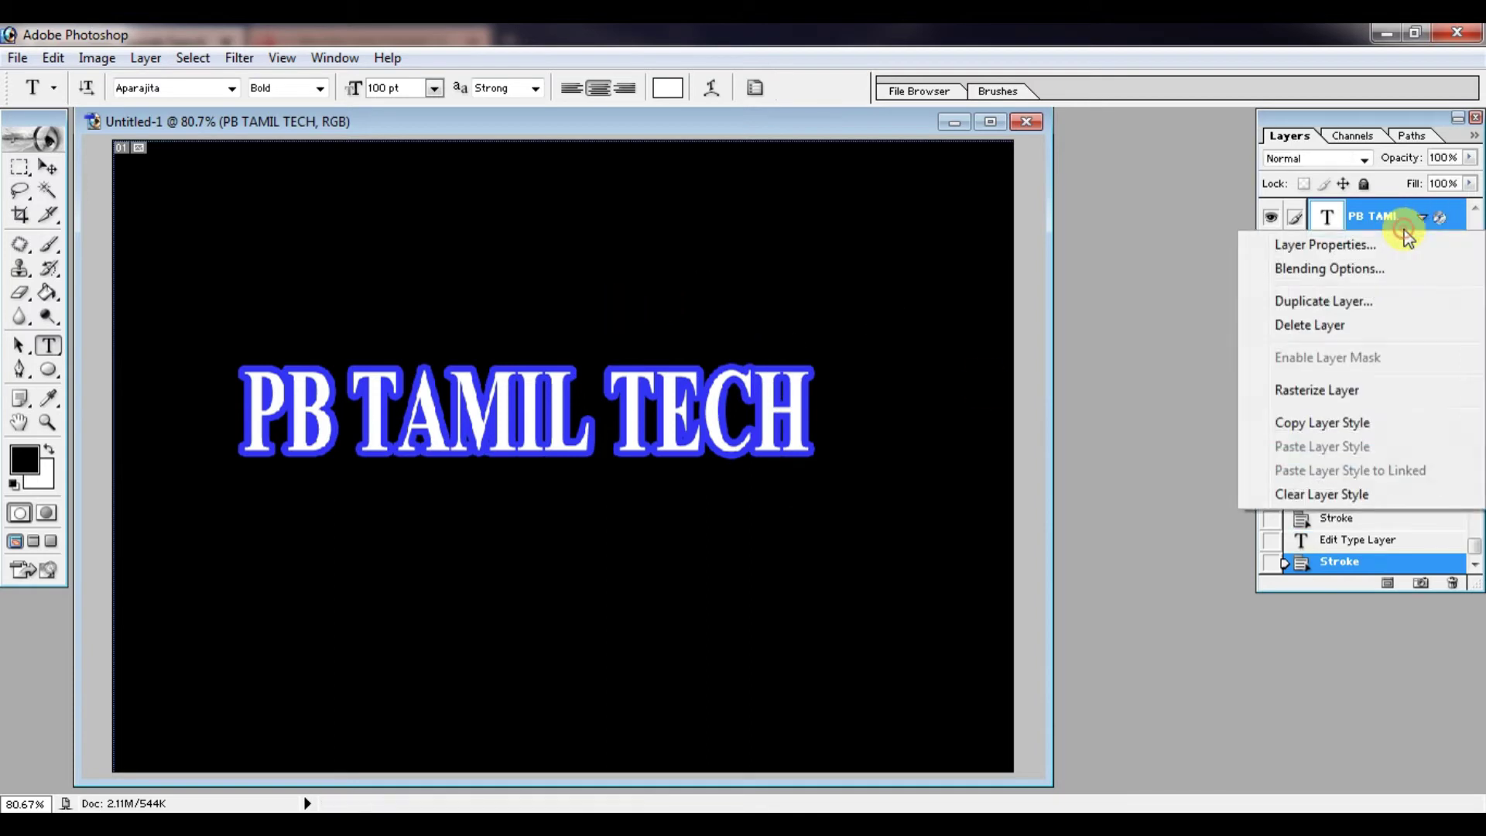
left_click(1350, 301)
type("2")
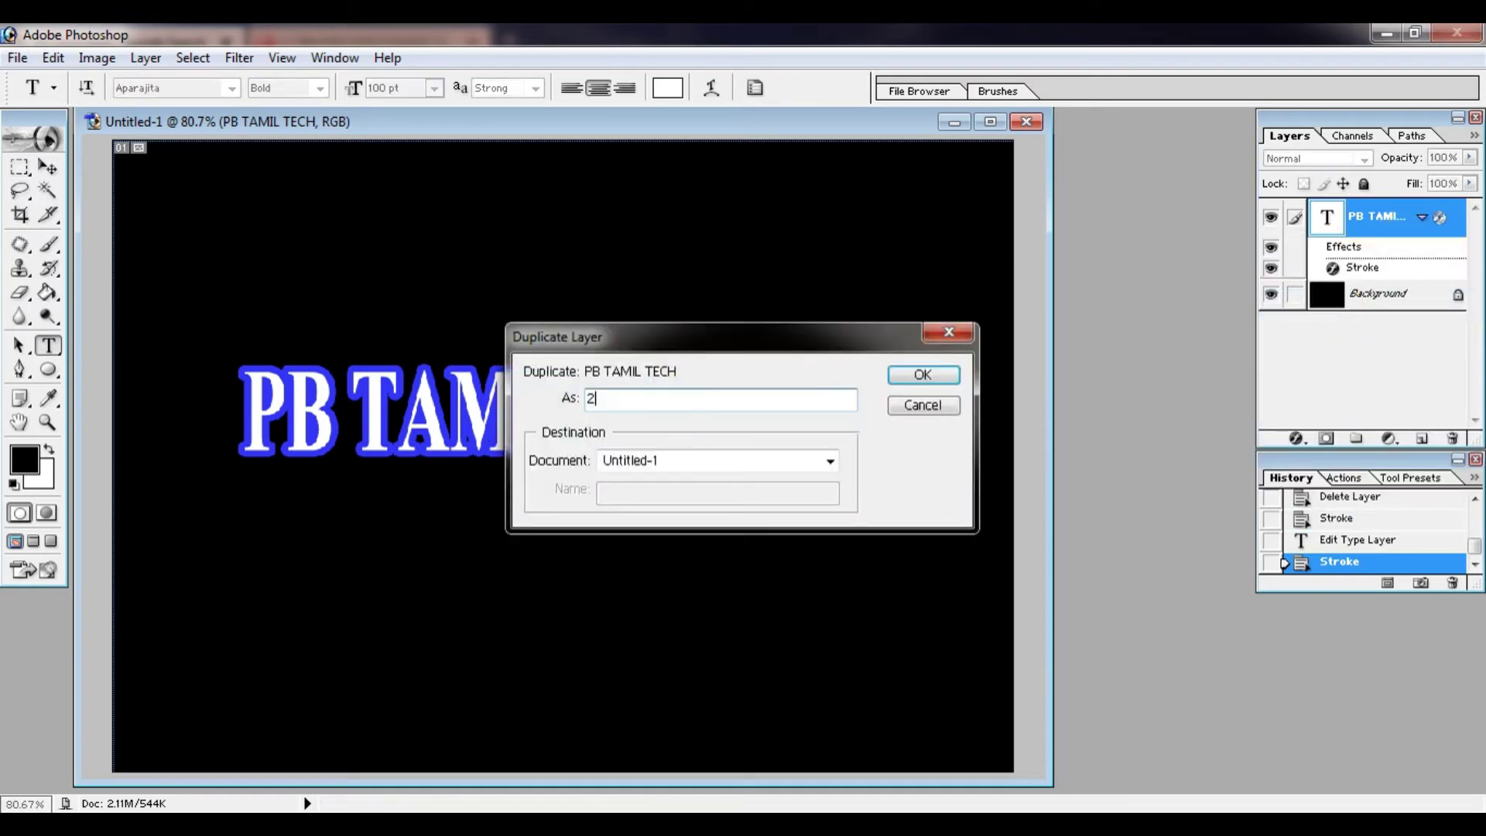
key("Return")
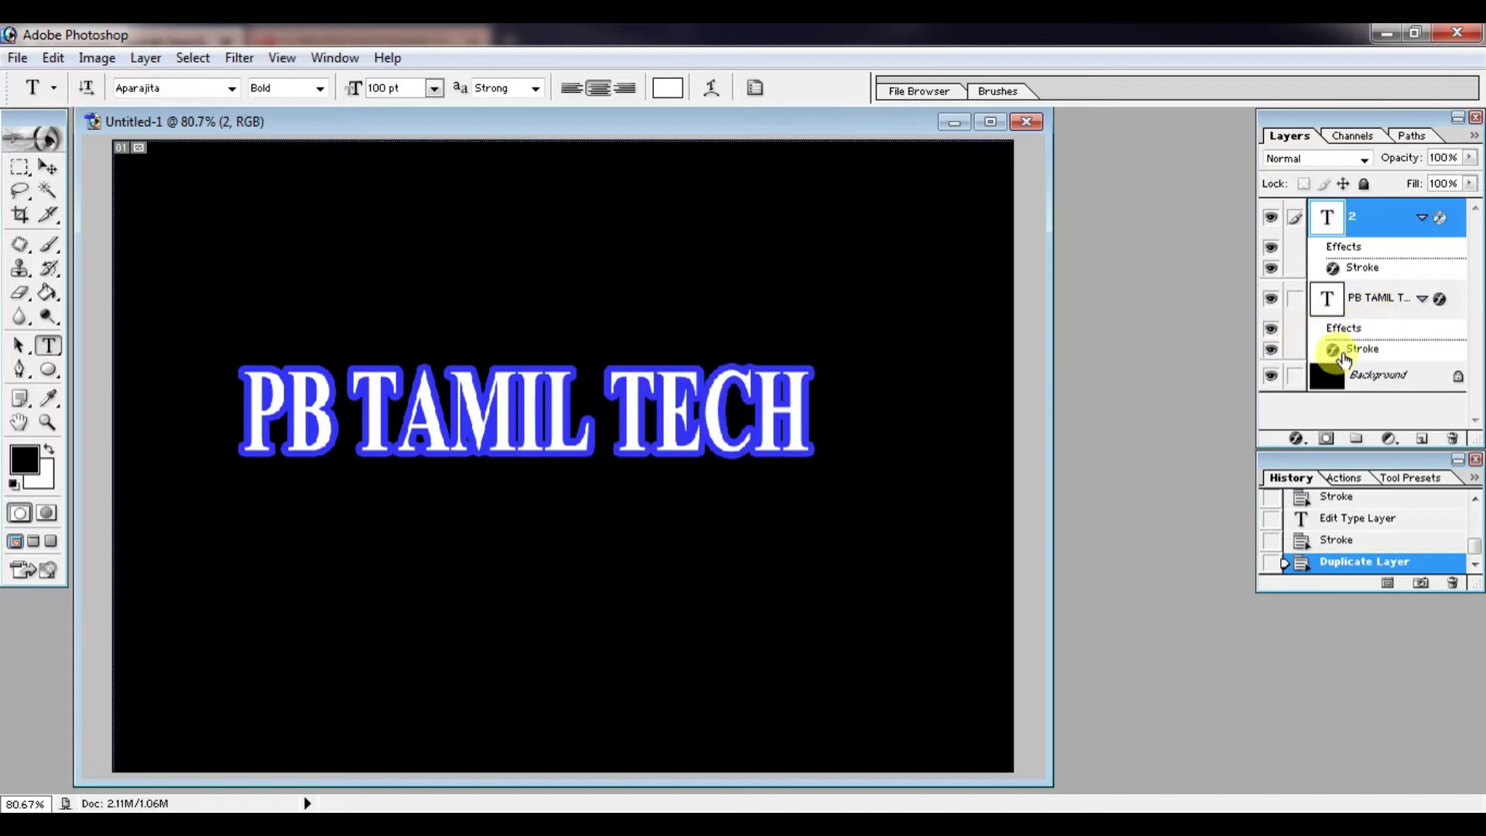
key("ctrl+0")
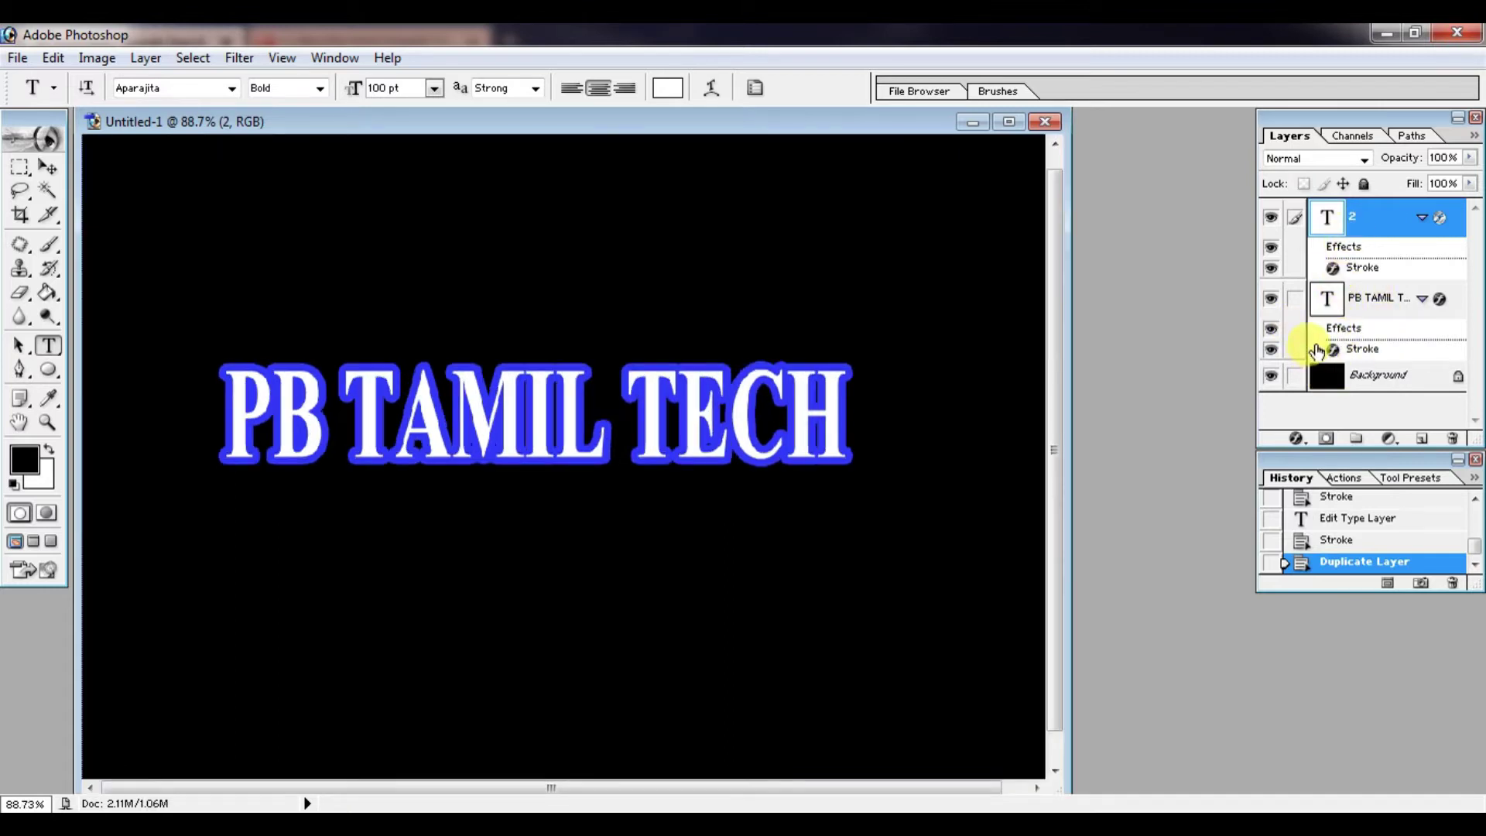
Hide the original heading layer and turn off layer 2's stroke effect.
left_click(1274, 301)
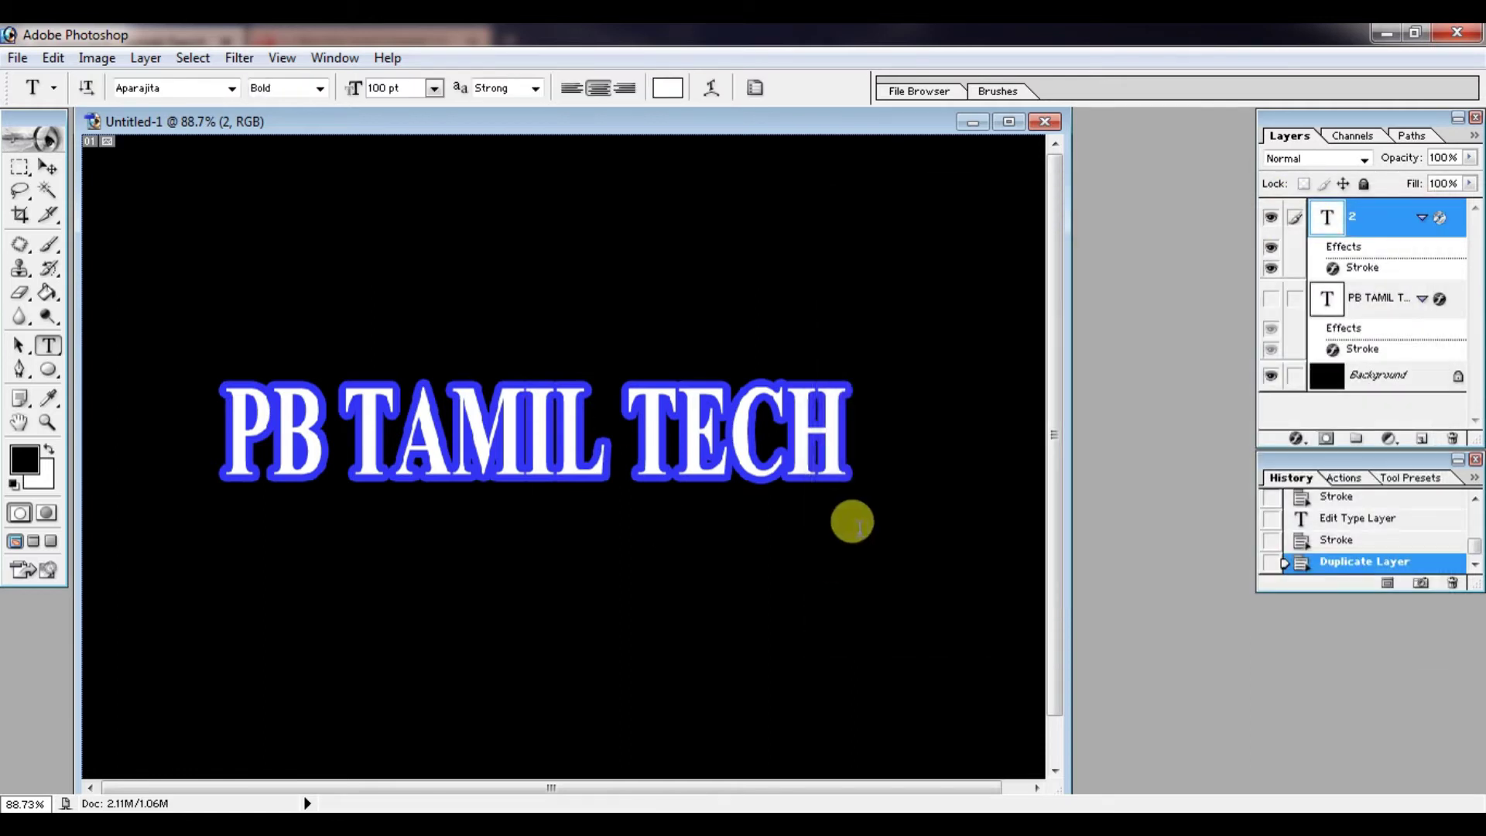
left_click(407, 400)
key("ctrl+a")
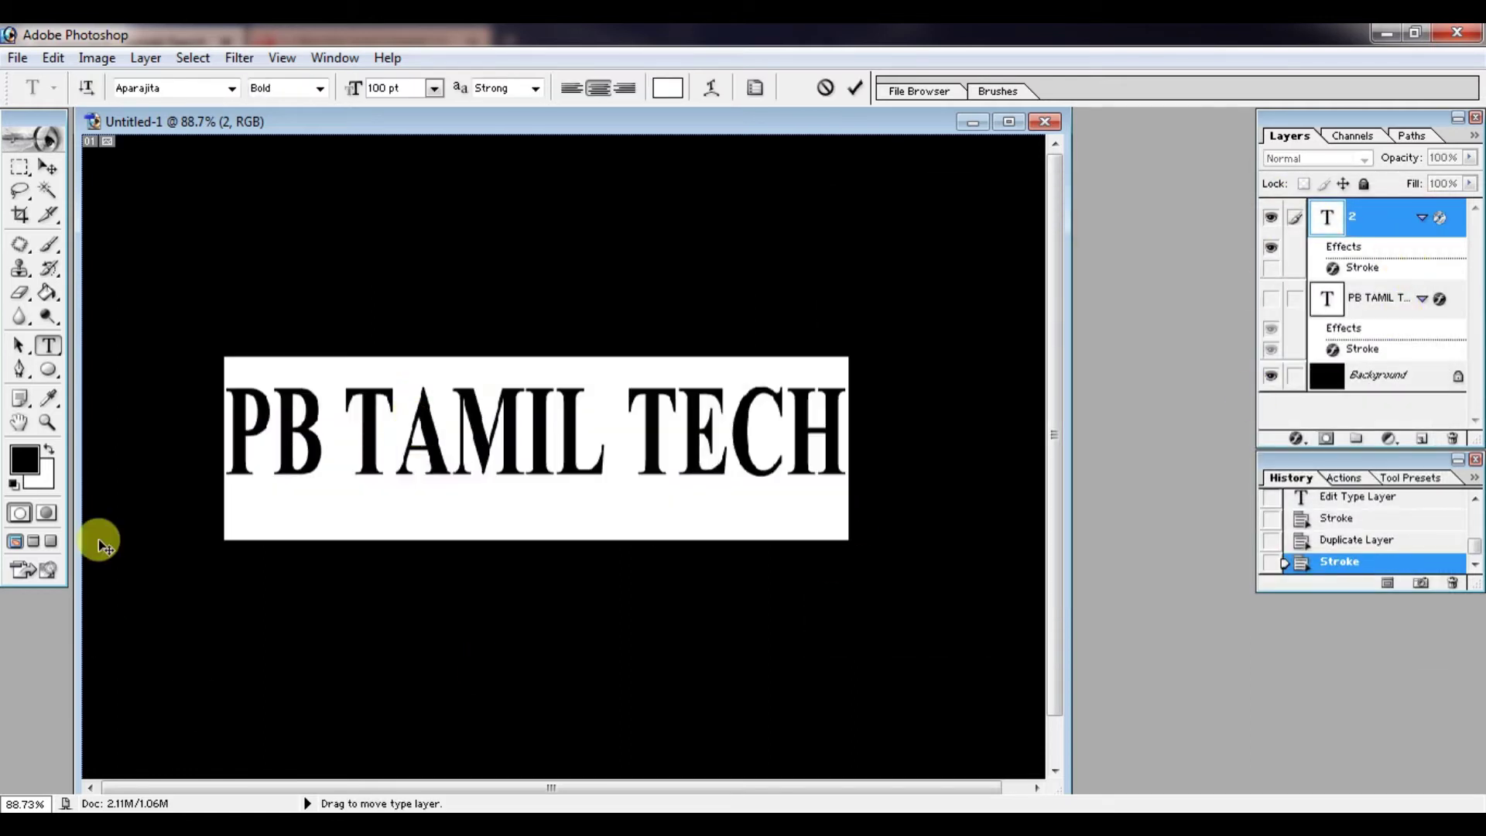
left_click(1380, 231)
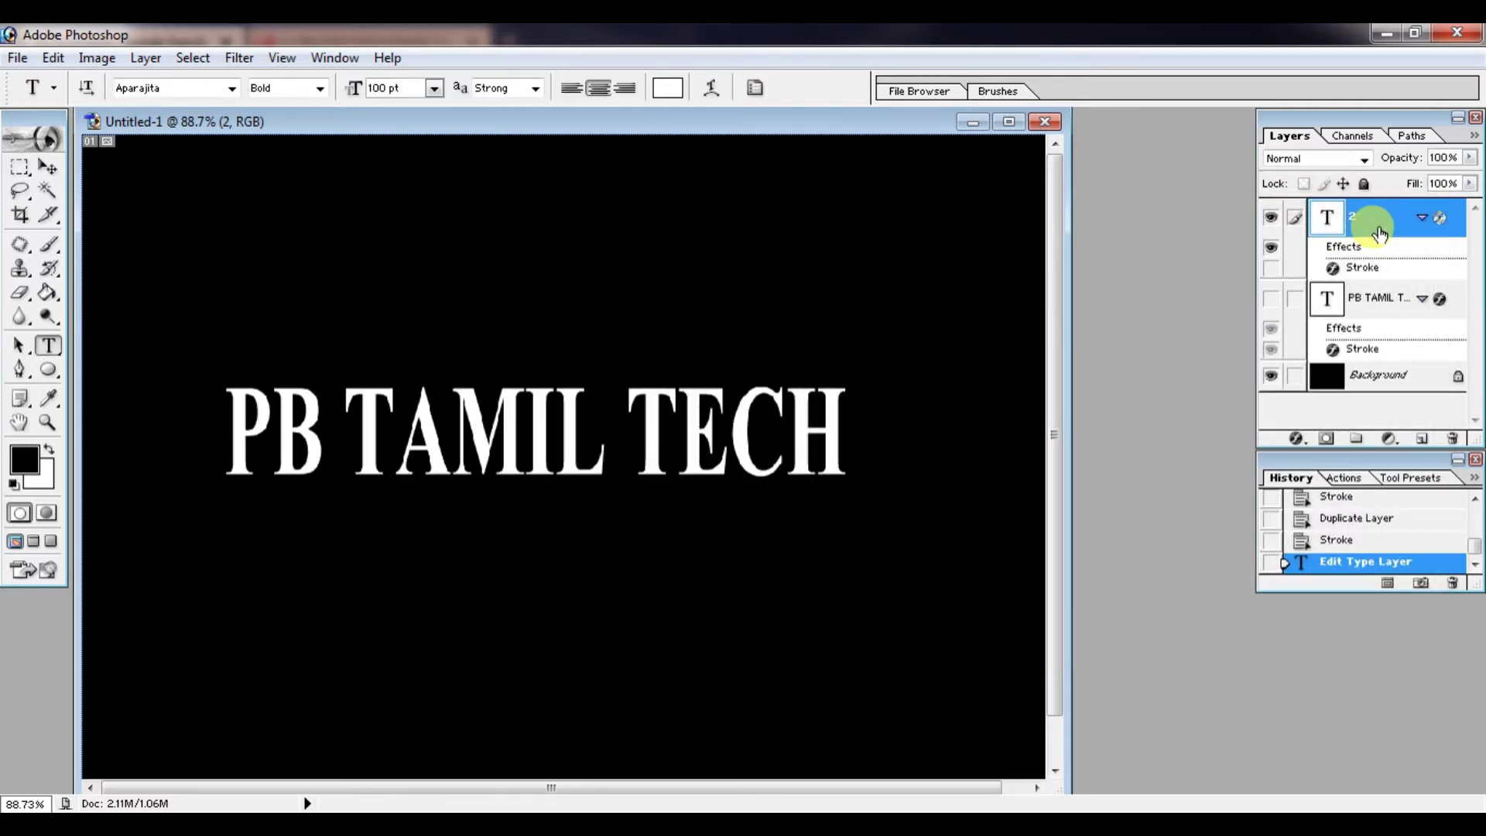
Add a white Normal-mode outer glow to layer 2 at 50% opacity and 59 px size.
double_click(1382, 231)
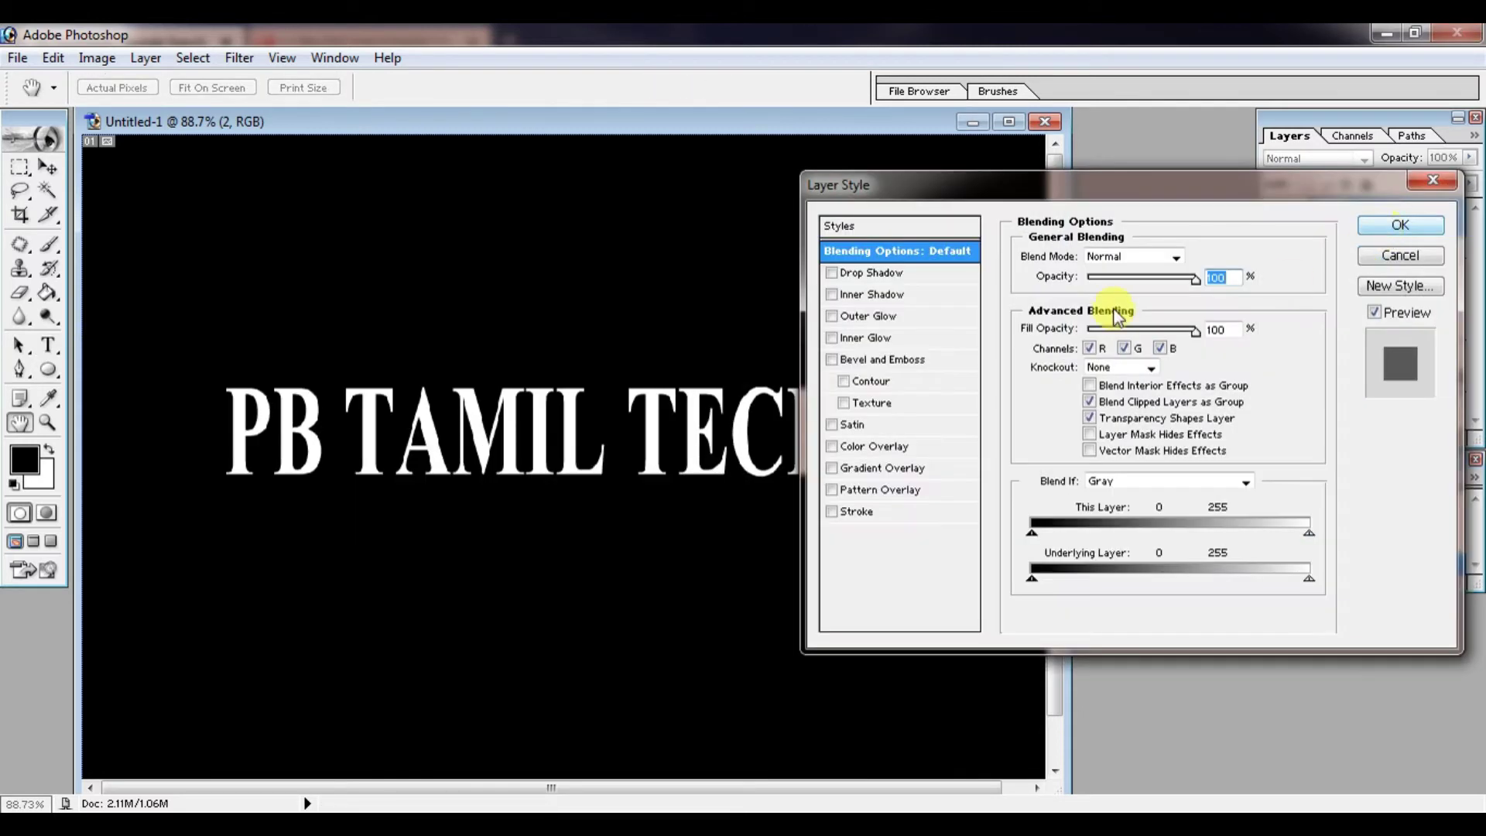
left_click(831, 316)
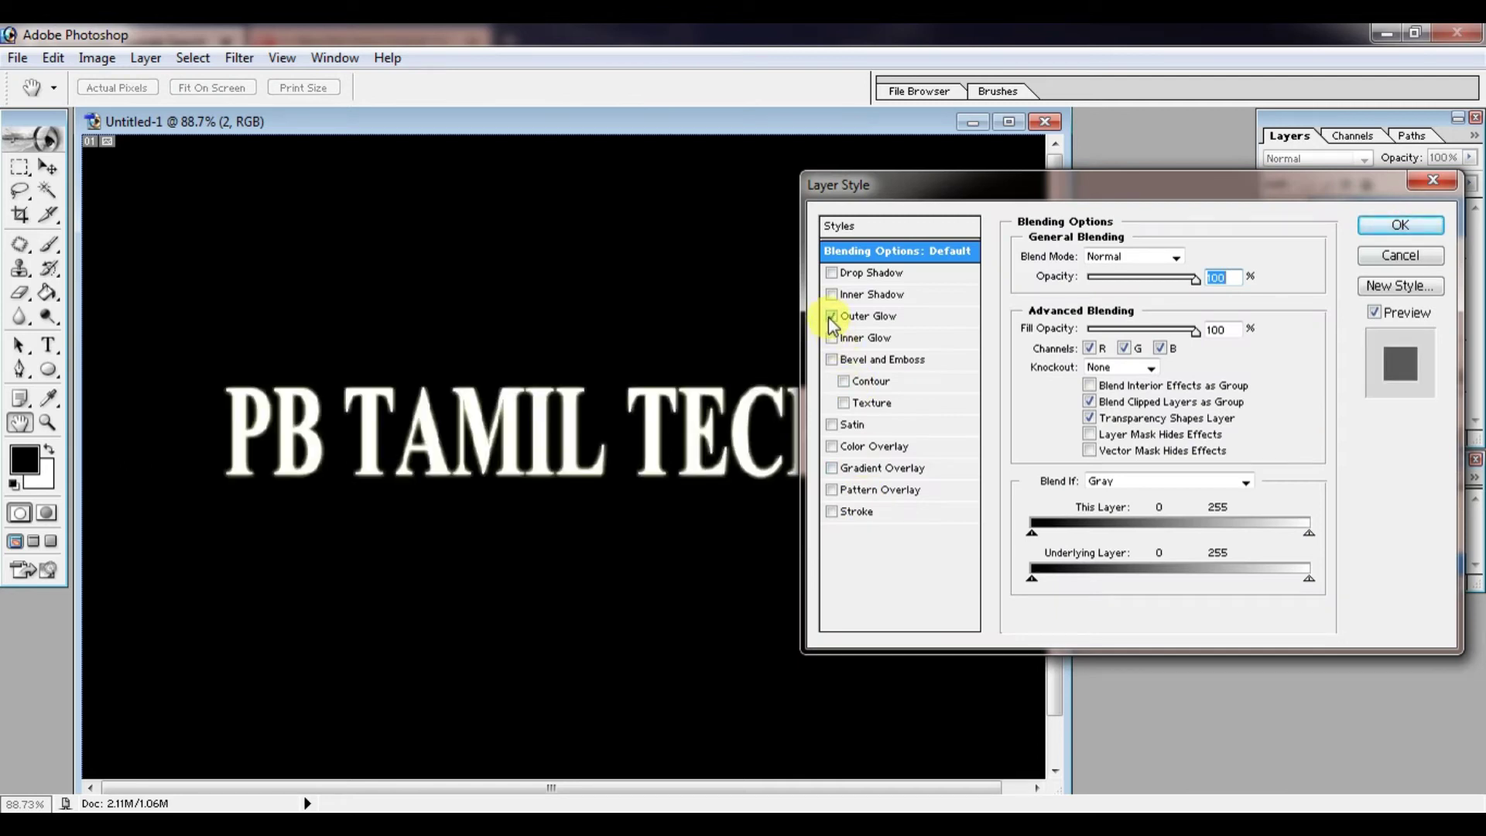
left_click(914, 316)
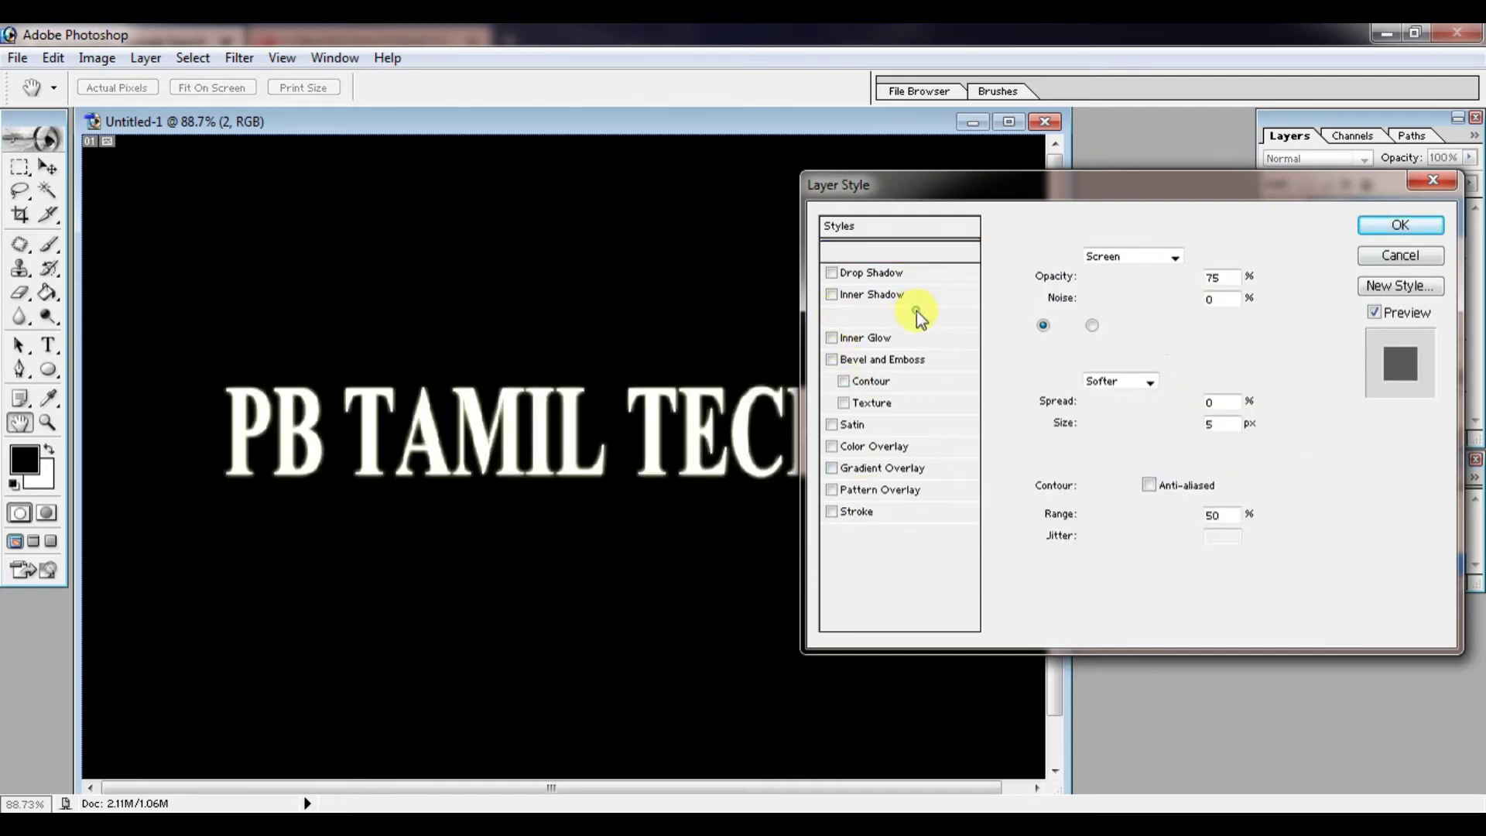
left_click(1066, 325)
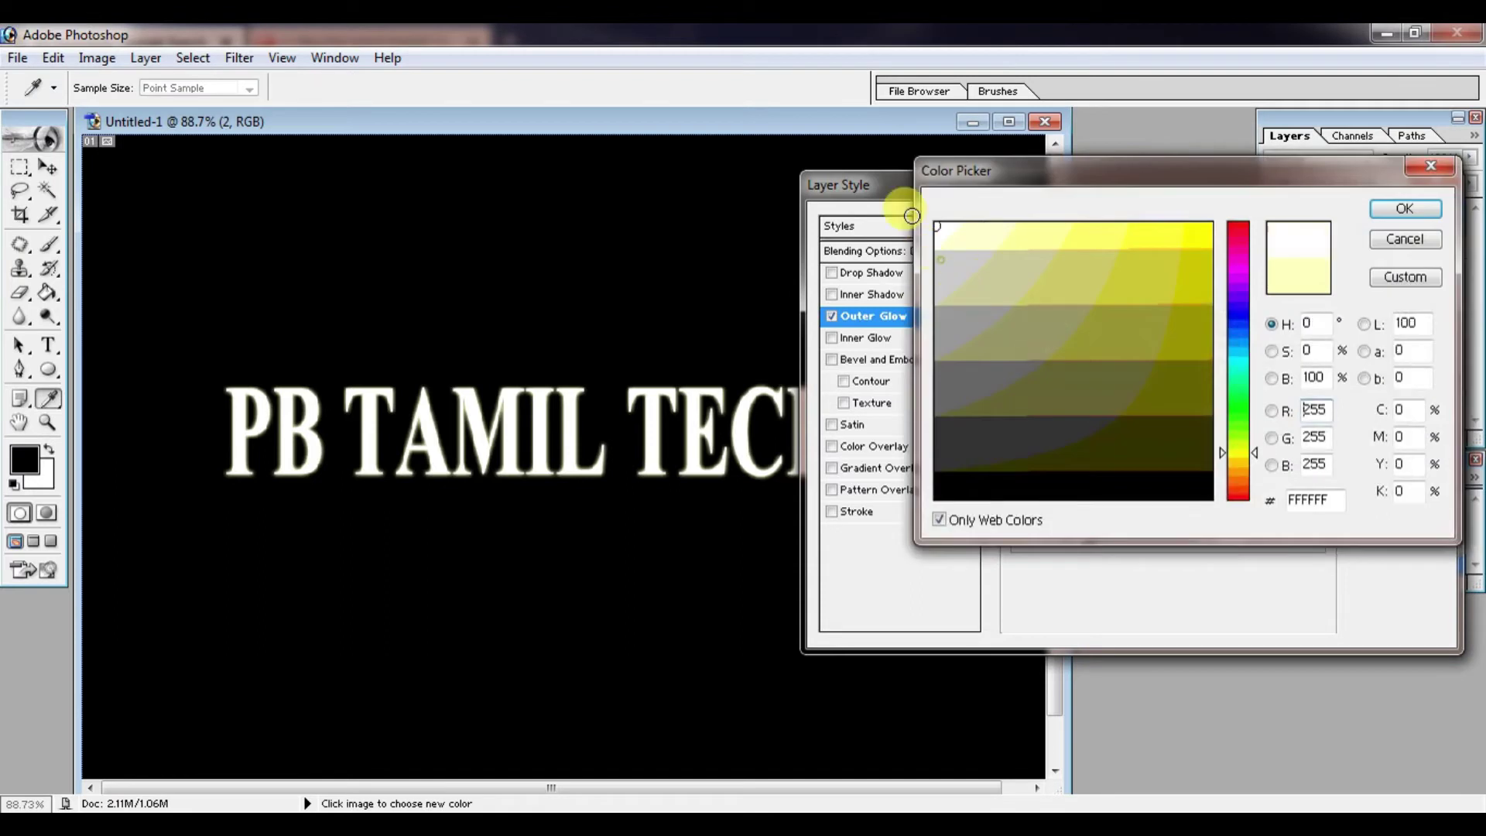
left_click(1415, 206)
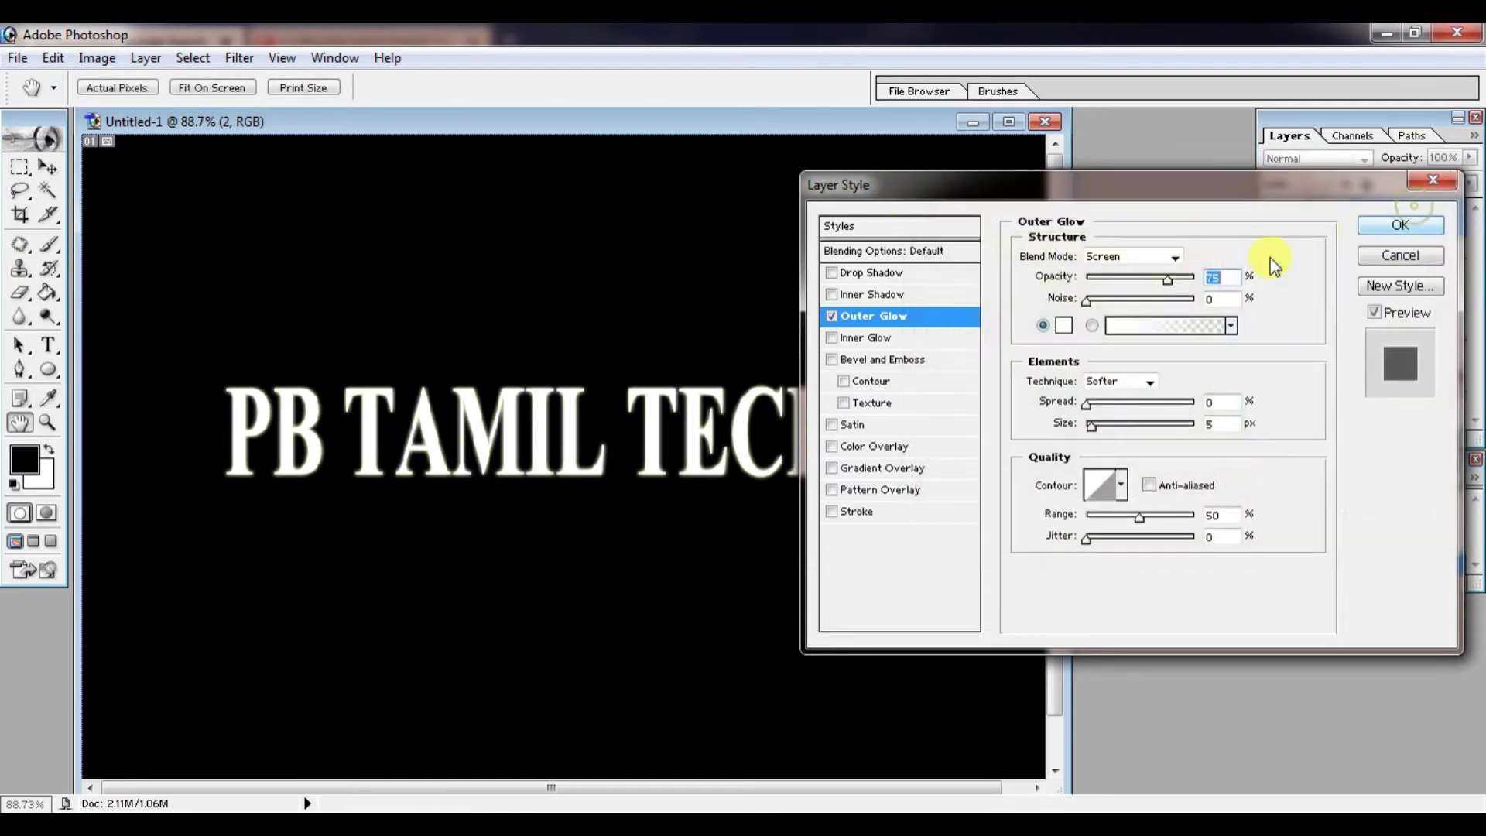
left_click(1156, 258)
left_click(1157, 273)
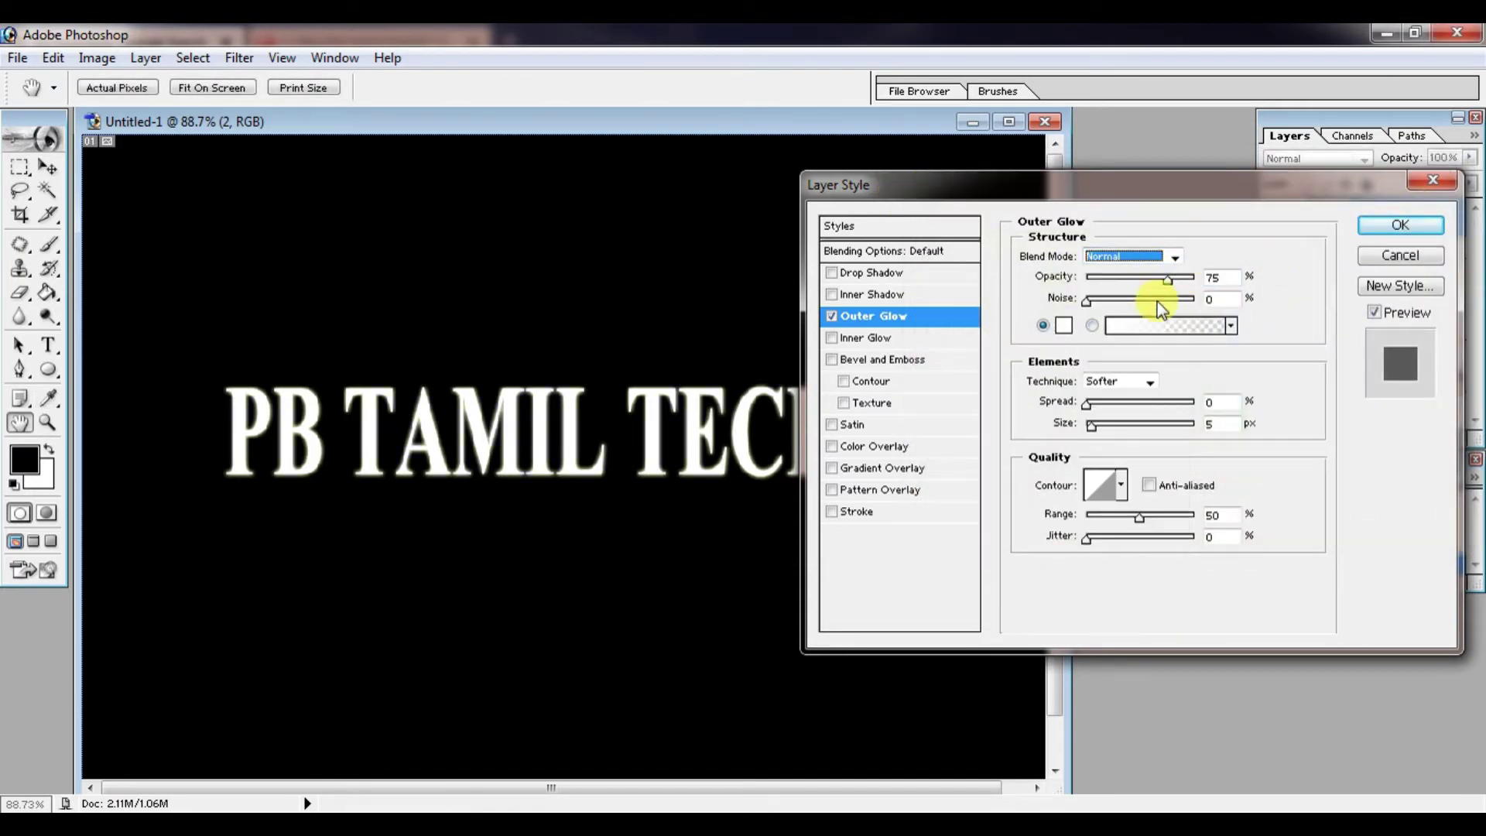
mouse_move(1090, 427)
left_mouse_down()
mouse_move(1107, 407)
mouse_move(1088, 406)
mouse_move(1107, 439)
left_mouse_up()
left_click(1100, 427)
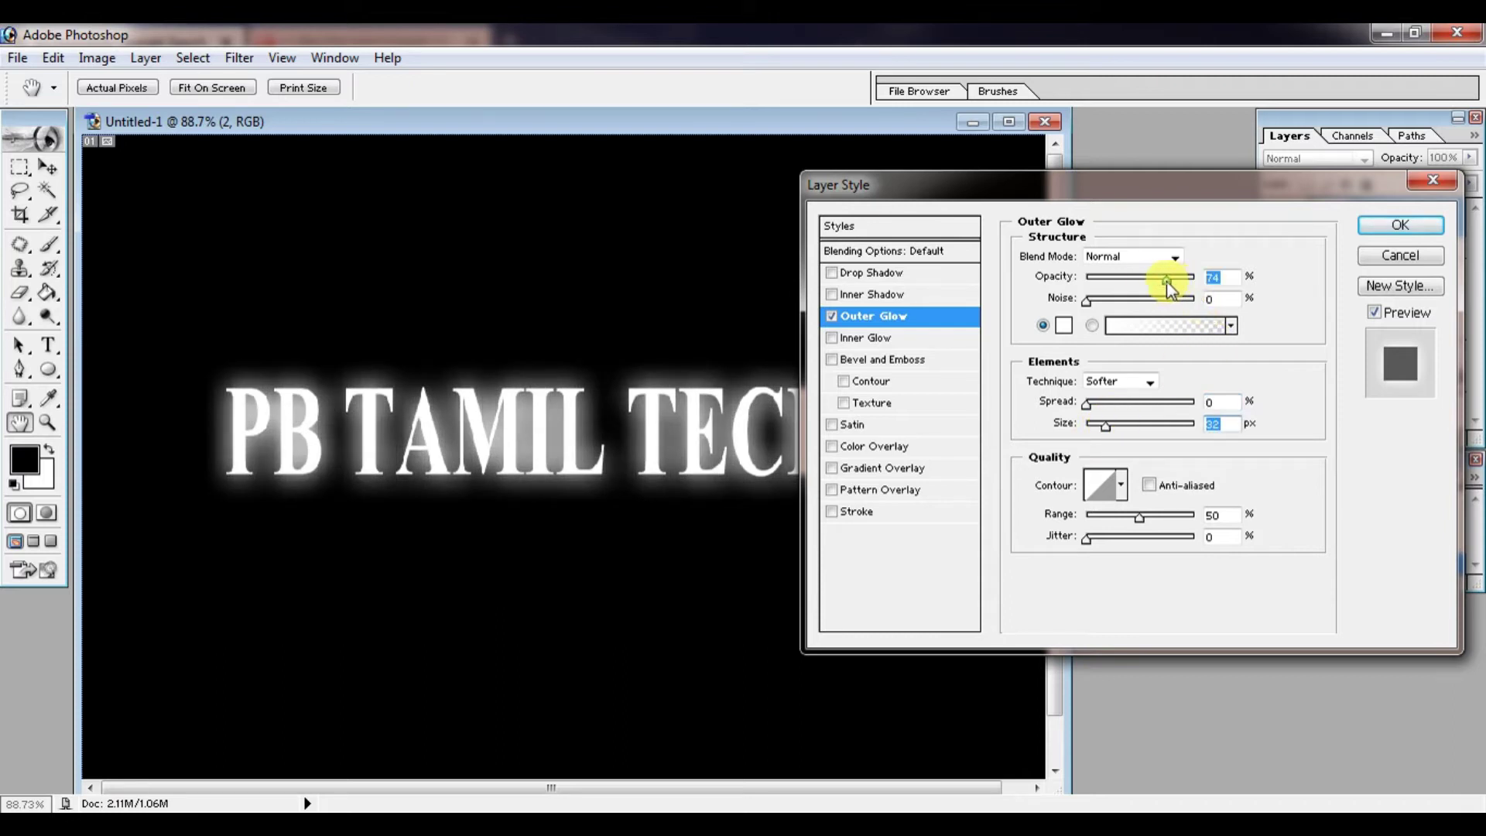
left_click_drag(1167, 284, 1142, 286)
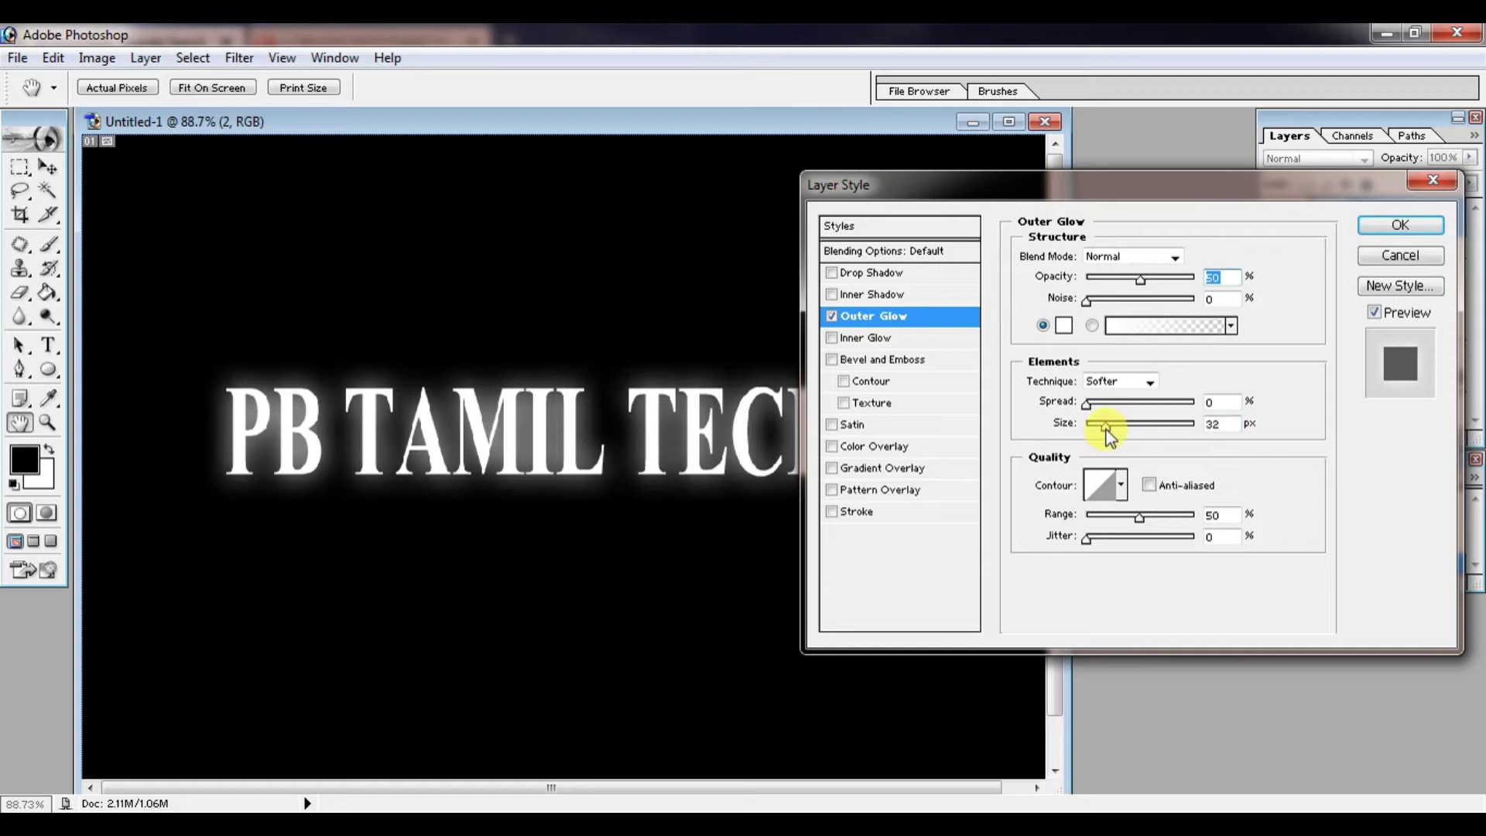
left_click_drag(1106, 431, 1116, 435)
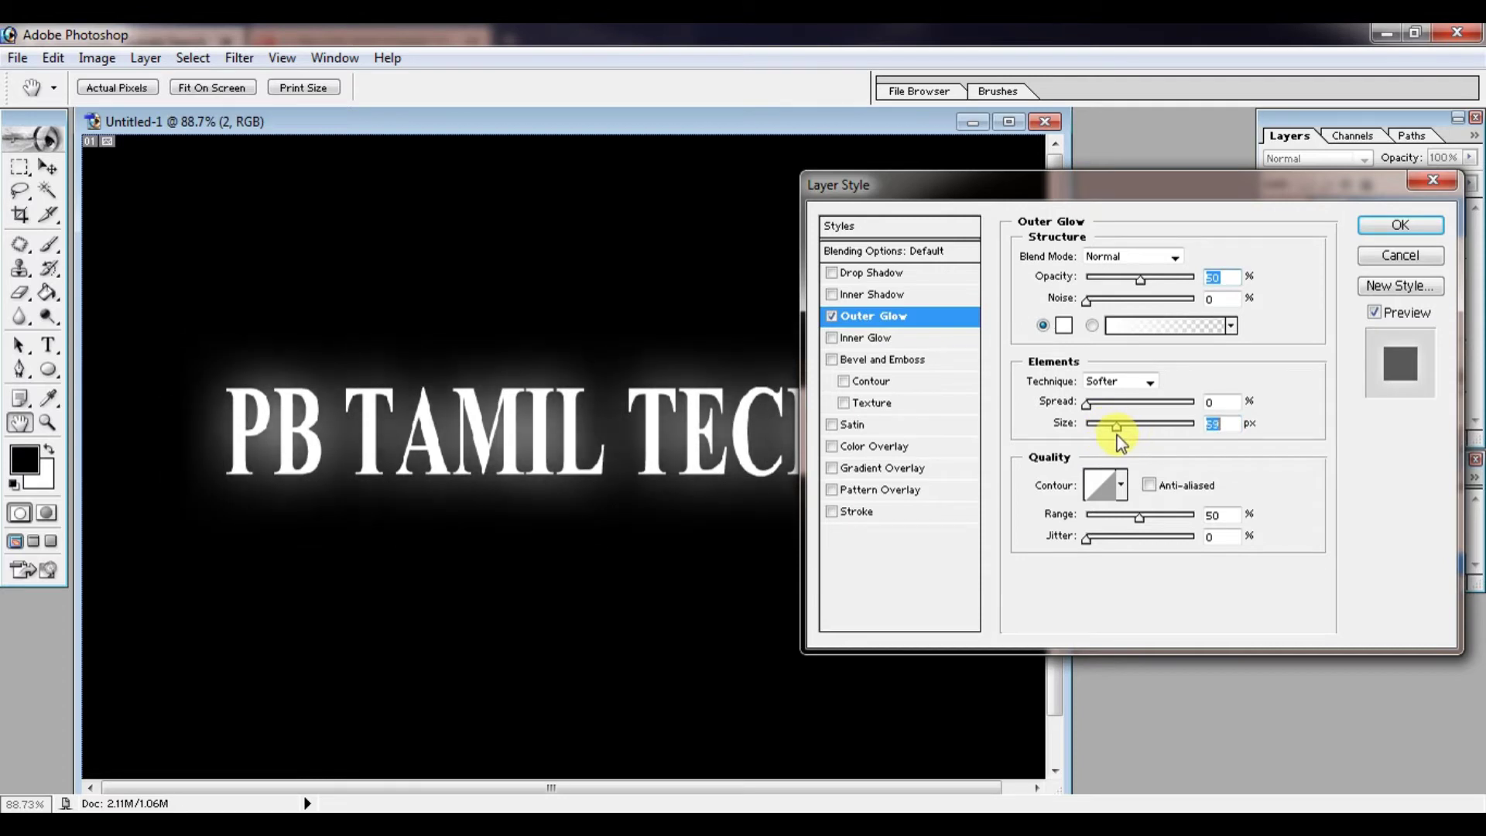
left_click(1400, 224)
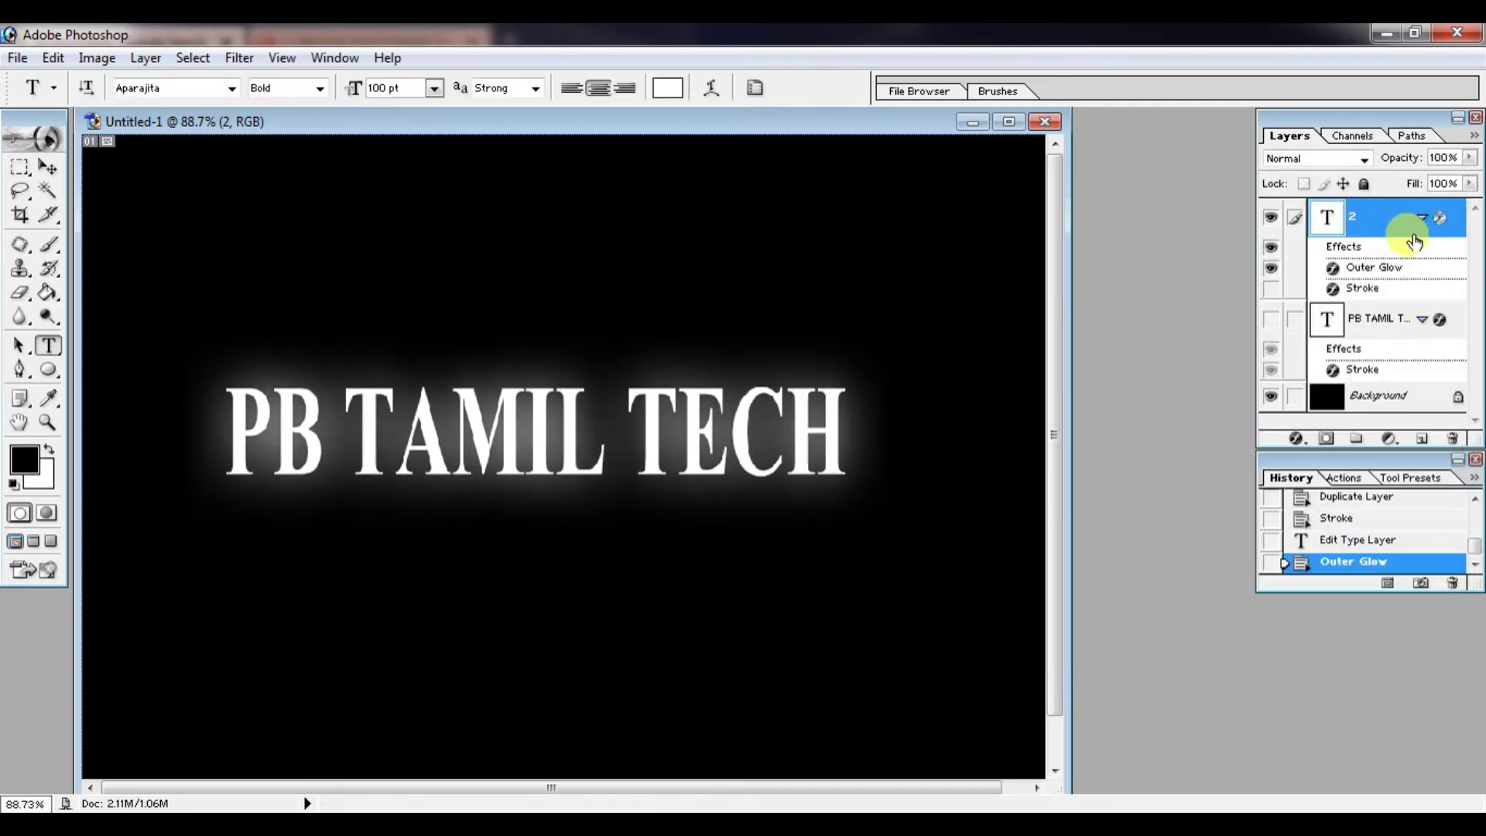
Duplicate layer 2 as '2 copy' and re-enable its outer glow.
right_click(1377, 218)
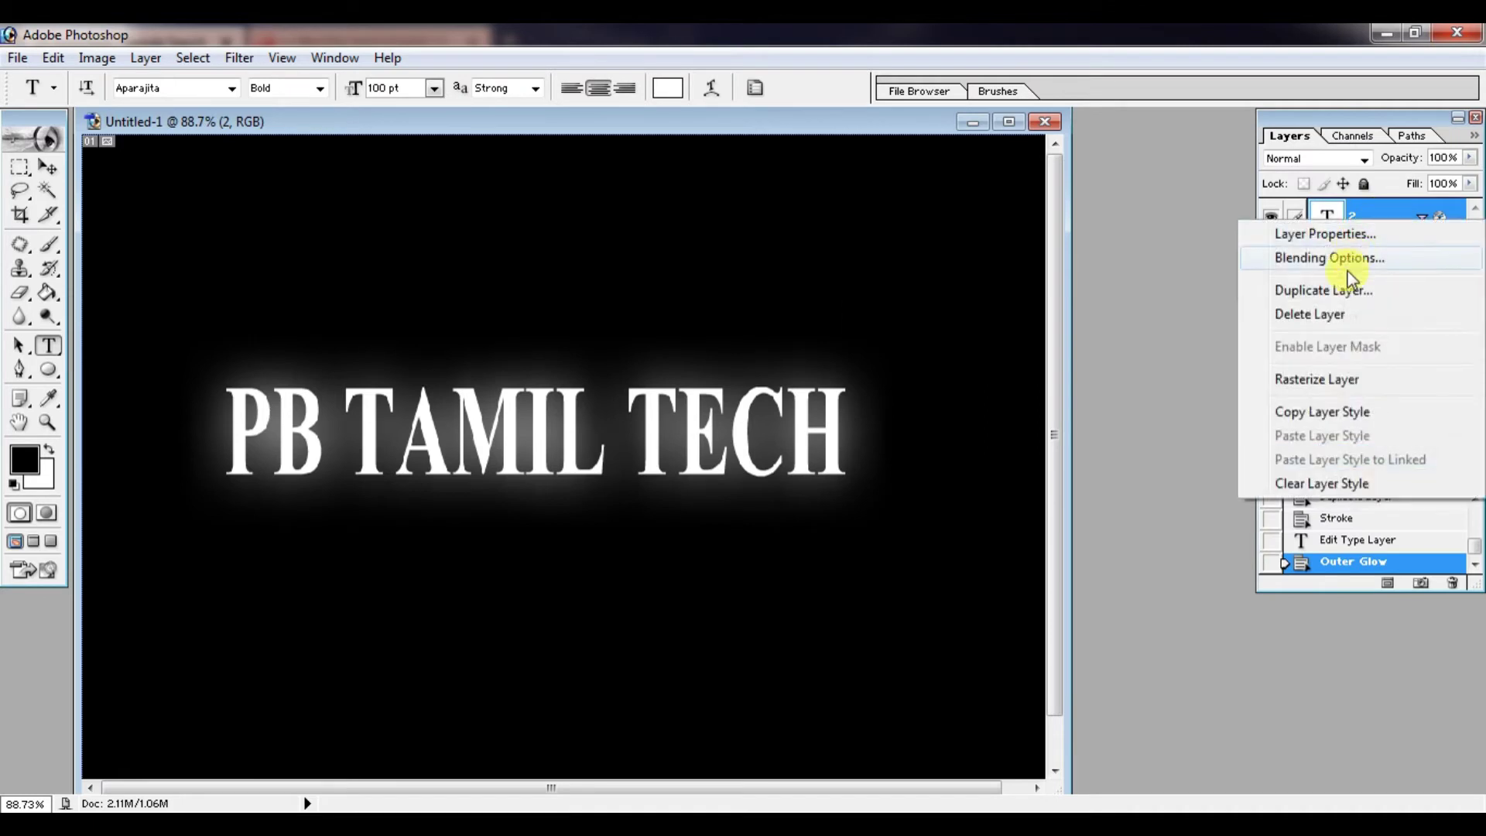
left_click(1345, 298)
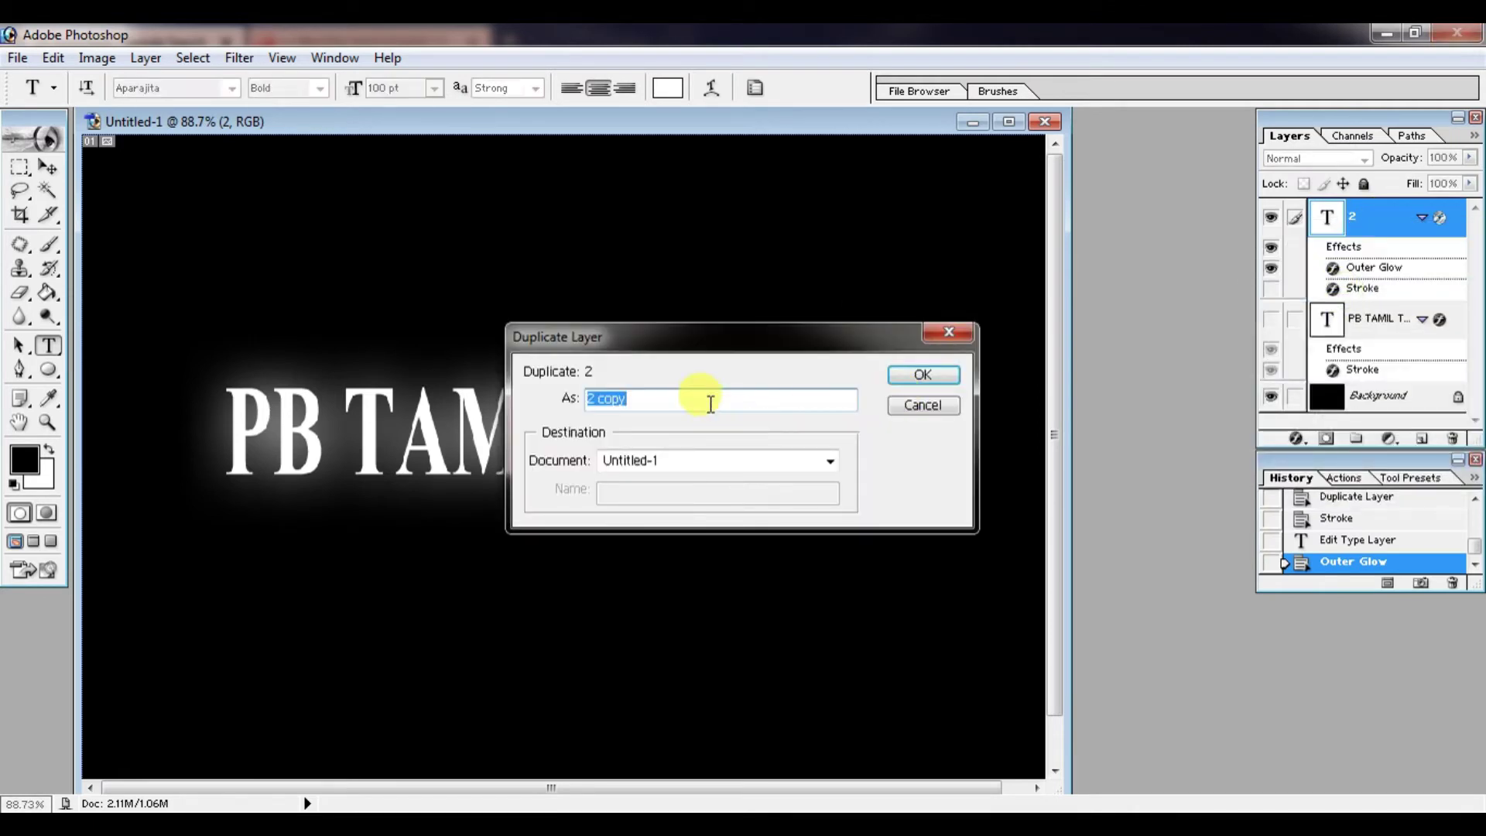
left_click(940, 374)
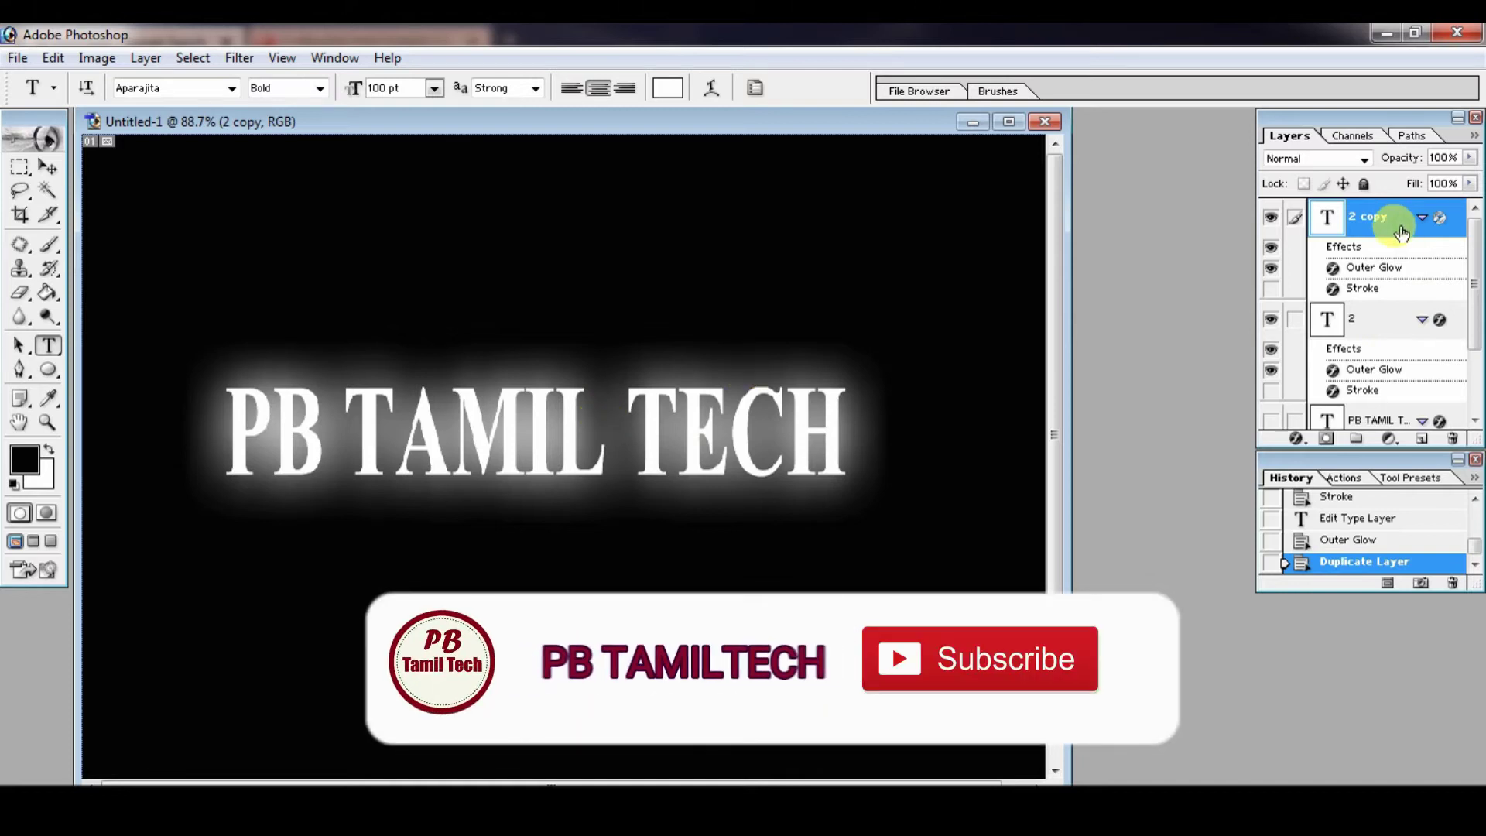
double_click(1402, 232)
left_click(831, 315)
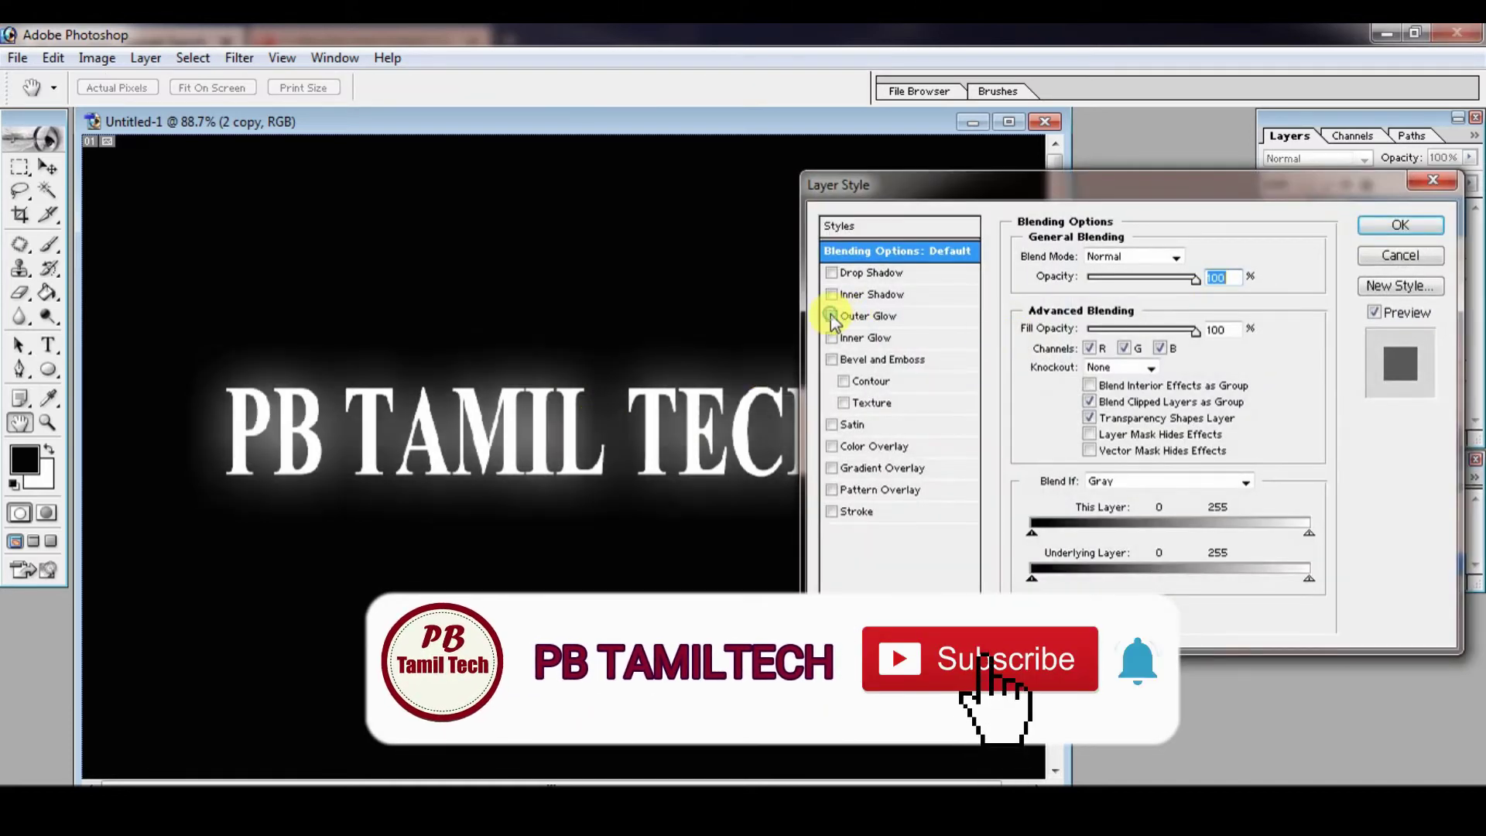
left_click(1400, 224)
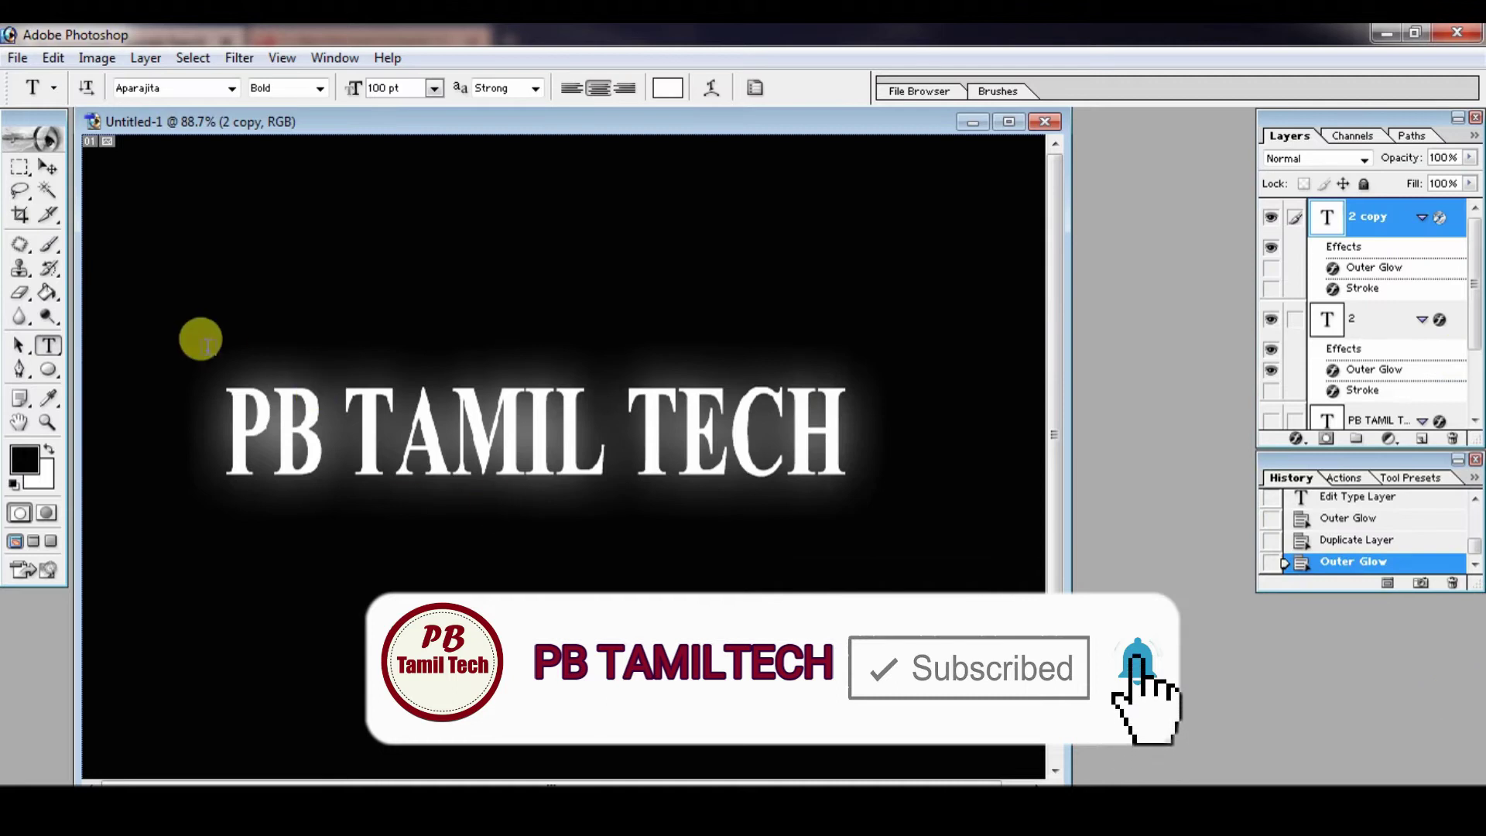
Recolour the PB TAMIL TECH text on 2 copy to pink FF0066.
triple_click(348, 423)
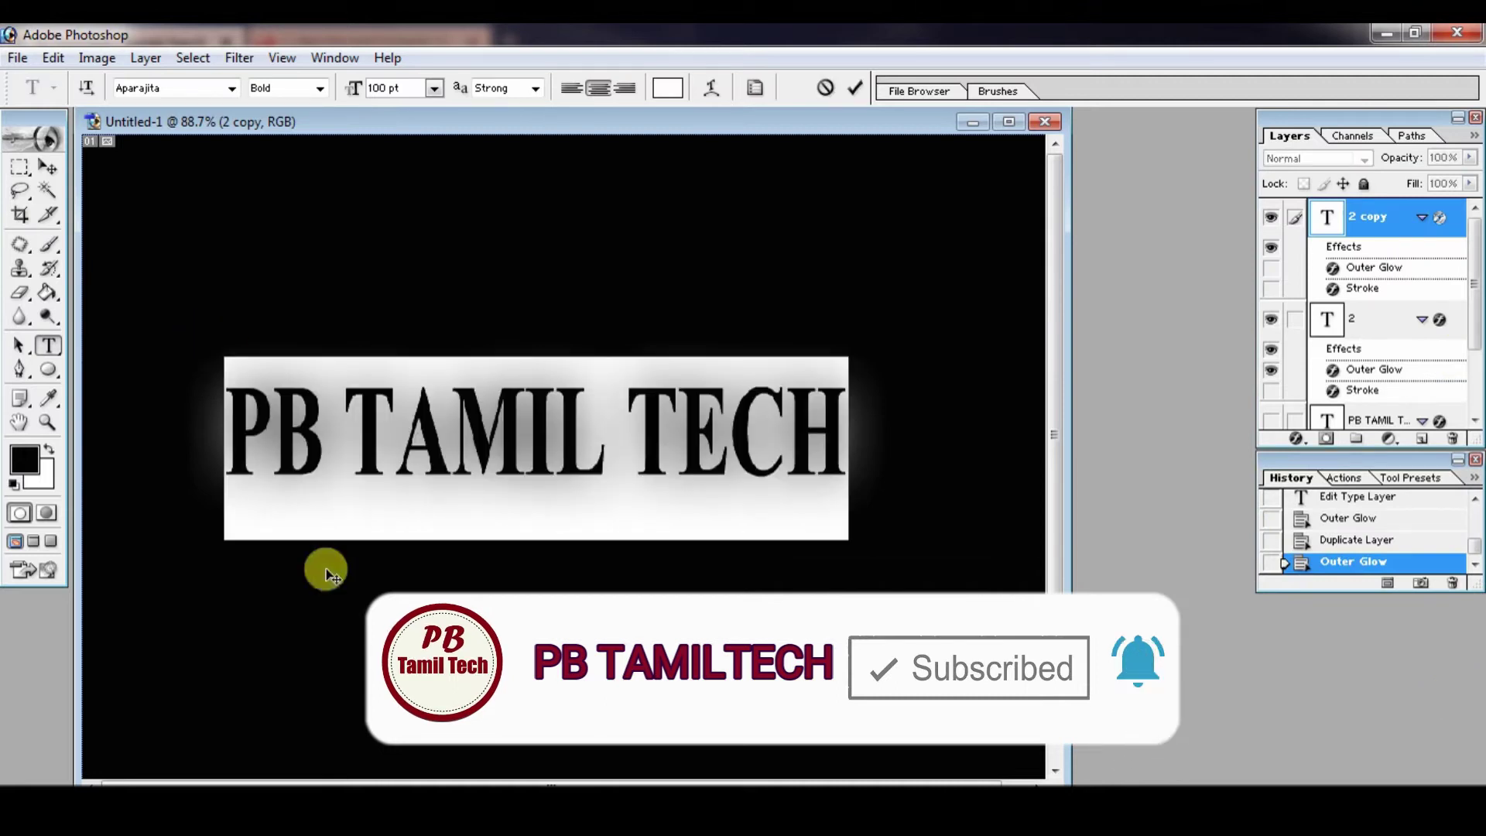
left_click(667, 88)
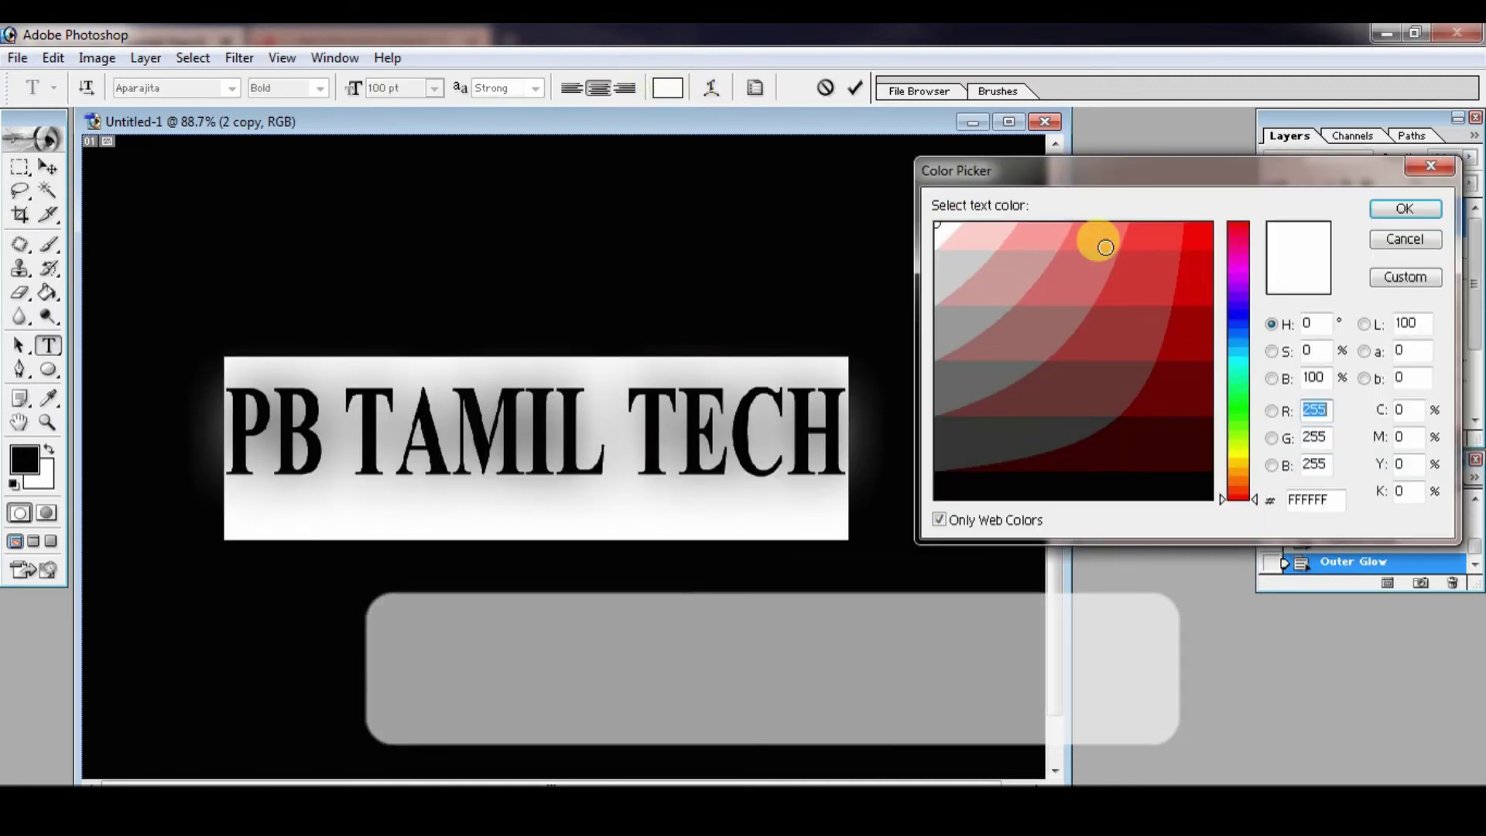
left_click(1230, 252)
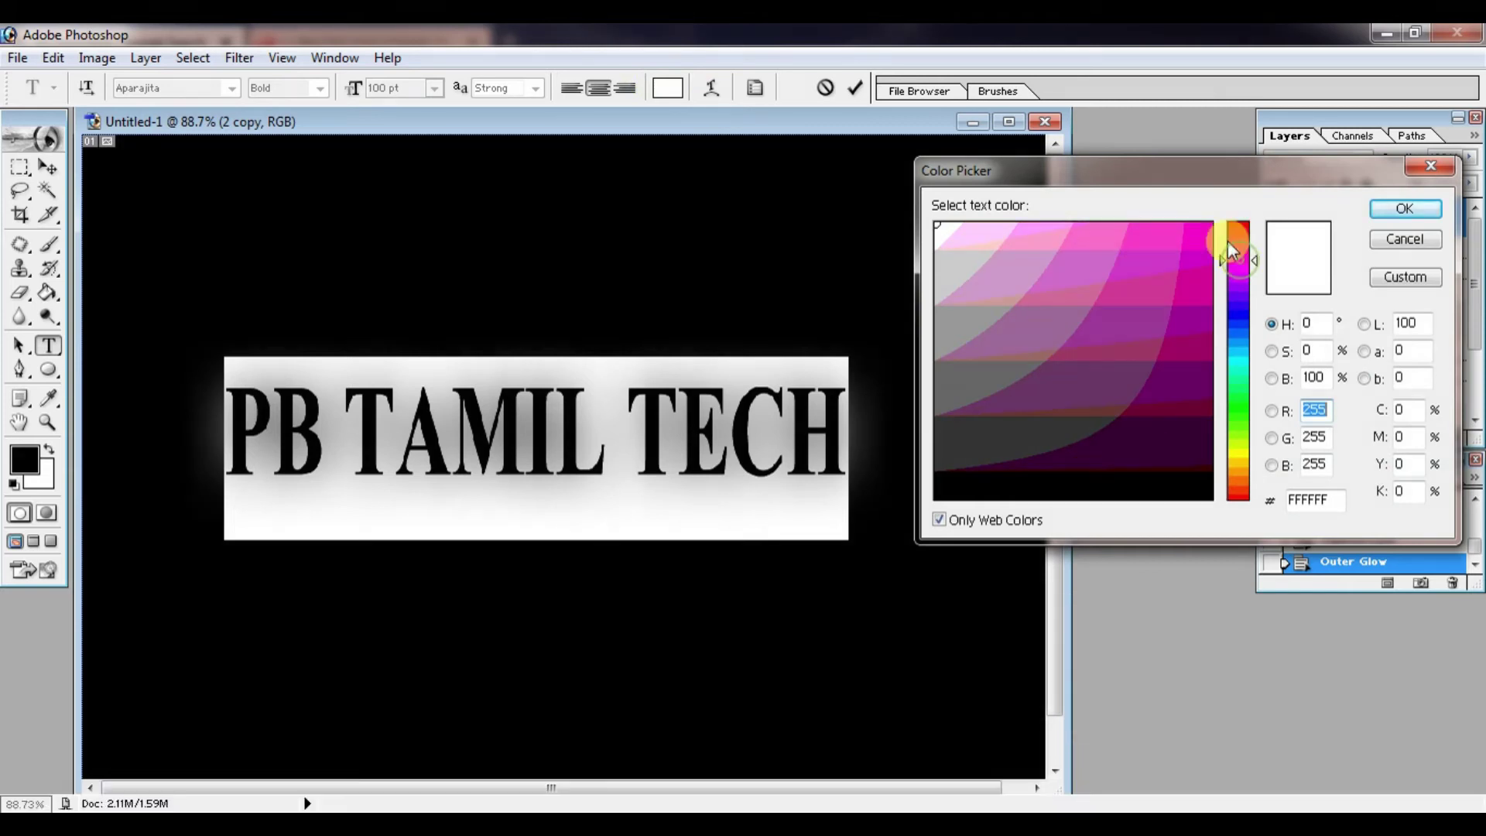
left_click(1231, 240)
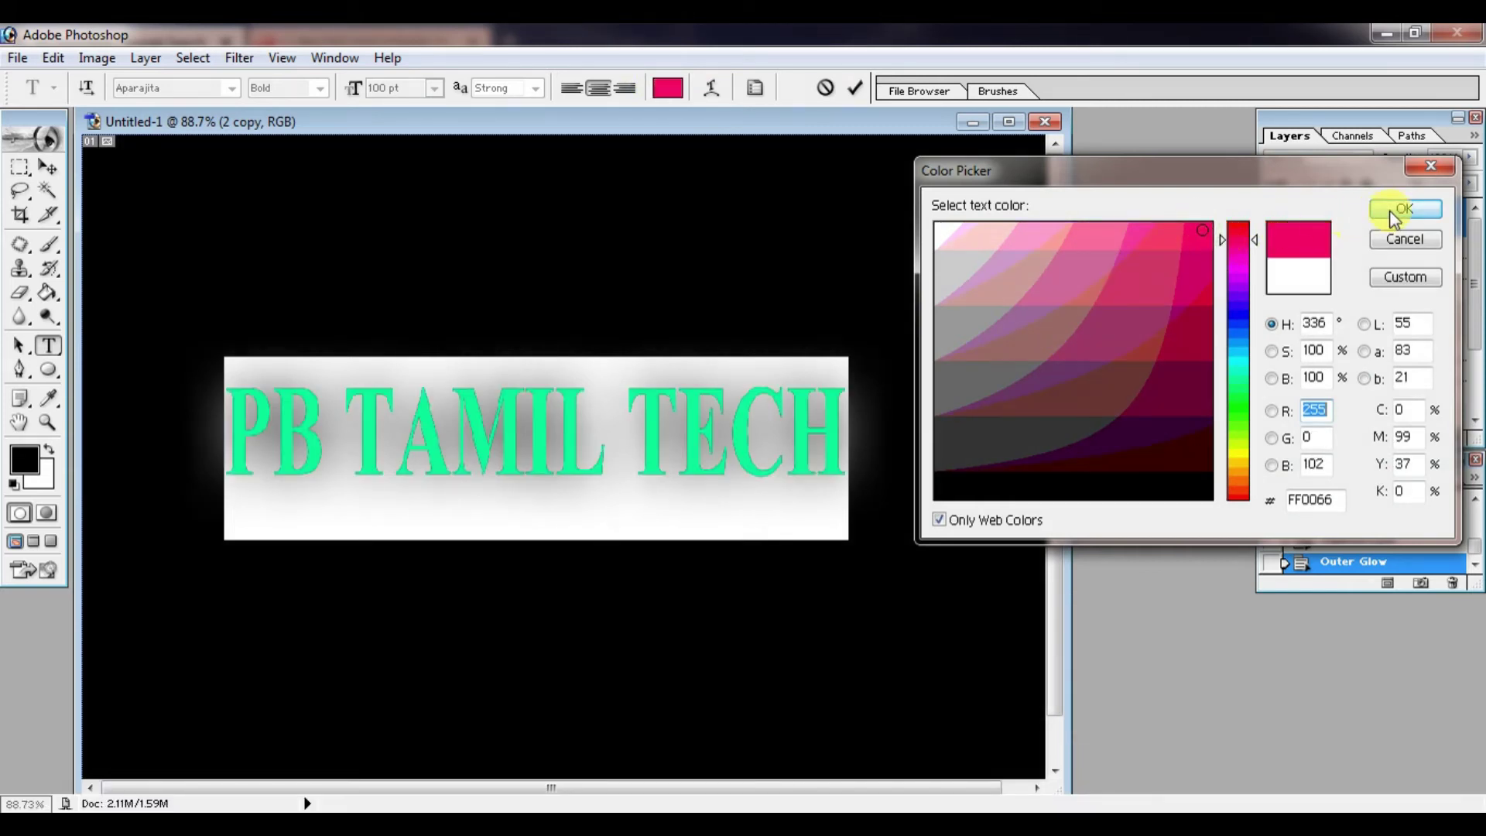
left_click(1392, 209)
left_click(723, 433)
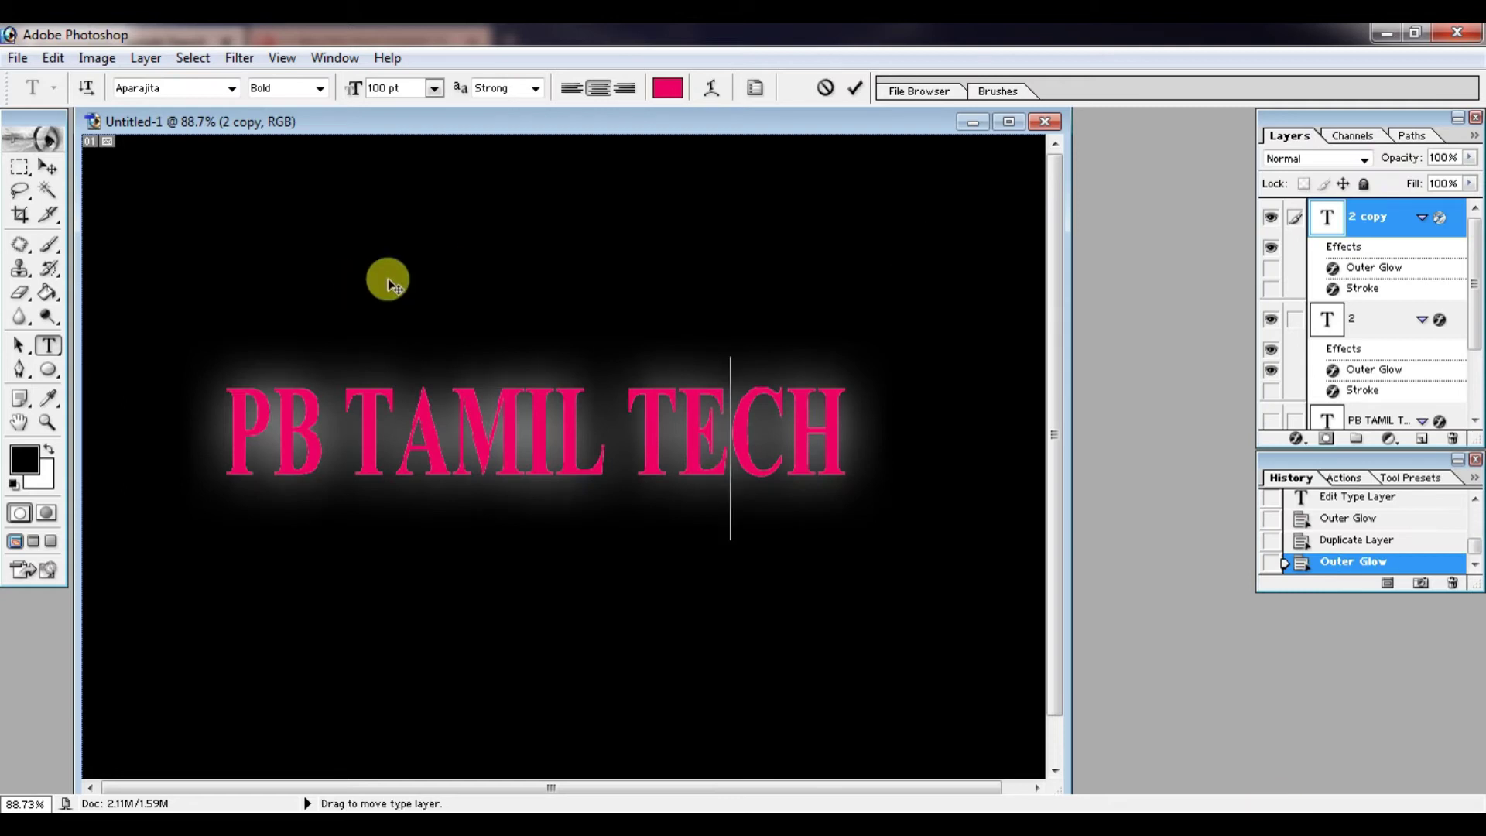
Offset the pink text a few pixels from the white copy so thin white edges show.
left_click(50, 168)
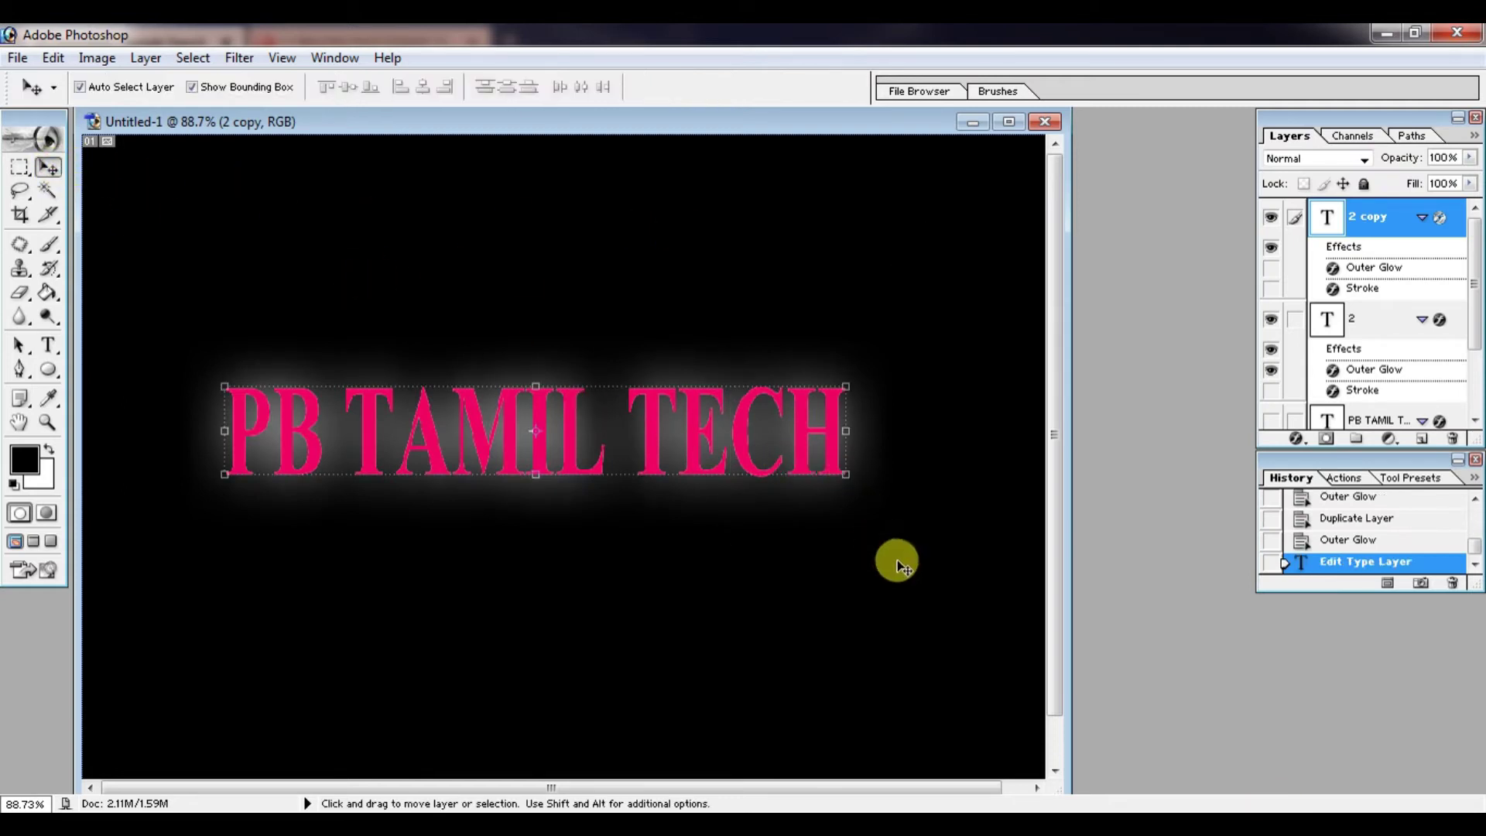
left_click_drag(722, 422, 732, 428)
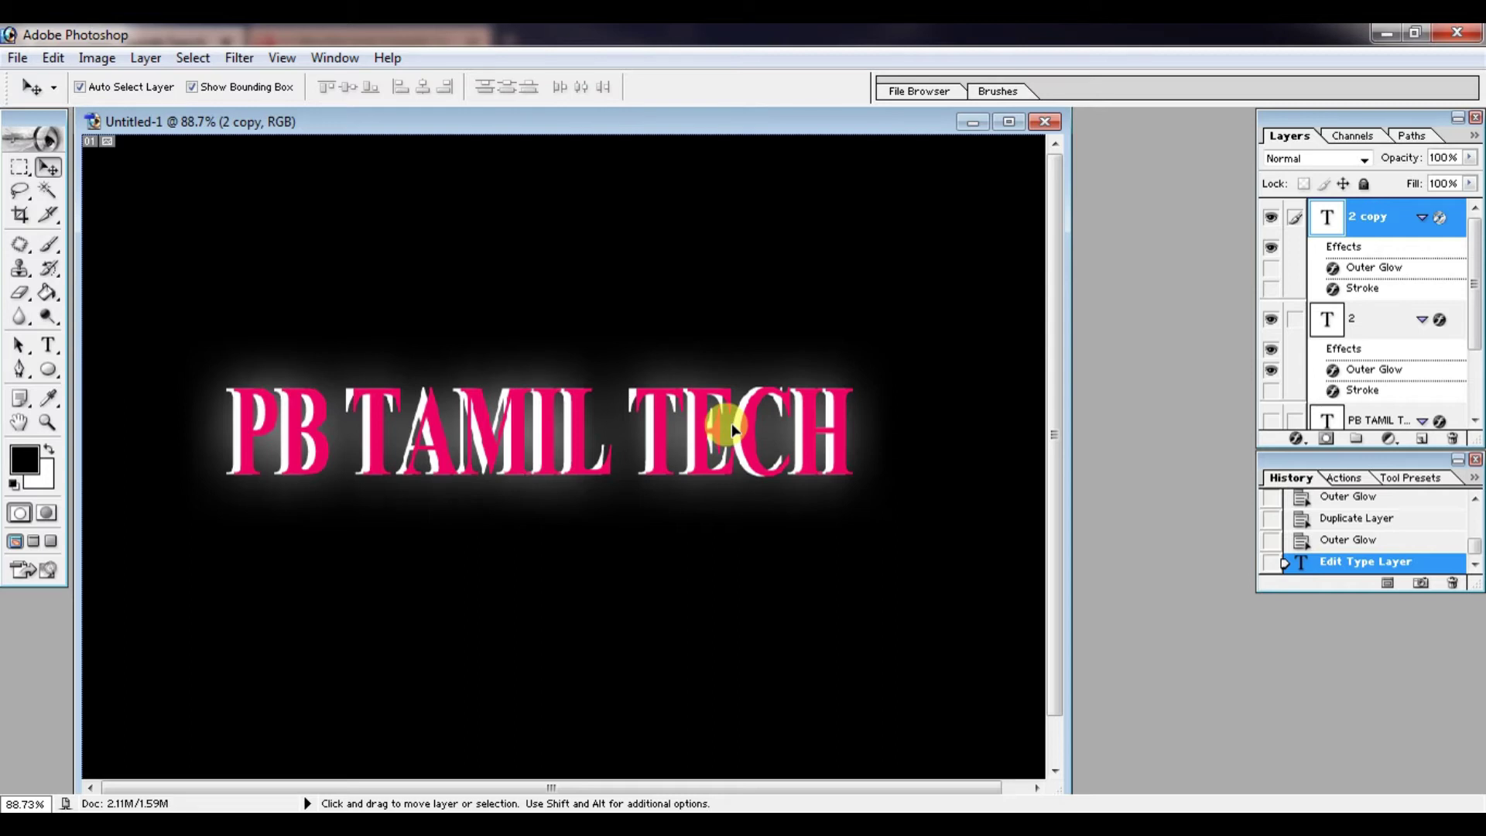
left_click_drag(732, 430, 729, 430)
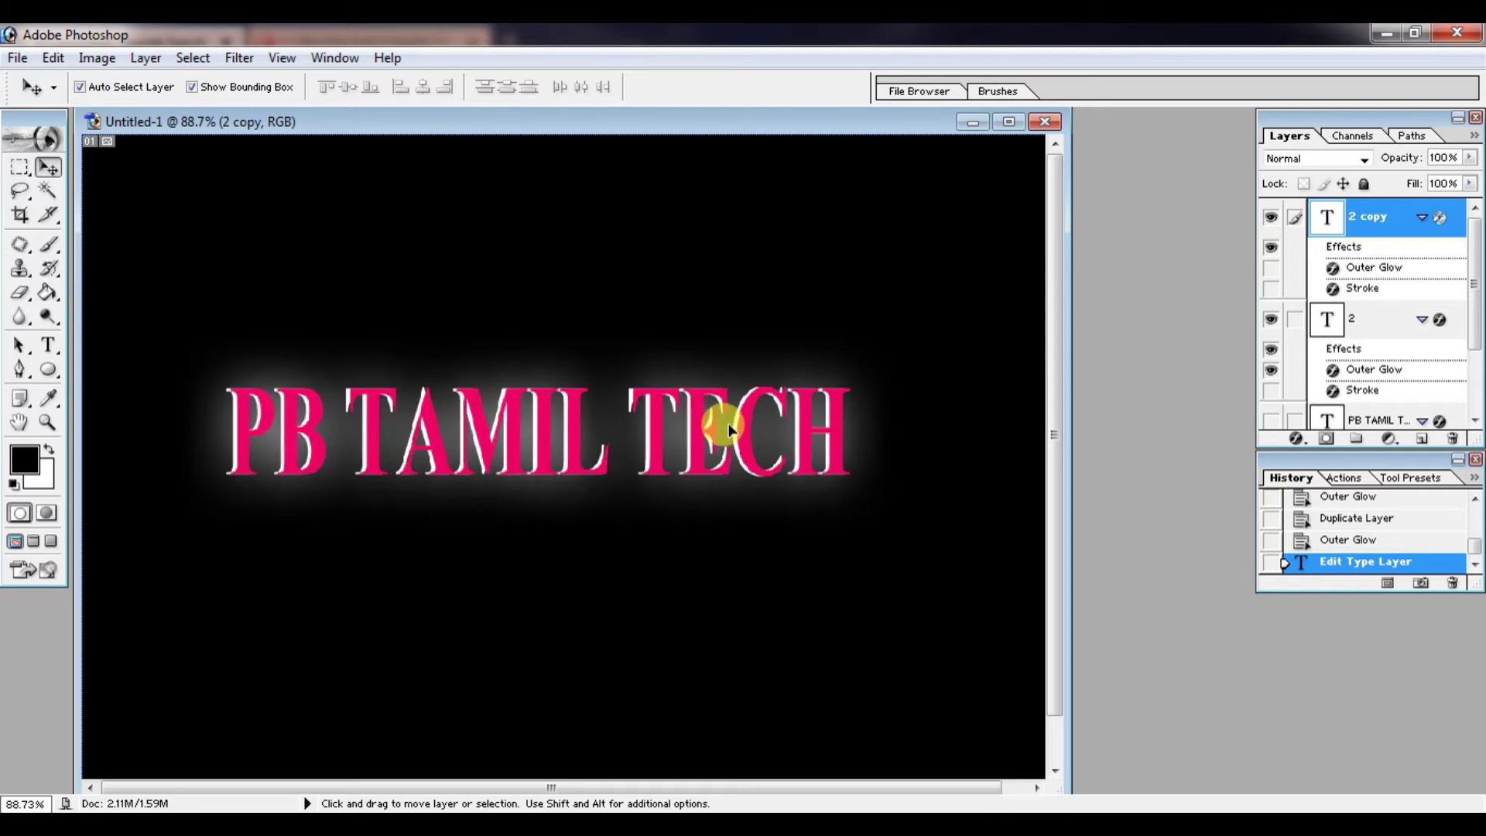
key("Right")
key("Right")
key("Right")
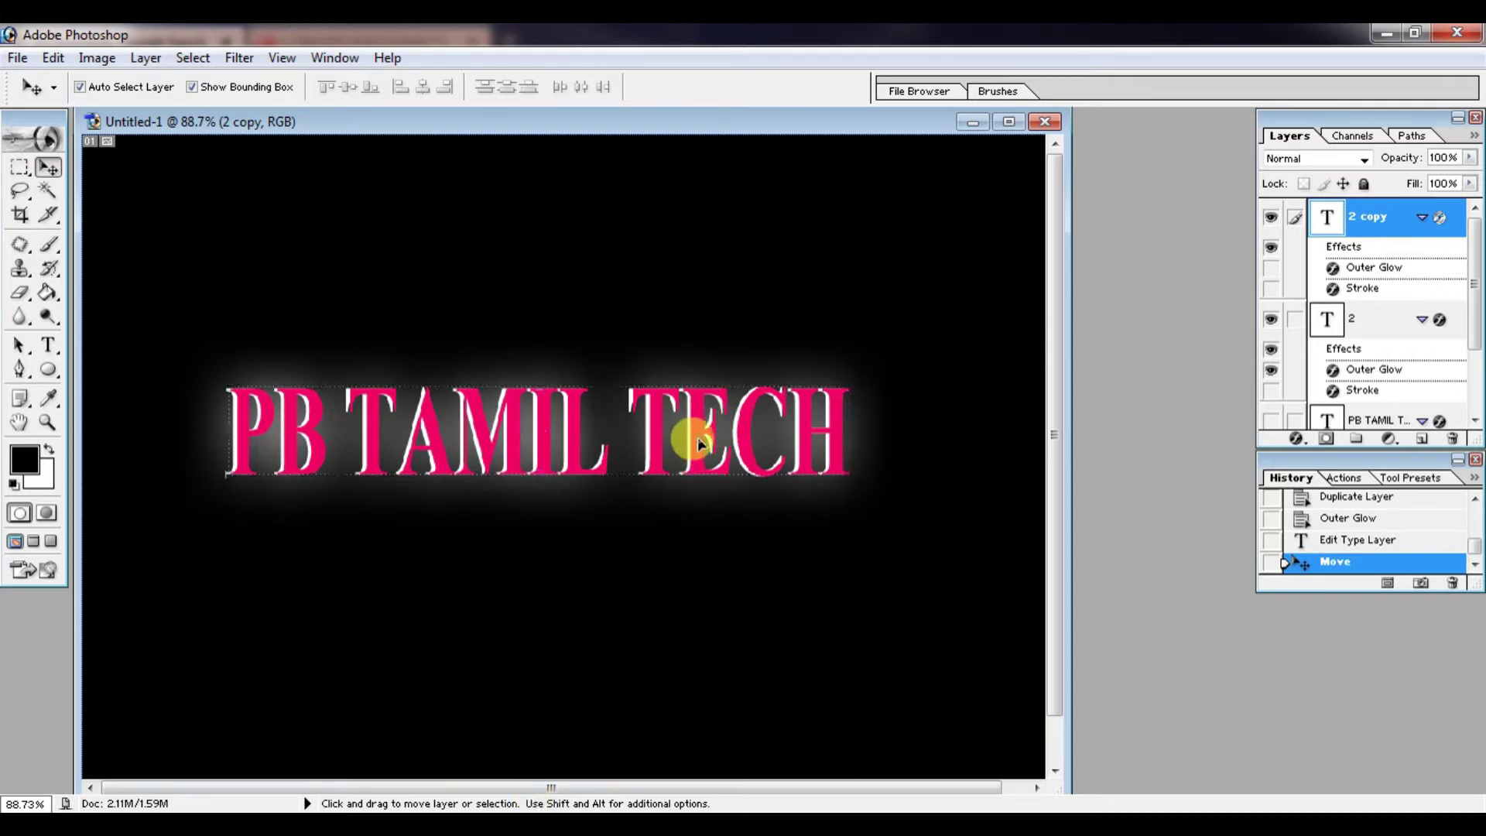
Duplicate the pink text layer as 2 copy 2.
right_click(1402, 219)
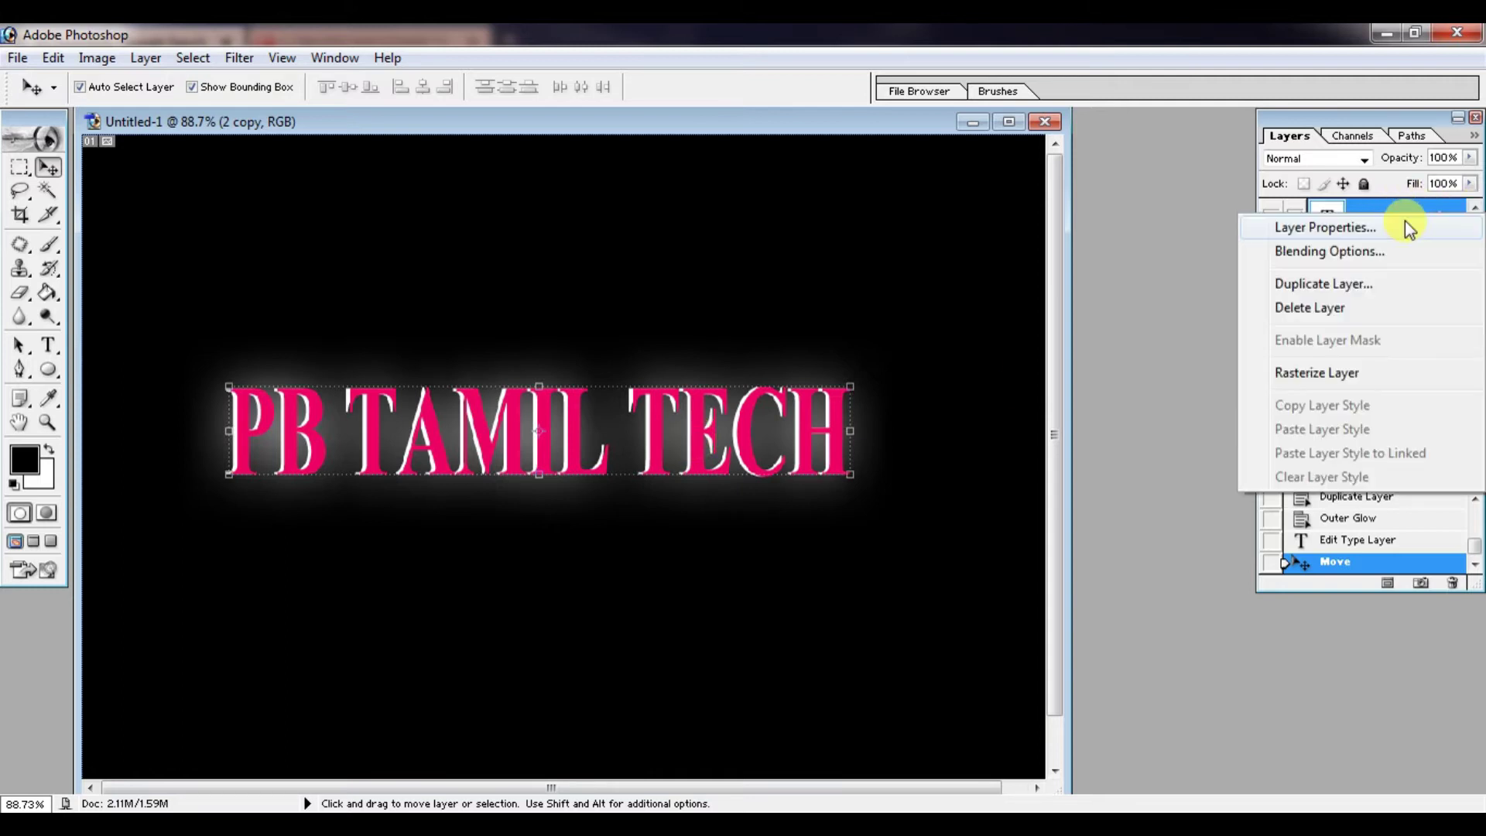
left_click(1367, 287)
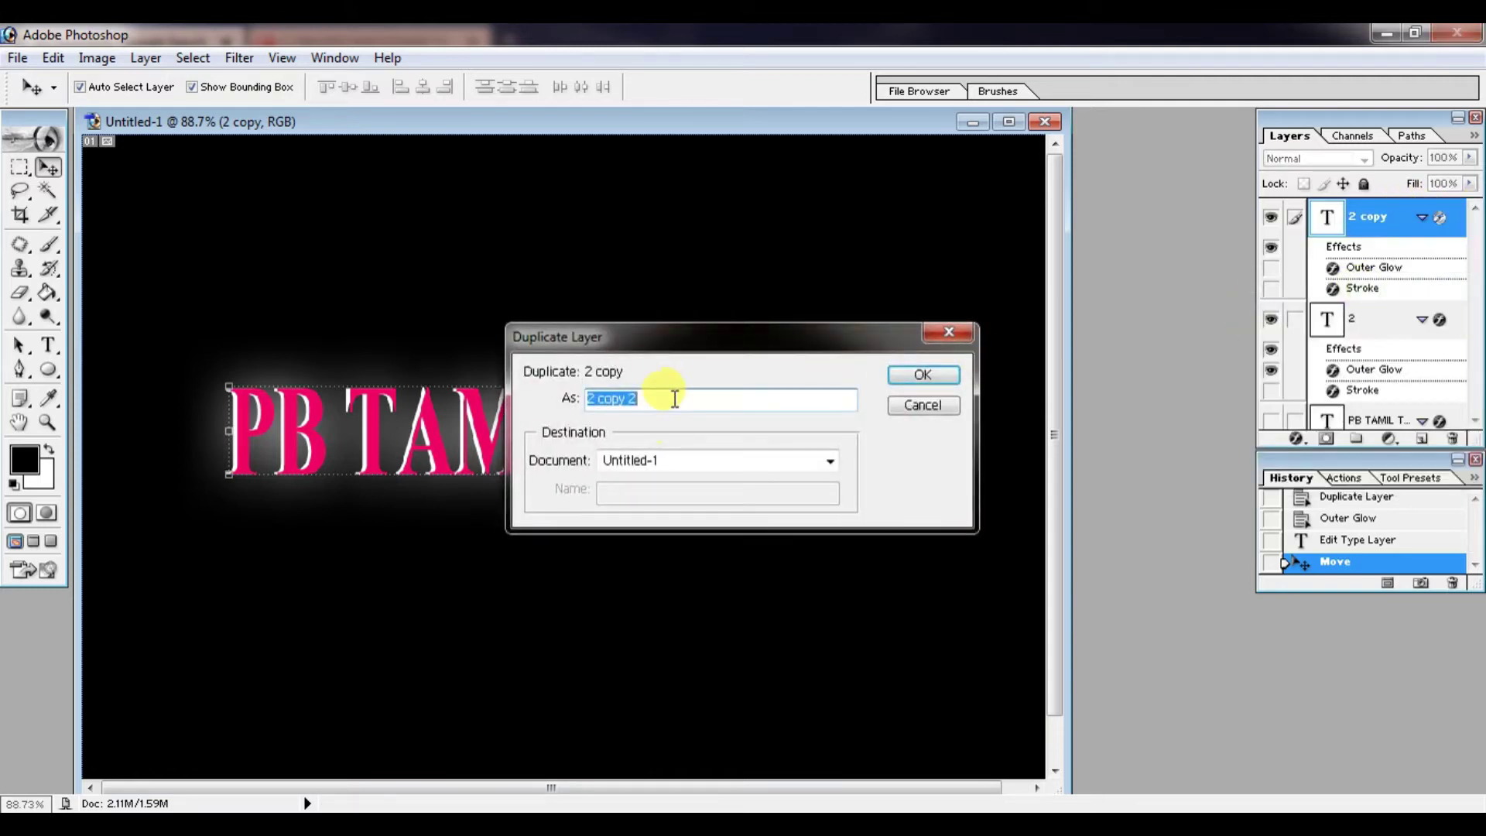
left_click(922, 375)
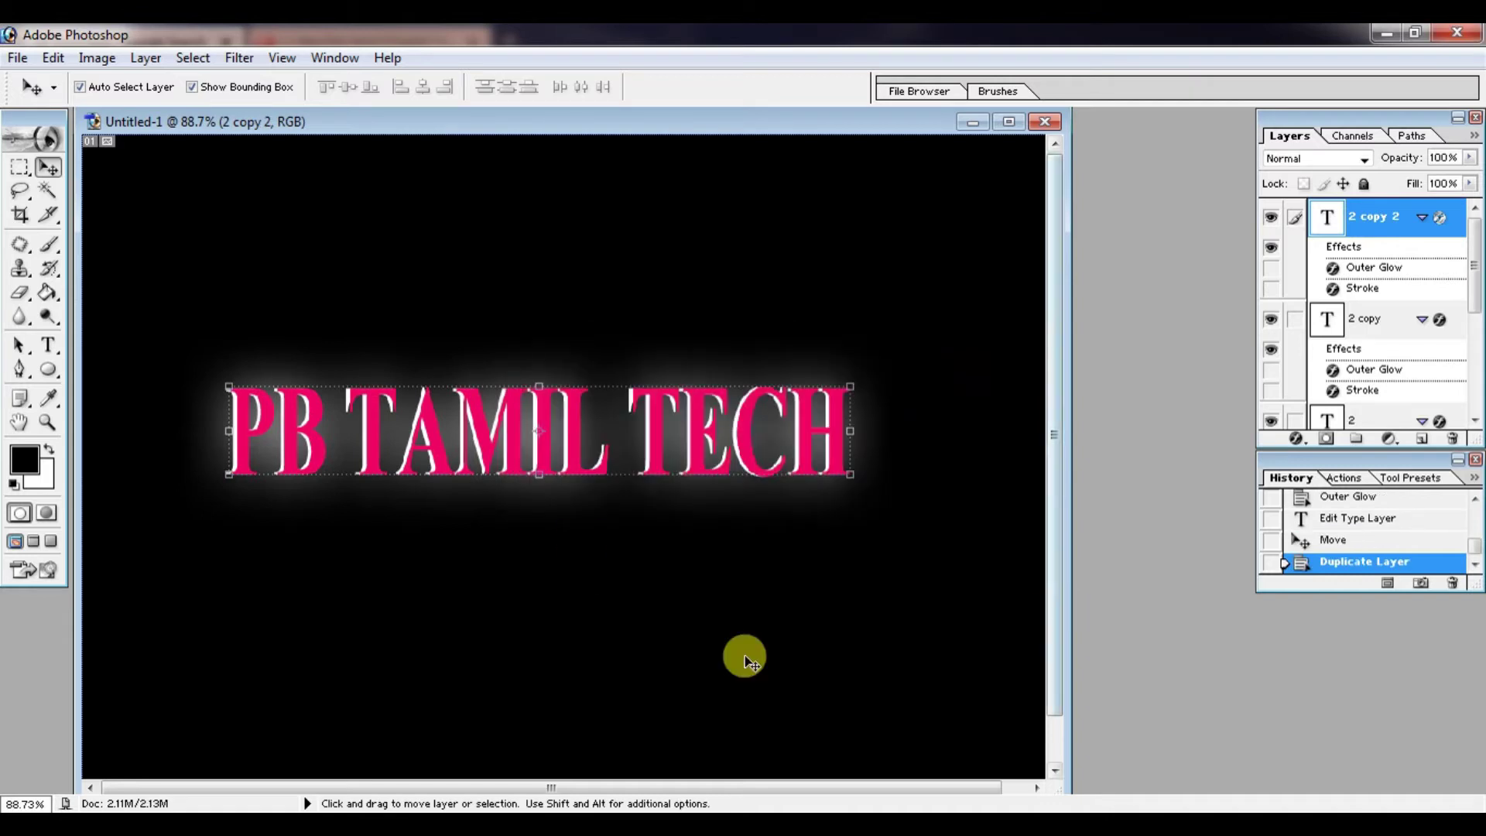
Recolour the copy's PB TAMIL TECH text pure blue 0000FF.
left_click(48, 345)
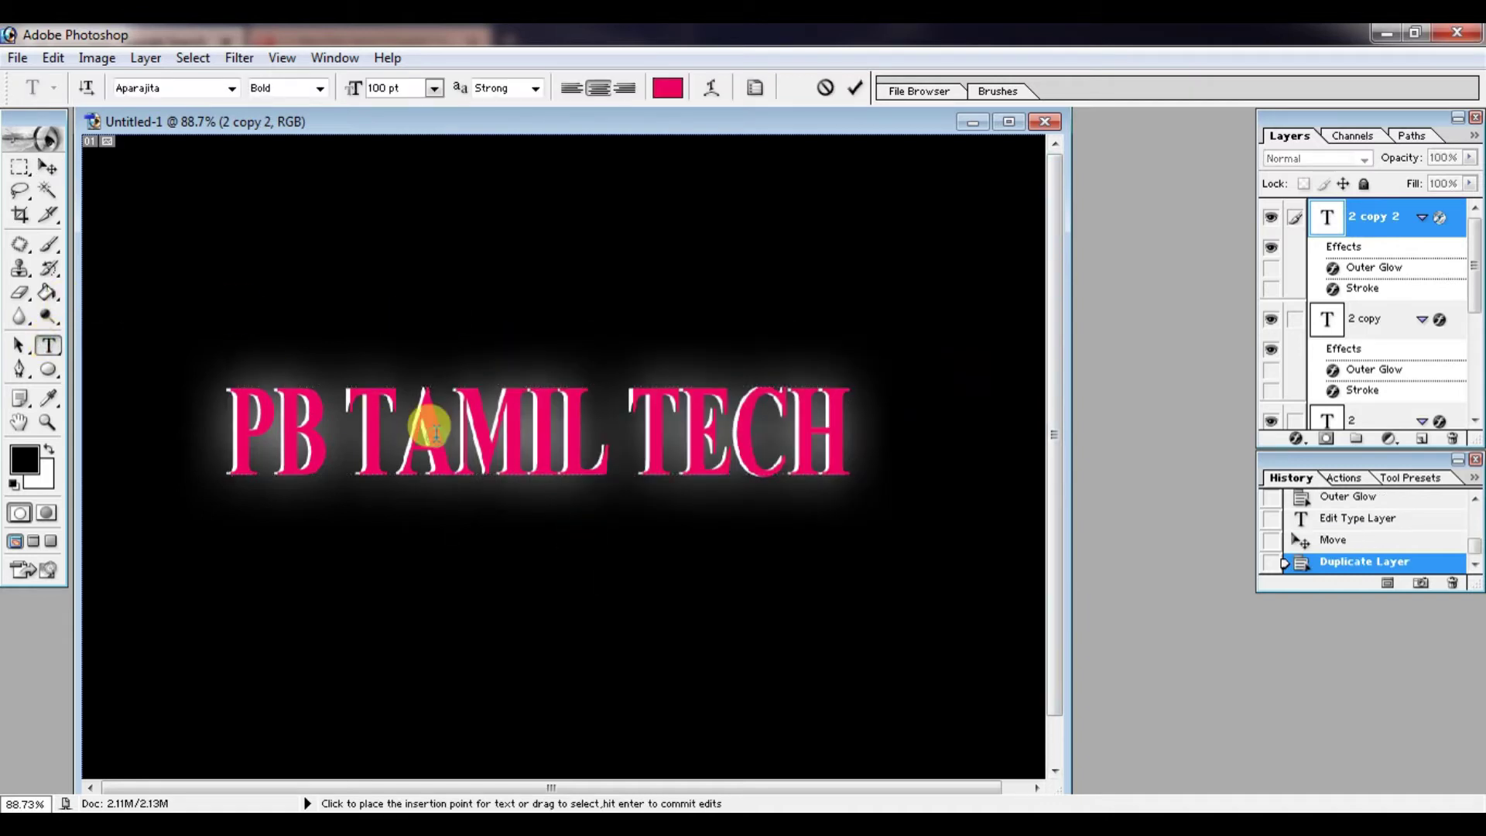
triple_click(464, 404)
left_click(667, 87)
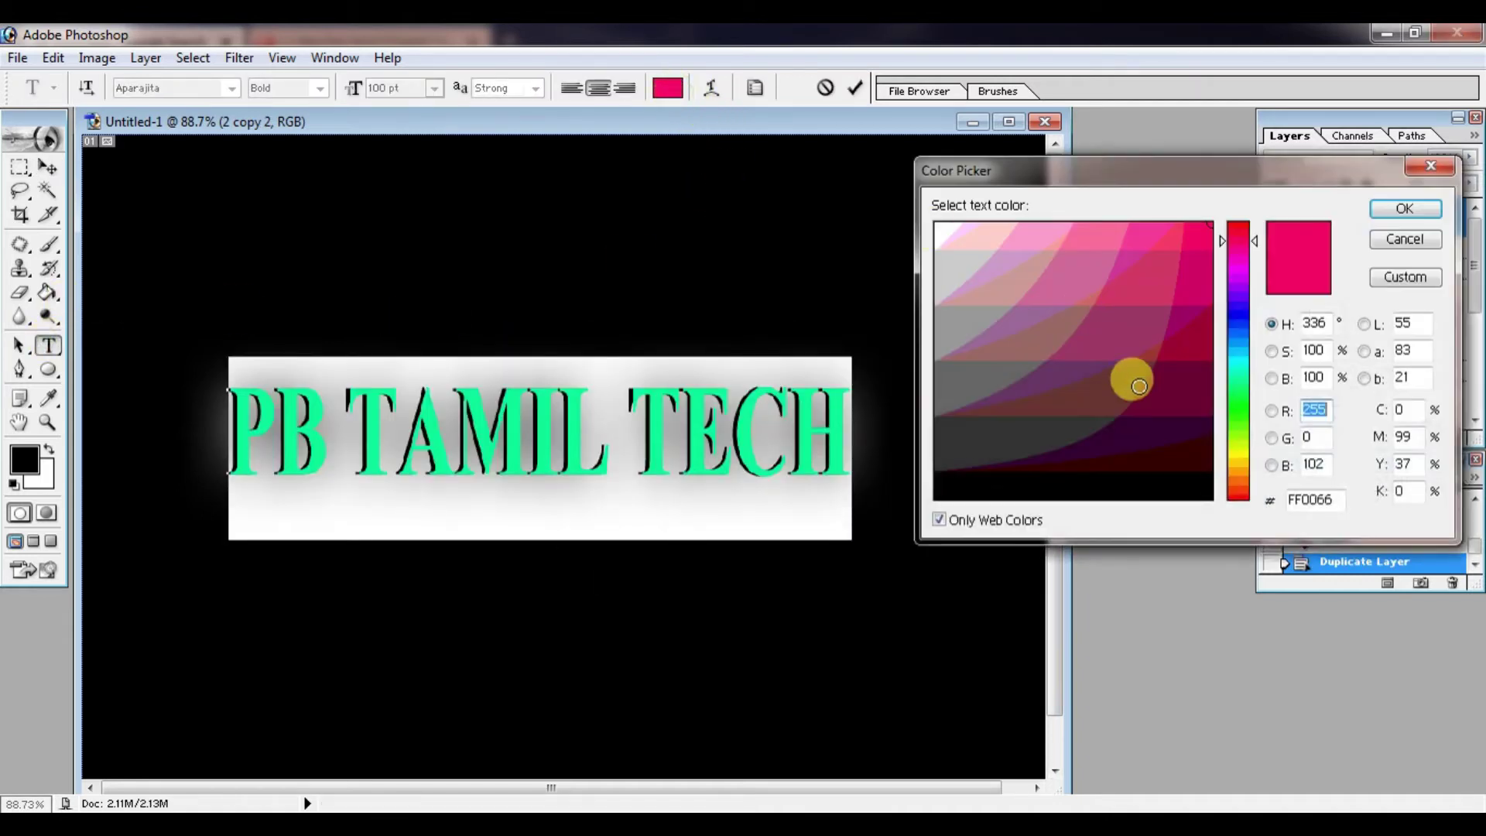
left_click(1240, 323)
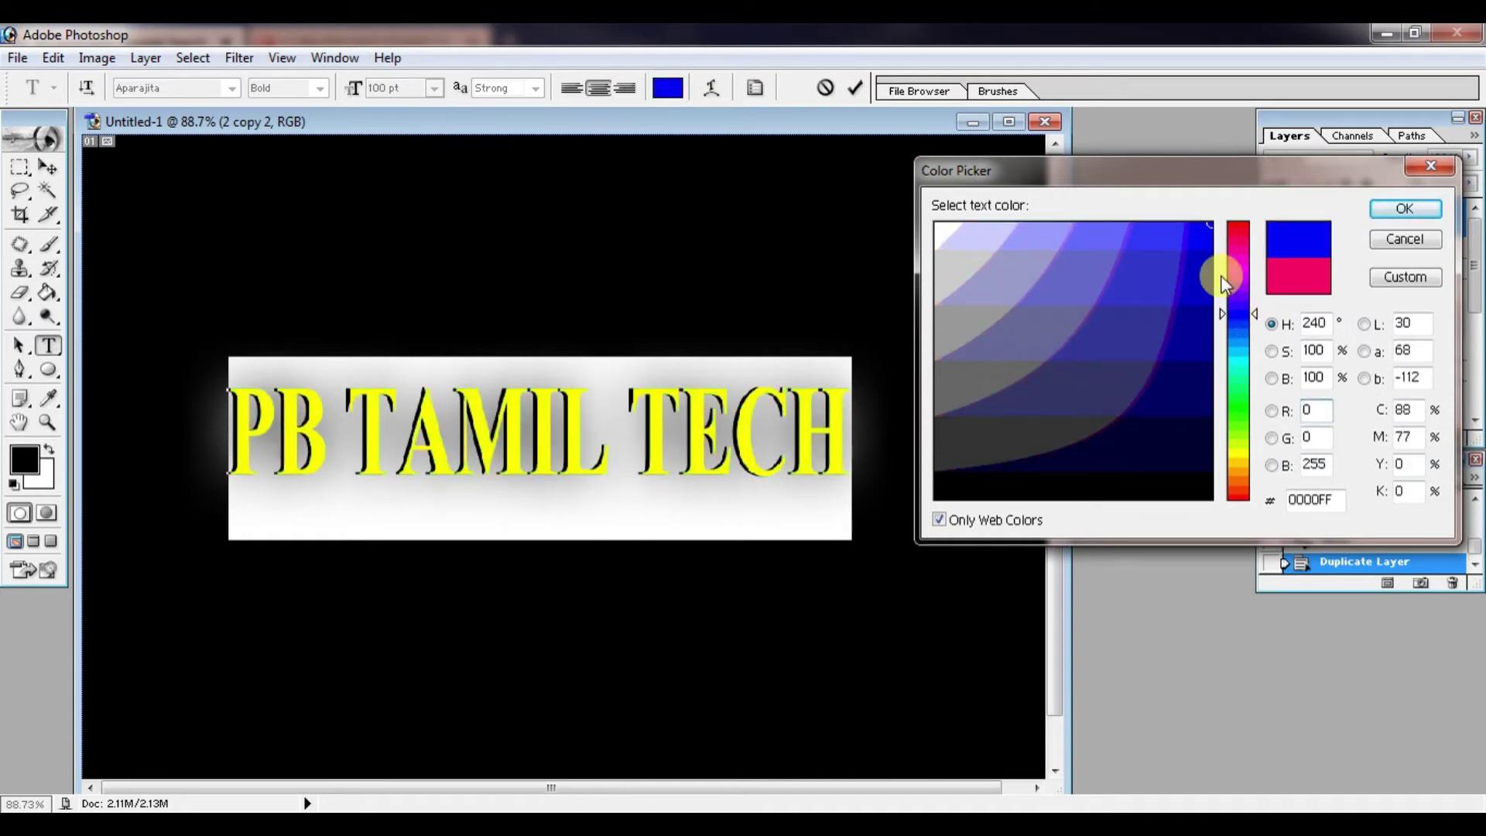
left_click(1404, 209)
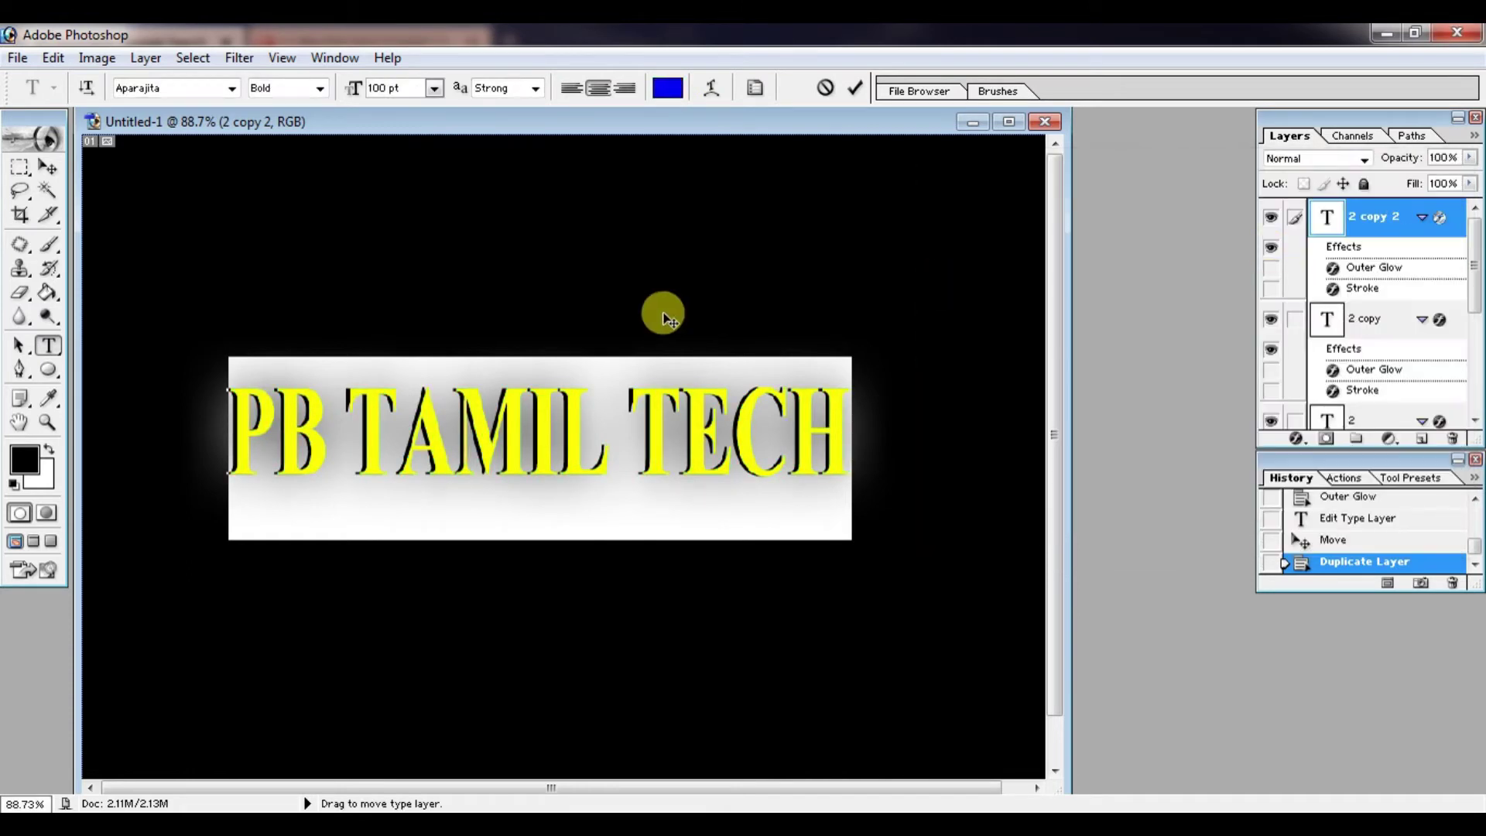
left_click(667, 394)
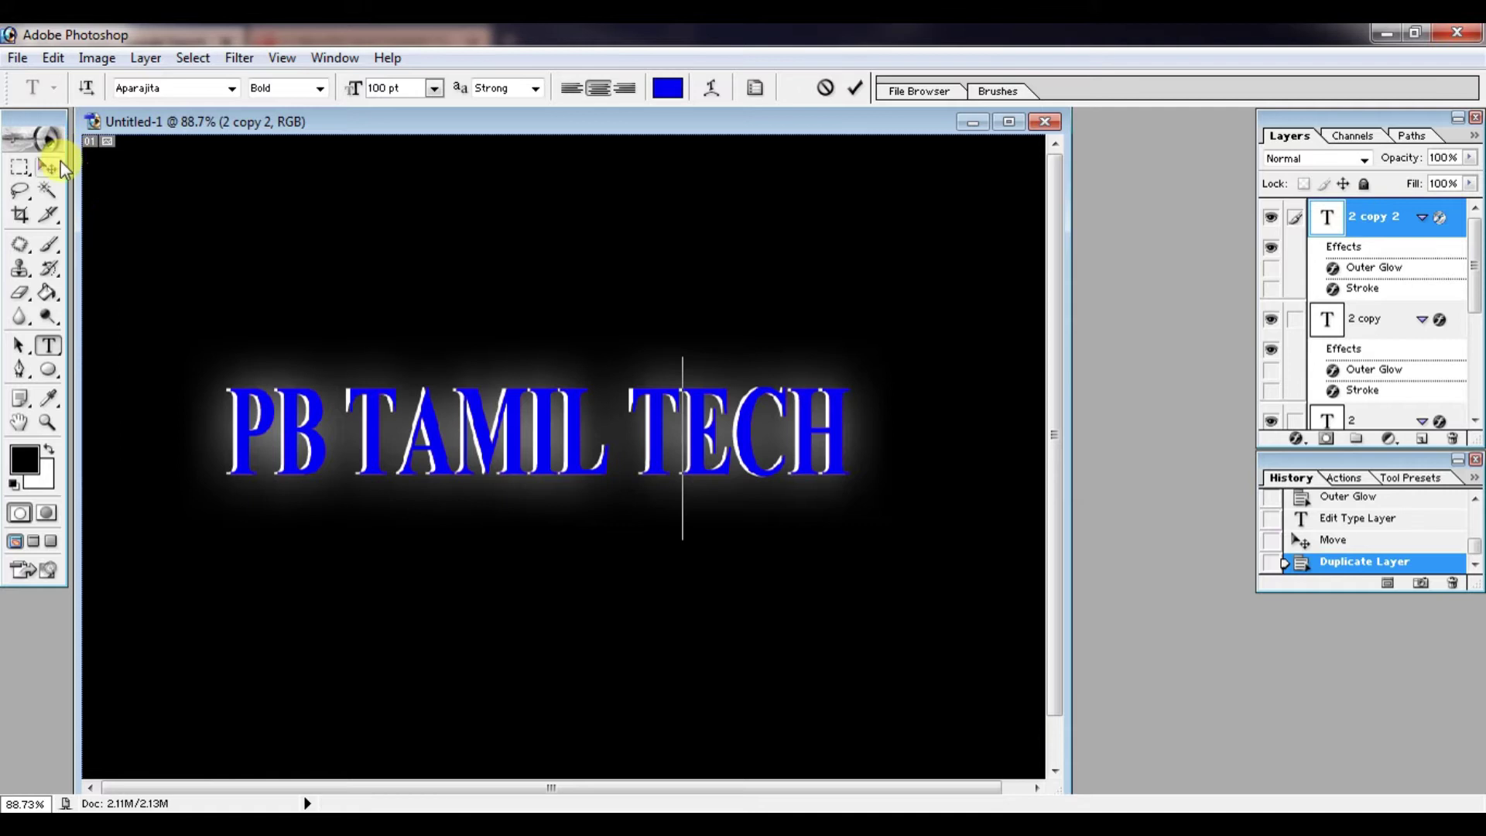
left_click(48, 166)
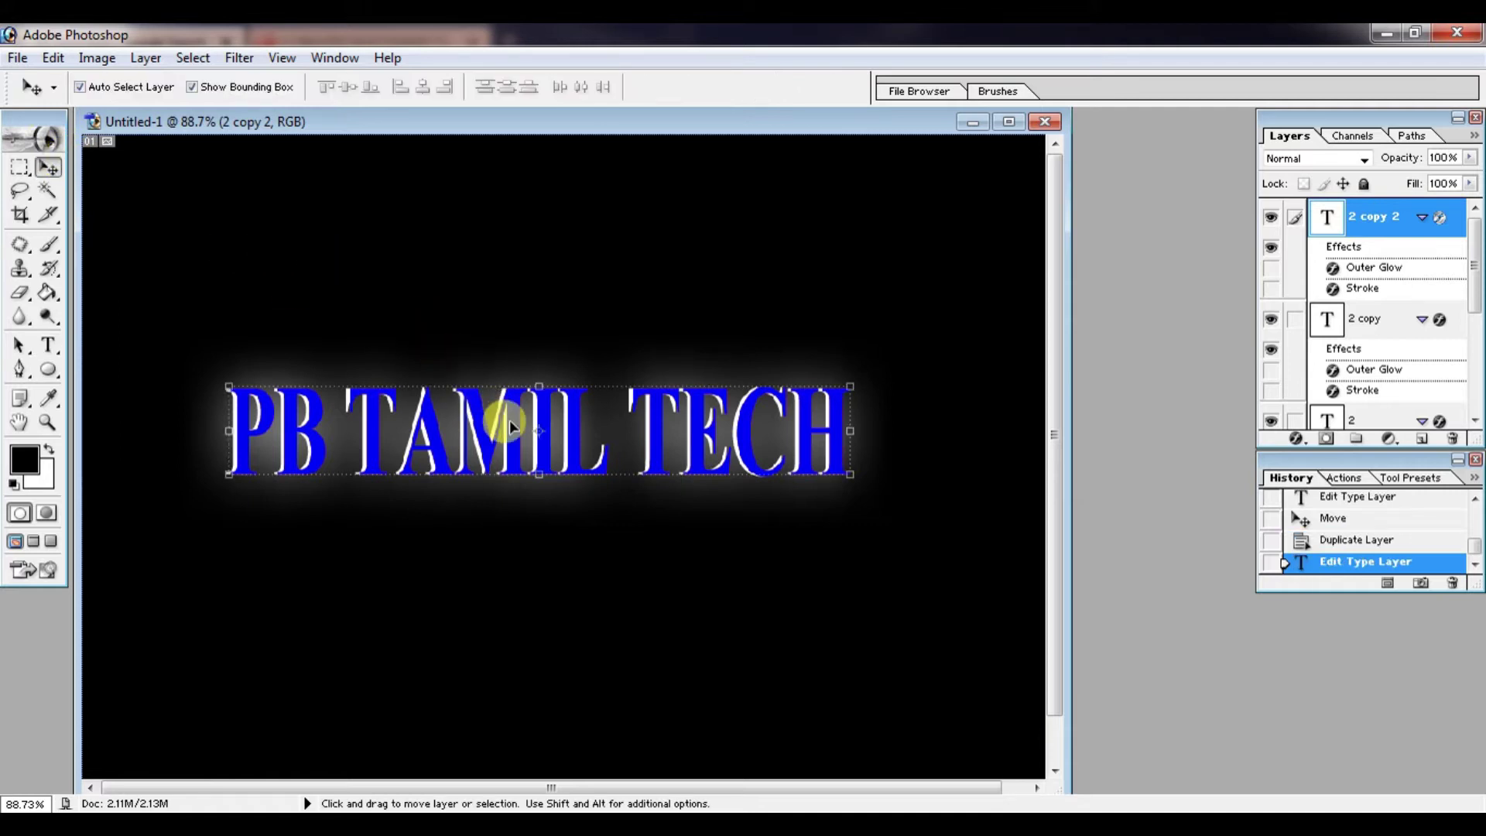
Nudge the blue text up and left over the pink copy, then select the Background layer.
left_click_drag(490, 414, 491, 414)
key("Up")
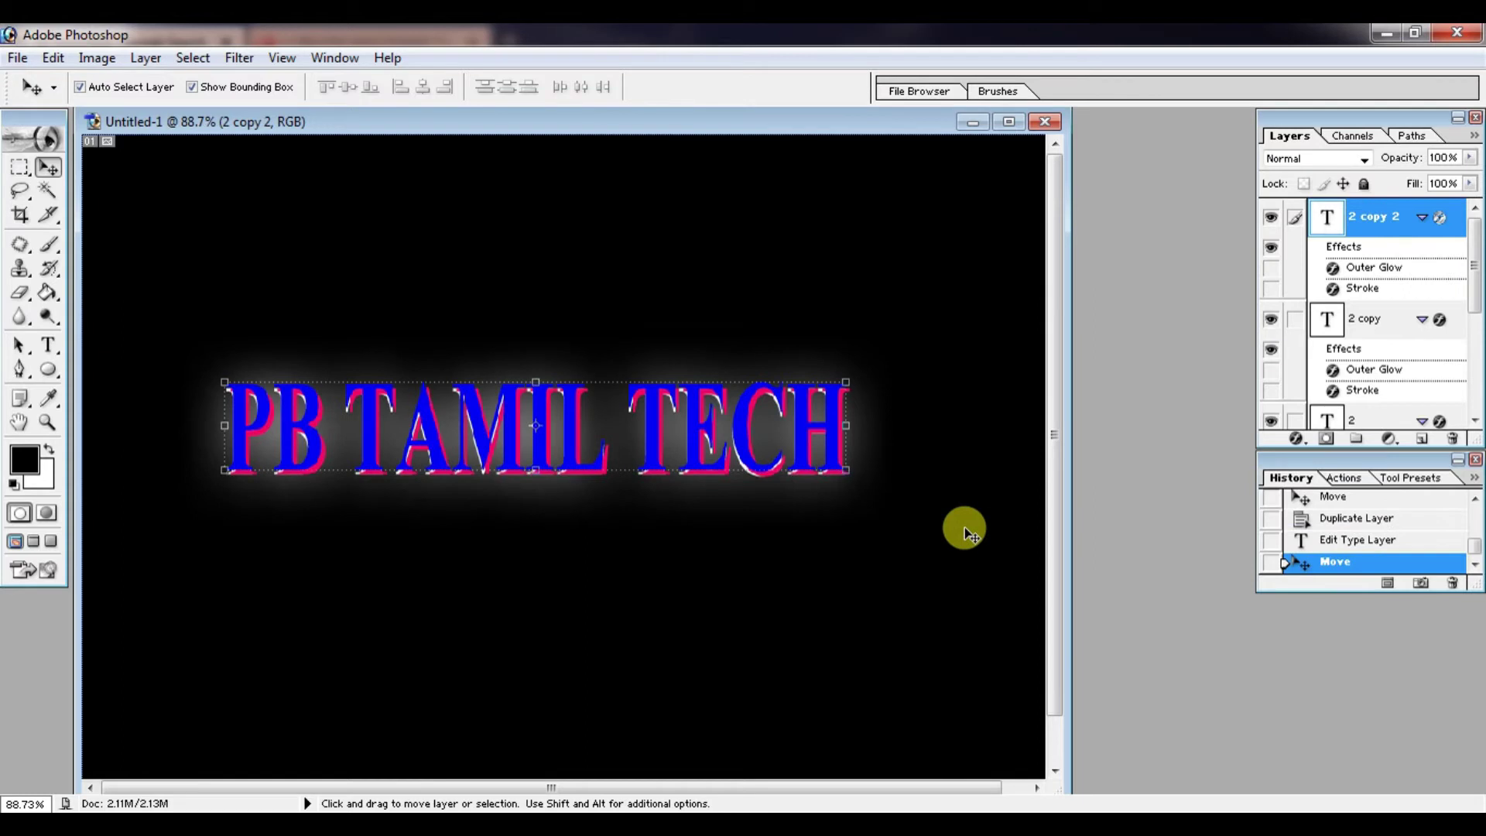
key("Left")
key("Left")
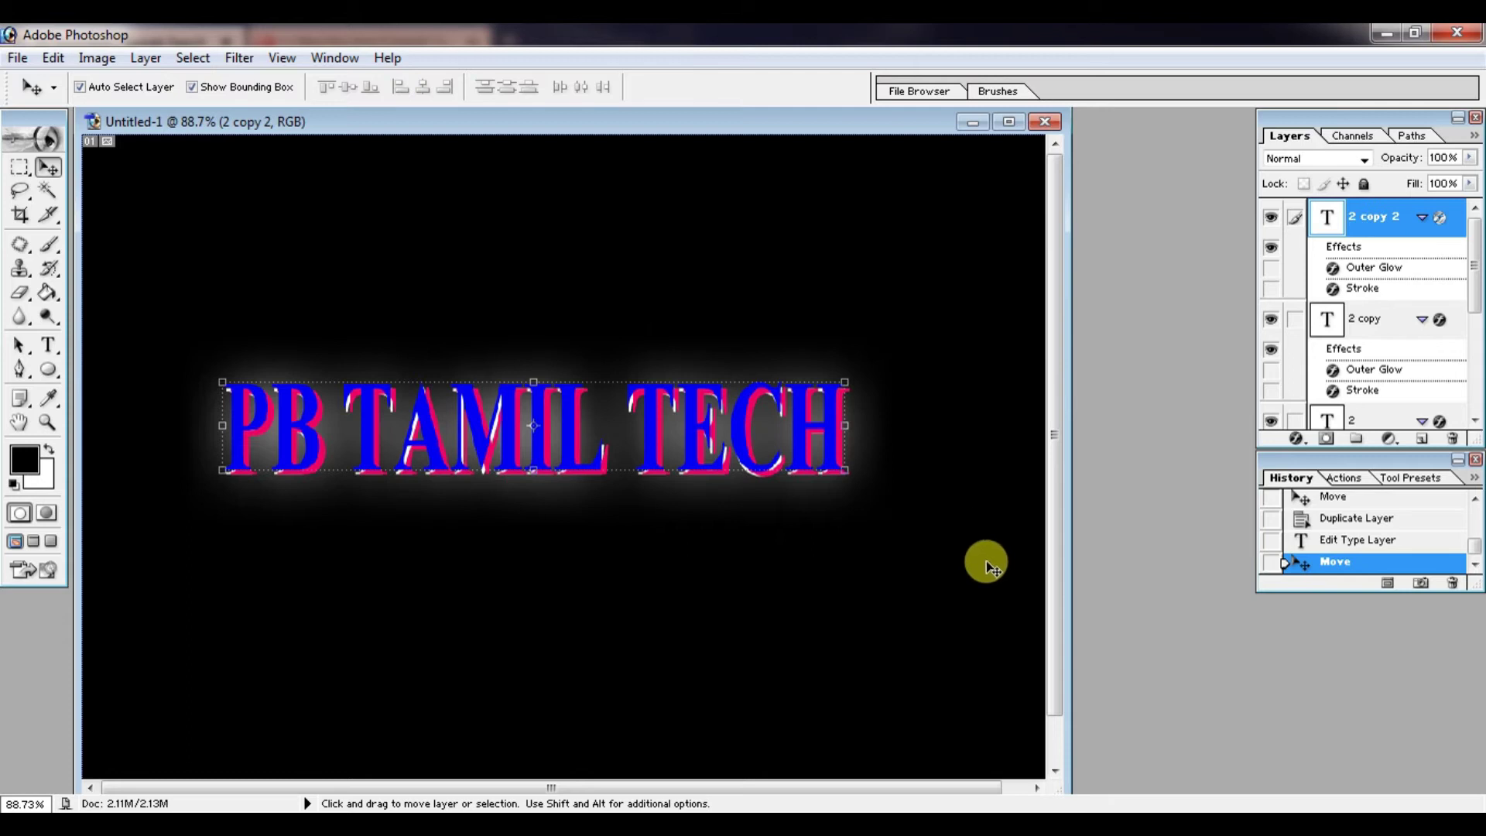
left_click_drag(695, 422, 694, 420)
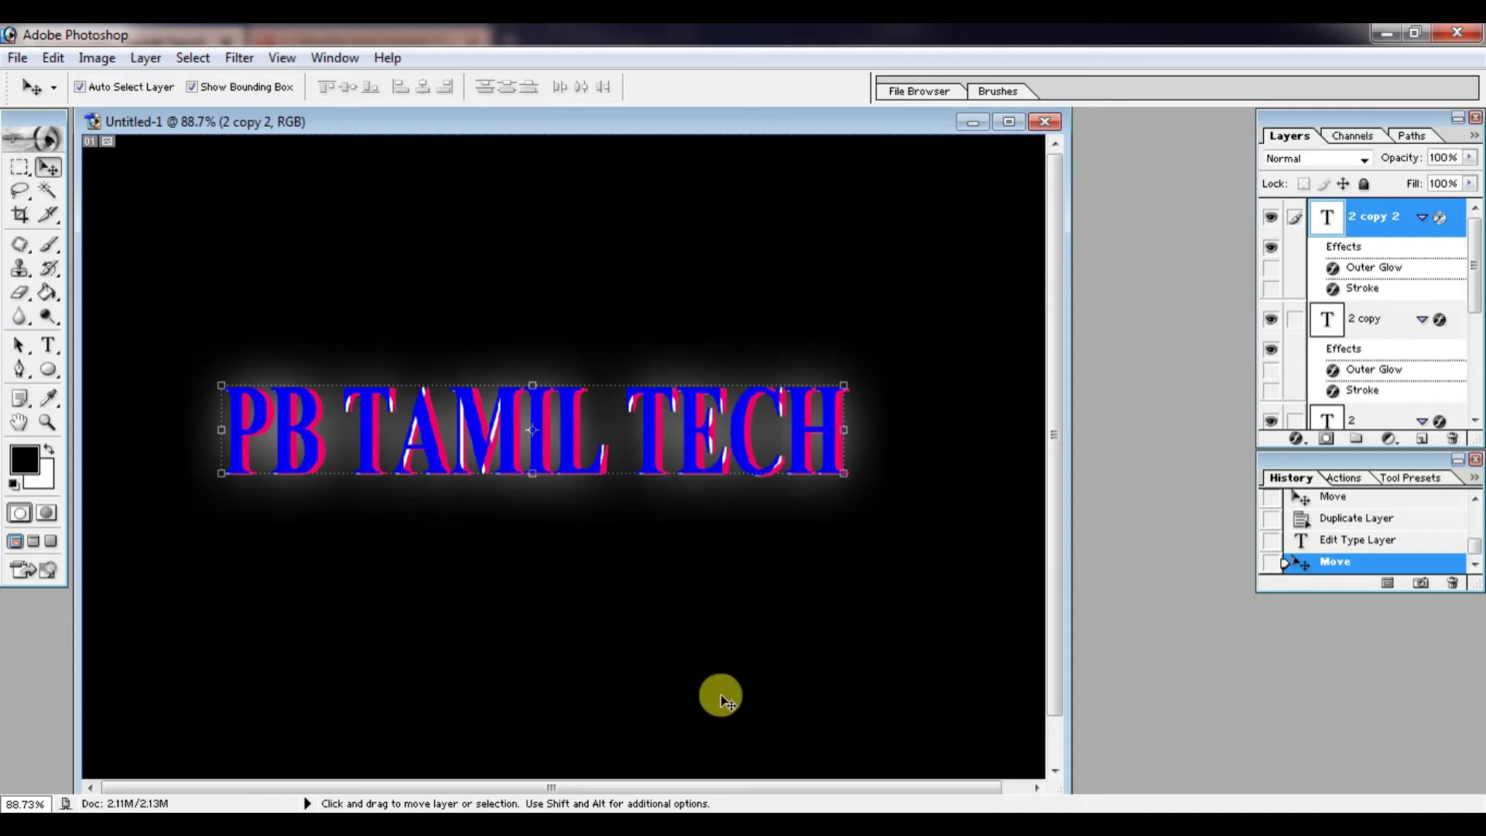
left_click(410, 211)
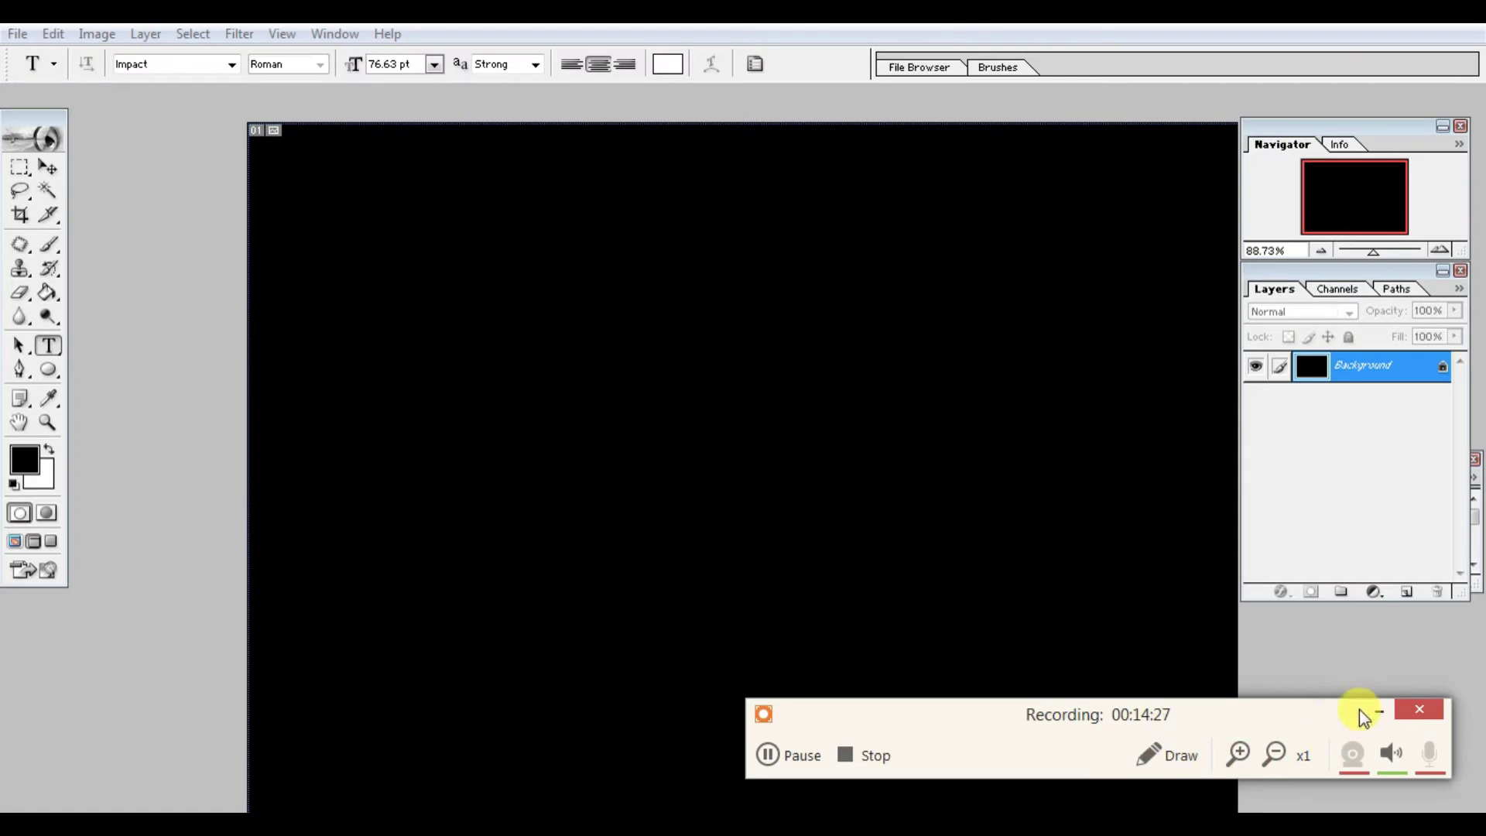
Paste PB TAMIL TECH as new white Impact text and centre it on the canvas.
left_click(1378, 710)
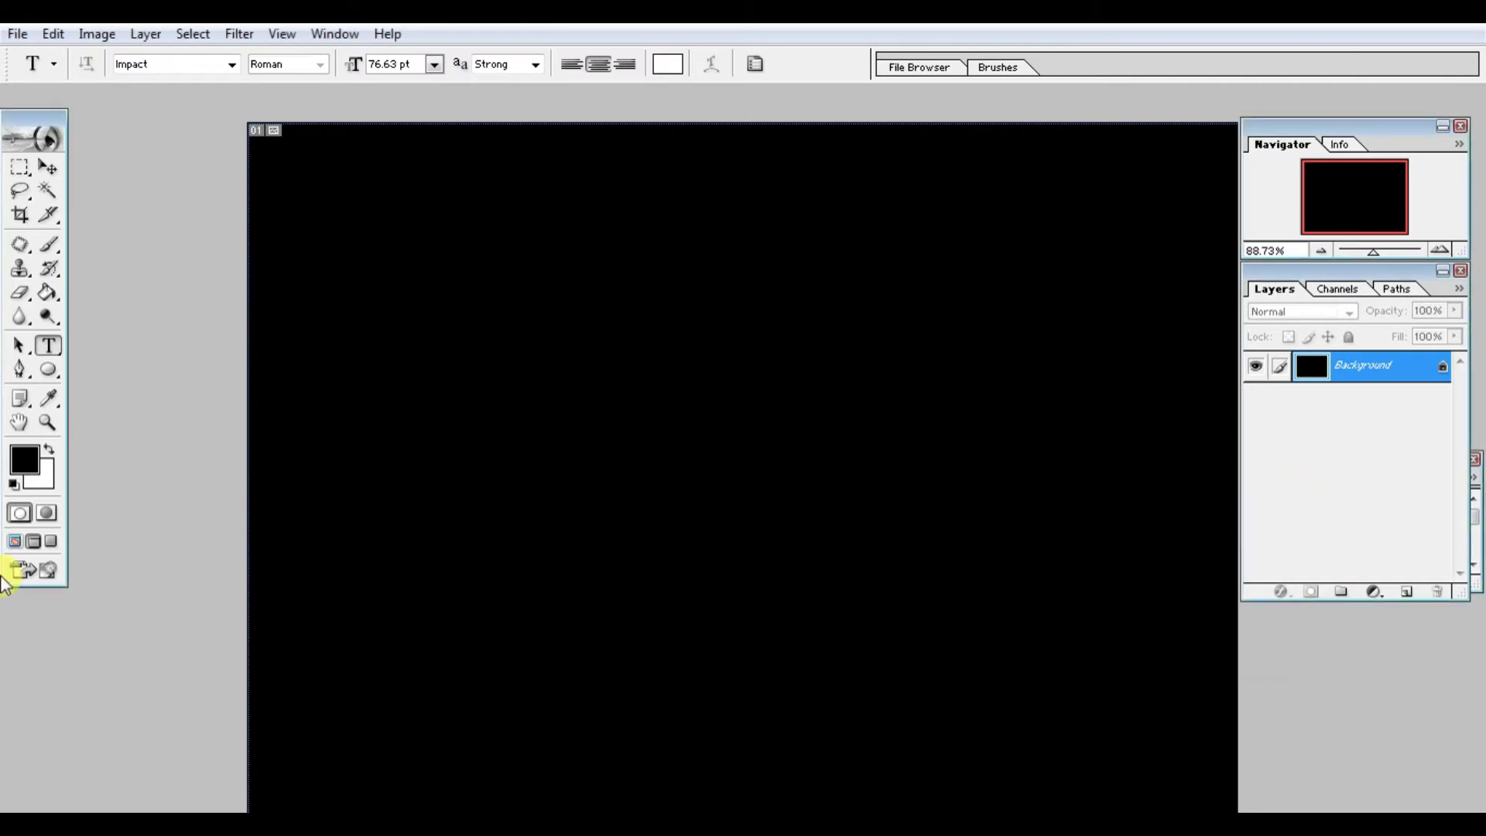
left_click(431, 454)
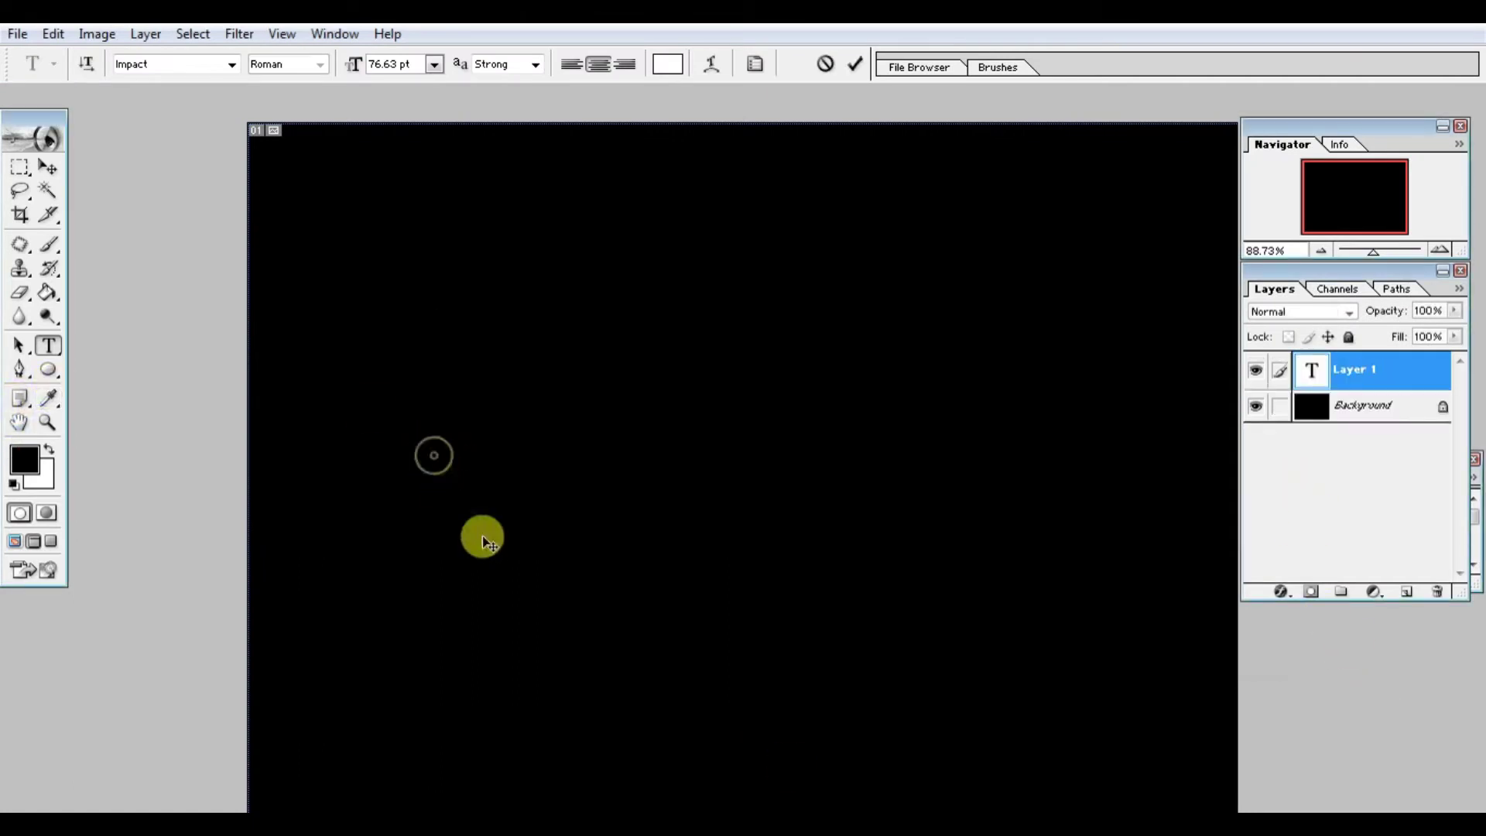
key("ctrl+v")
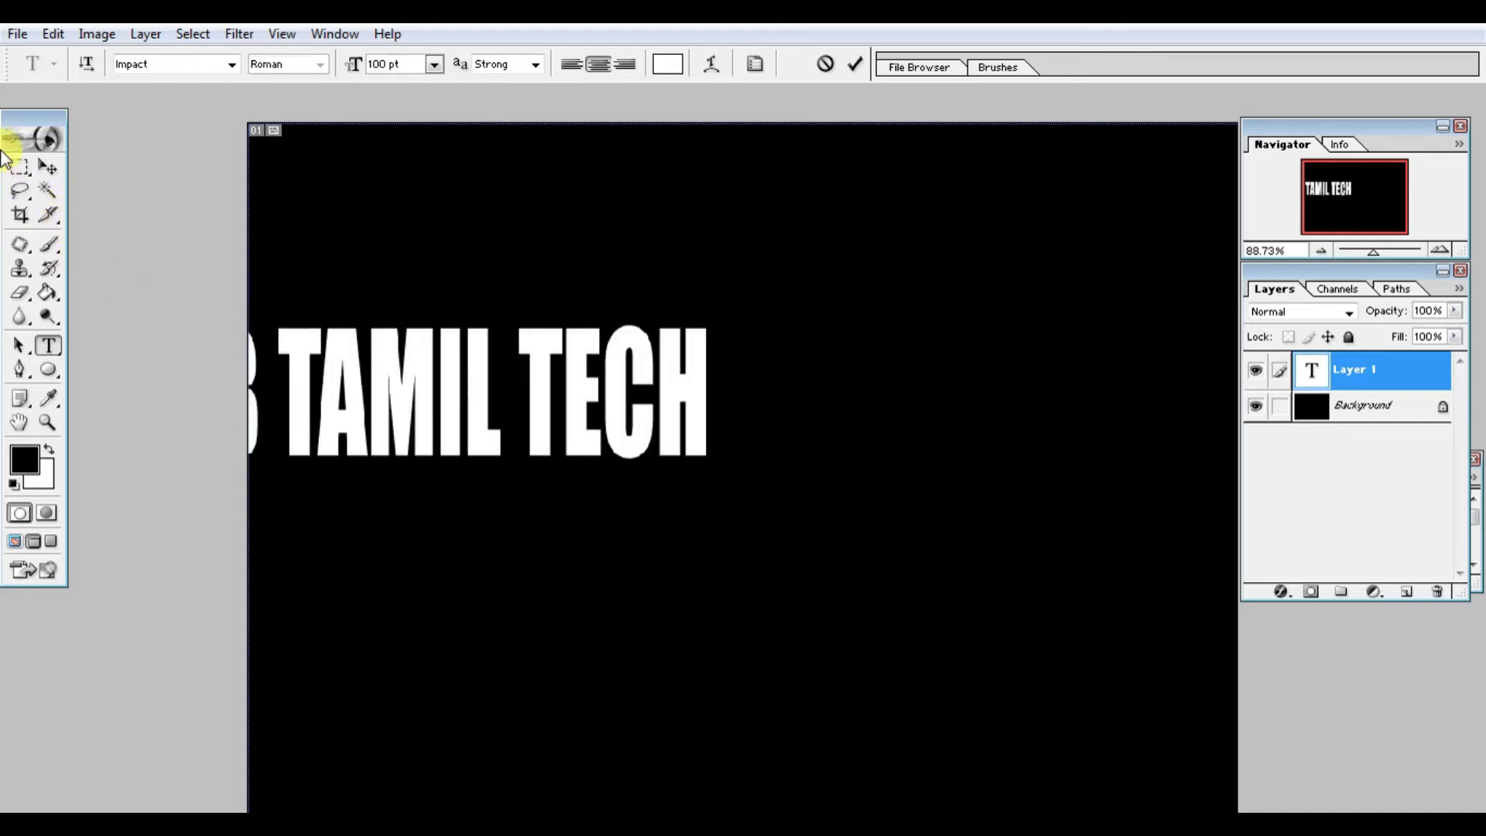
left_click(61, 171)
mouse_move(385, 390)
left_mouse_down()
mouse_move(660, 421)
mouse_move(623, 450)
left_mouse_up()
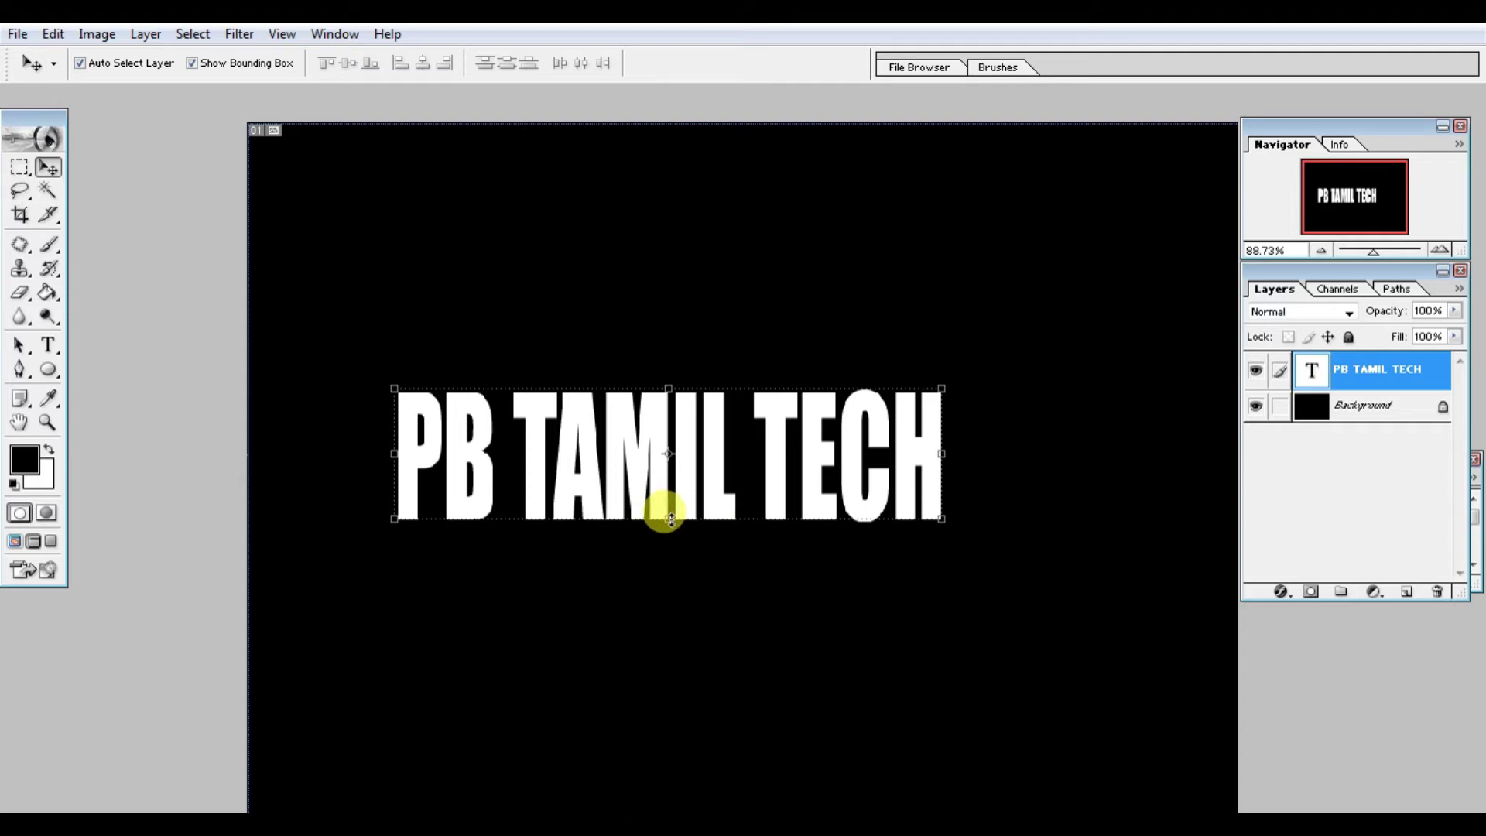
Squash the PB TAMIL TECH text to 73.3% height and commit the transform.
left_click_drag(670, 518, 670, 485)
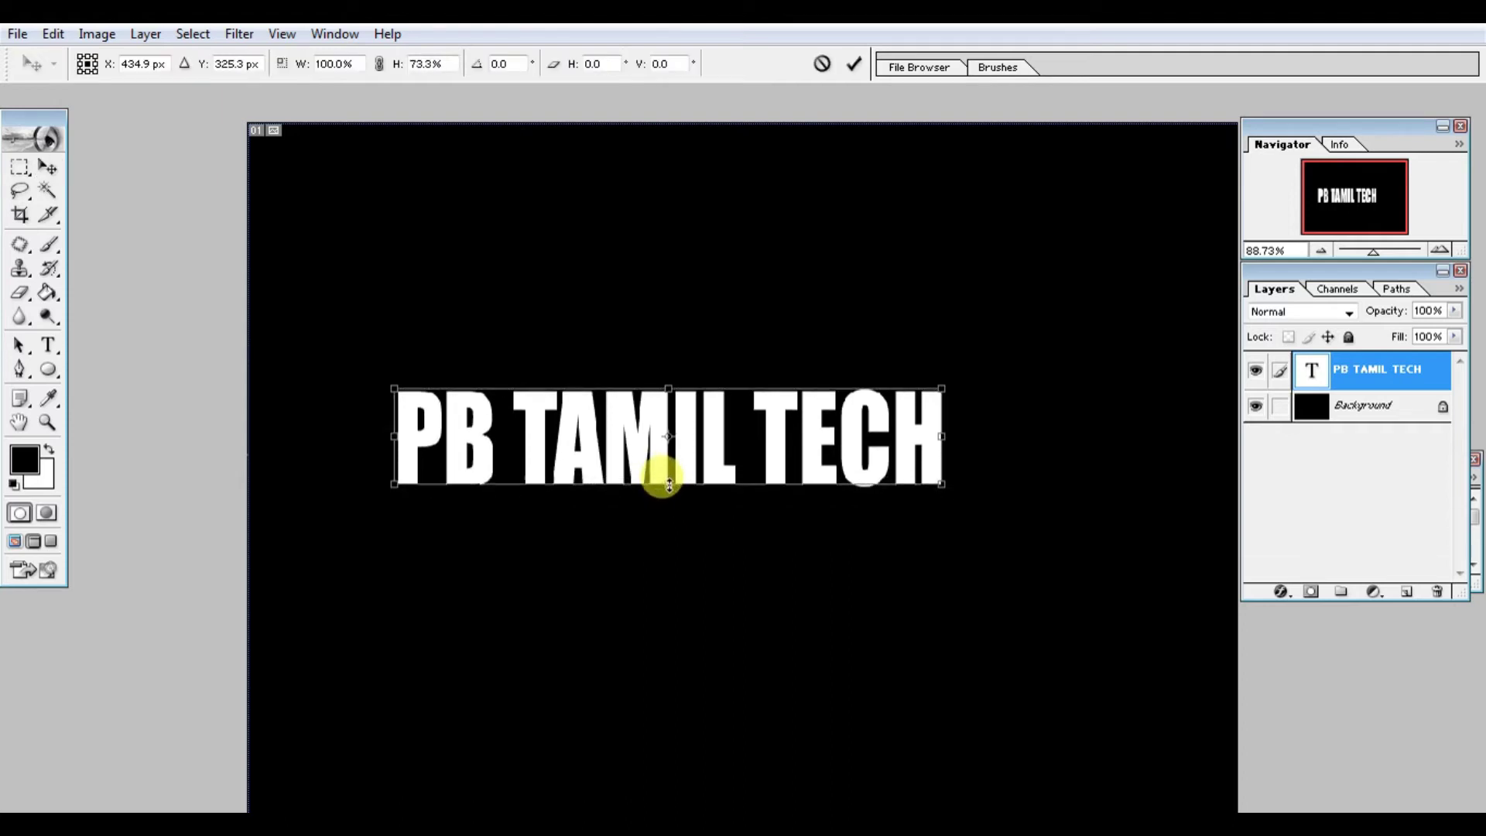
key("Return")
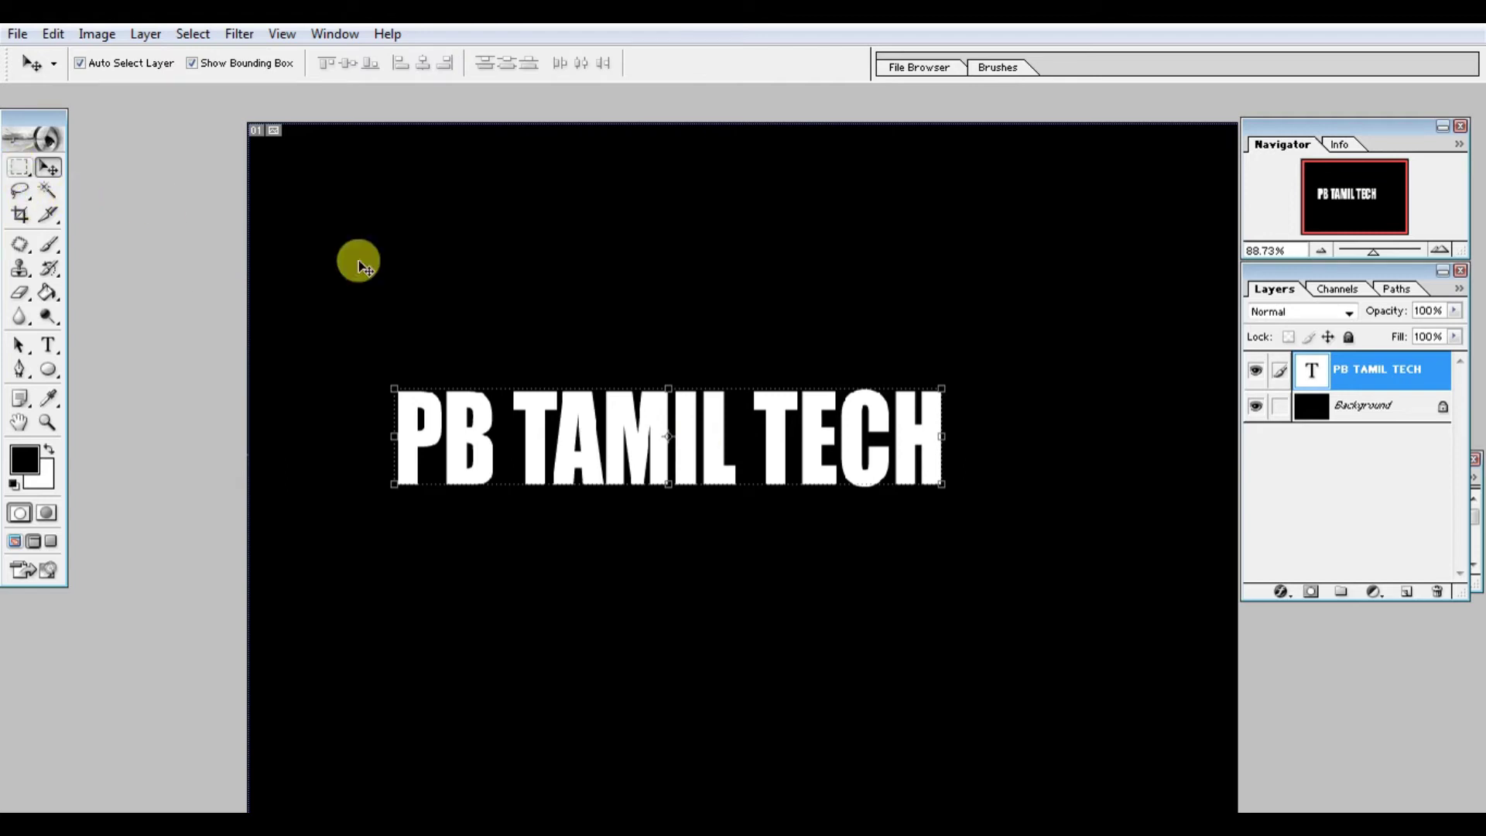
Duplicate the PB TAMIL TECH layer and select all of the copy's text.
right_click(1380, 369)
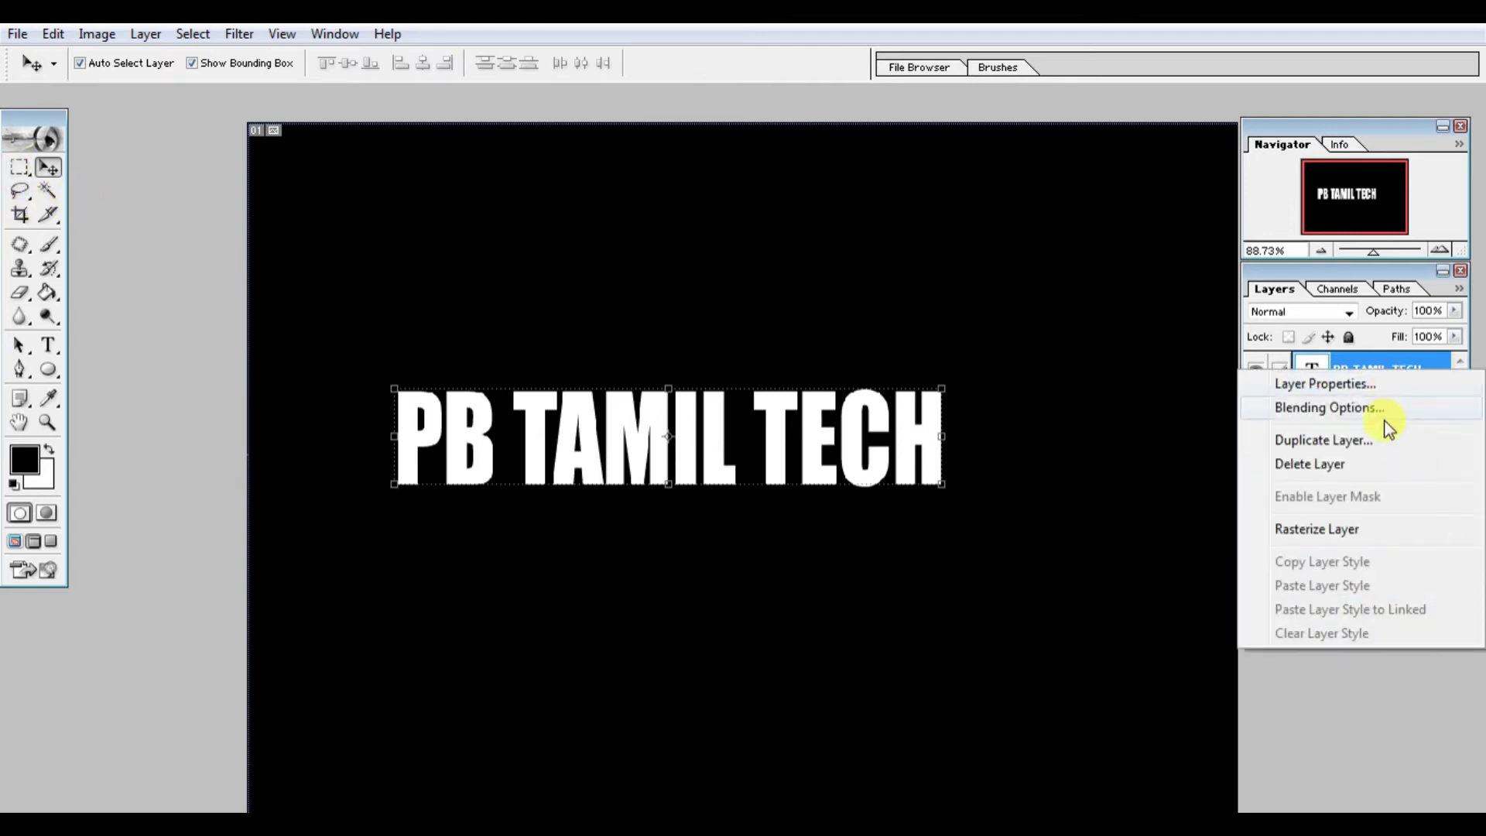
left_click(1380, 435)
left_click(952, 376)
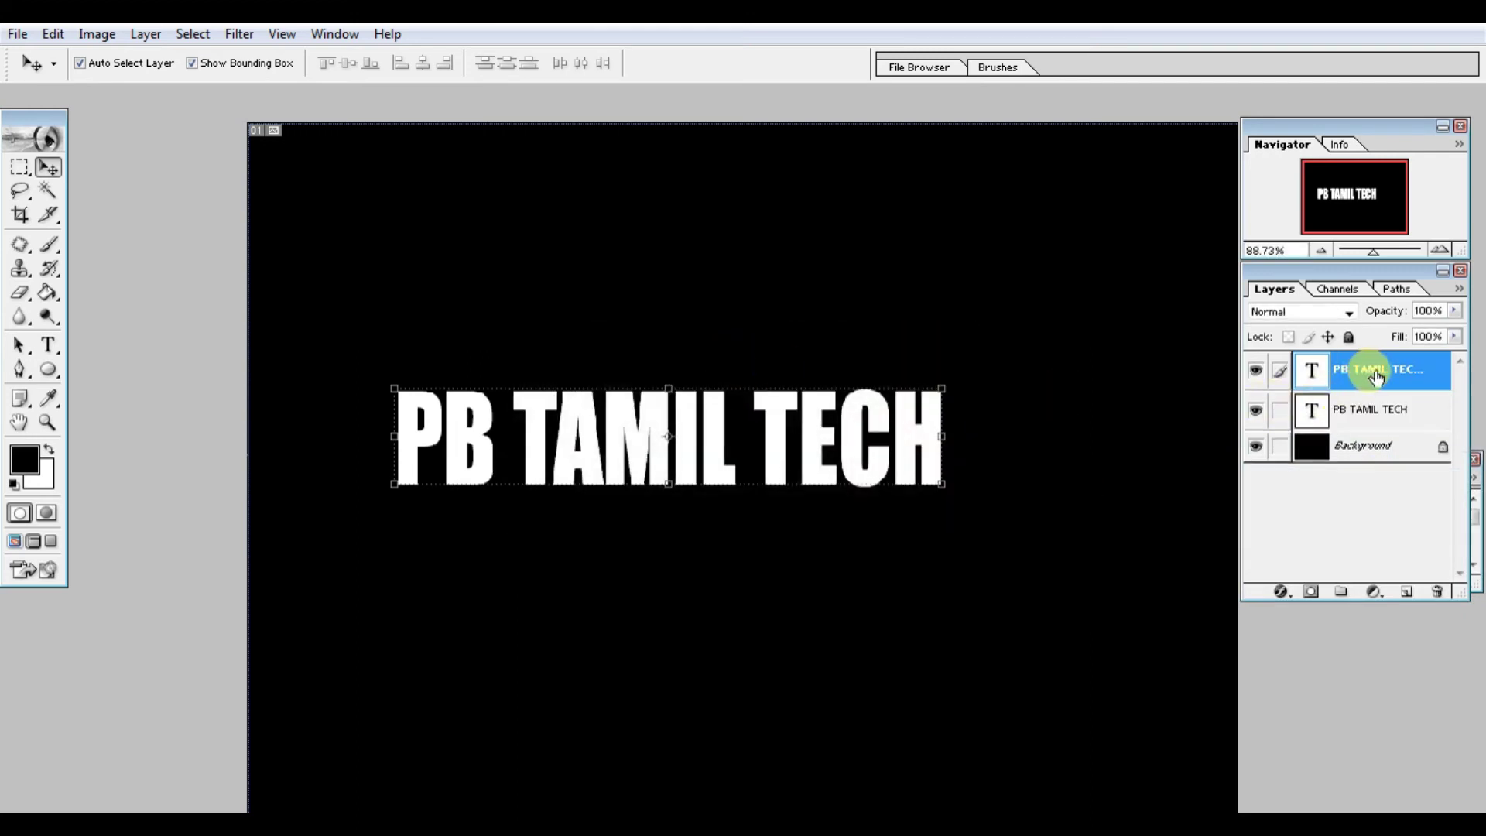
left_click(47, 345)
triple_click(499, 426)
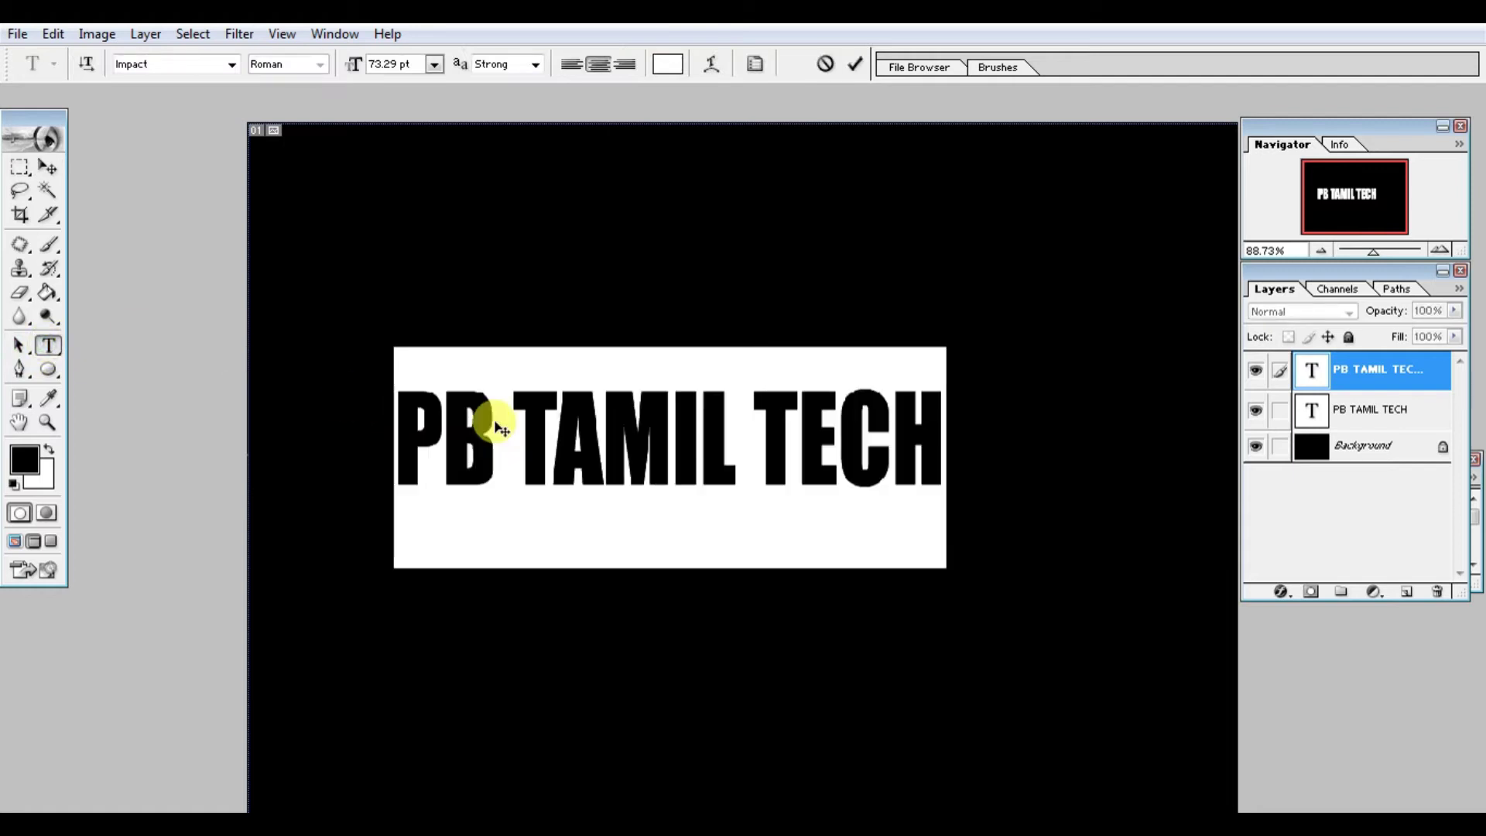
Recolour the selected text dark blue 123C89 and commit the edit.
left_click(668, 64)
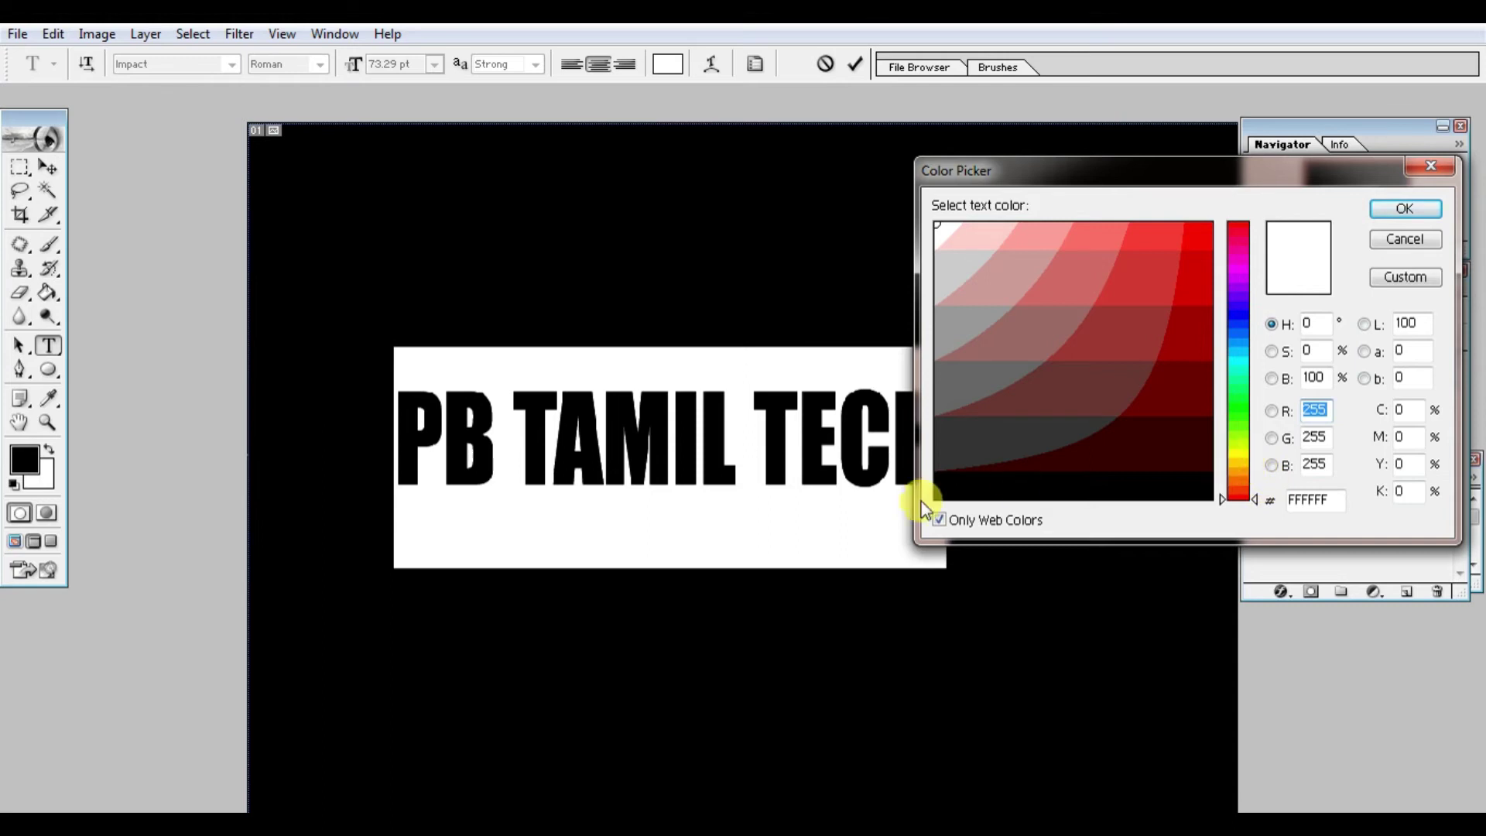
left_click(940, 520)
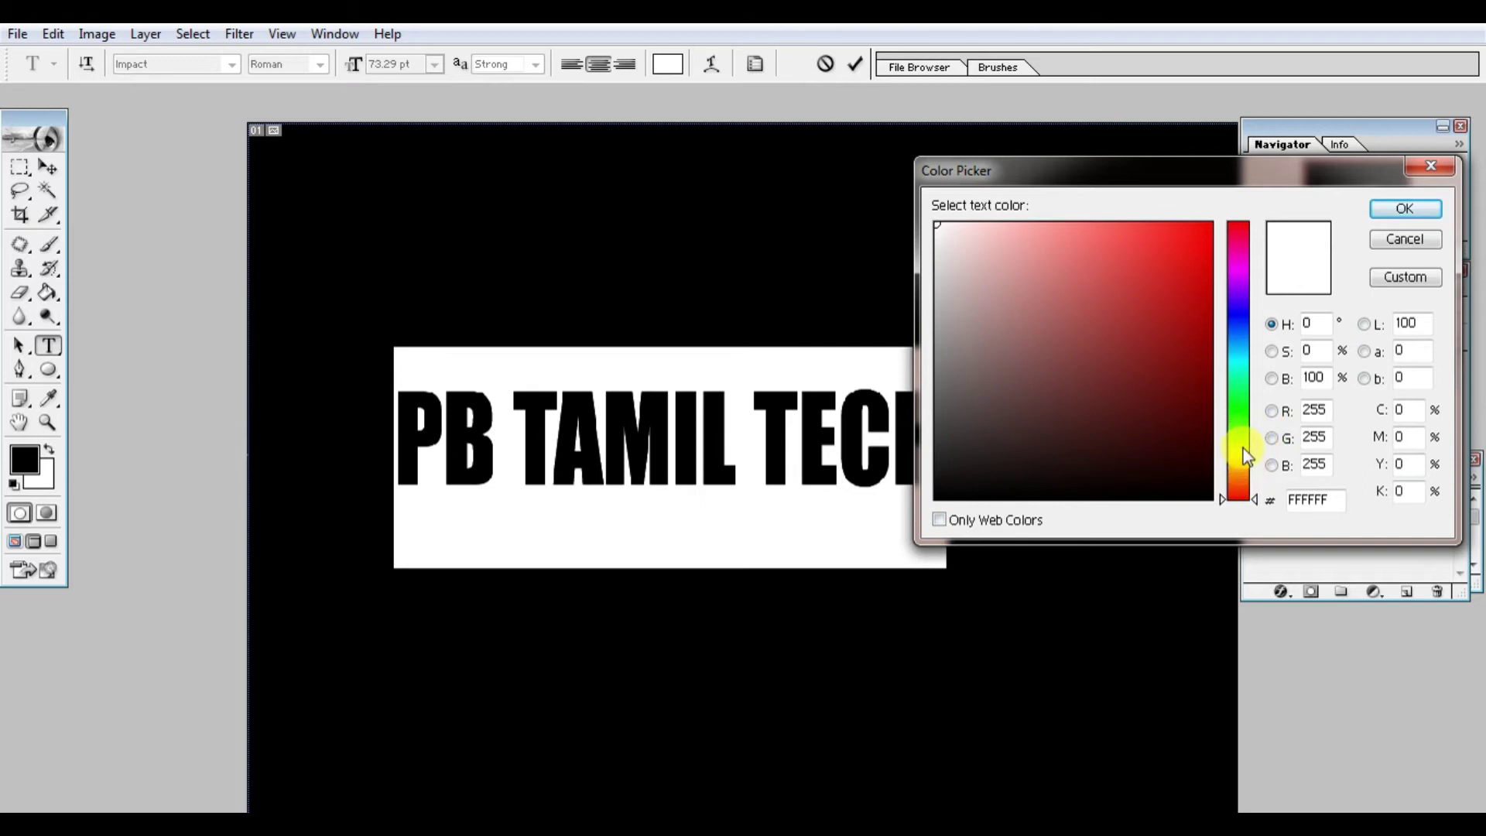
left_click(1241, 452)
left_click_drag(1242, 454, 1241, 451)
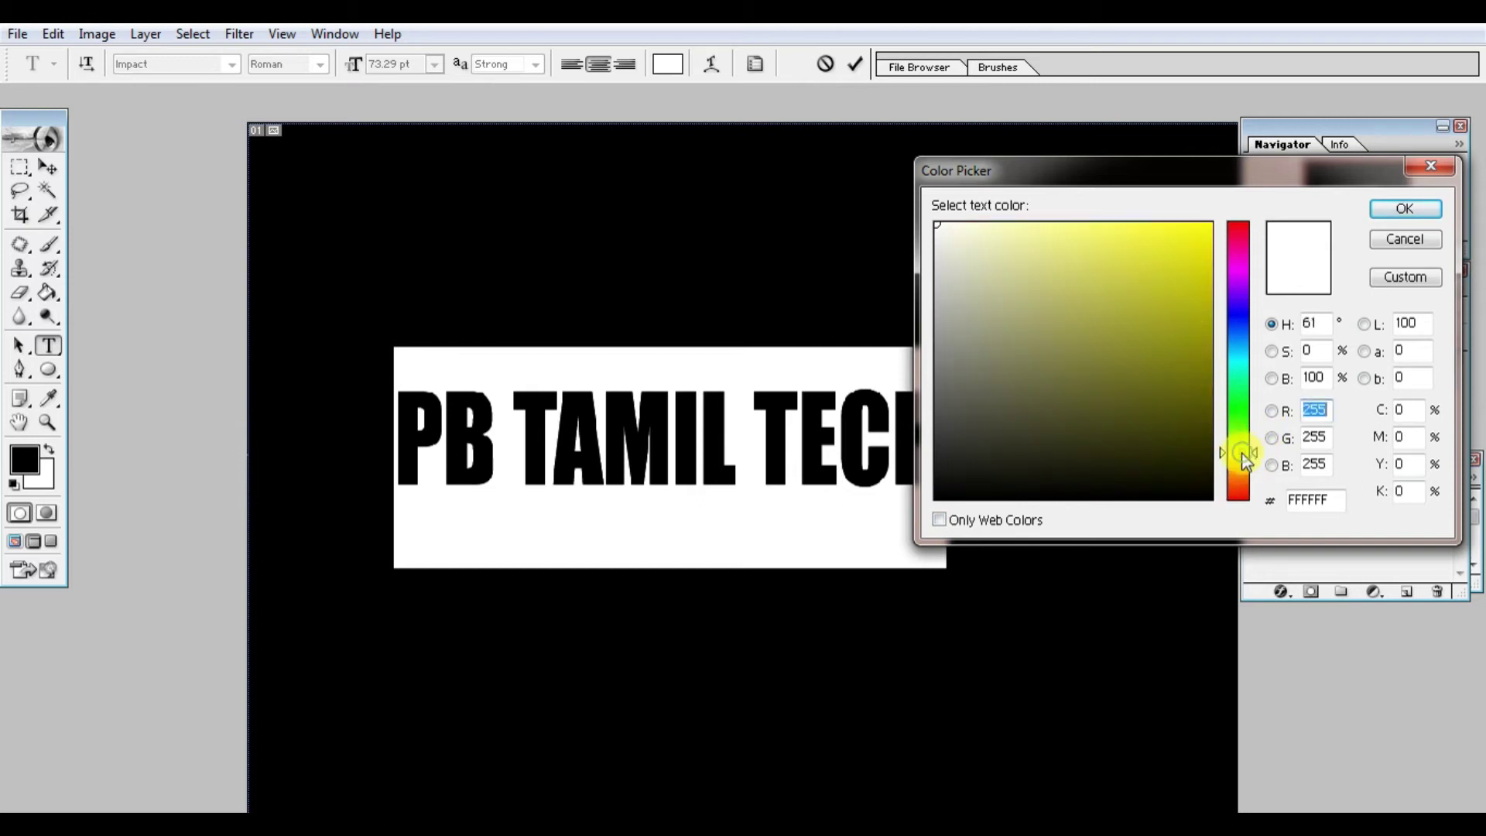
left_click(1232, 332)
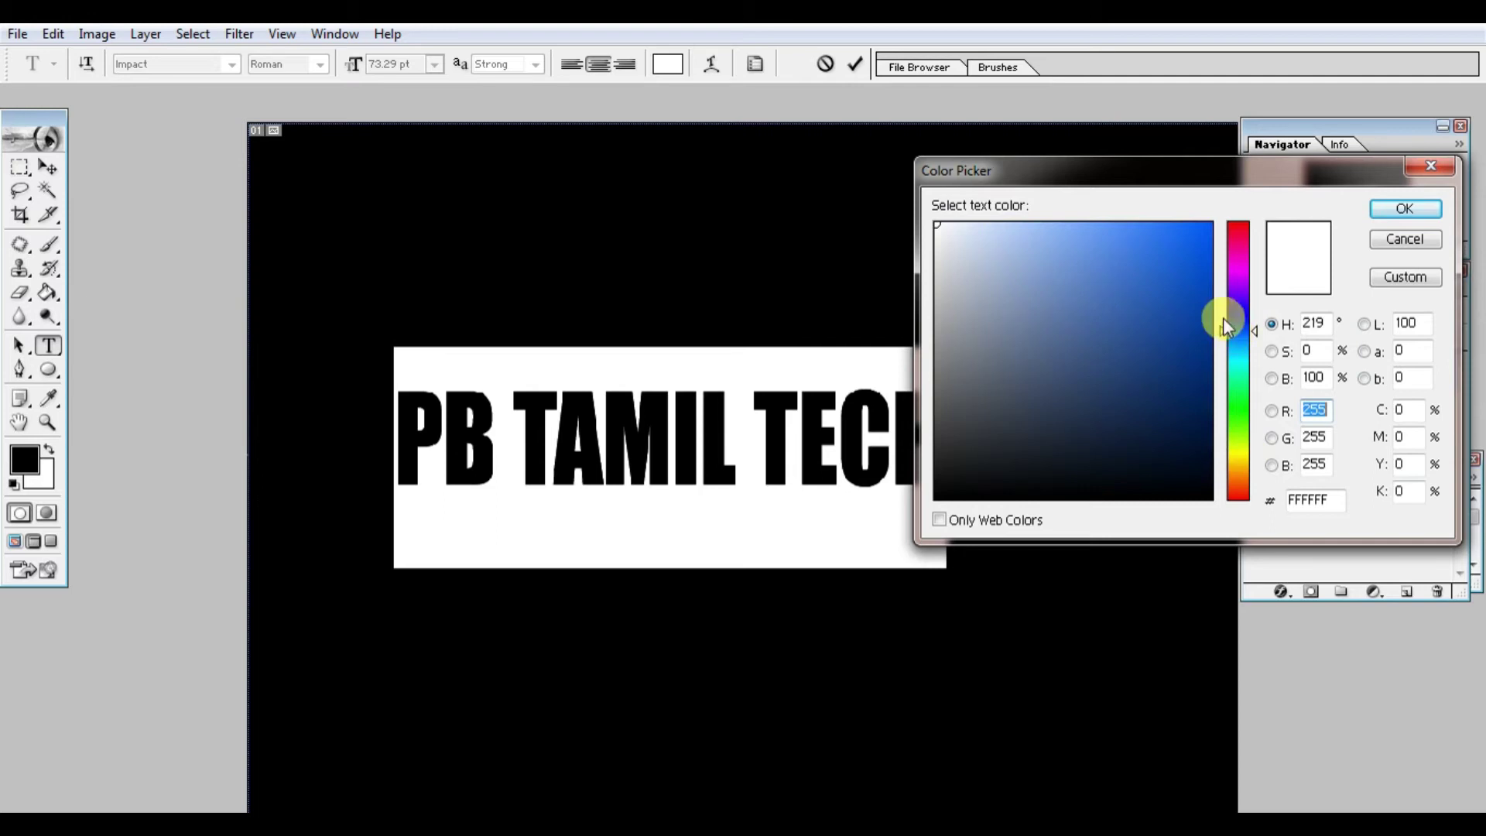
left_click(1195, 266)
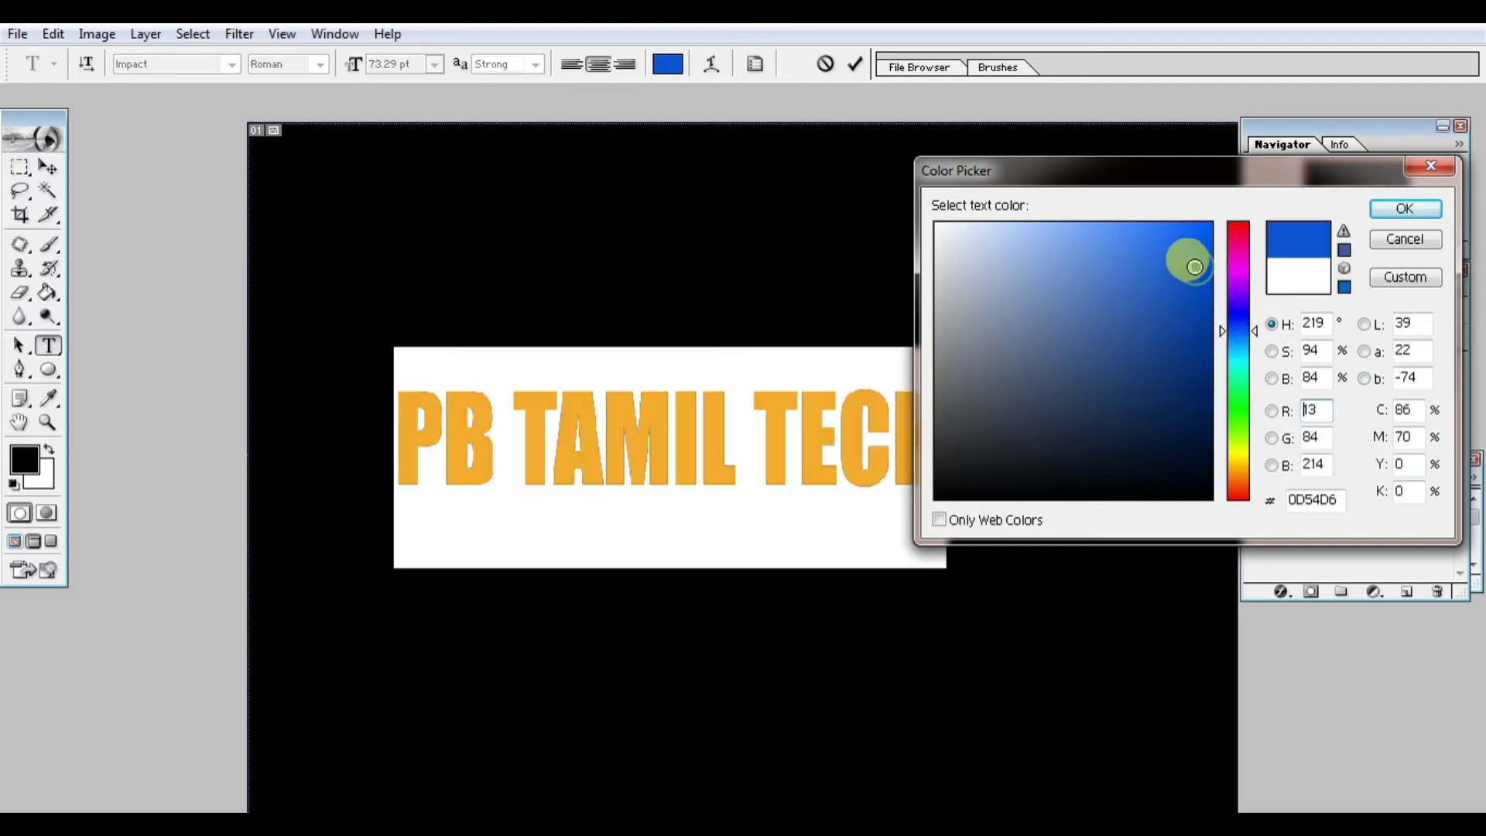
left_click(1172, 350)
left_click(1384, 252)
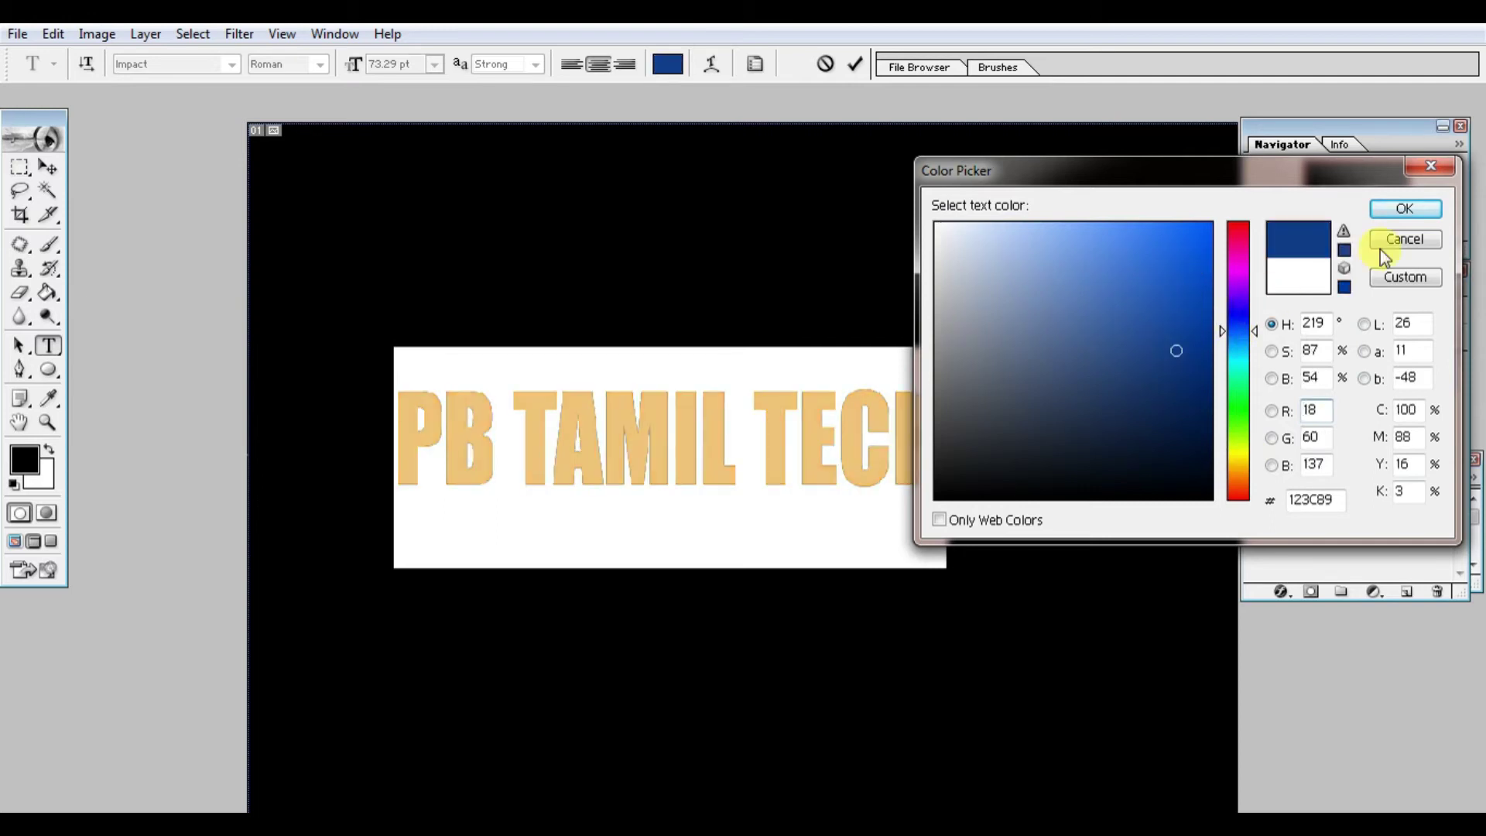
left_click(1405, 209)
left_click(751, 421)
left_click(551, 338)
left_click(48, 167)
Offset the dark blue text a few pixels so the white copy shows along the letters.
left_click(492, 433)
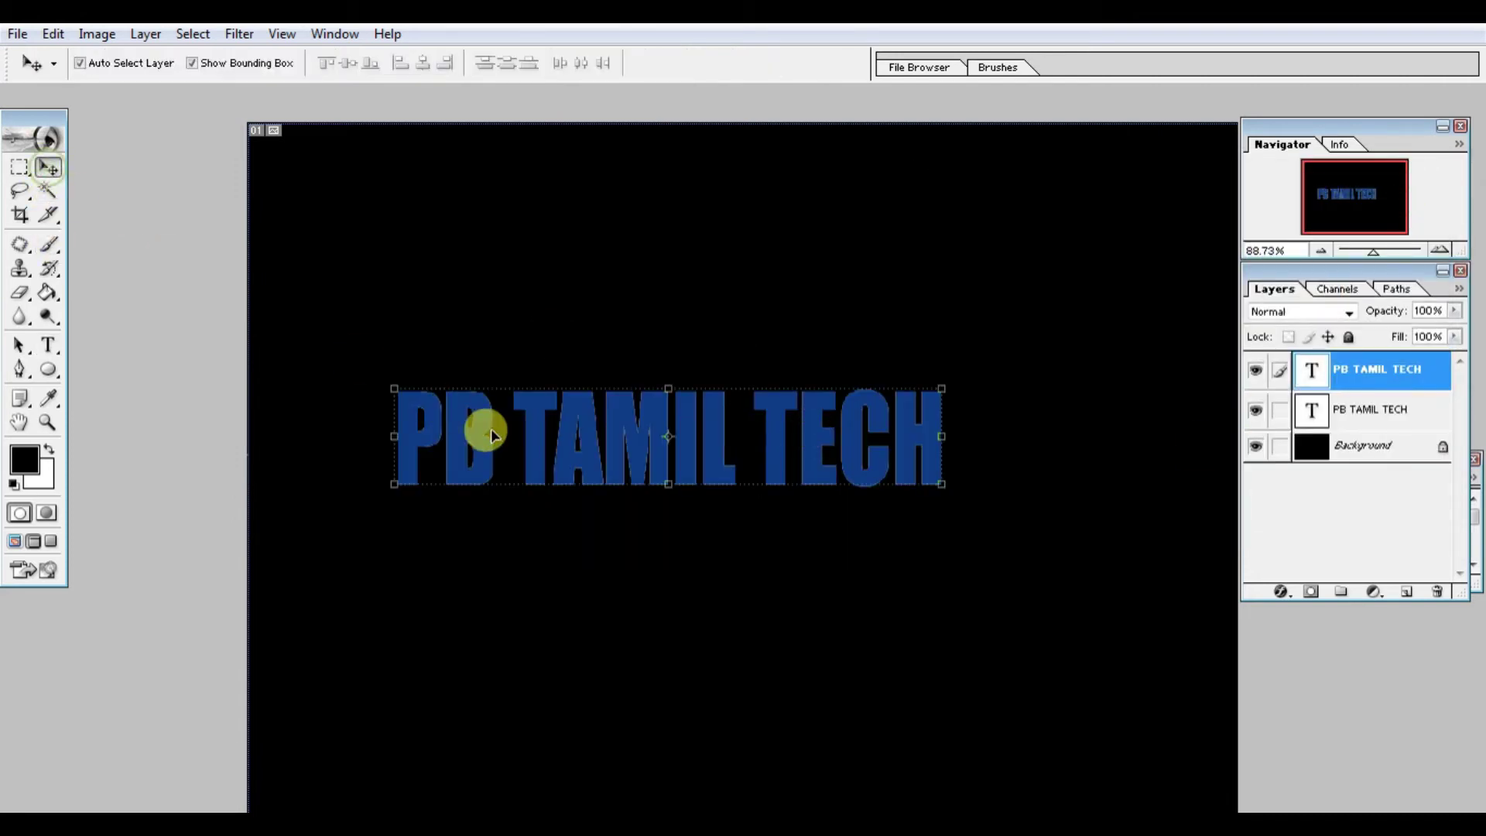
left_click_drag(544, 441, 549, 441)
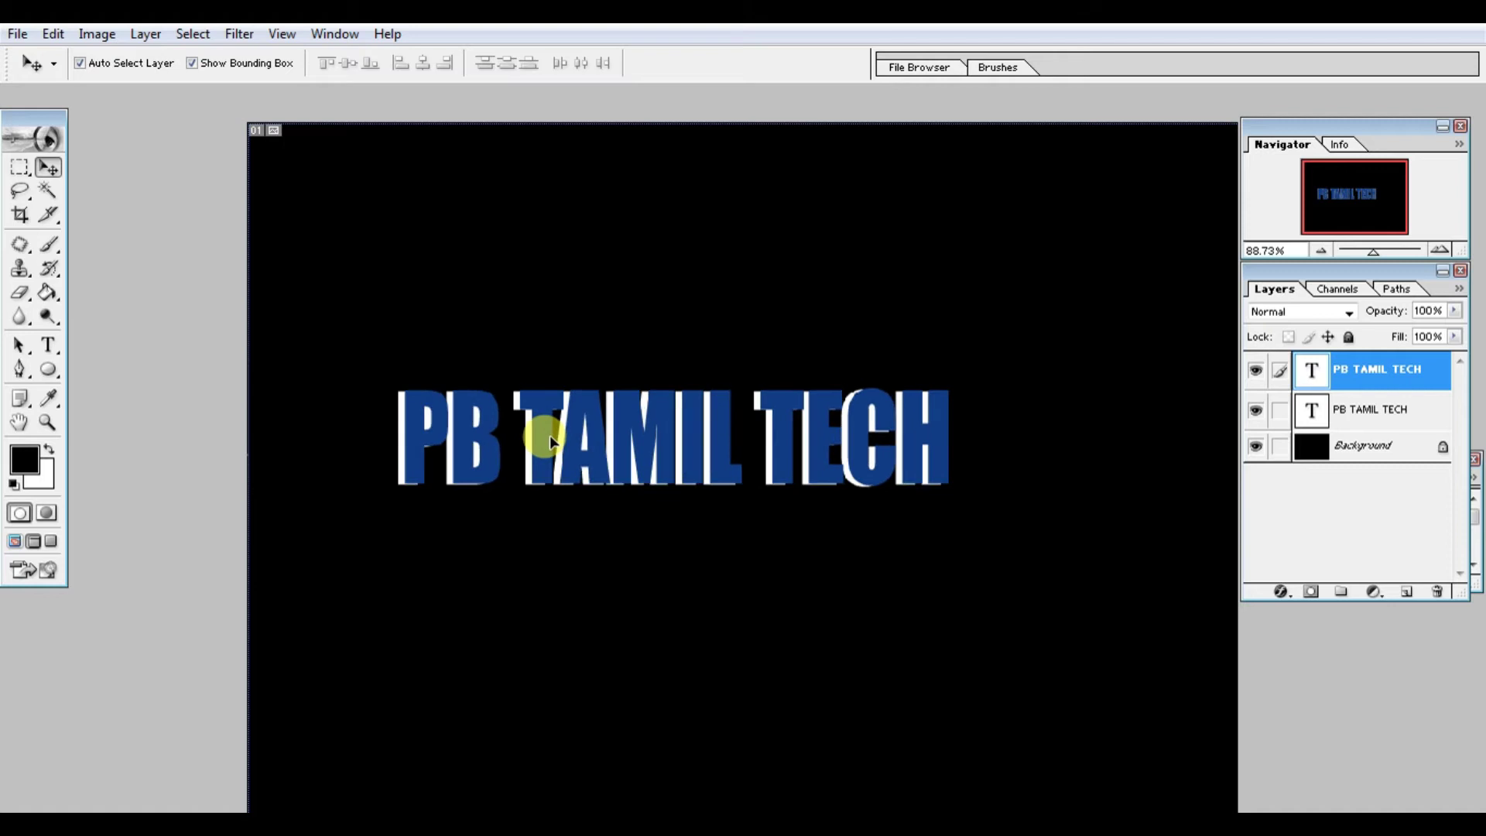
key("Right")
key("Right")
key("Right")
left_click_drag(617, 426, 602, 426)
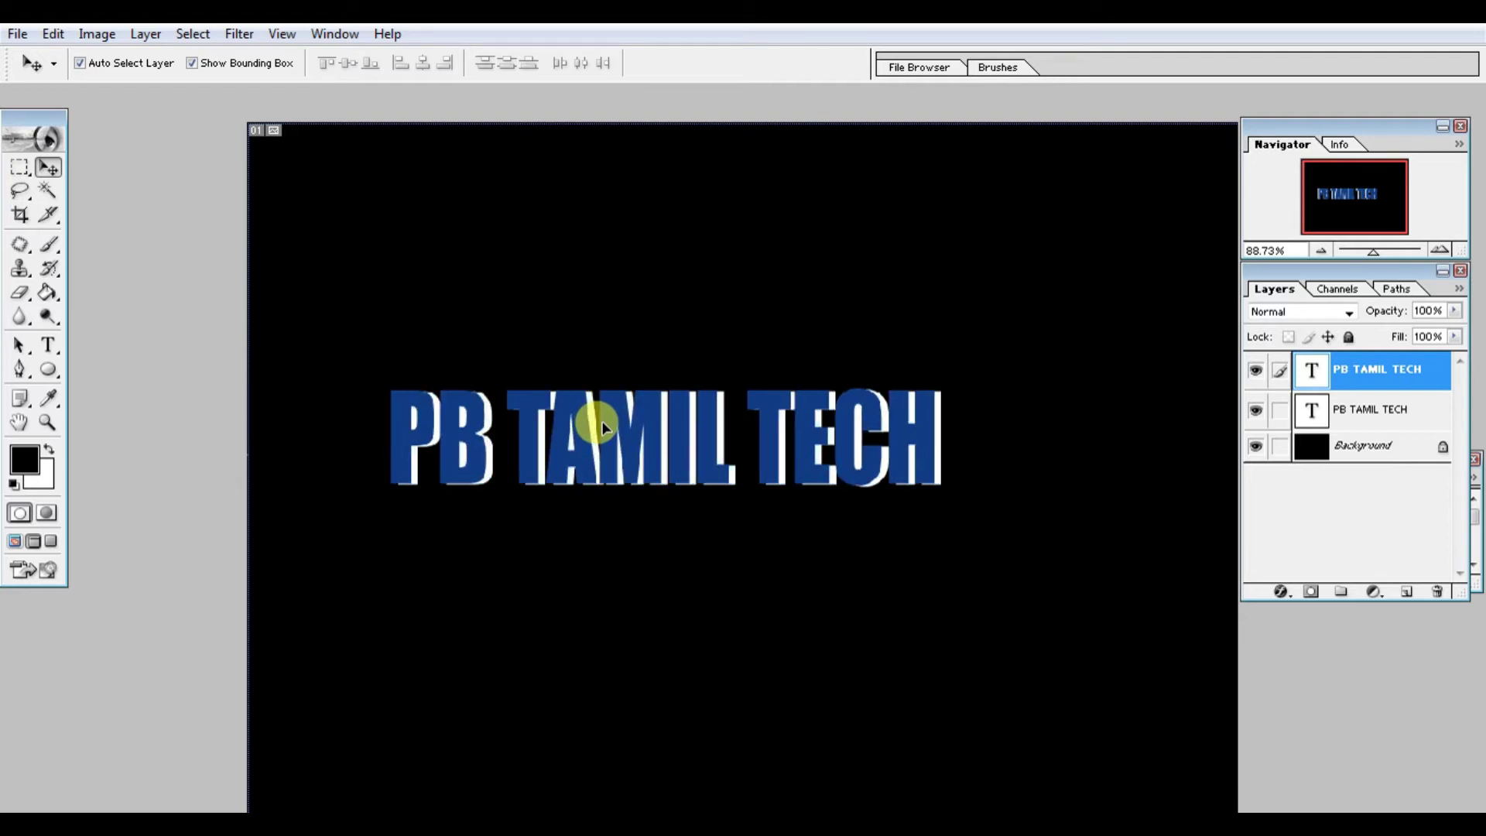
key("Left")
key("Left")
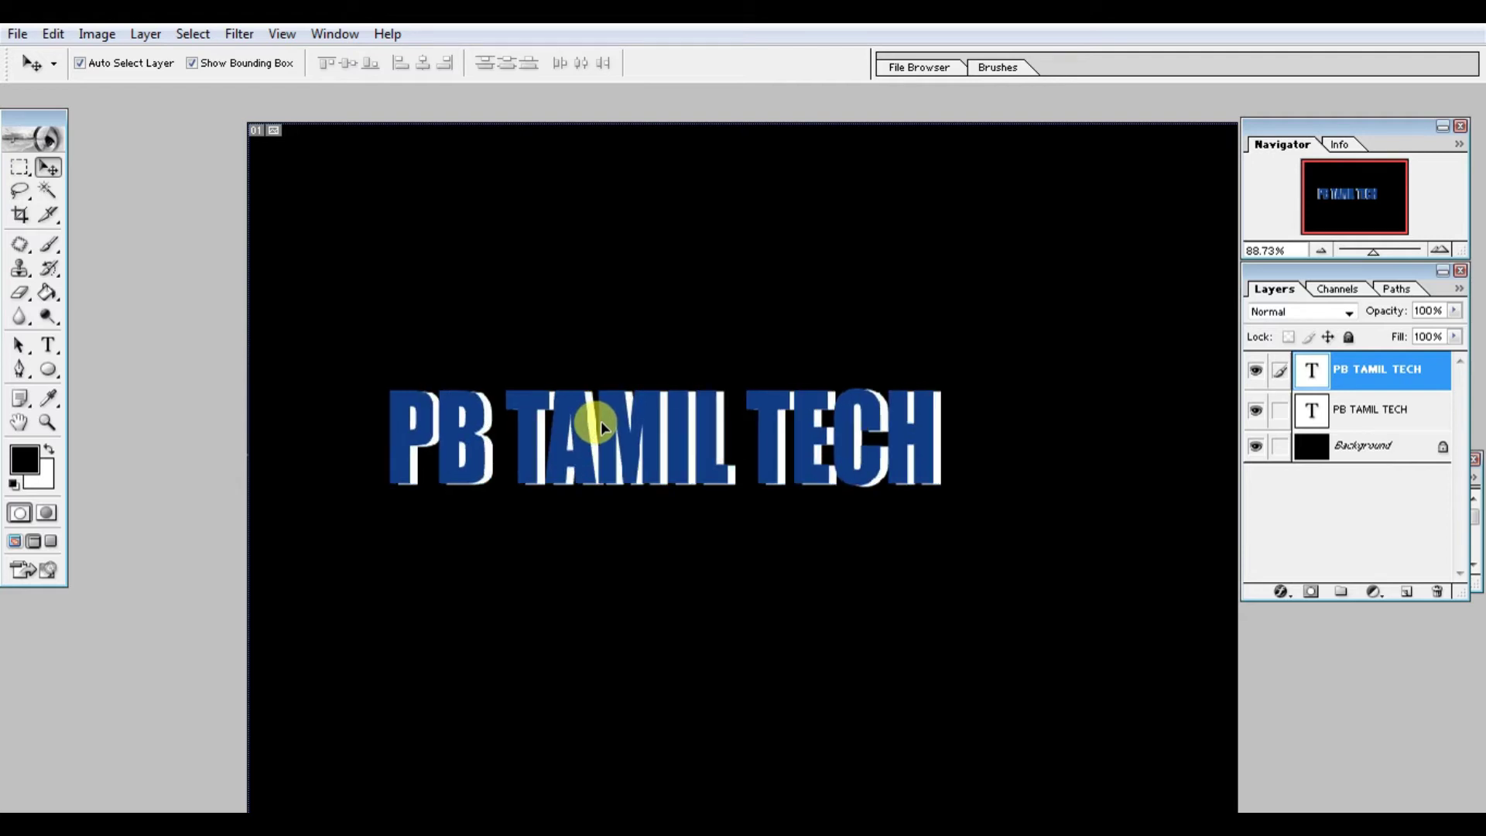
key("Right")
key("Right")
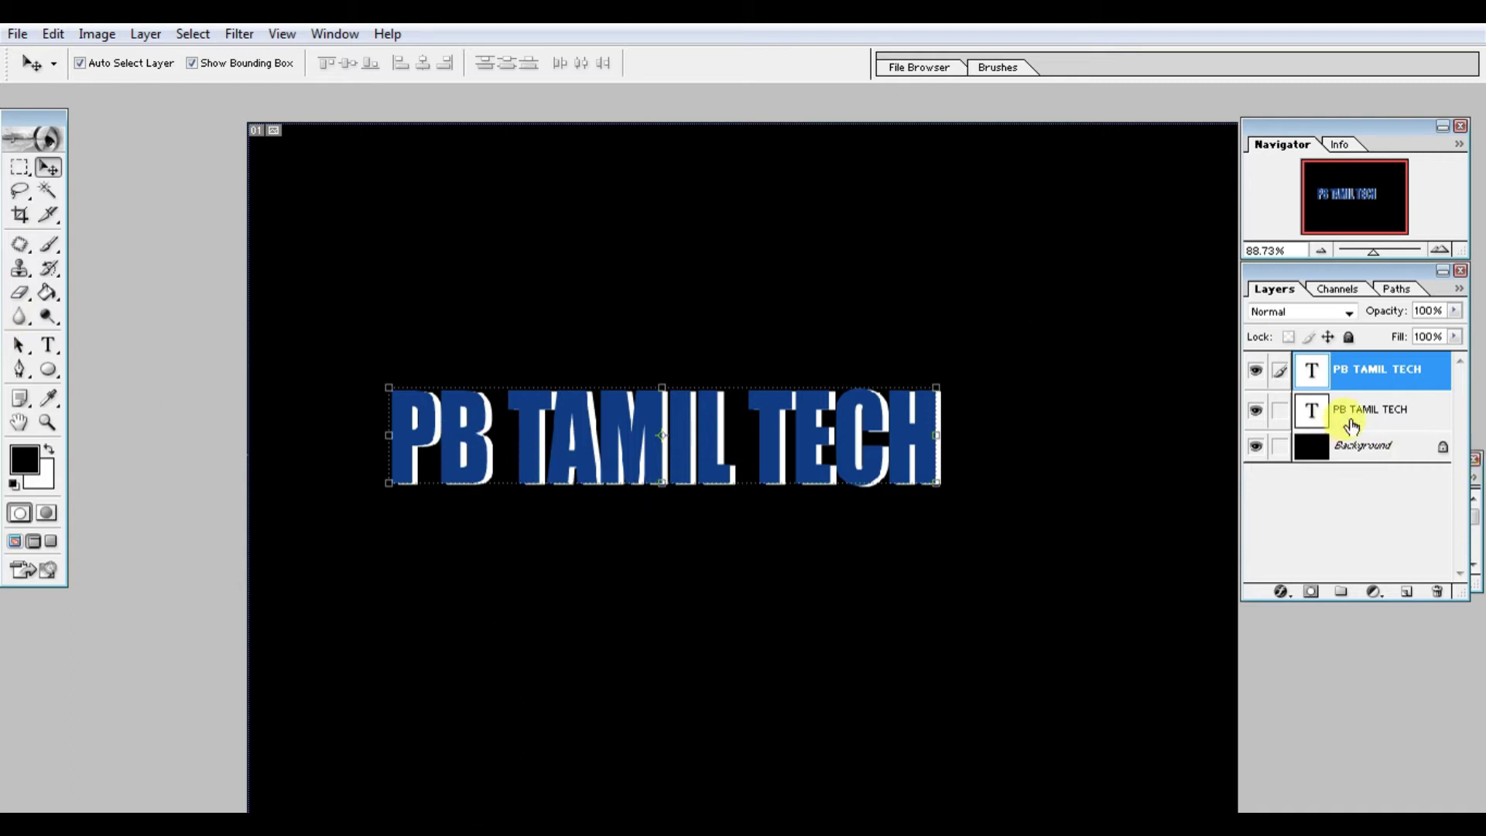
Duplicate the blue text layer and select all of the copy's text.
right_click(1356, 374)
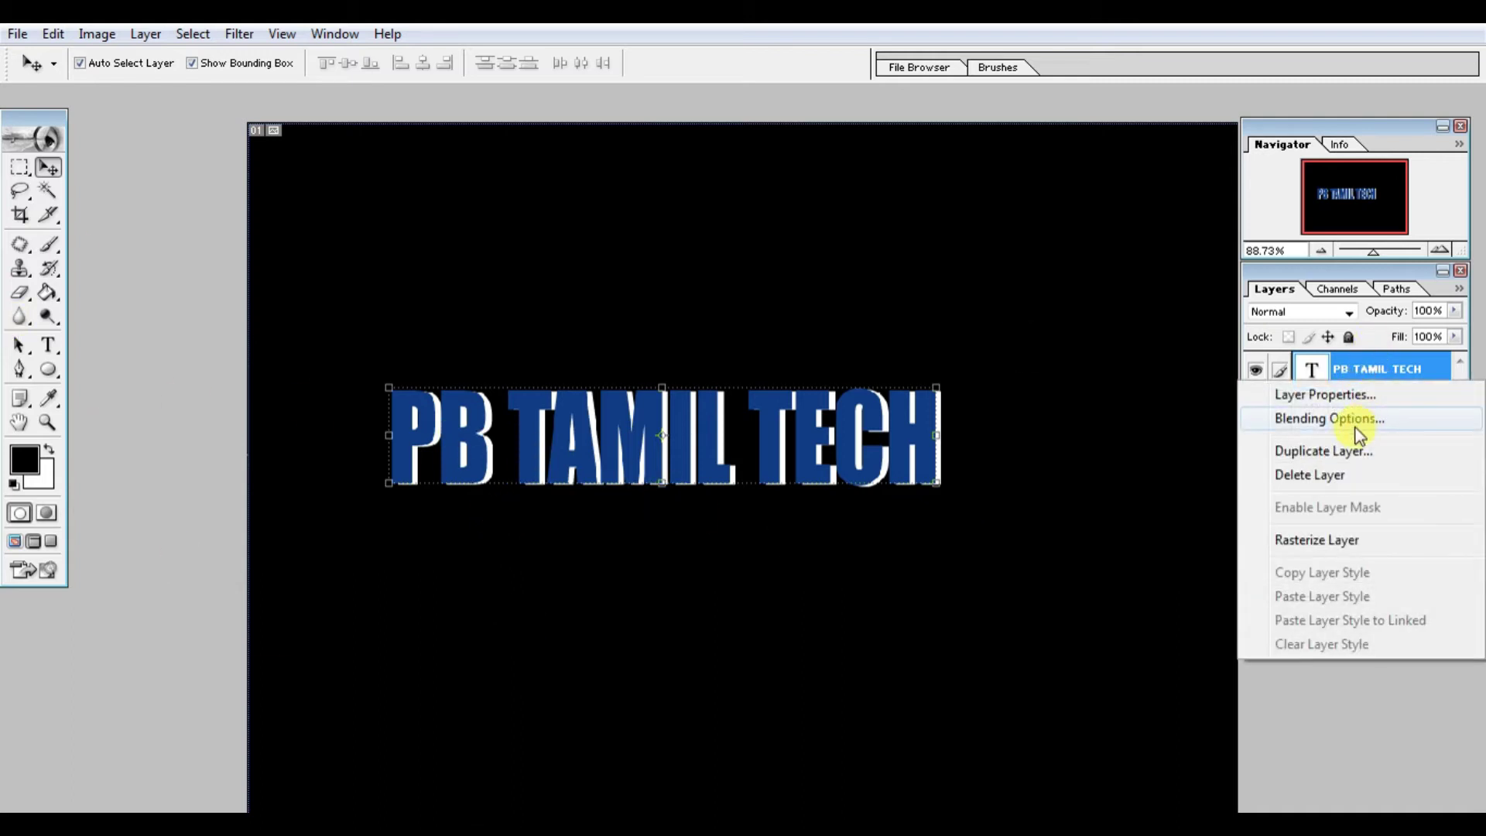
left_click(1325, 450)
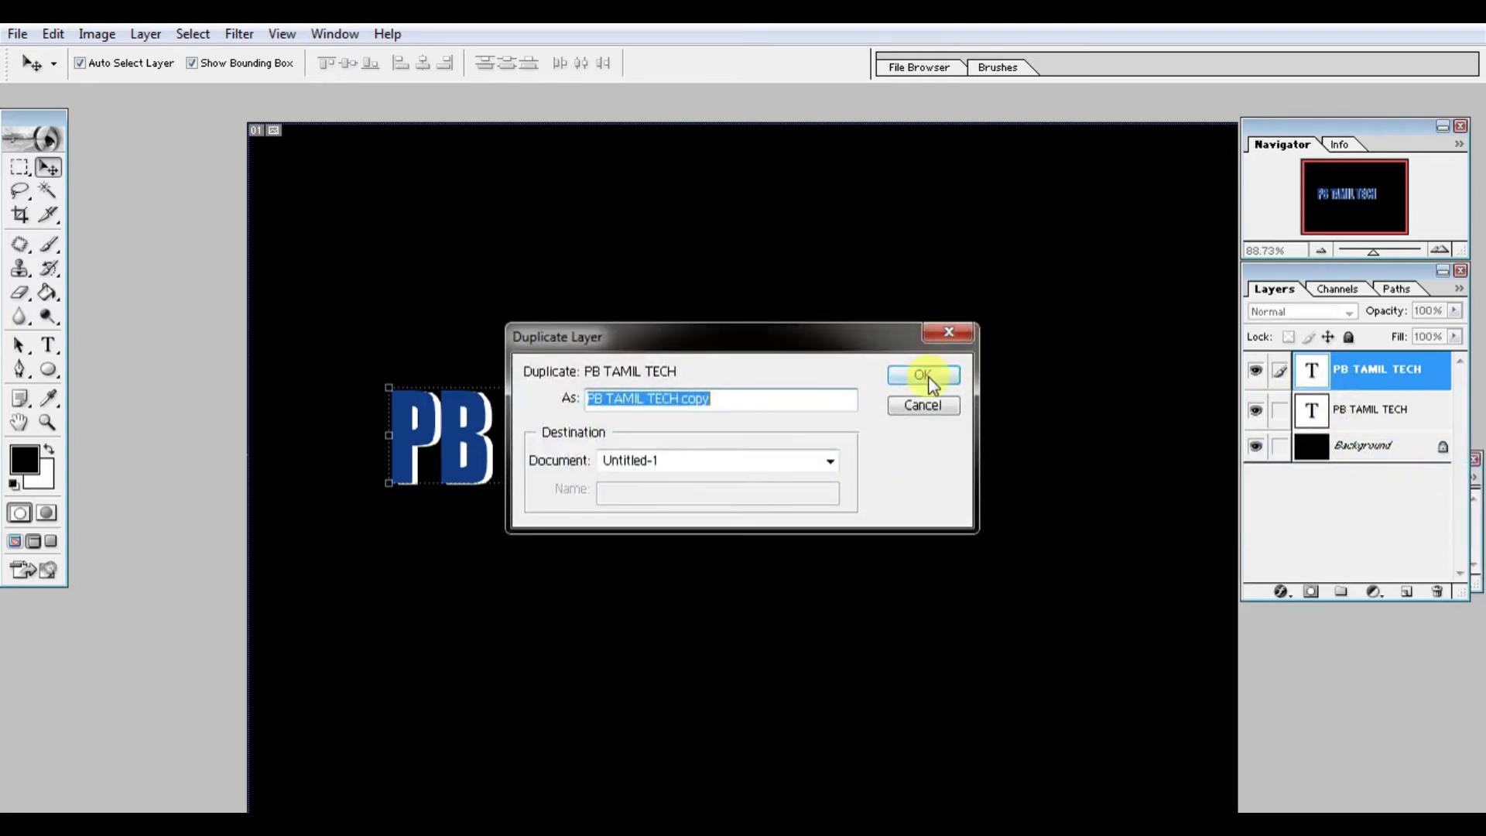
left_click(928, 379)
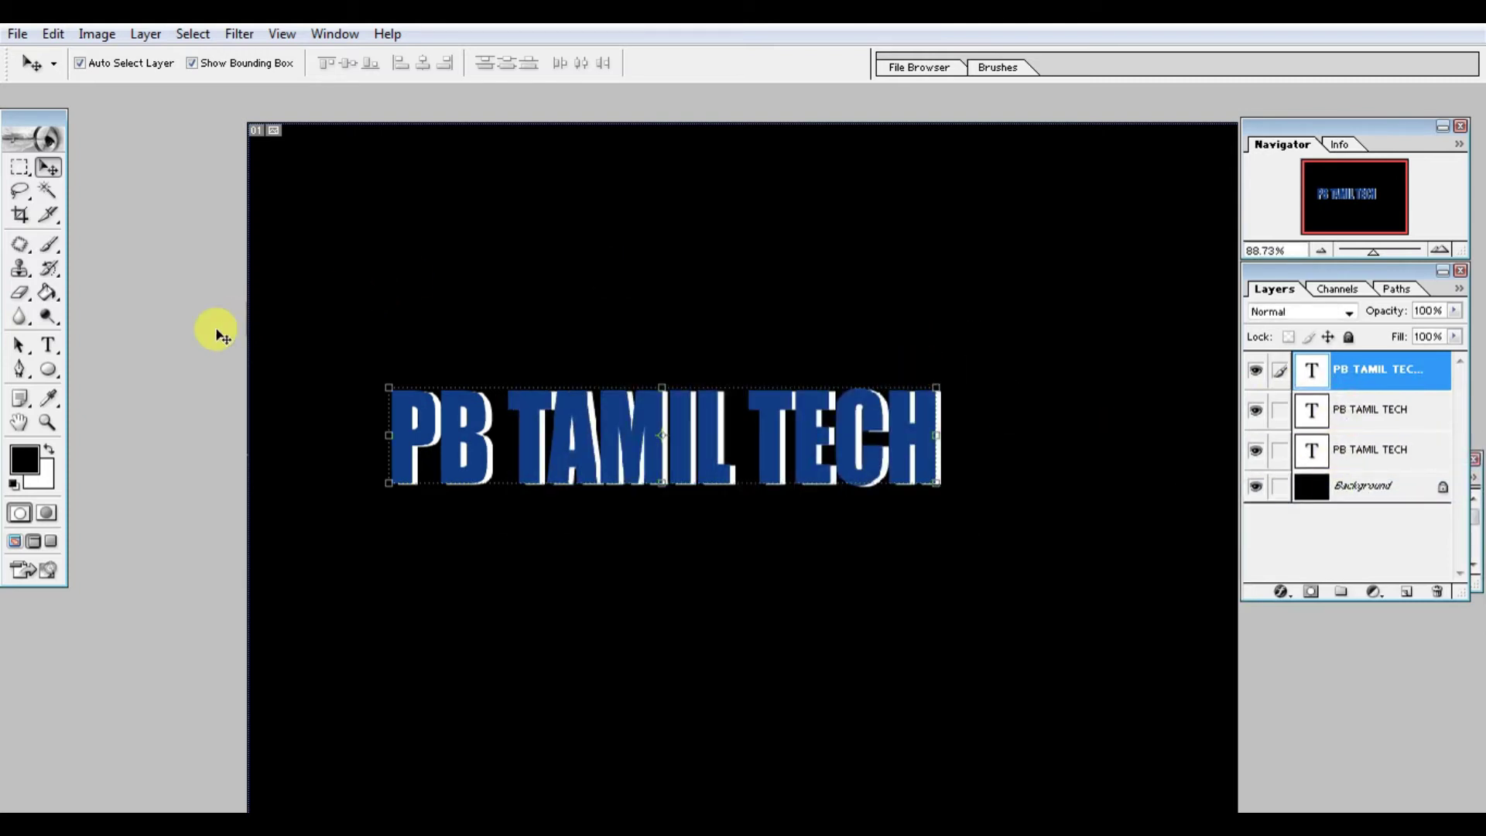
left_click(48, 344)
left_click(503, 433)
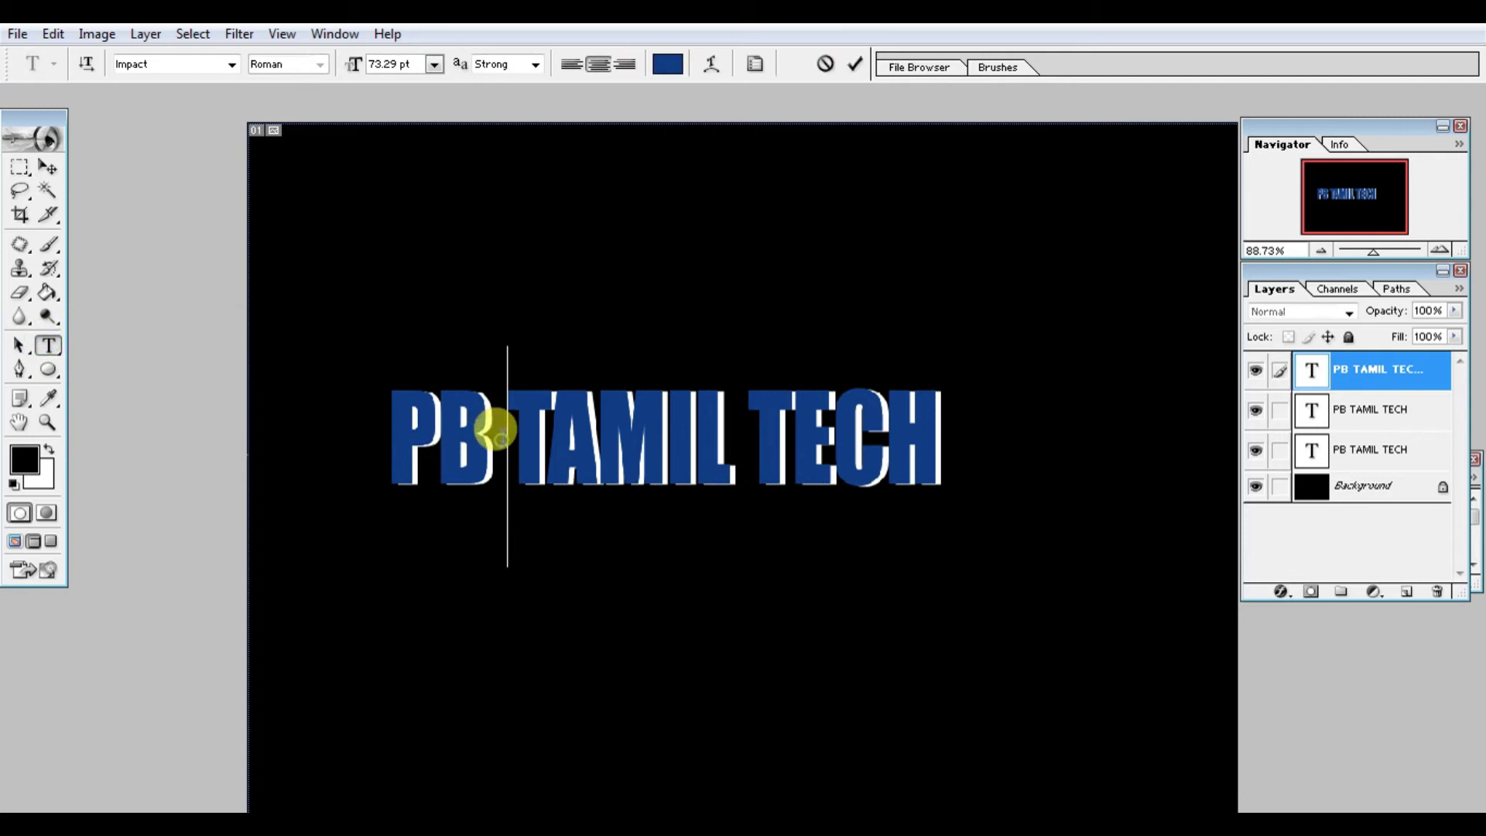
key("ctrl+a")
Recolour the copy's PB TAMIL TECH text crimson red and commit the edit.
left_click(682, 68)
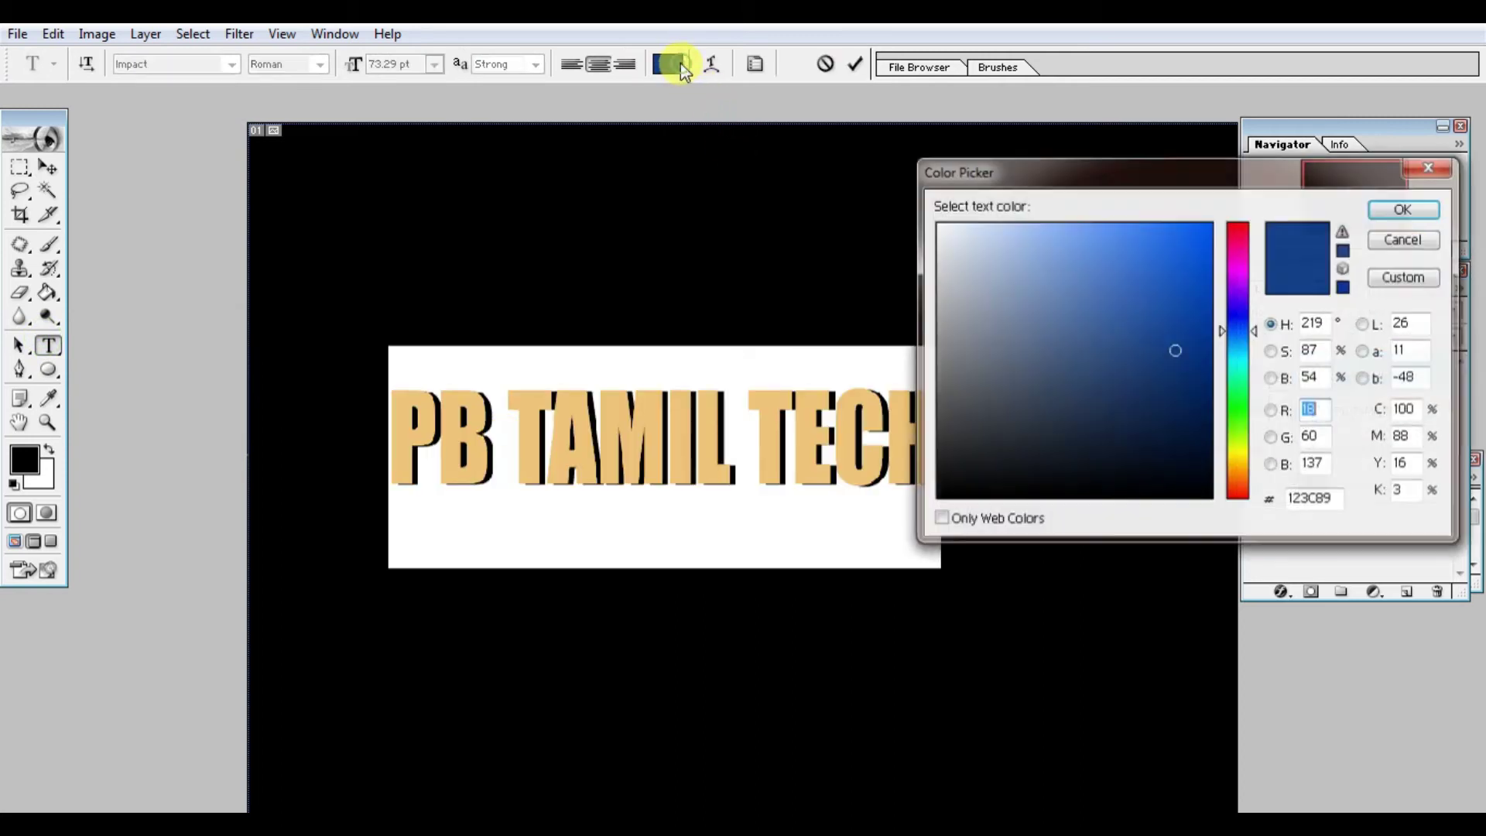
left_click(1238, 230)
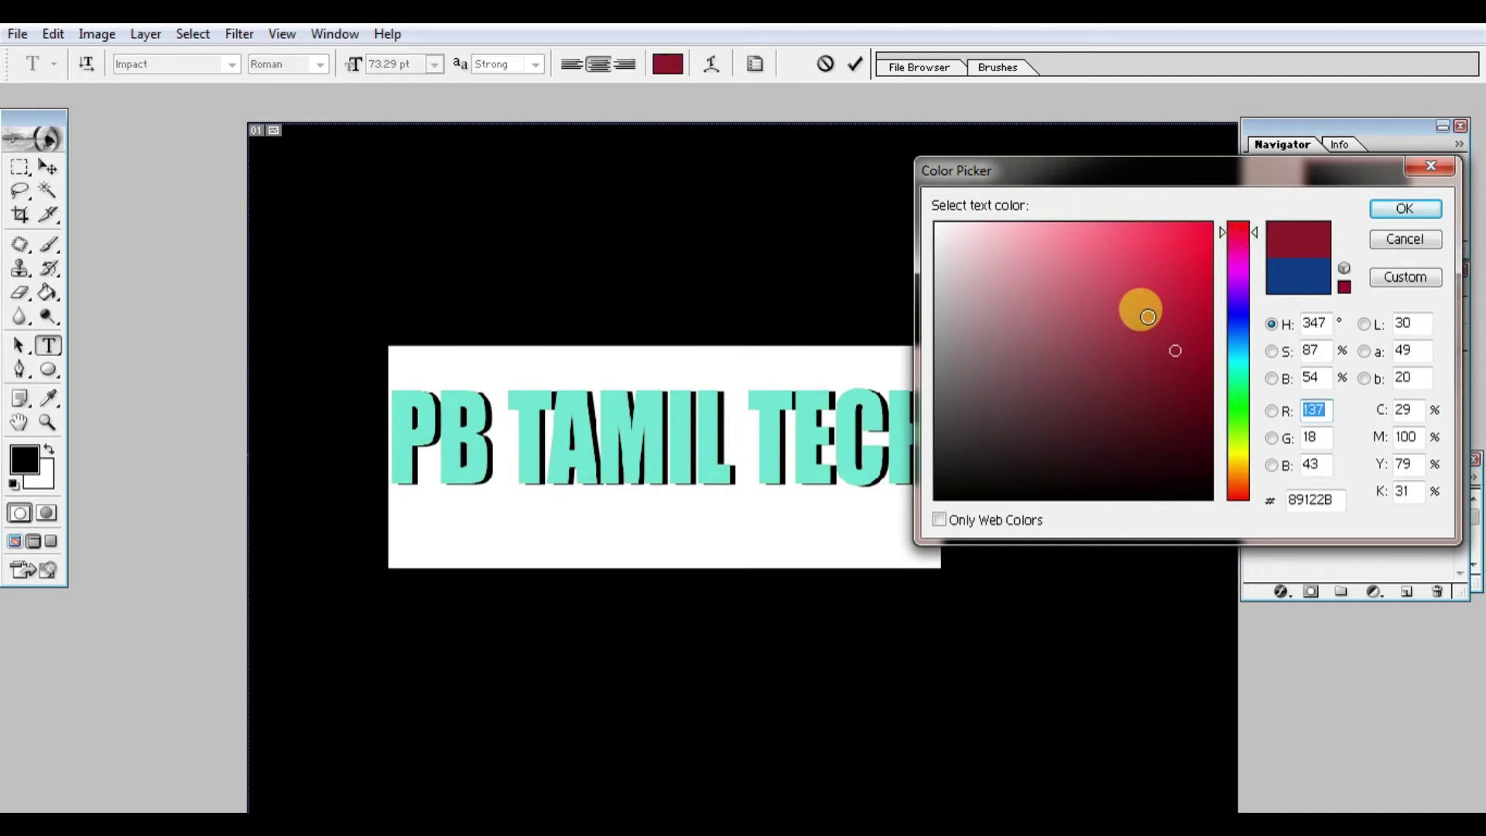
left_click(1153, 305)
left_click(1402, 209)
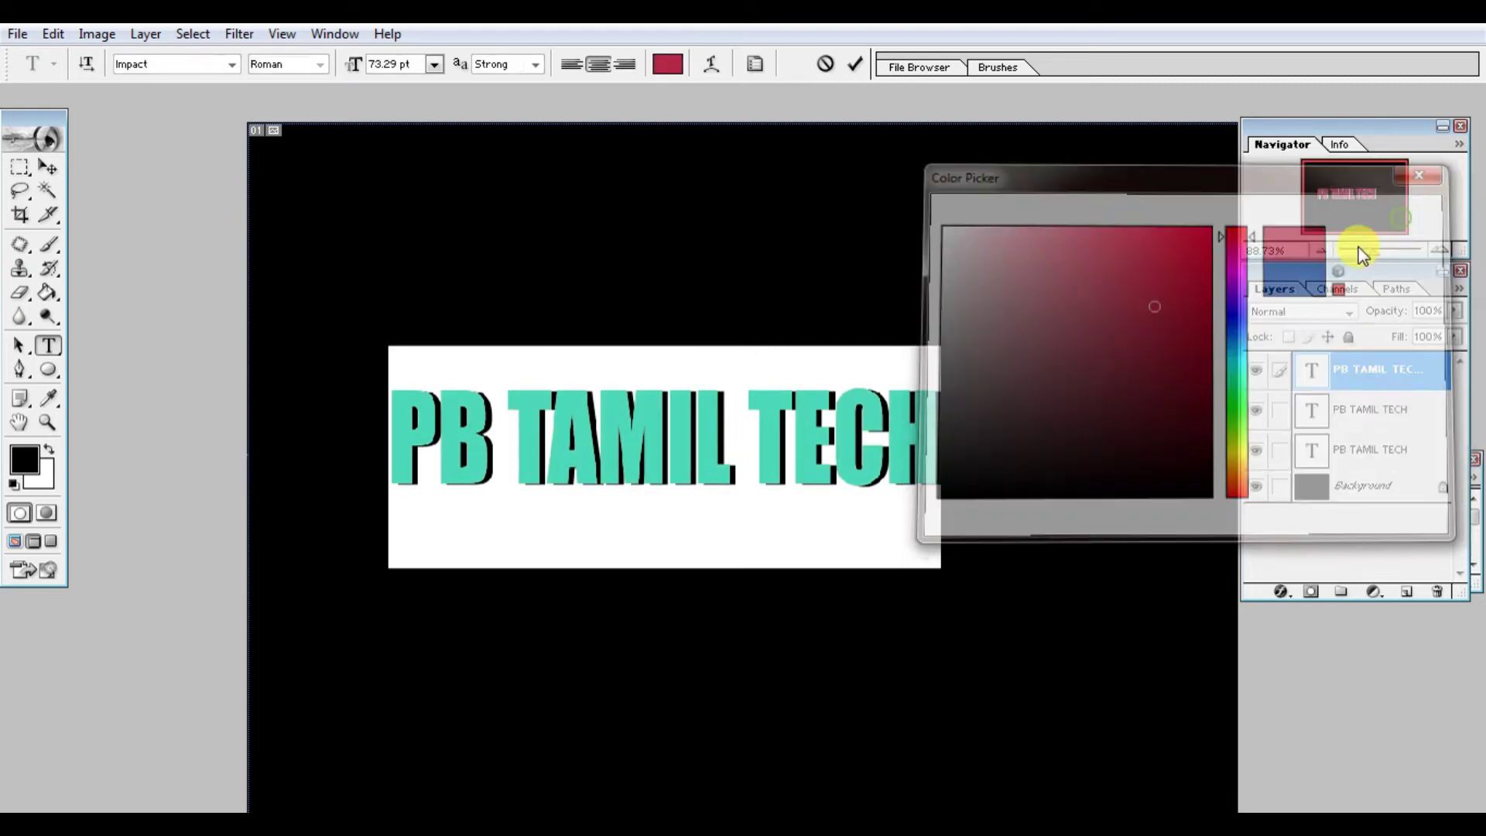
left_click(755, 457)
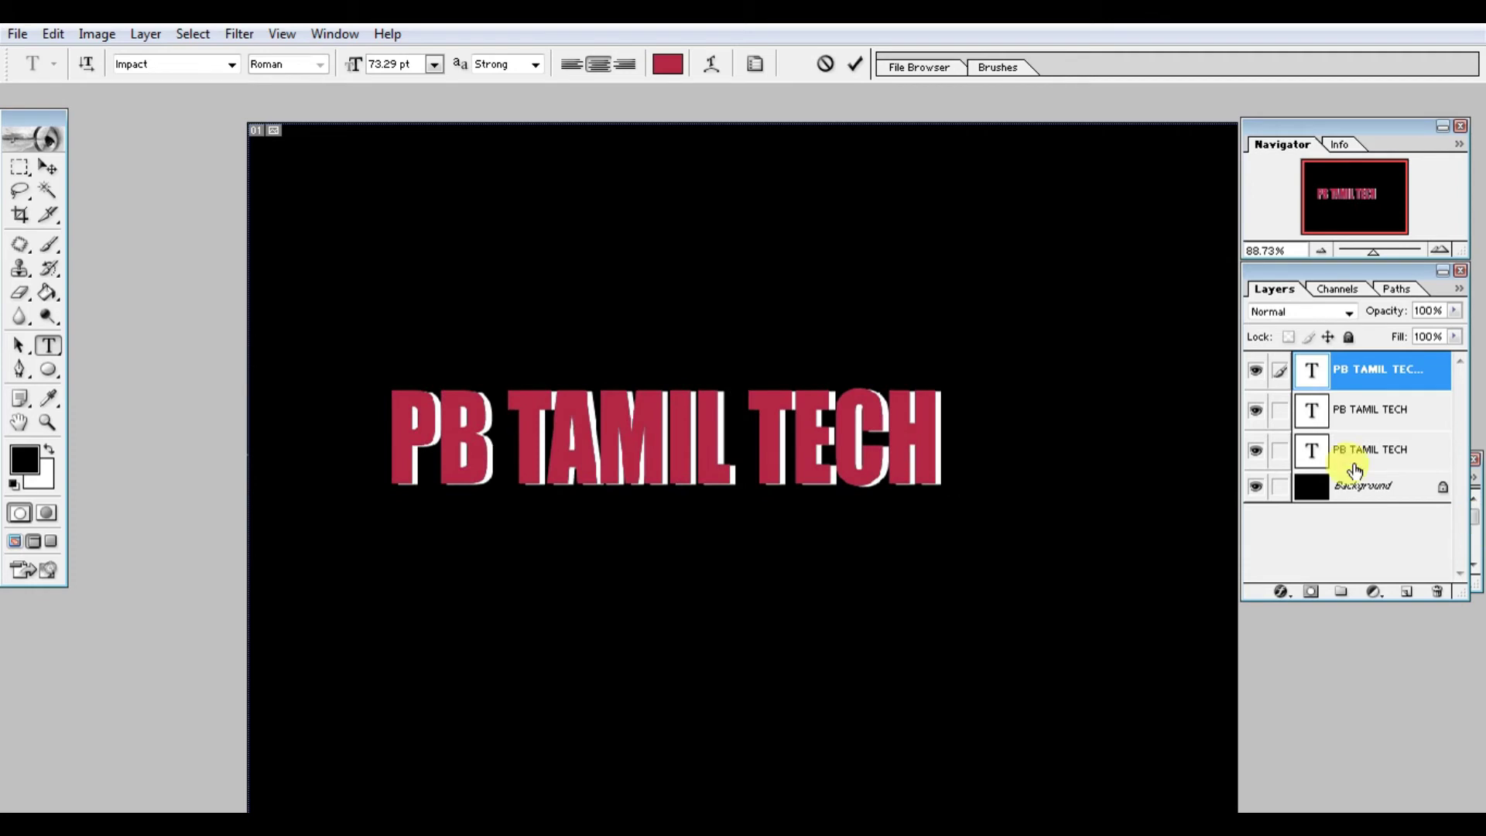
left_click(47, 166)
Shift the crimson text slightly right and down over the blue copy.
mouse_move(562, 432)
left_mouse_down()
mouse_move(559, 452)
mouse_move(550, 441)
left_mouse_up()
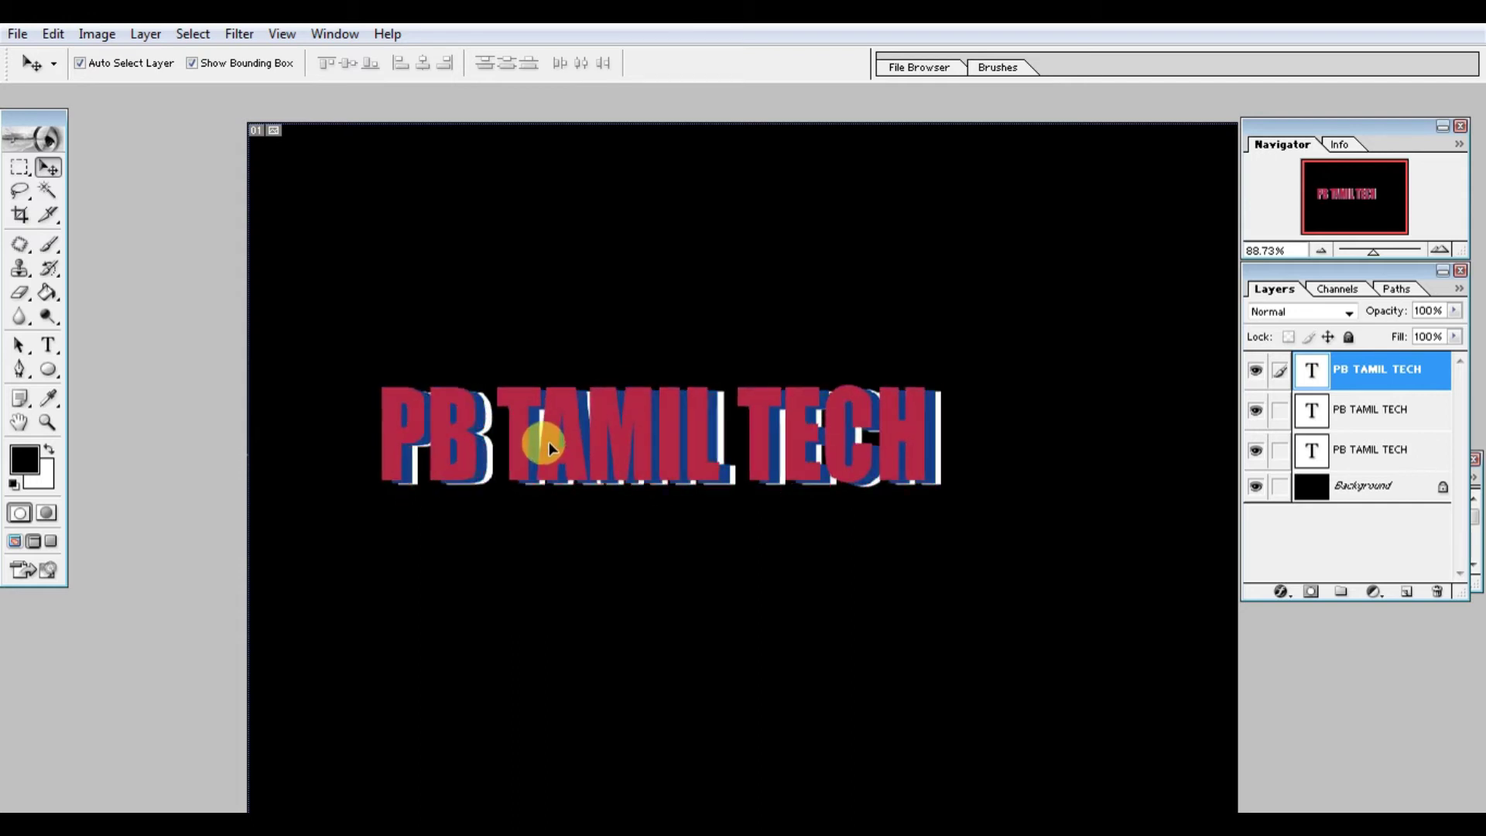
mouse_move(549, 441)
left_mouse_down()
mouse_move(573, 455)
mouse_move(560, 439)
left_mouse_up()
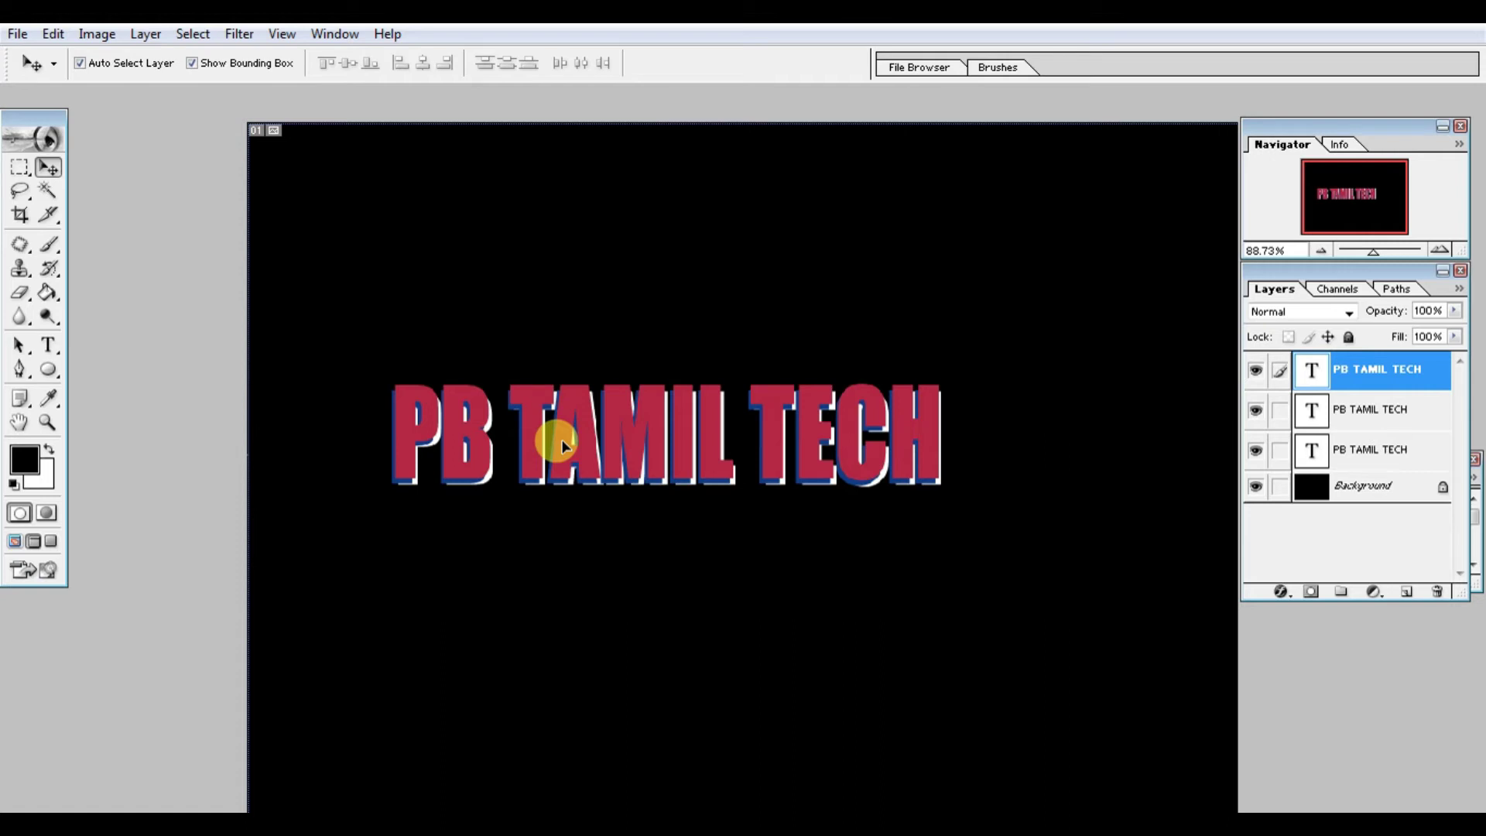
left_click_drag(561, 444, 559, 450)
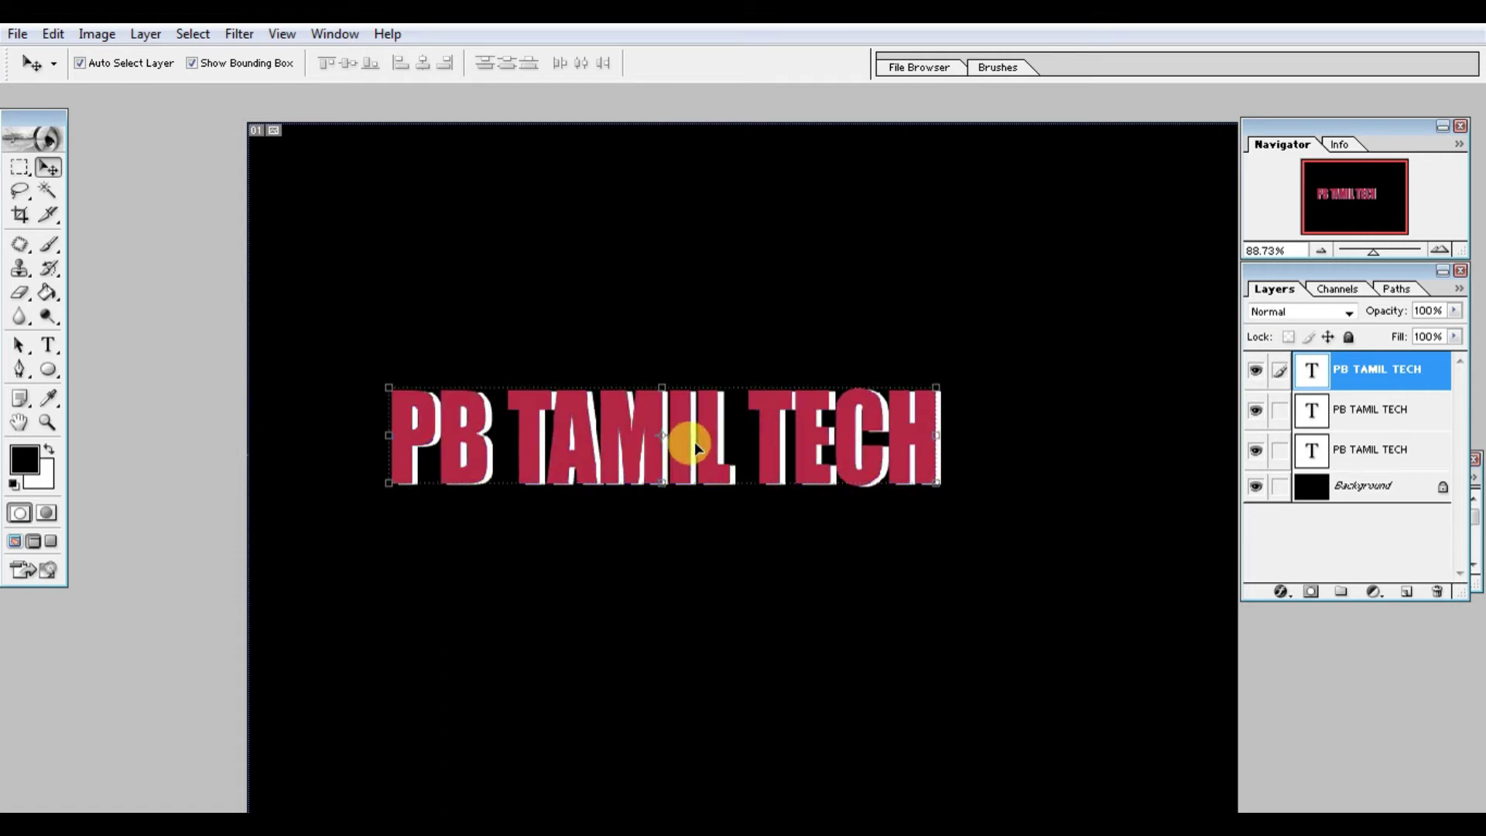
Hide the red layer, load the blue text as a selection, and target the Background layer.
left_click(1254, 371)
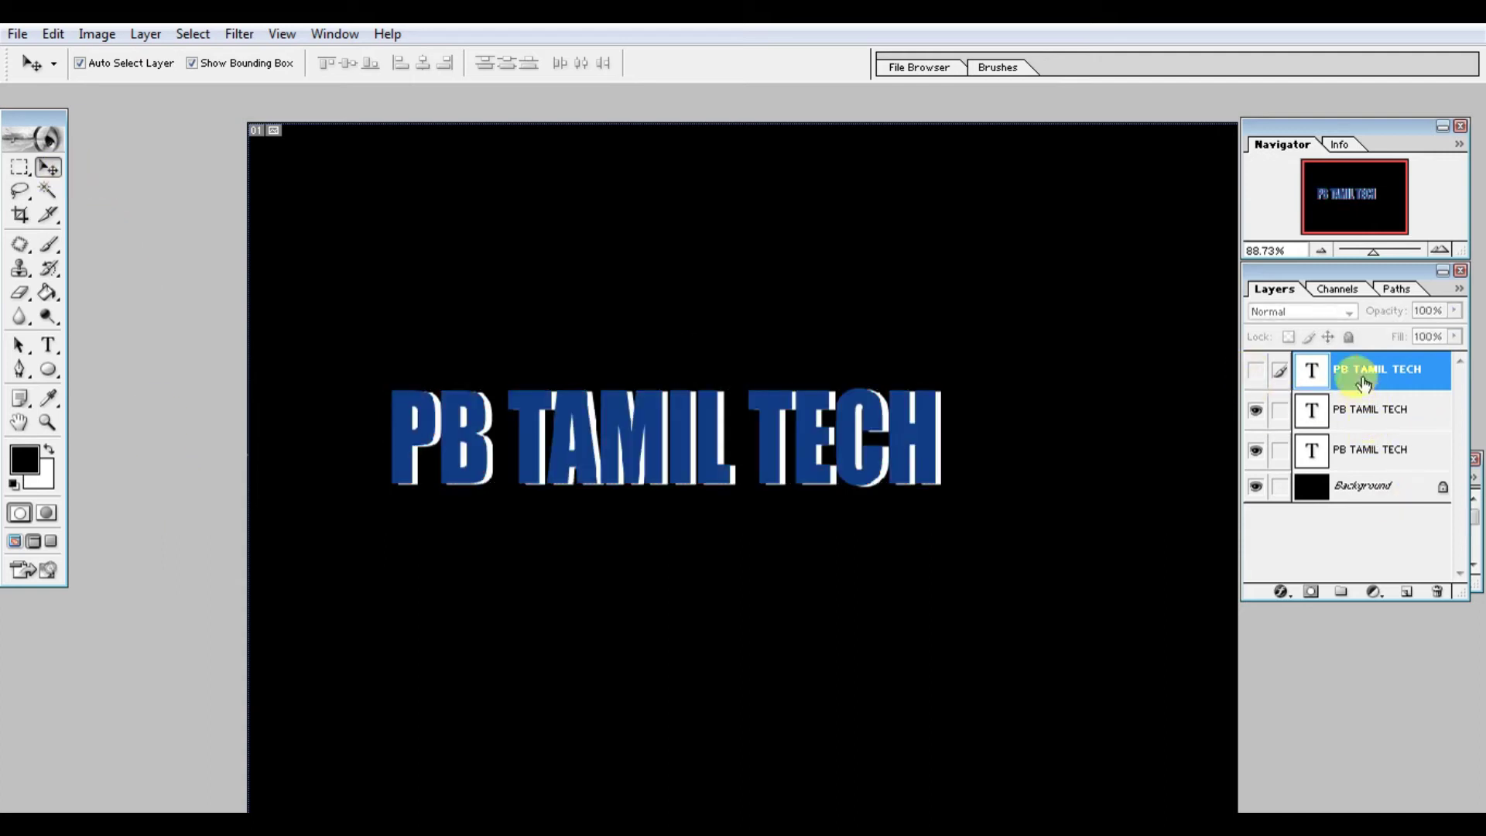
left_click(1256, 412)
left_click(1389, 417)
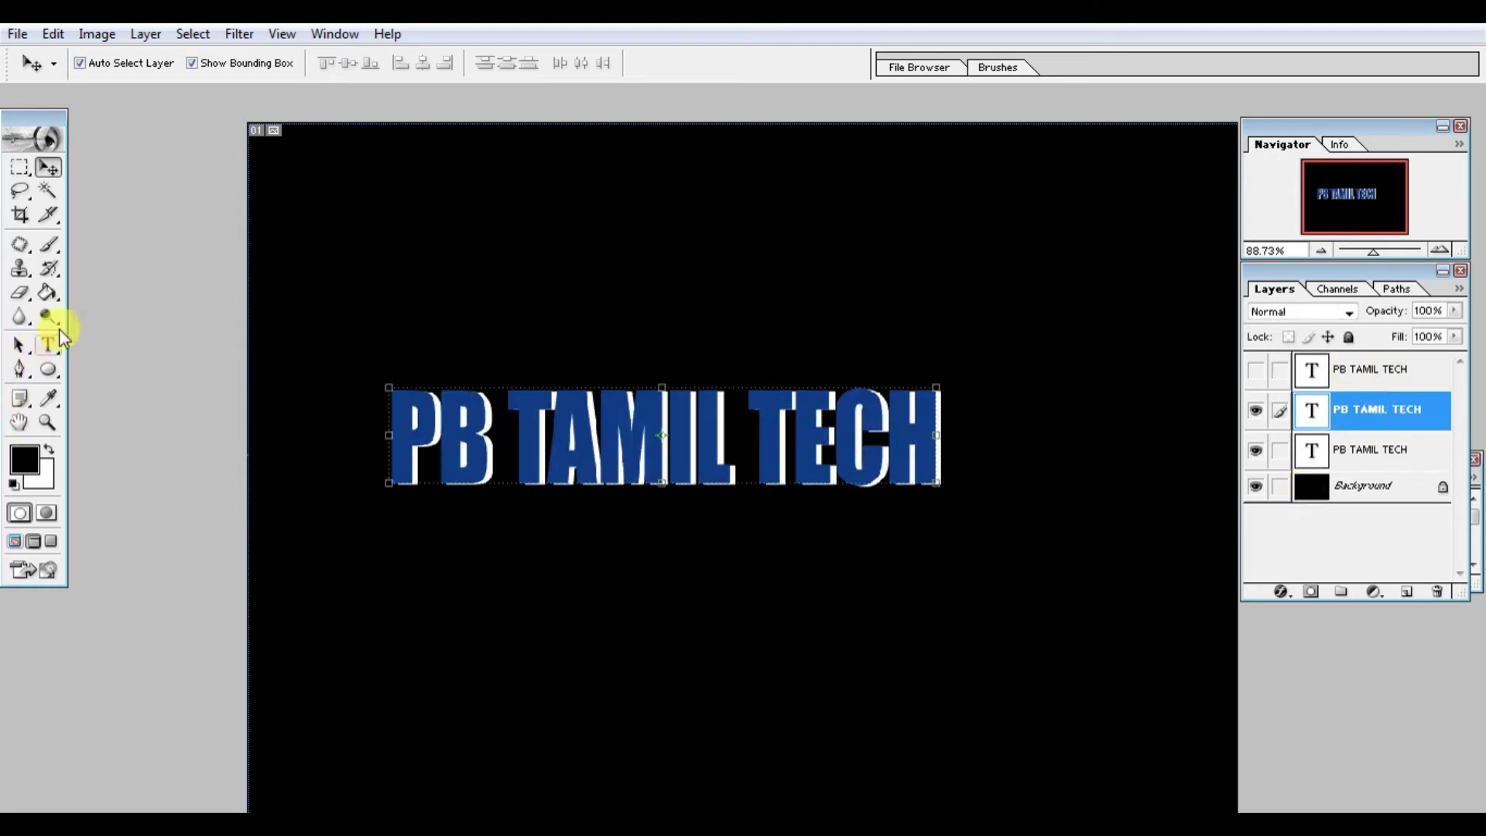
left_click(49, 294)
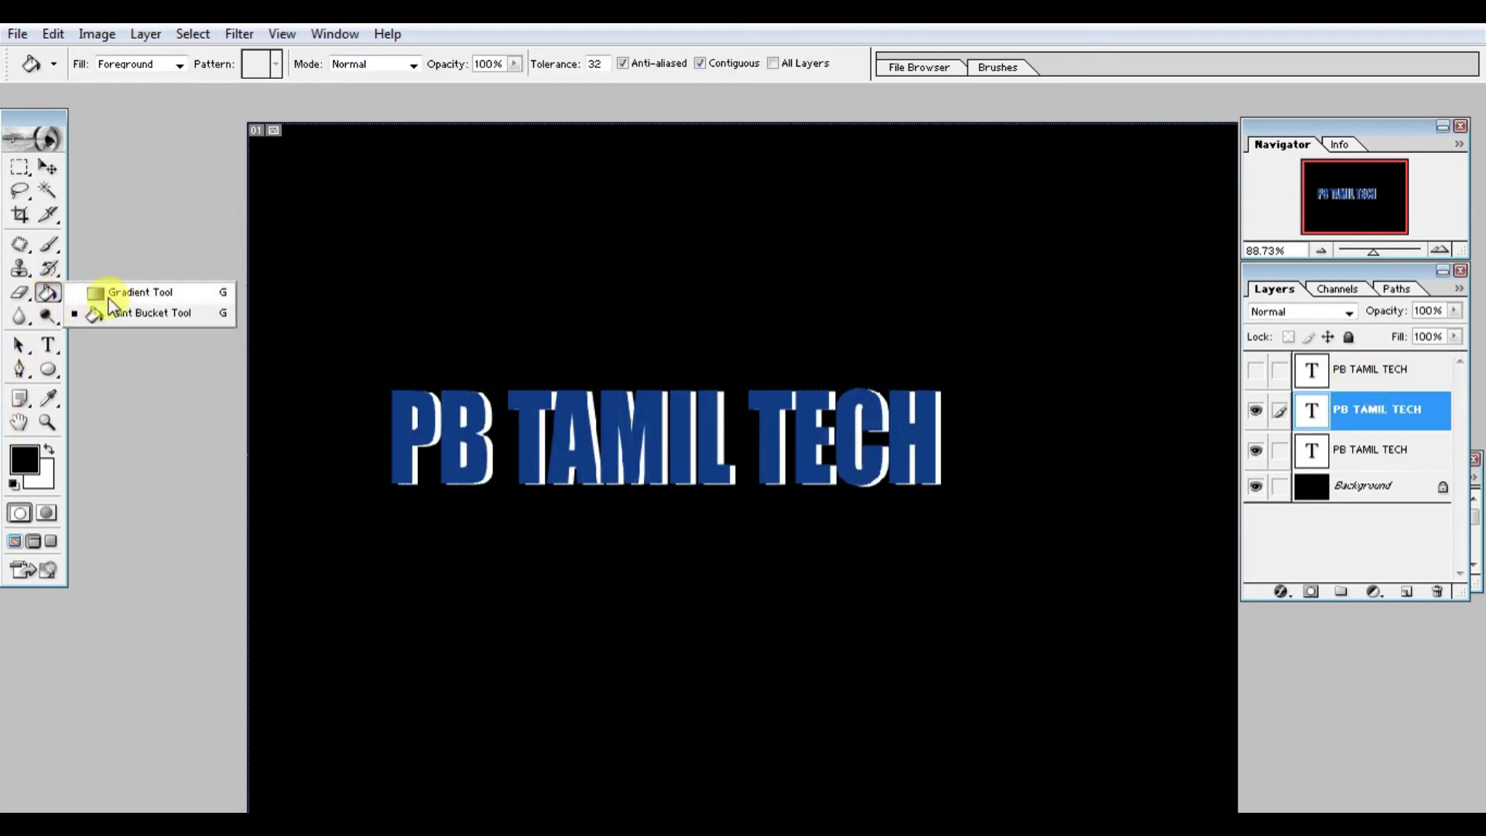
left_click_drag(52, 294, 103, 291)
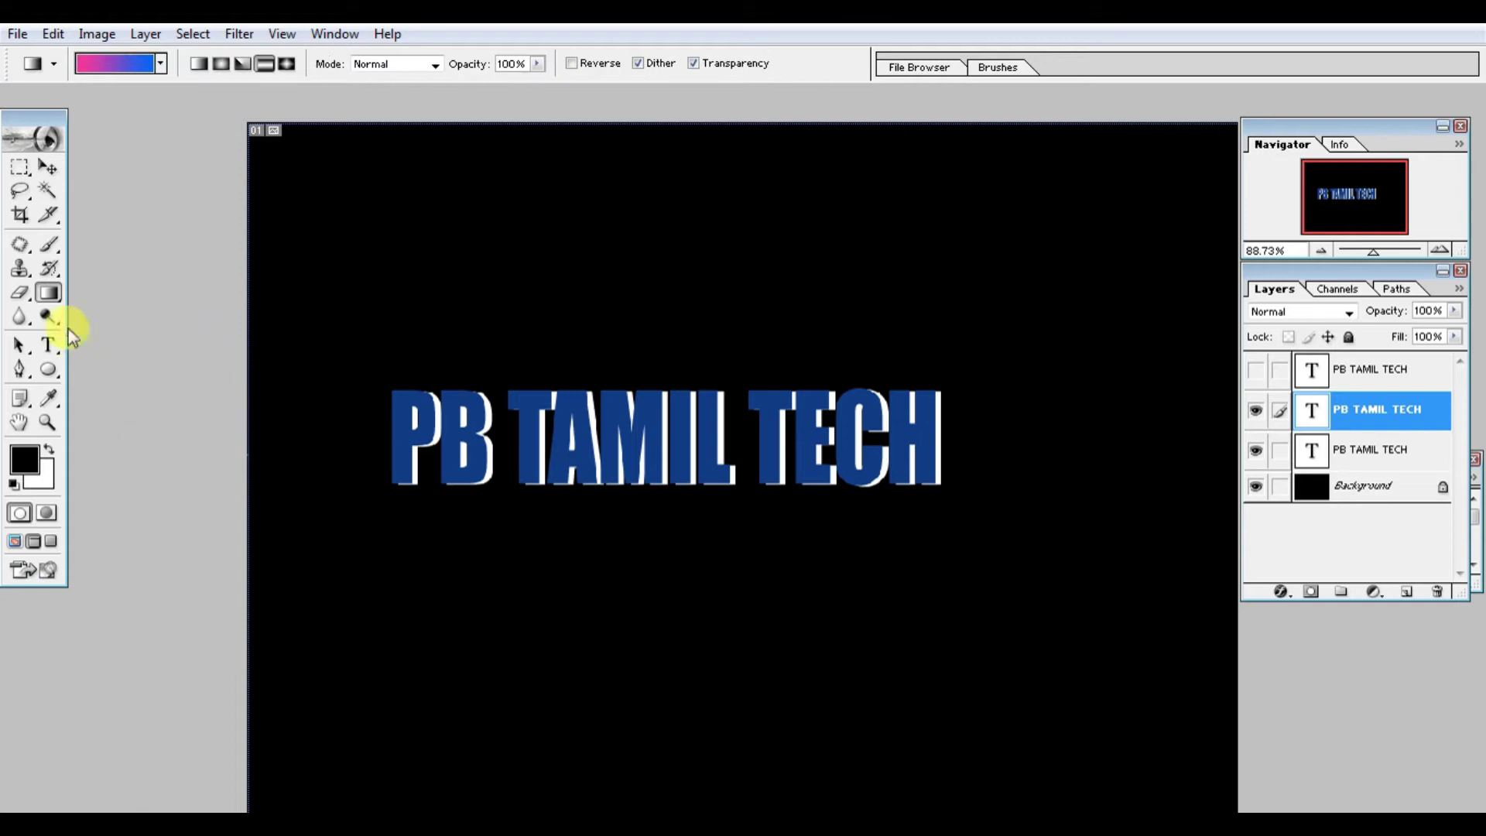
left_click(48, 167)
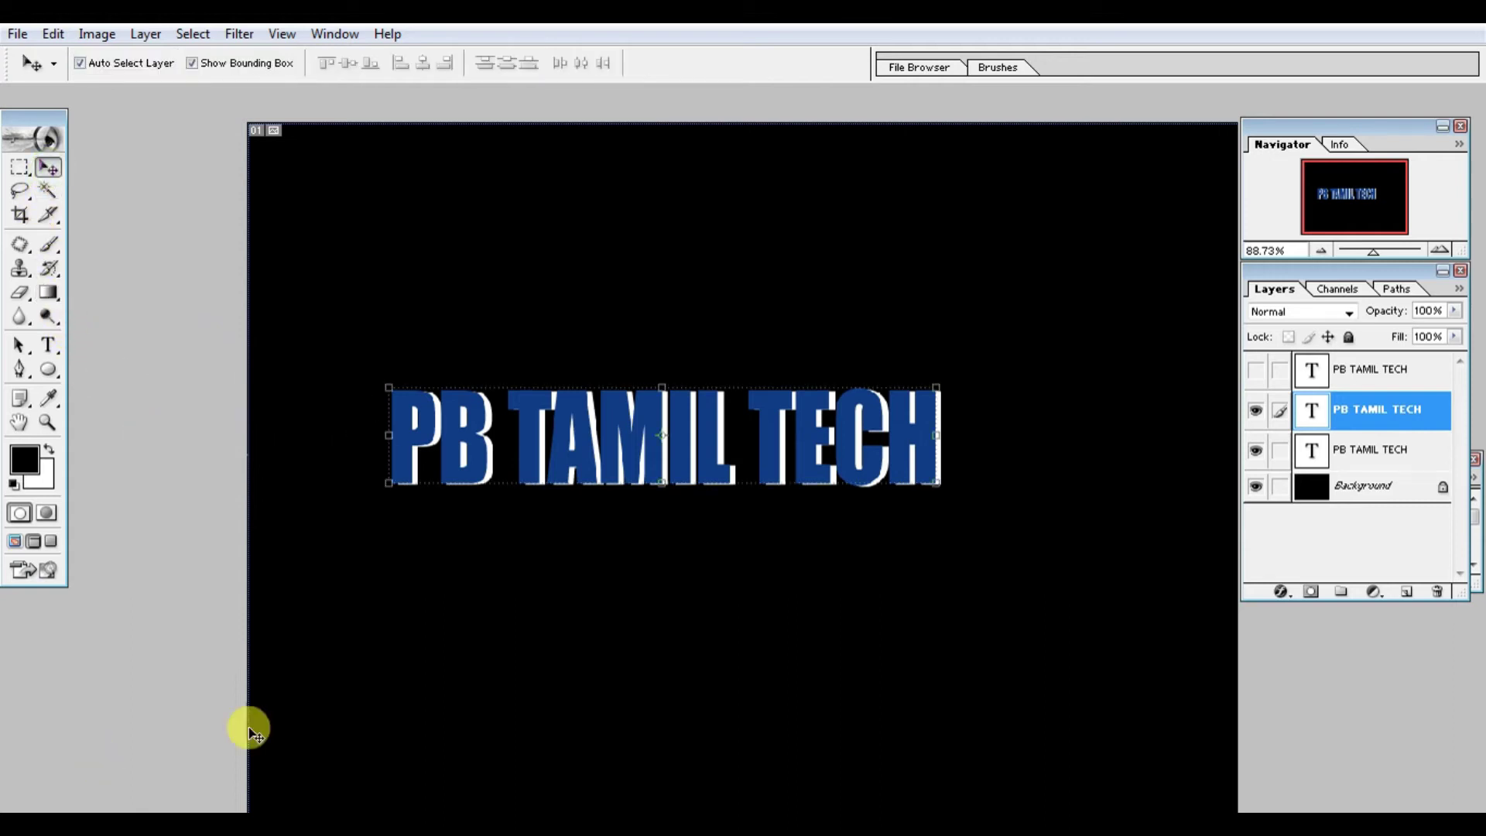
left_click(1382, 409, "ctrl")
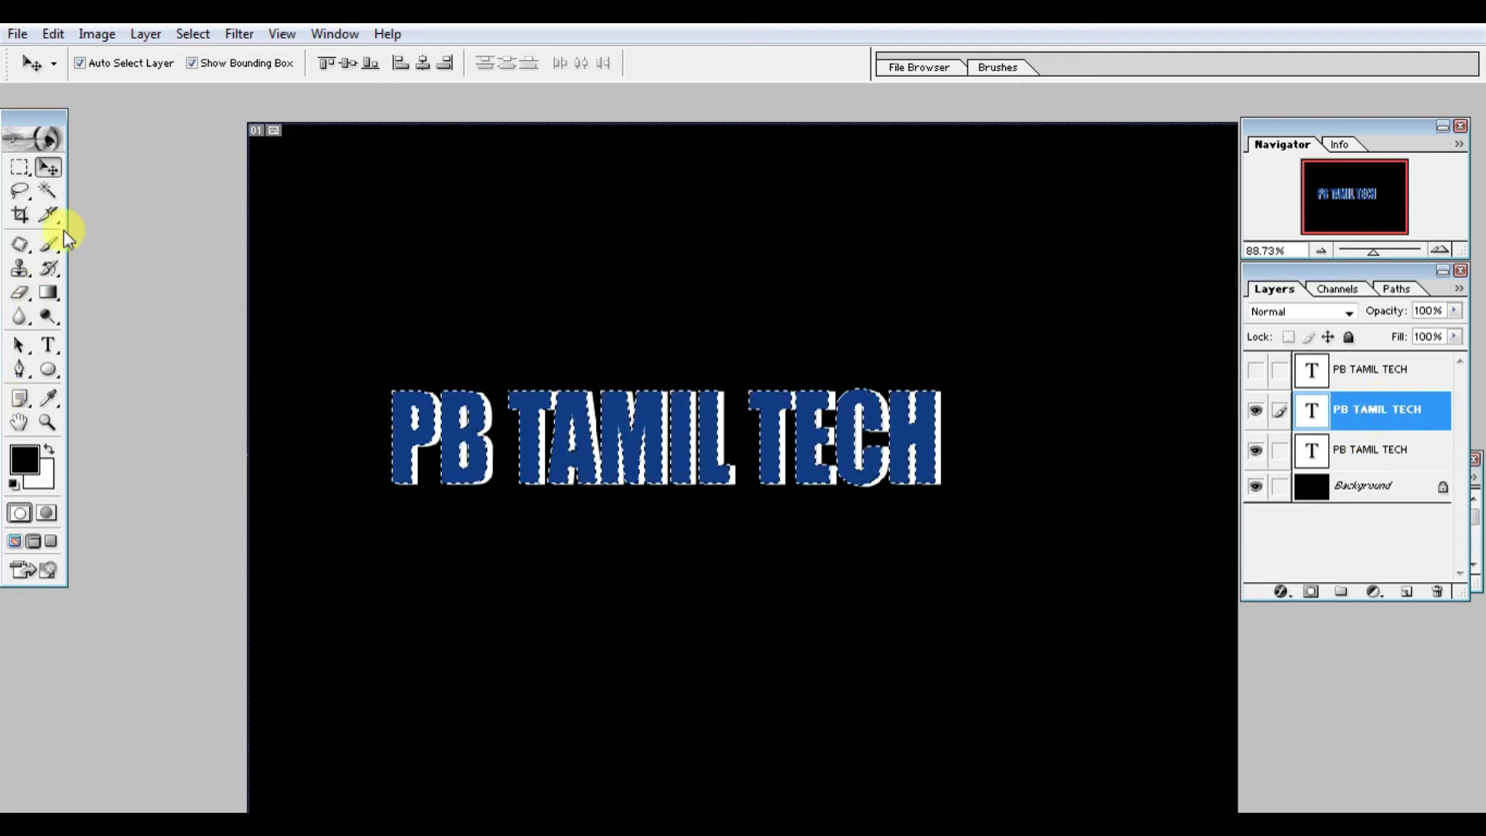
left_click(48, 293)
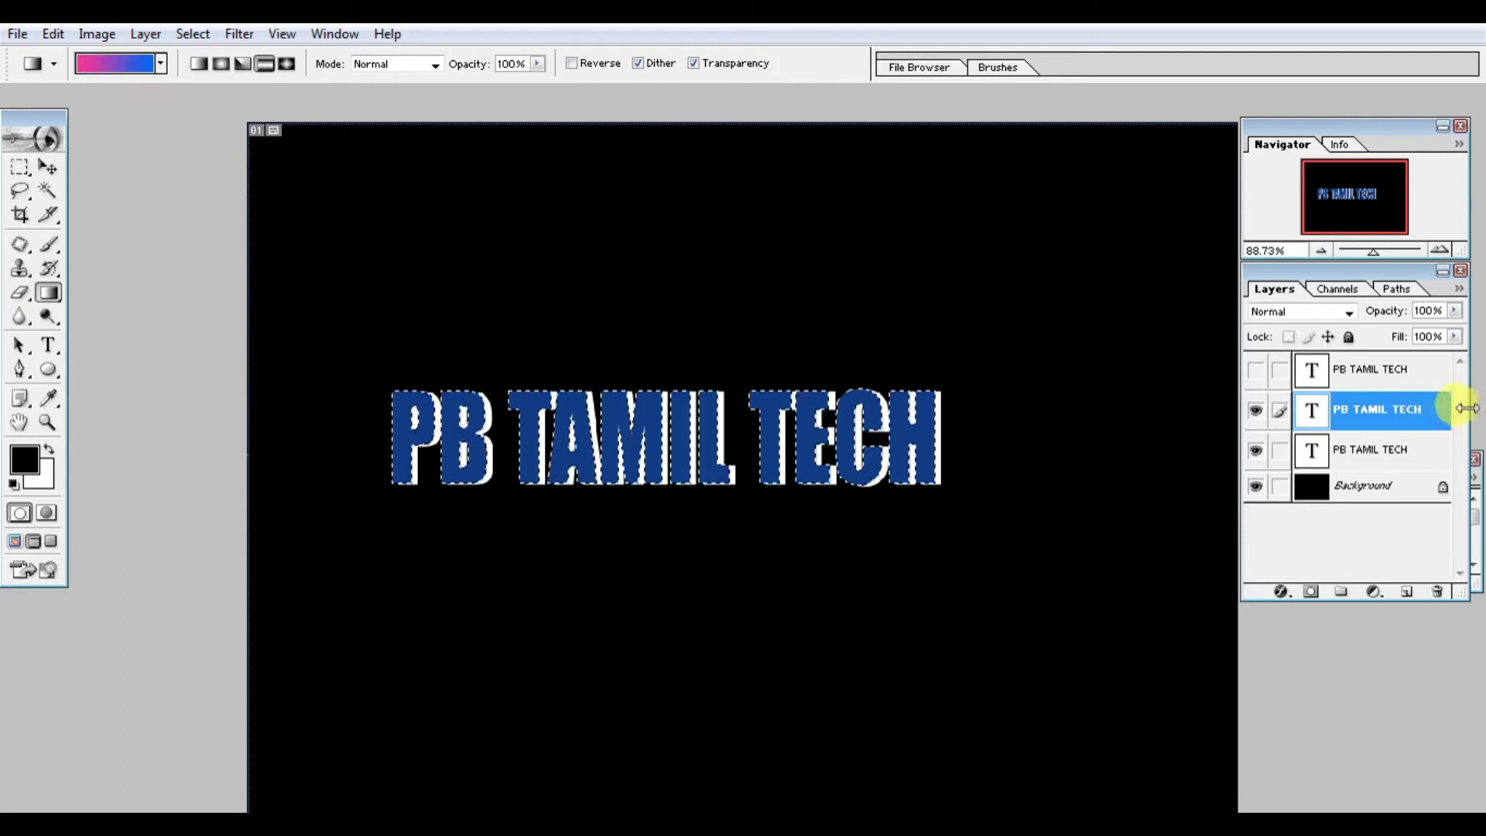
left_click(1392, 446)
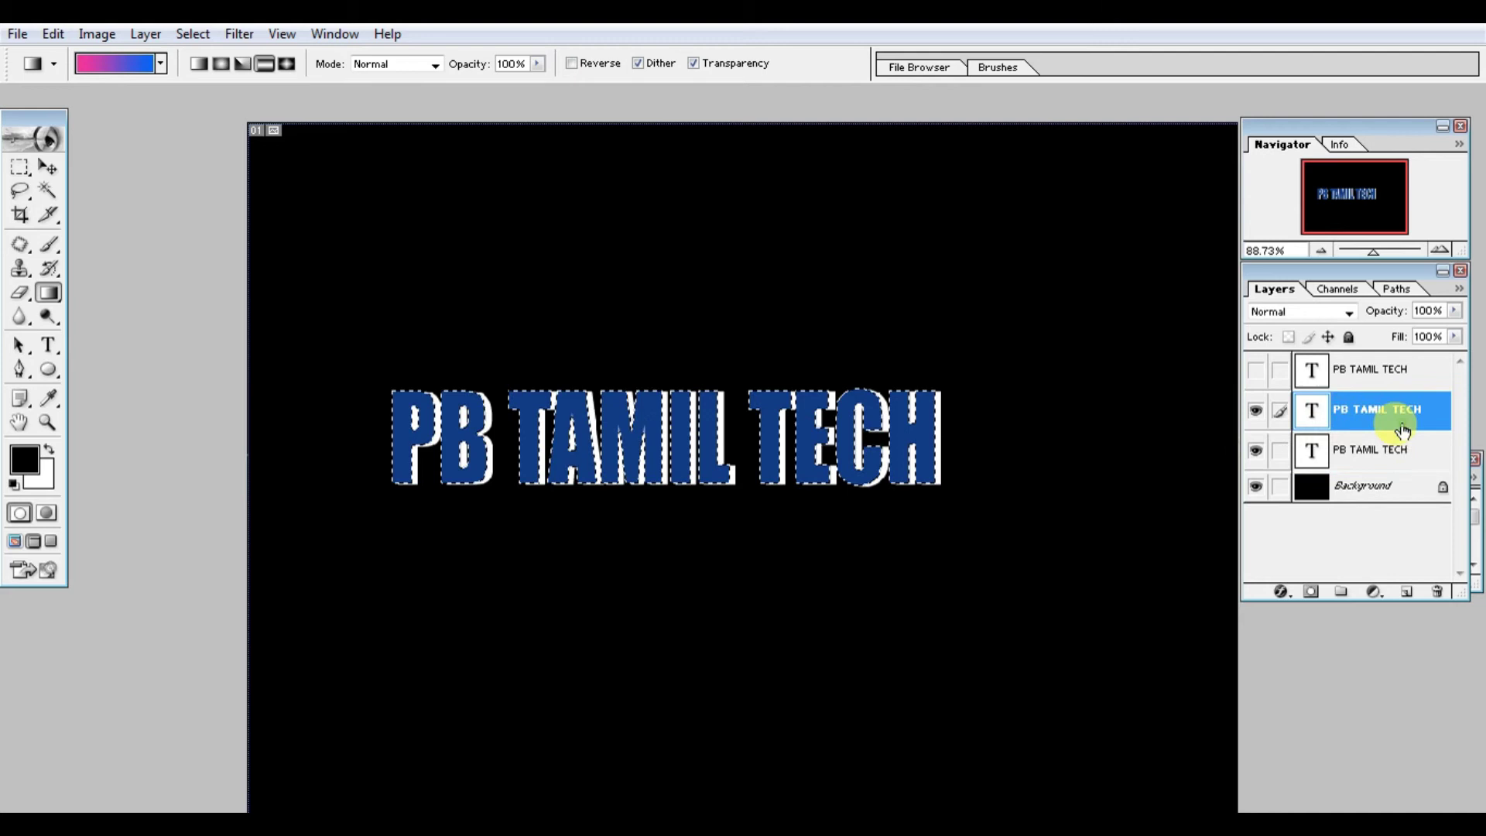
left_click(1358, 483)
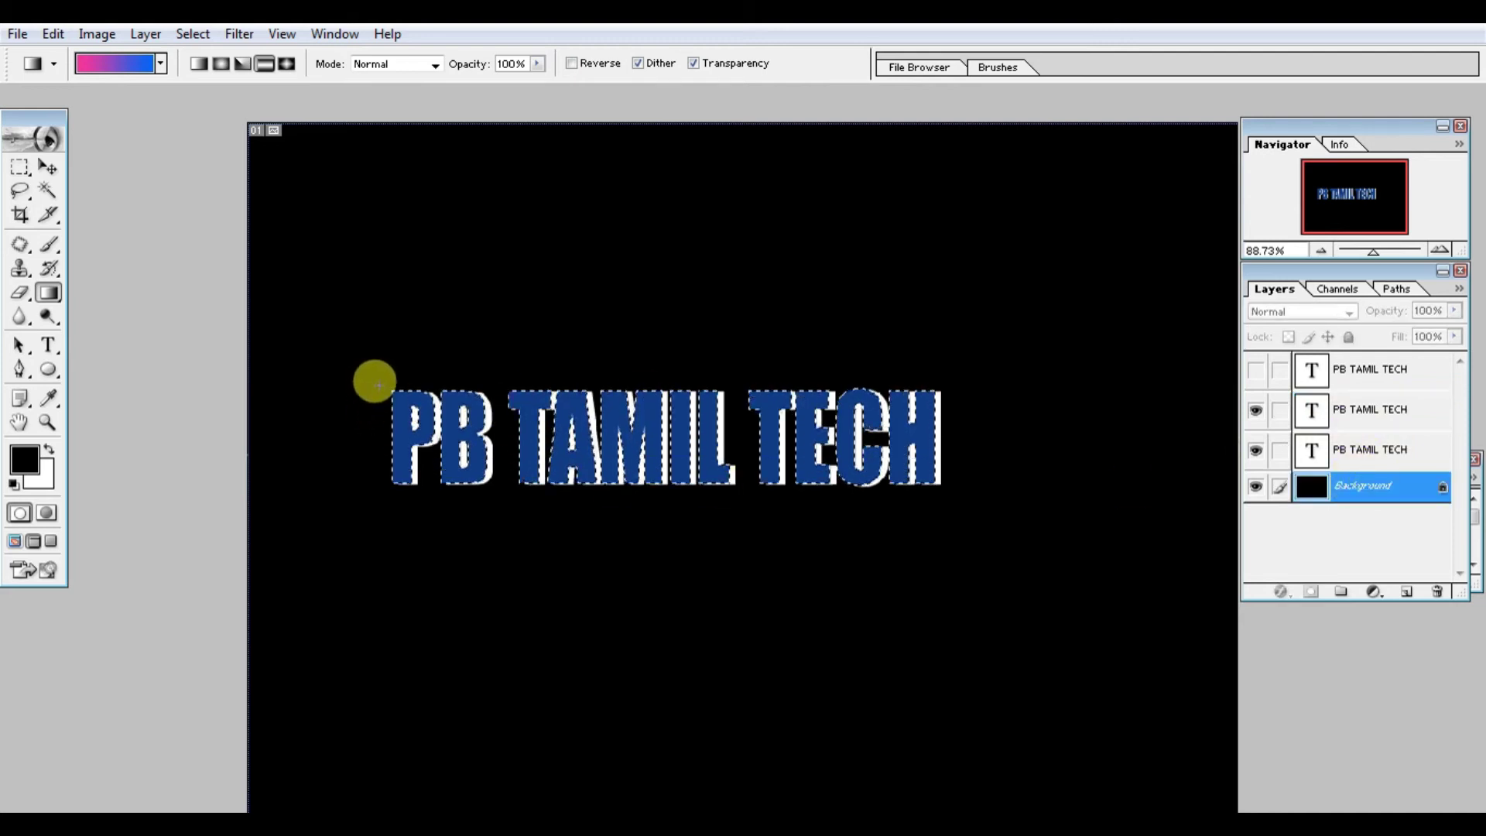
Drag a pink-to-blue gradient across the letter selection and show the red top layer again.
left_click_drag(378, 385, 570, 437)
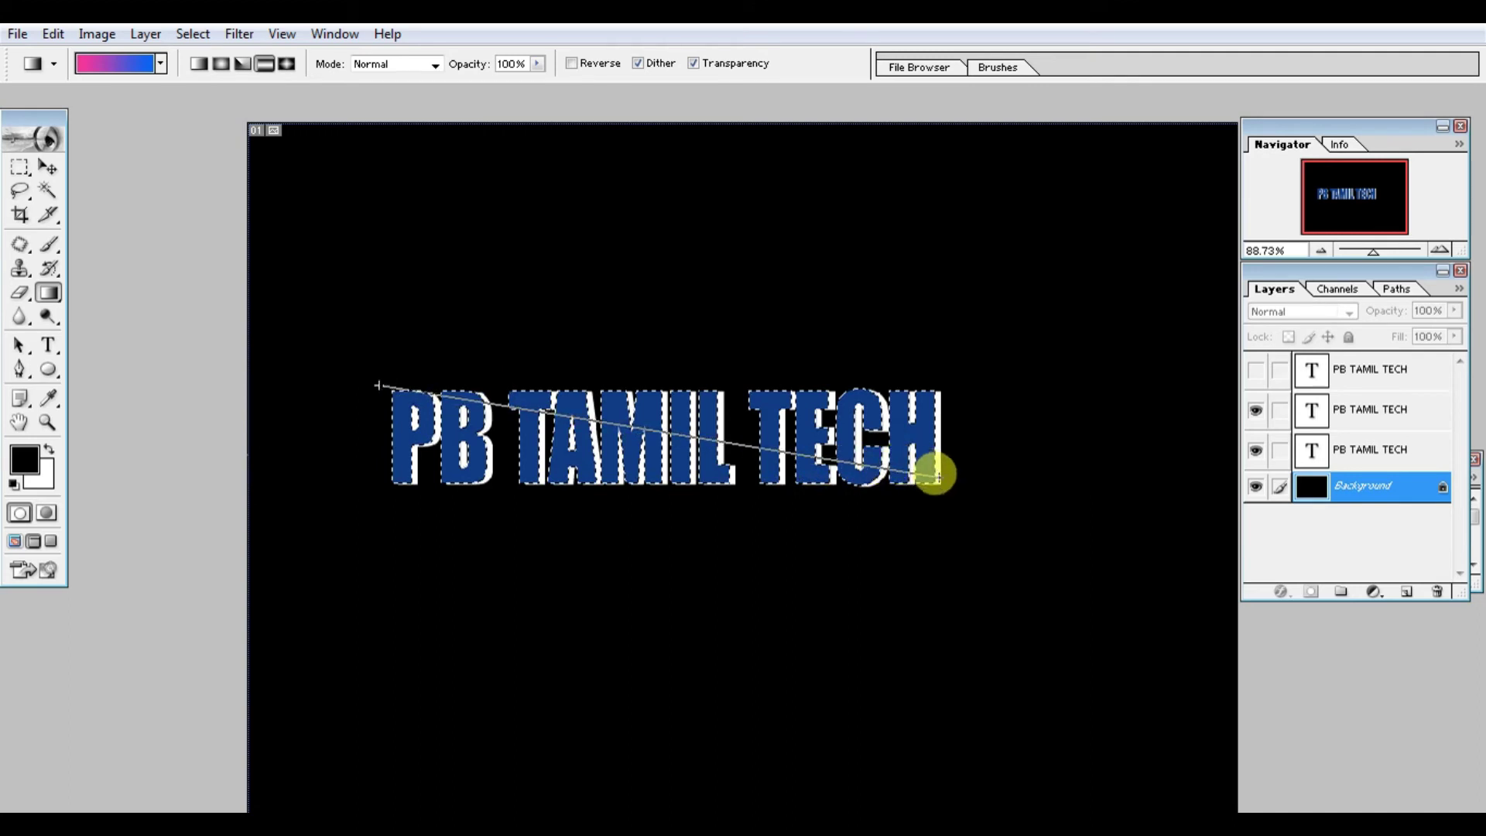
left_click_drag(939, 482, 939, 480)
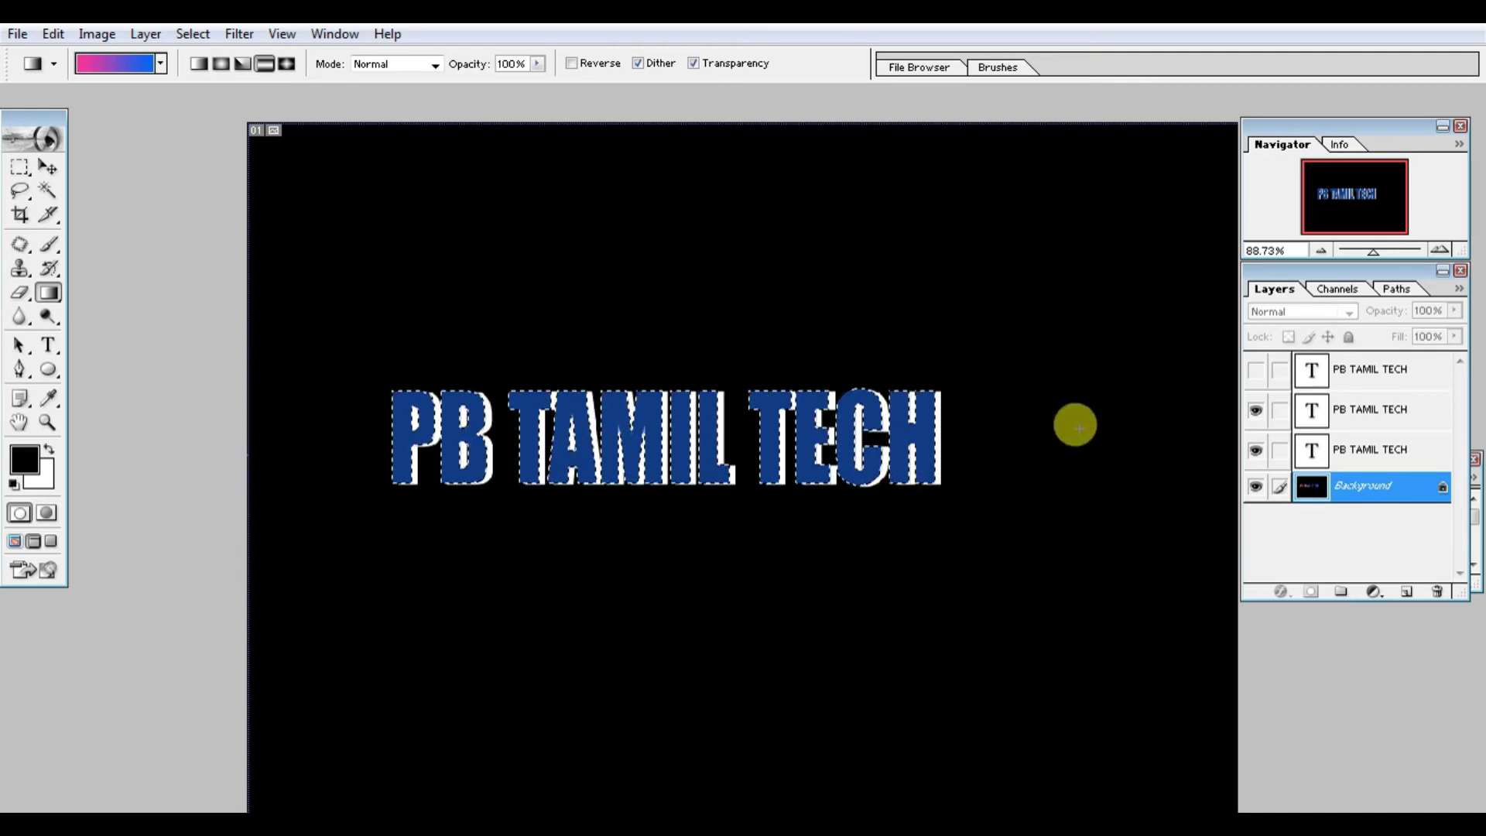
left_click(1395, 456)
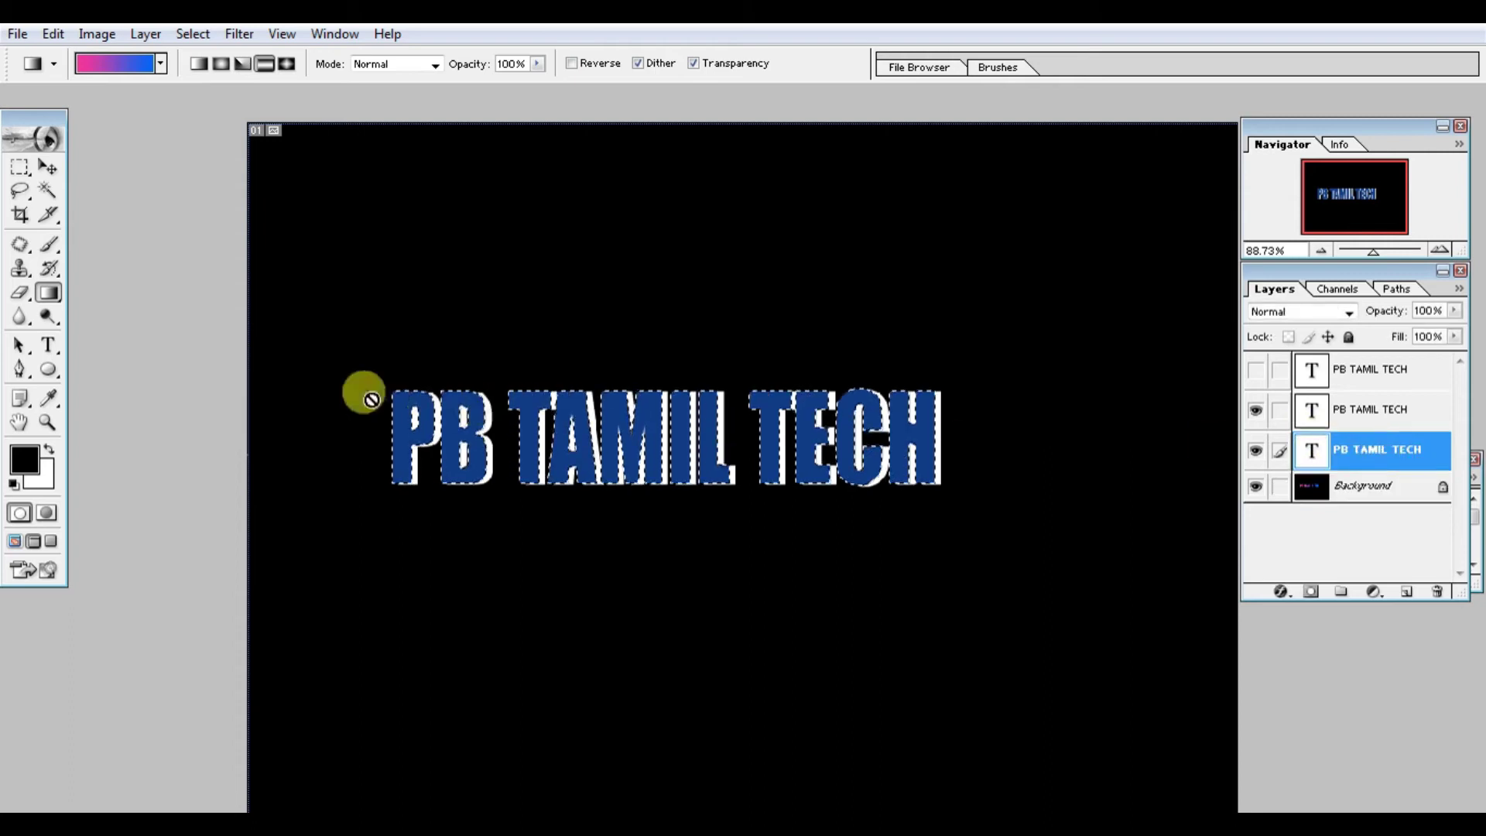
left_click(1422, 426)
left_click(1255, 369)
left_click(1378, 369)
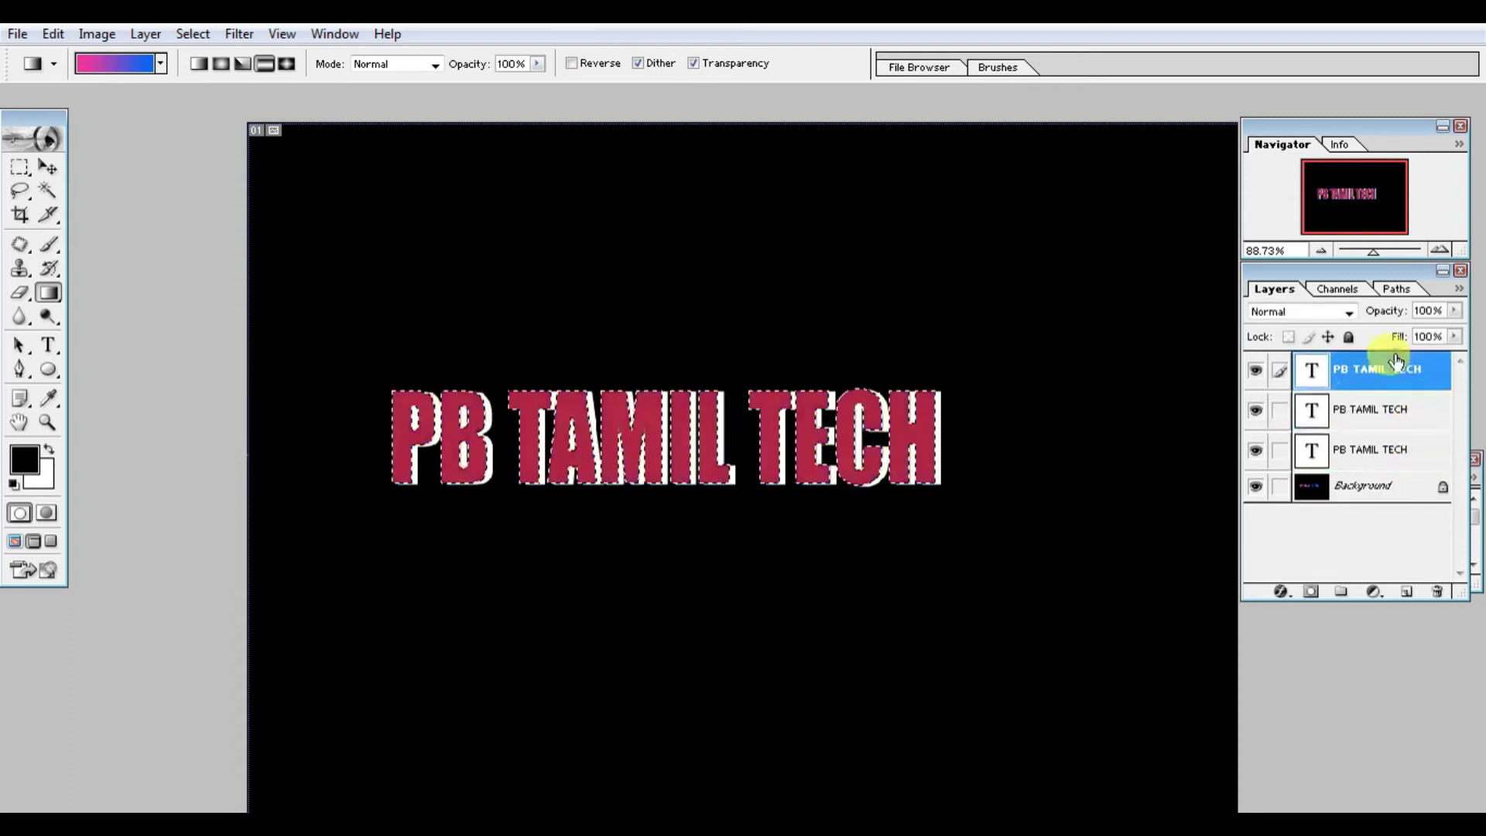
key("alt+shift+bracketleft")
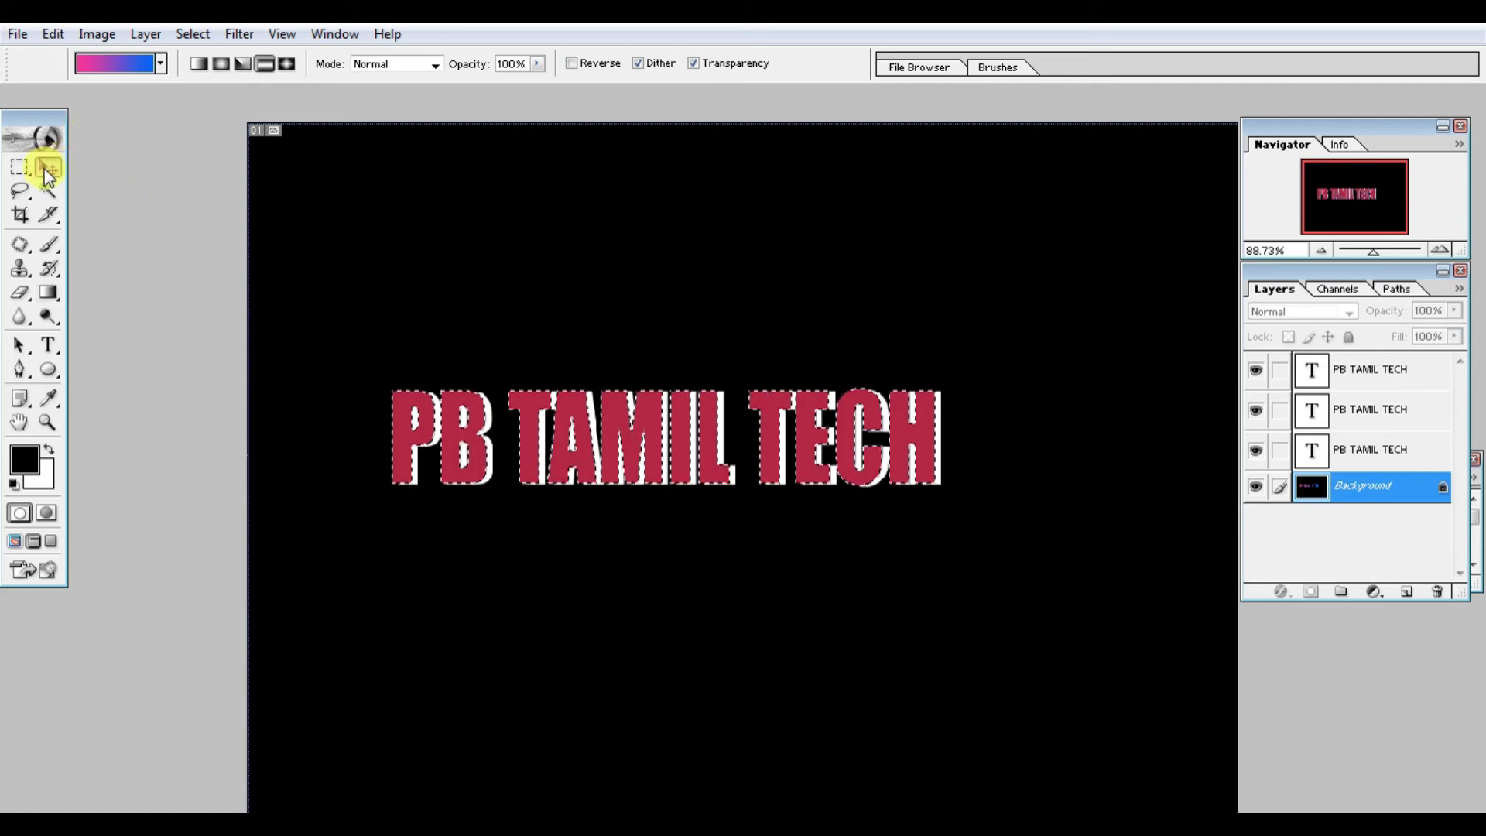
Hide the red and blue text layers and show the white PB TAMIL TECH layer.
left_click(47, 167)
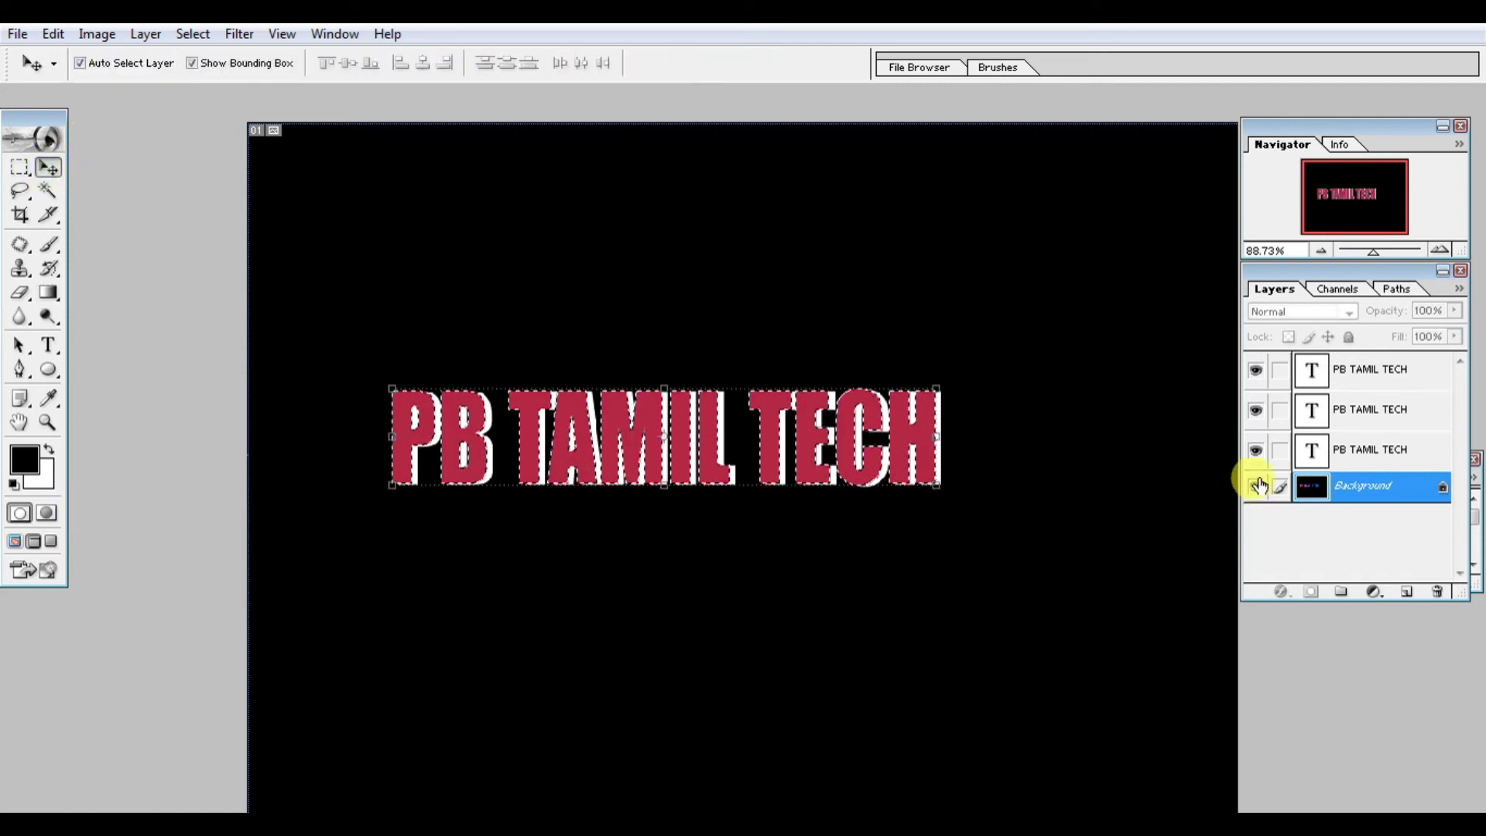
left_click(1255, 452)
left_click(1255, 411)
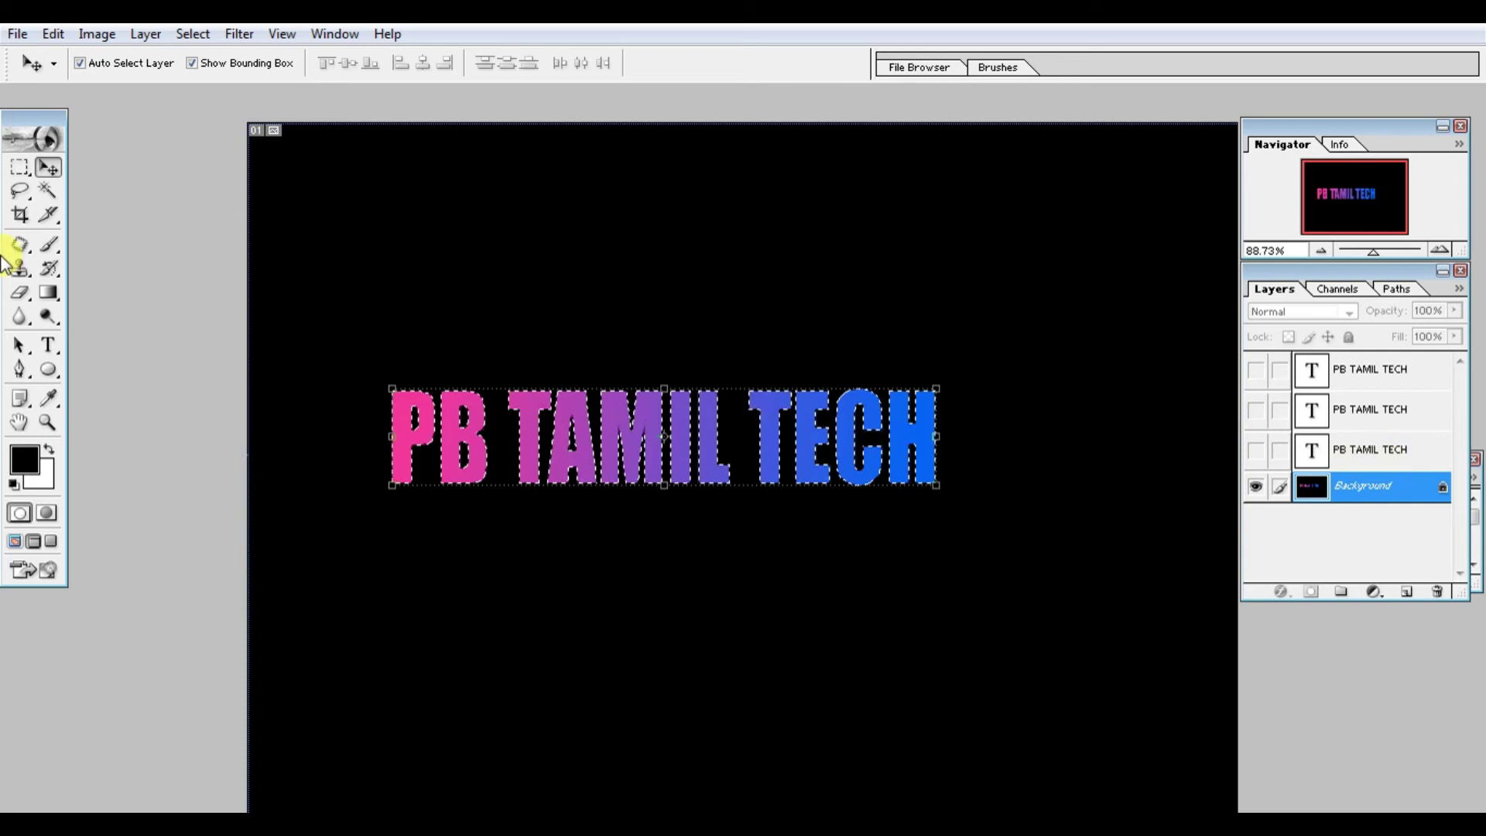
left_click(20, 166)
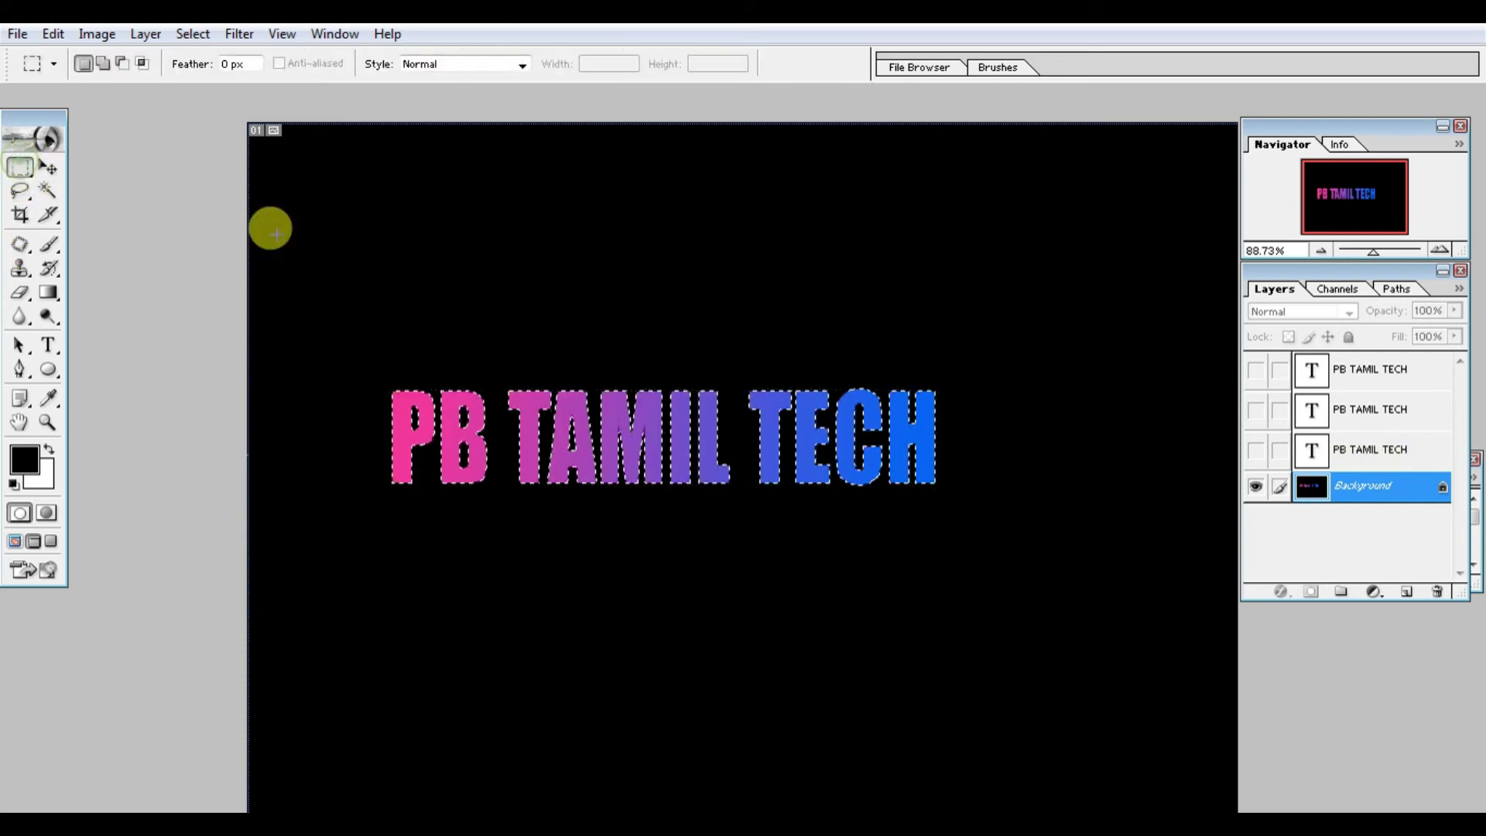
left_click(1353, 456)
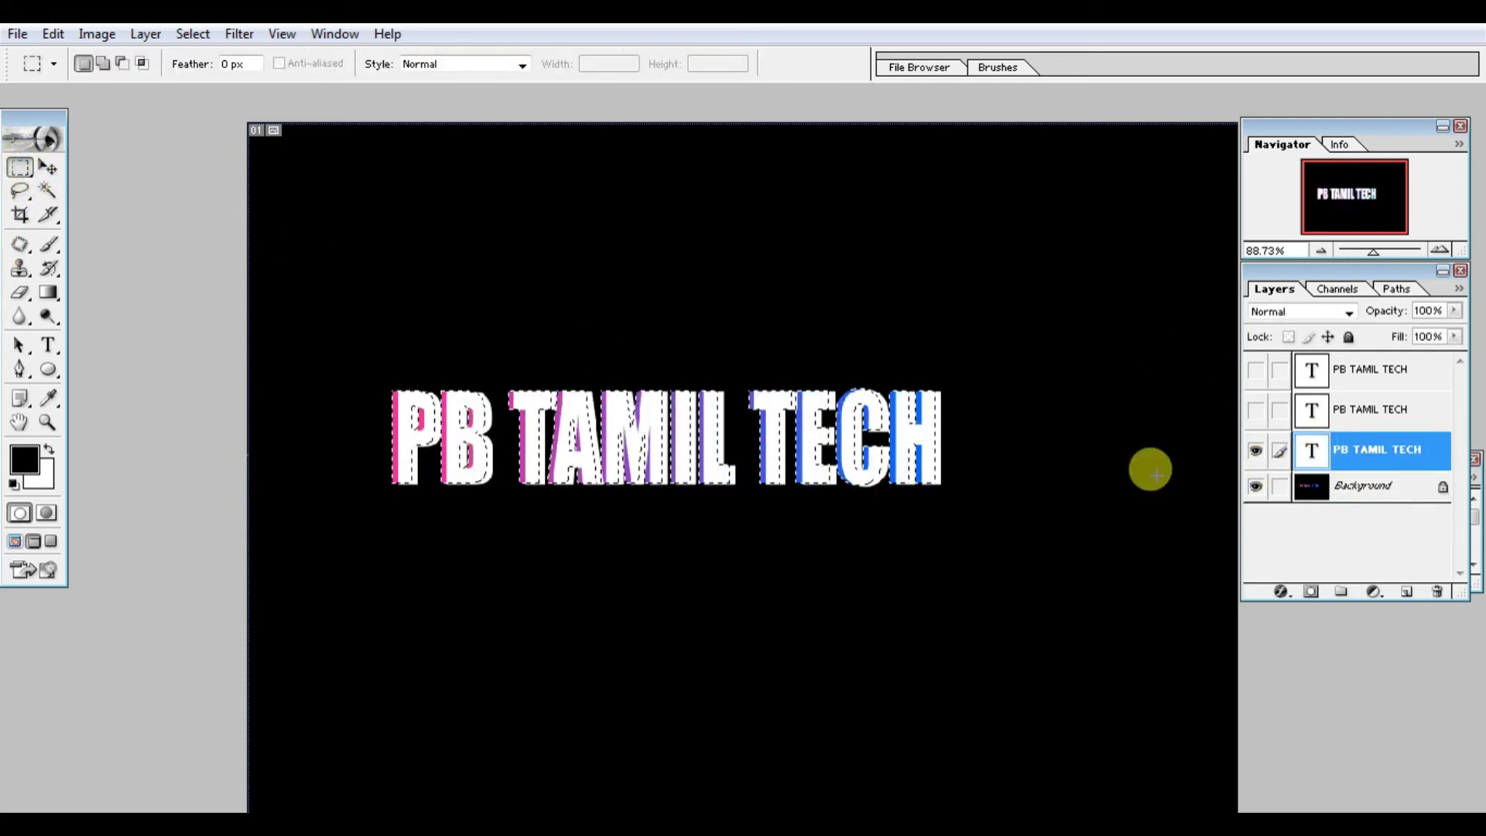
Select the Background layer and clear the text-shaped selection.
left_click_drag(1344, 492, 1354, 486)
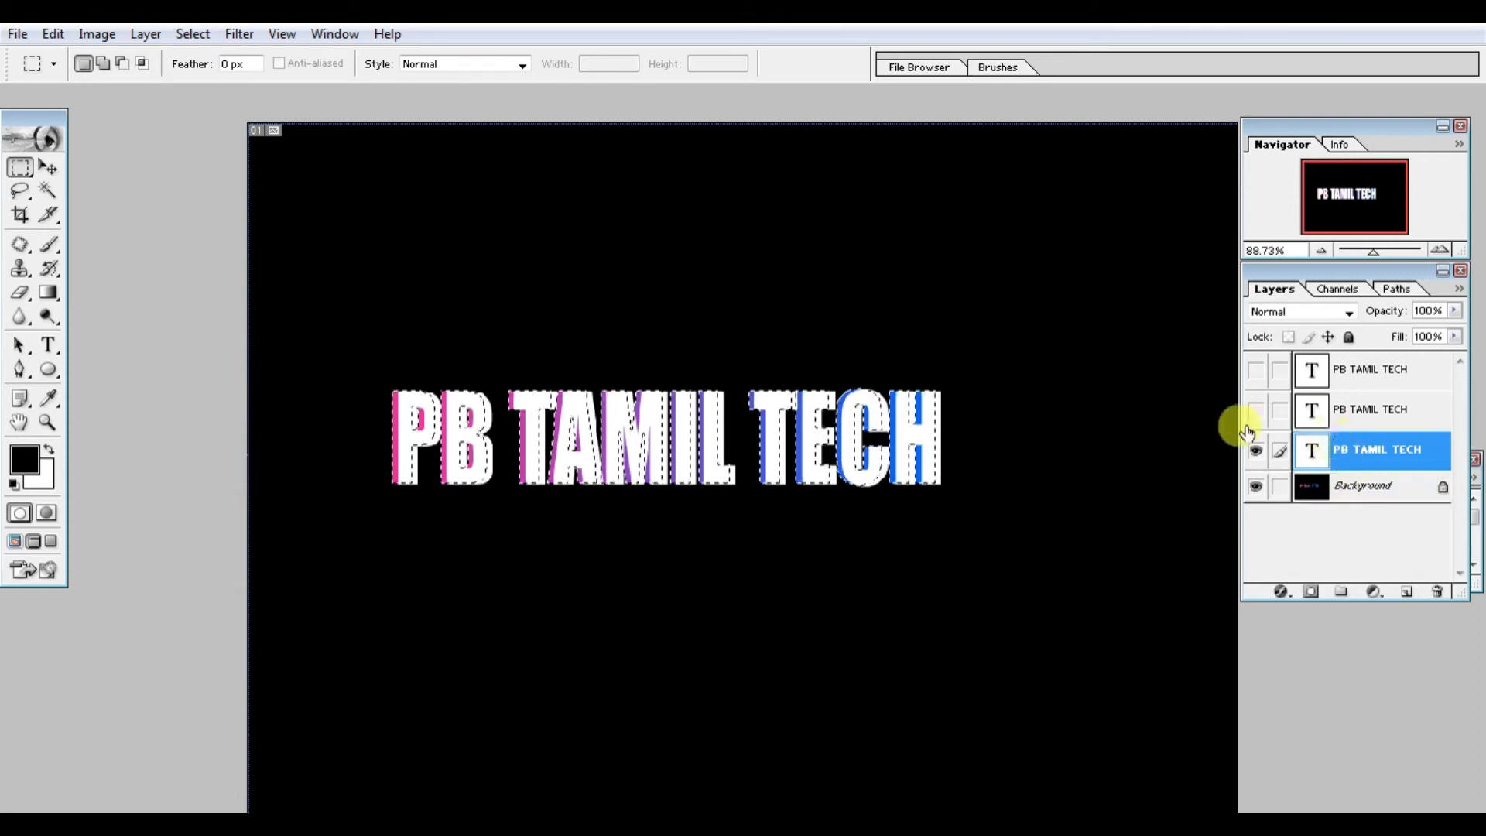
left_click(47, 167)
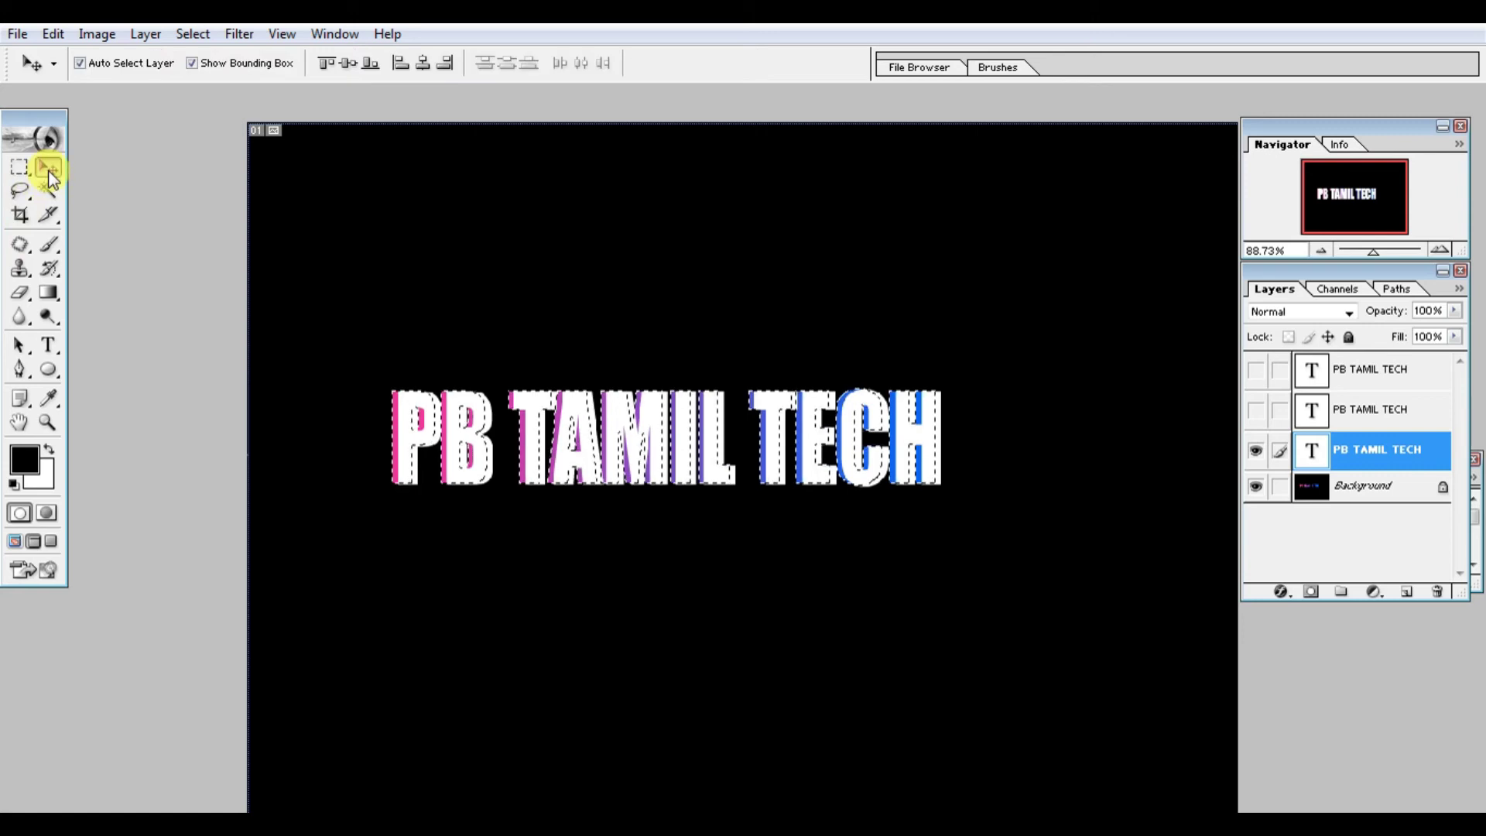
left_click(471, 424)
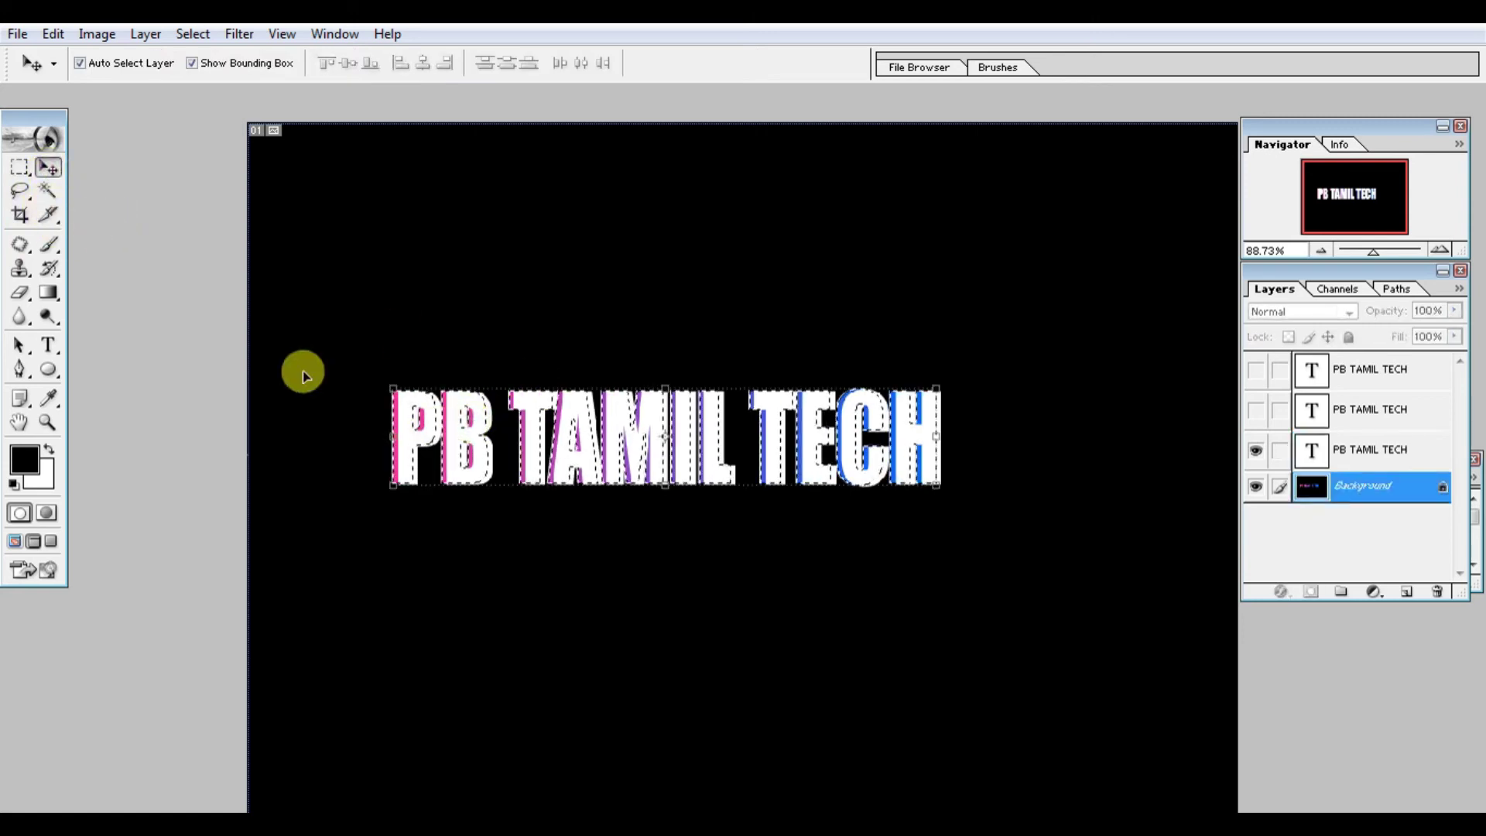
left_click(20, 167)
left_click(346, 240)
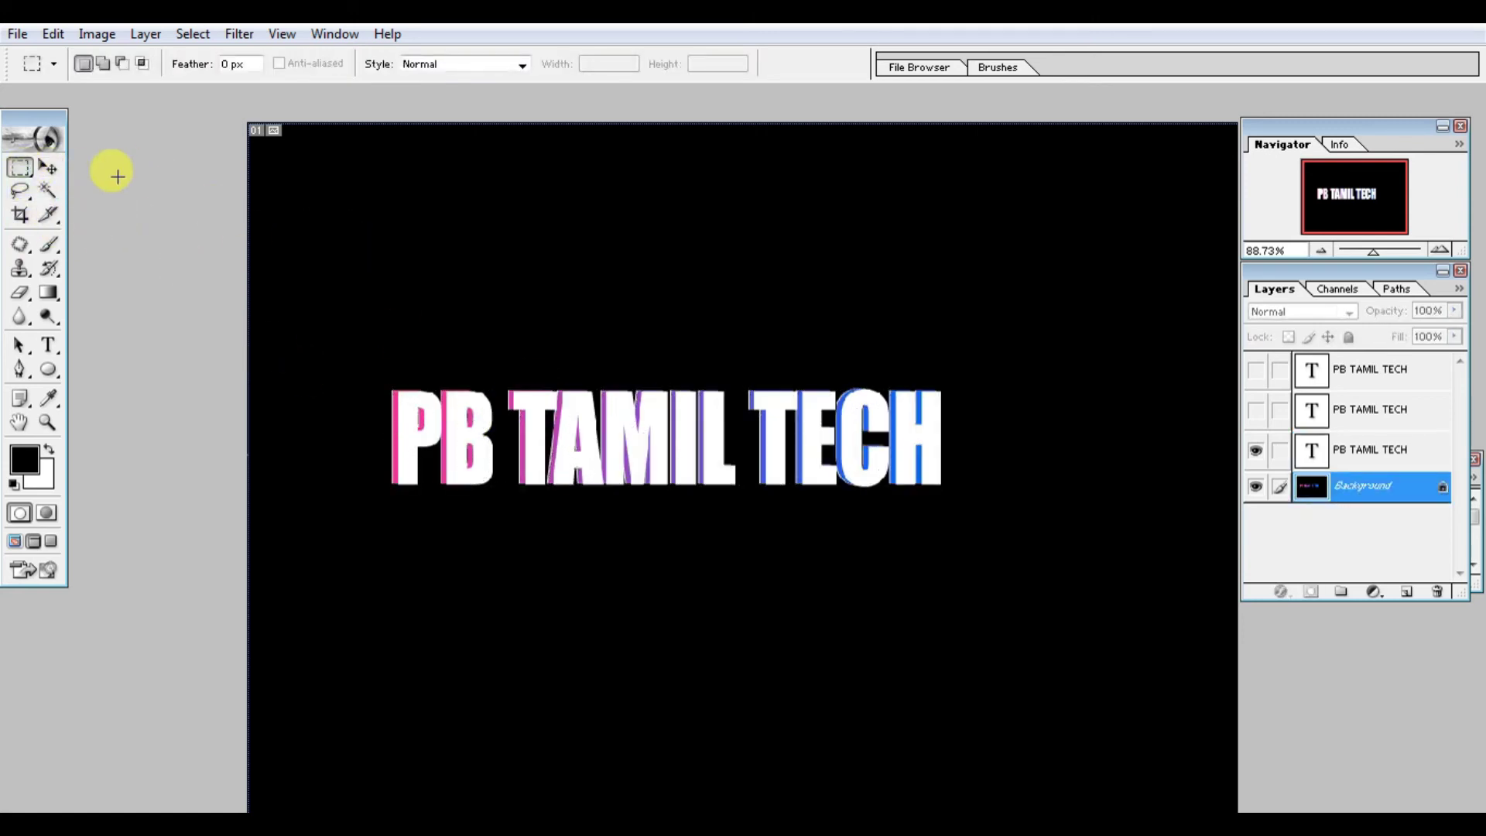
left_click(47, 167)
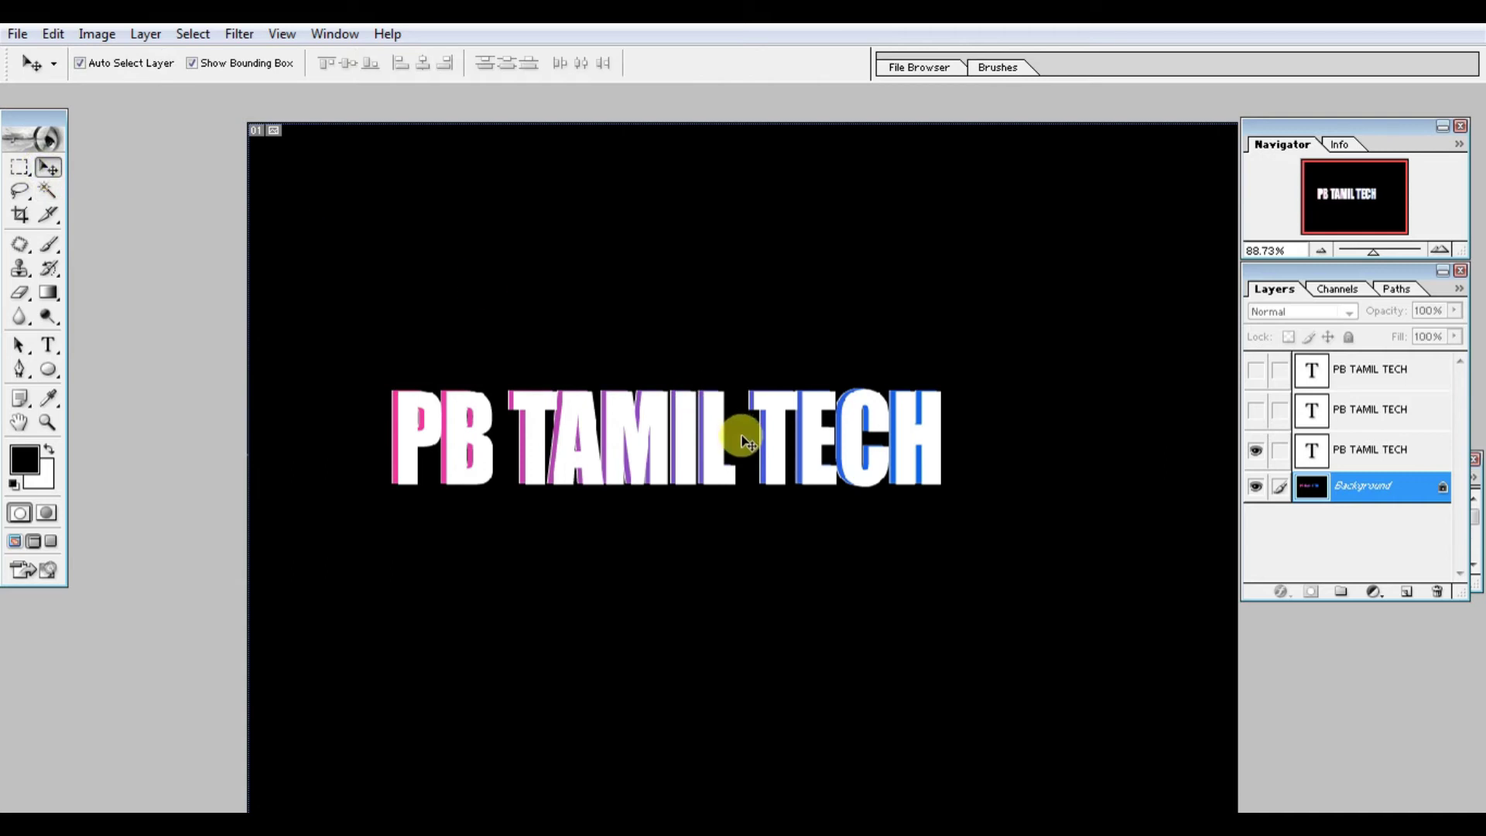
Nudge the white text slightly left and compare it with the black background hidden and shown.
left_click_drag(674, 433, 662, 438)
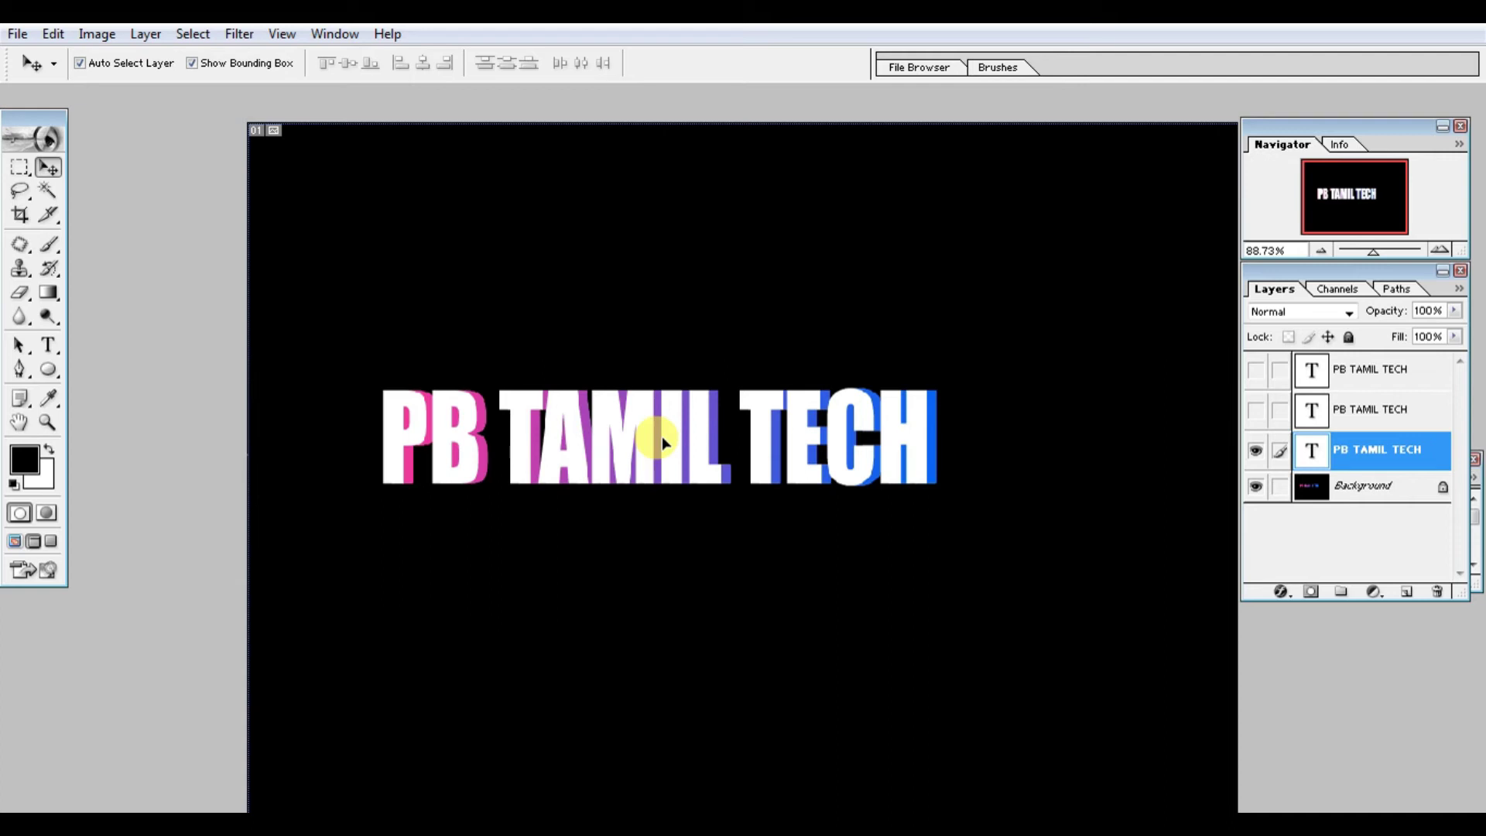
left_click_drag(661, 440, 663, 440)
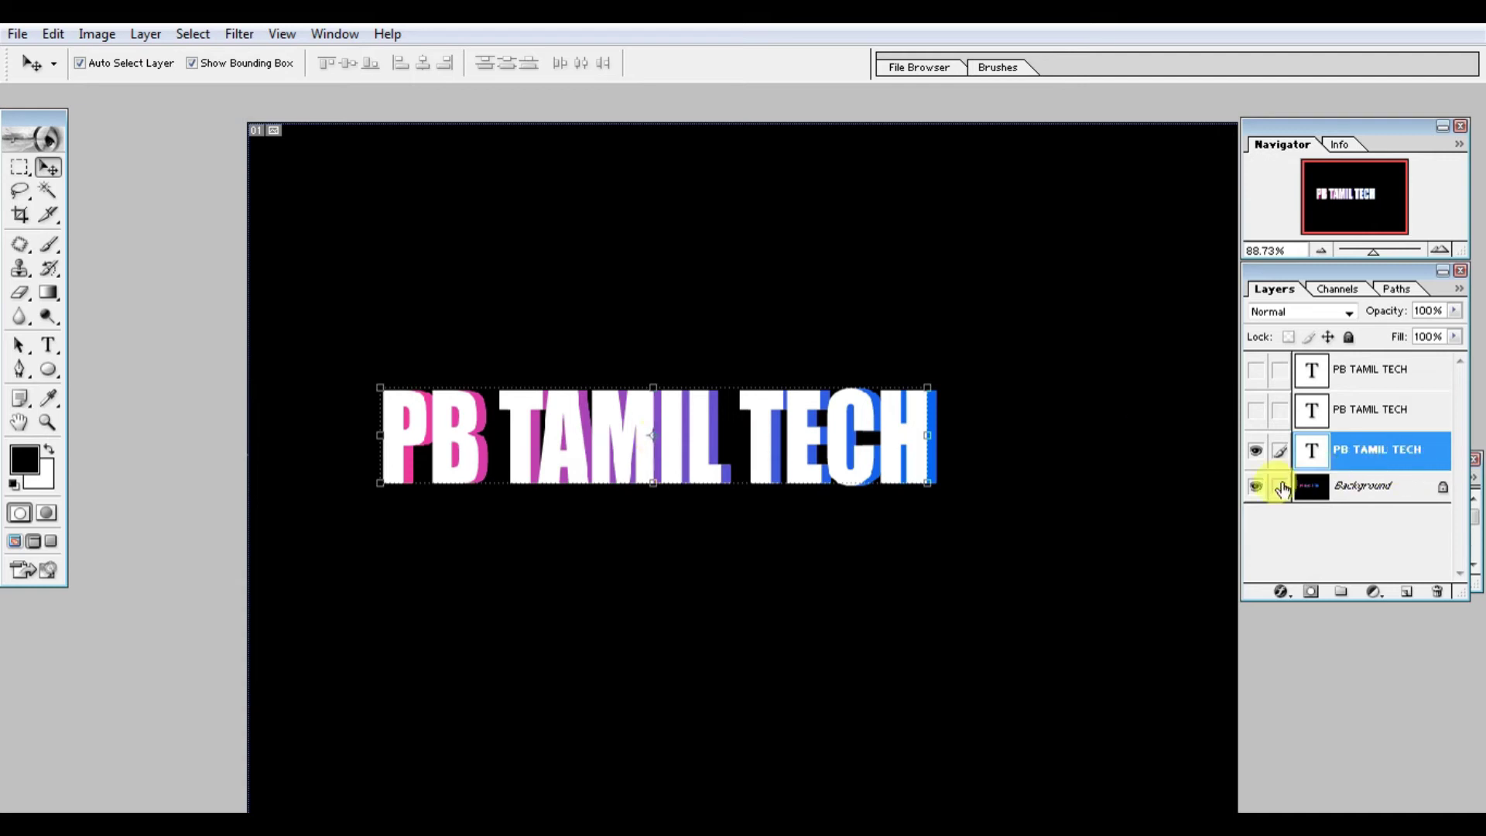
left_click(1255, 489)
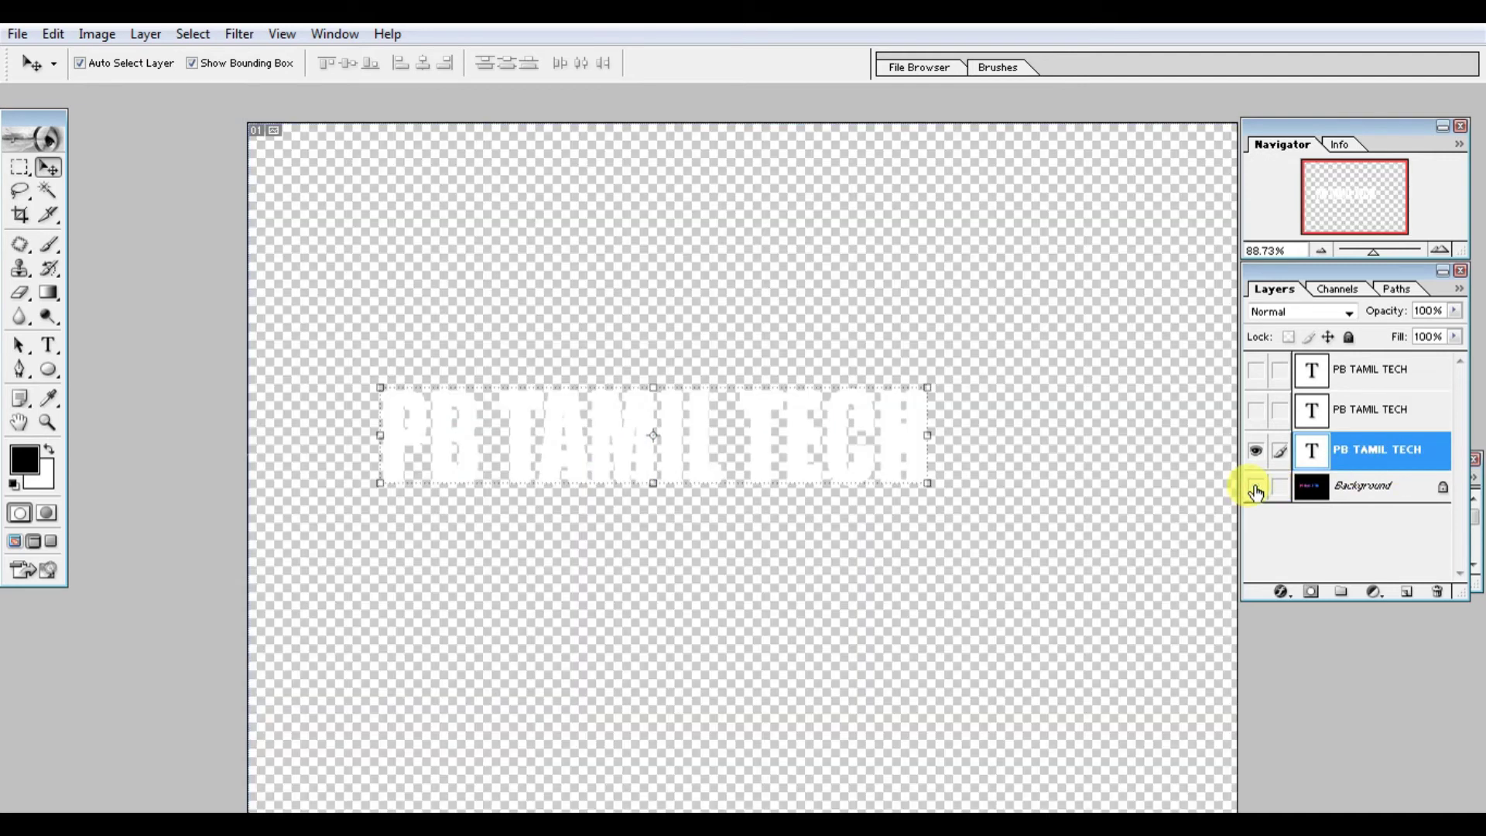
left_click(1255, 489)
left_click(1255, 489)
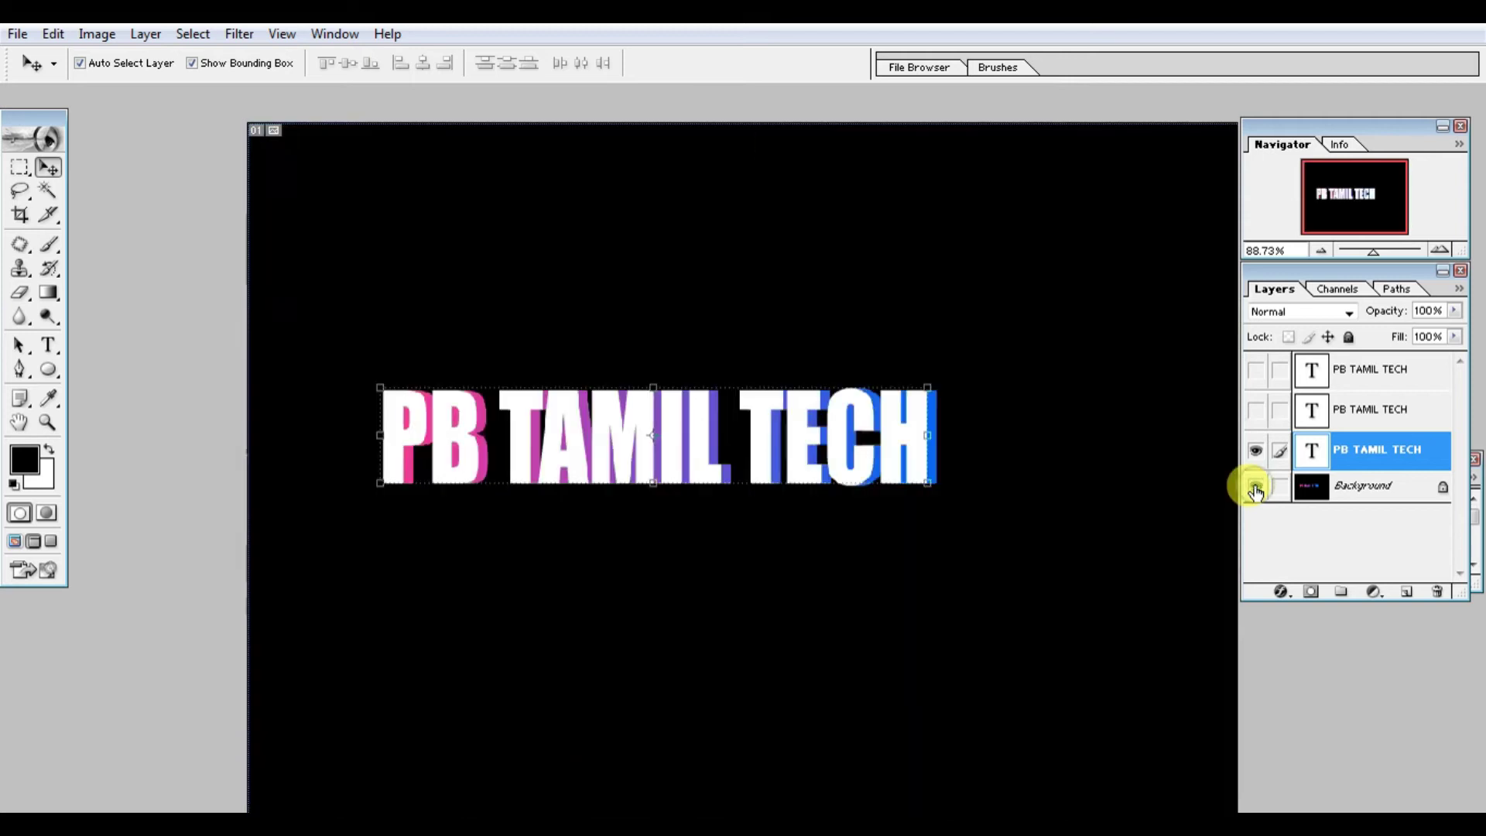
left_click(1255, 409)
left_click(1255, 450)
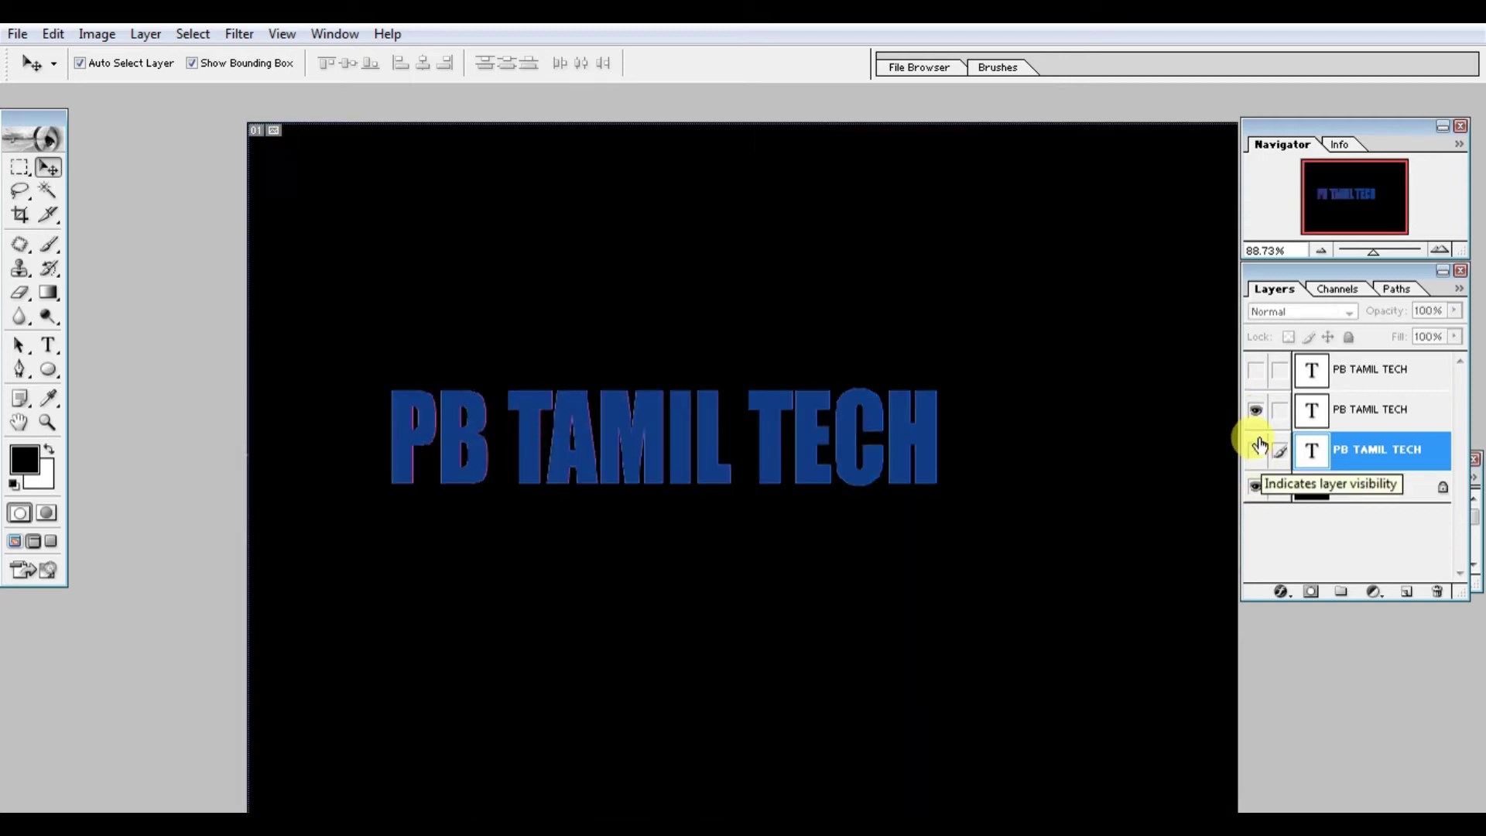
Toggle the PB TAMIL TECH layers' visibility, leaving the top two copies hidden.
left_click(1255, 412)
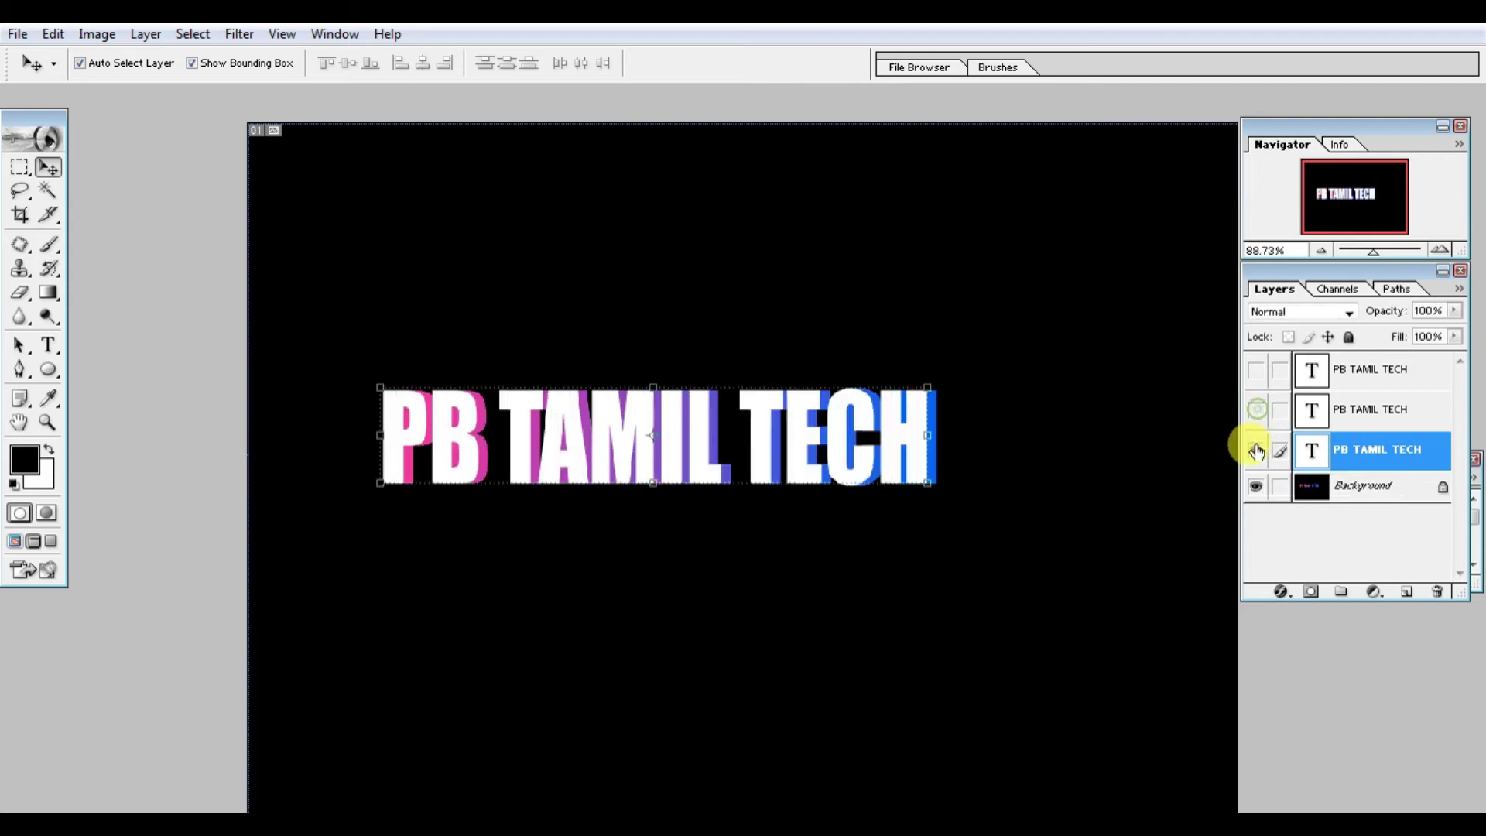
left_click(1255, 450)
left_click(1255, 486)
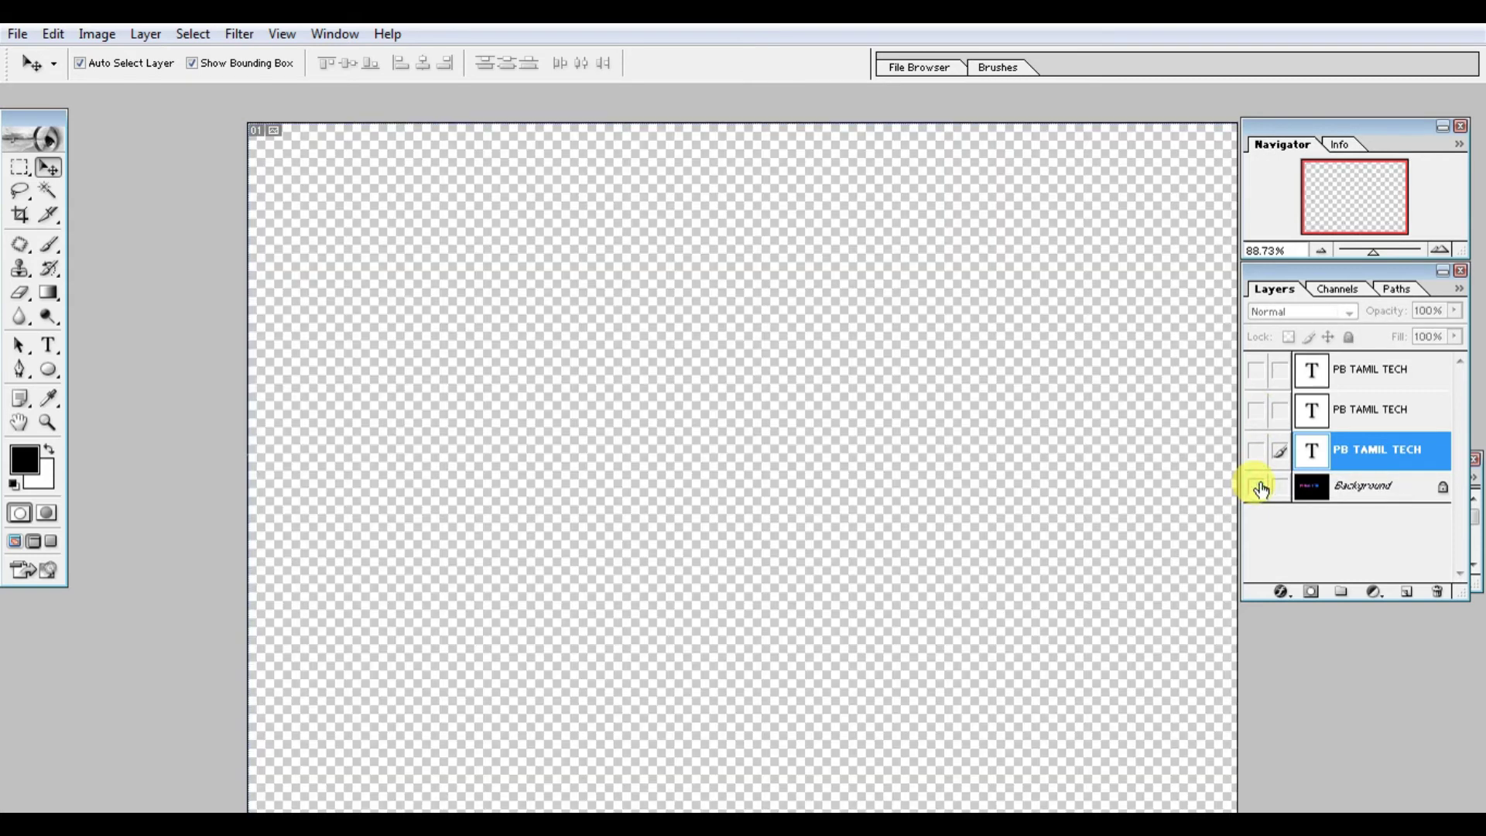
left_click(1255, 486)
left_click(1254, 450)
left_click(1255, 410)
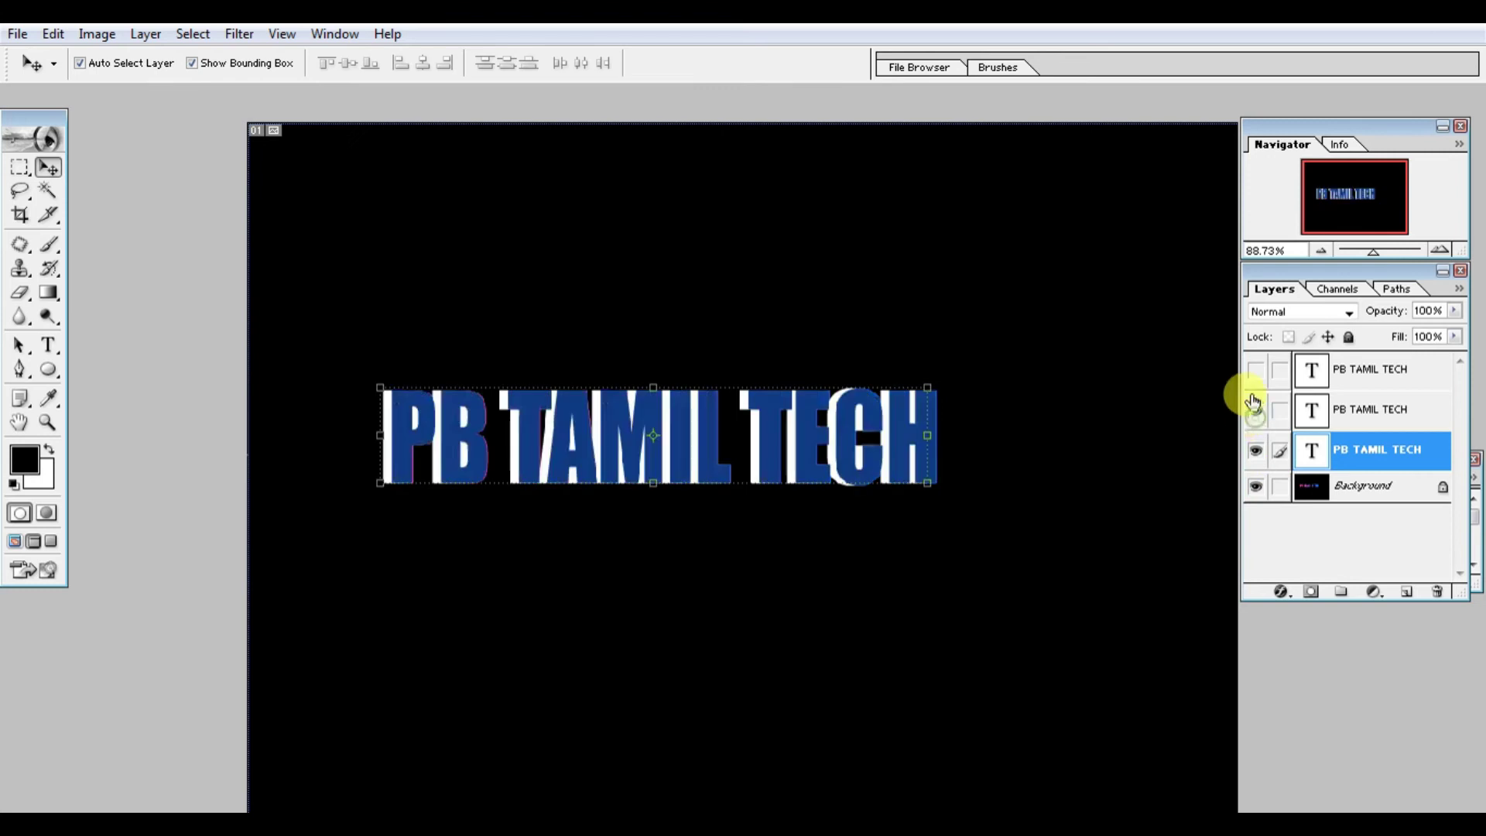
left_click(1253, 375)
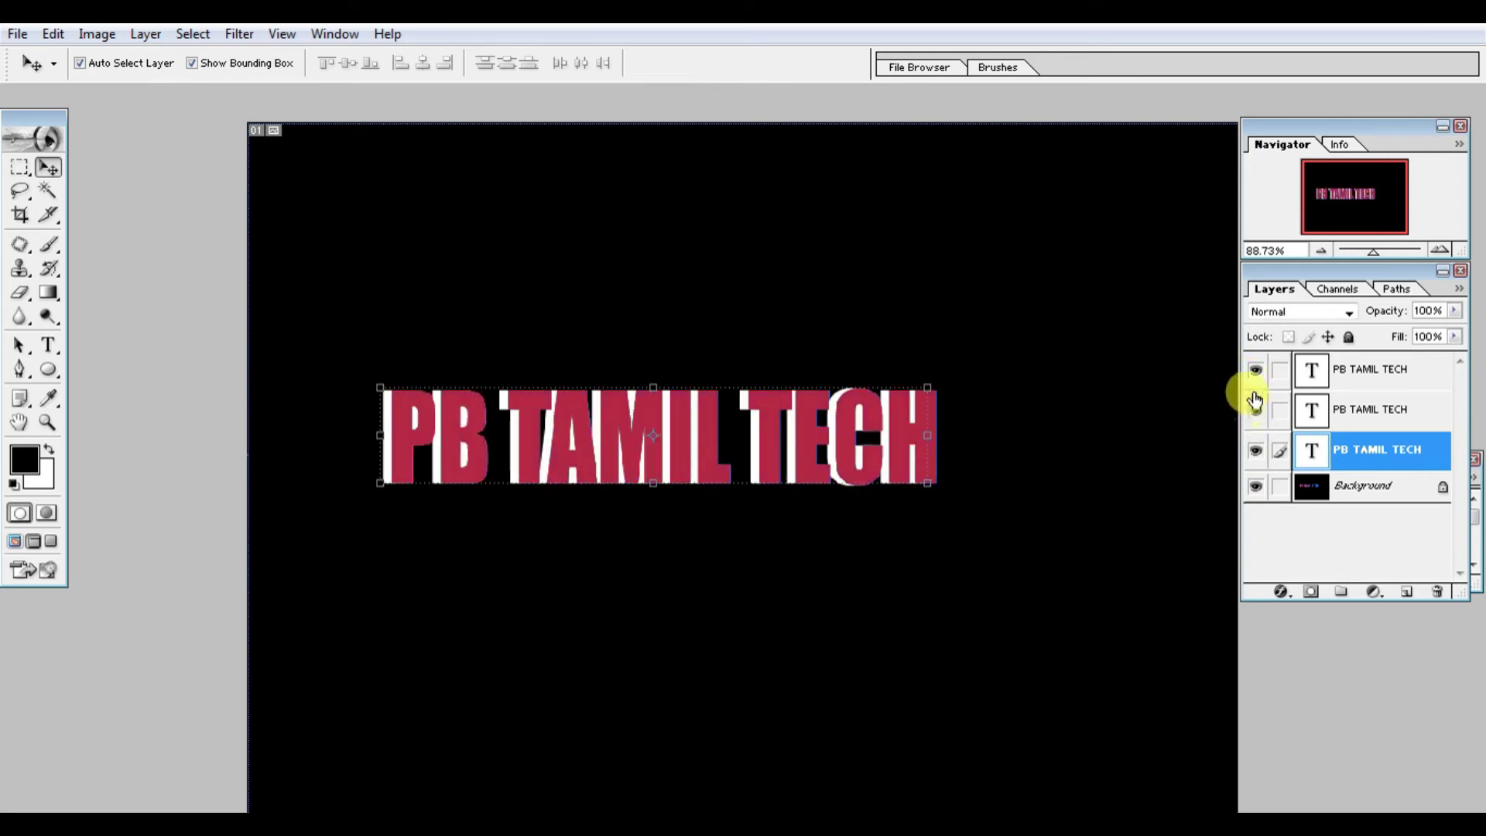
left_click(1255, 370)
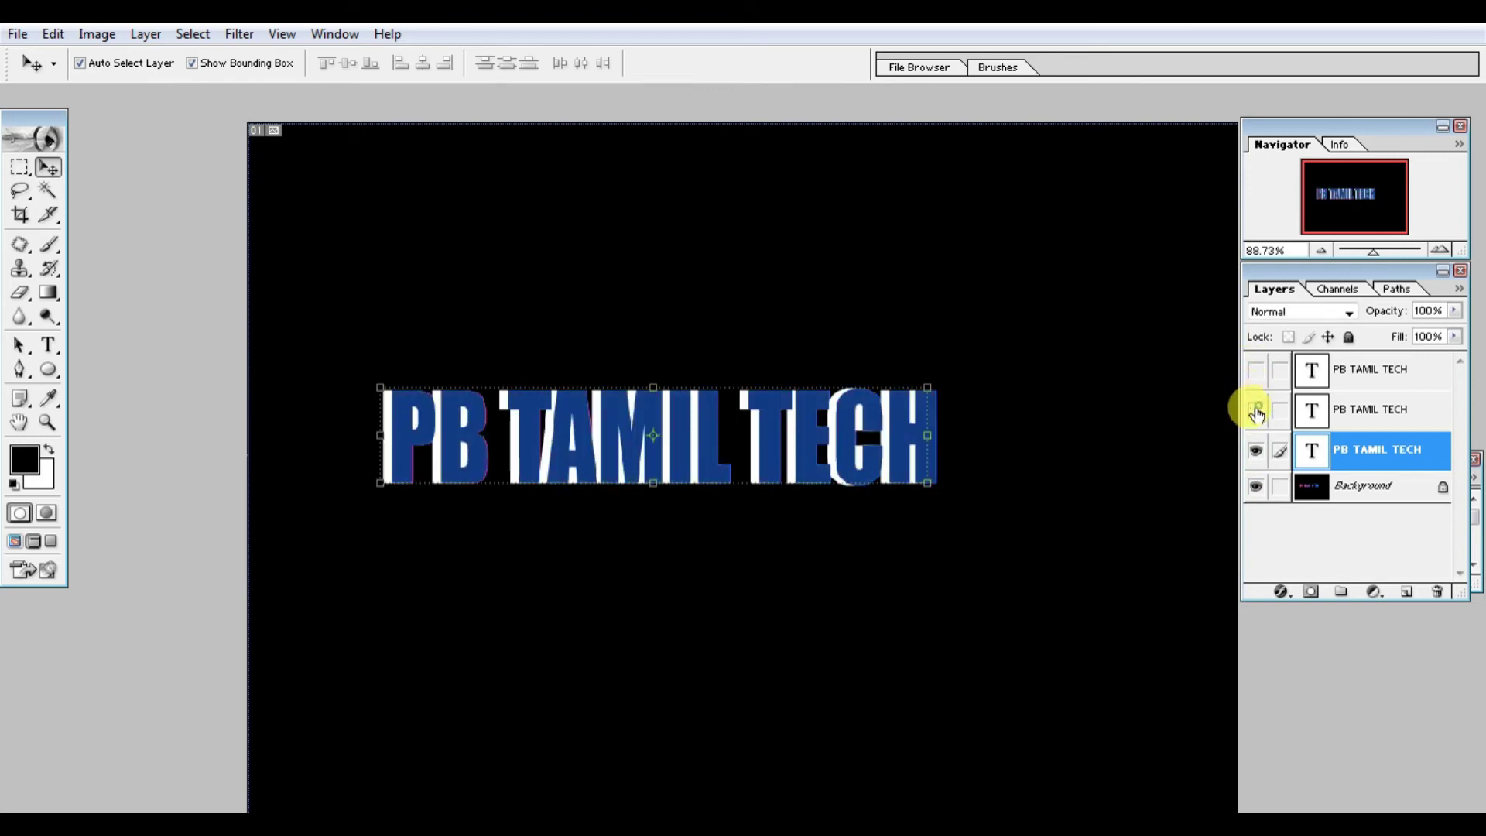
left_click(1255, 410)
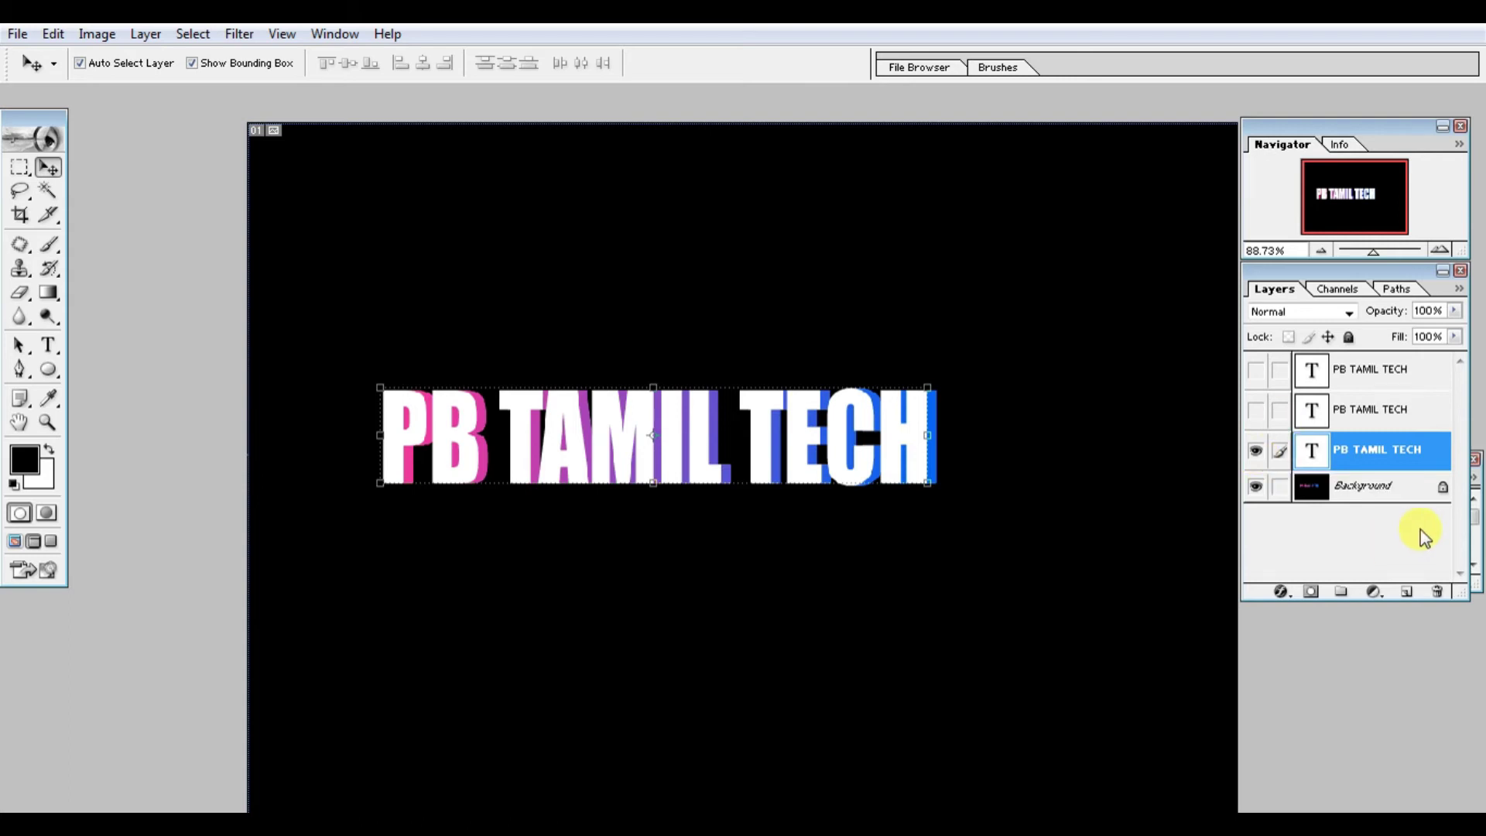
Try Stroke and a contoured Bevel on the gradient text's Layer Style, then cancel.
double_click(1439, 462)
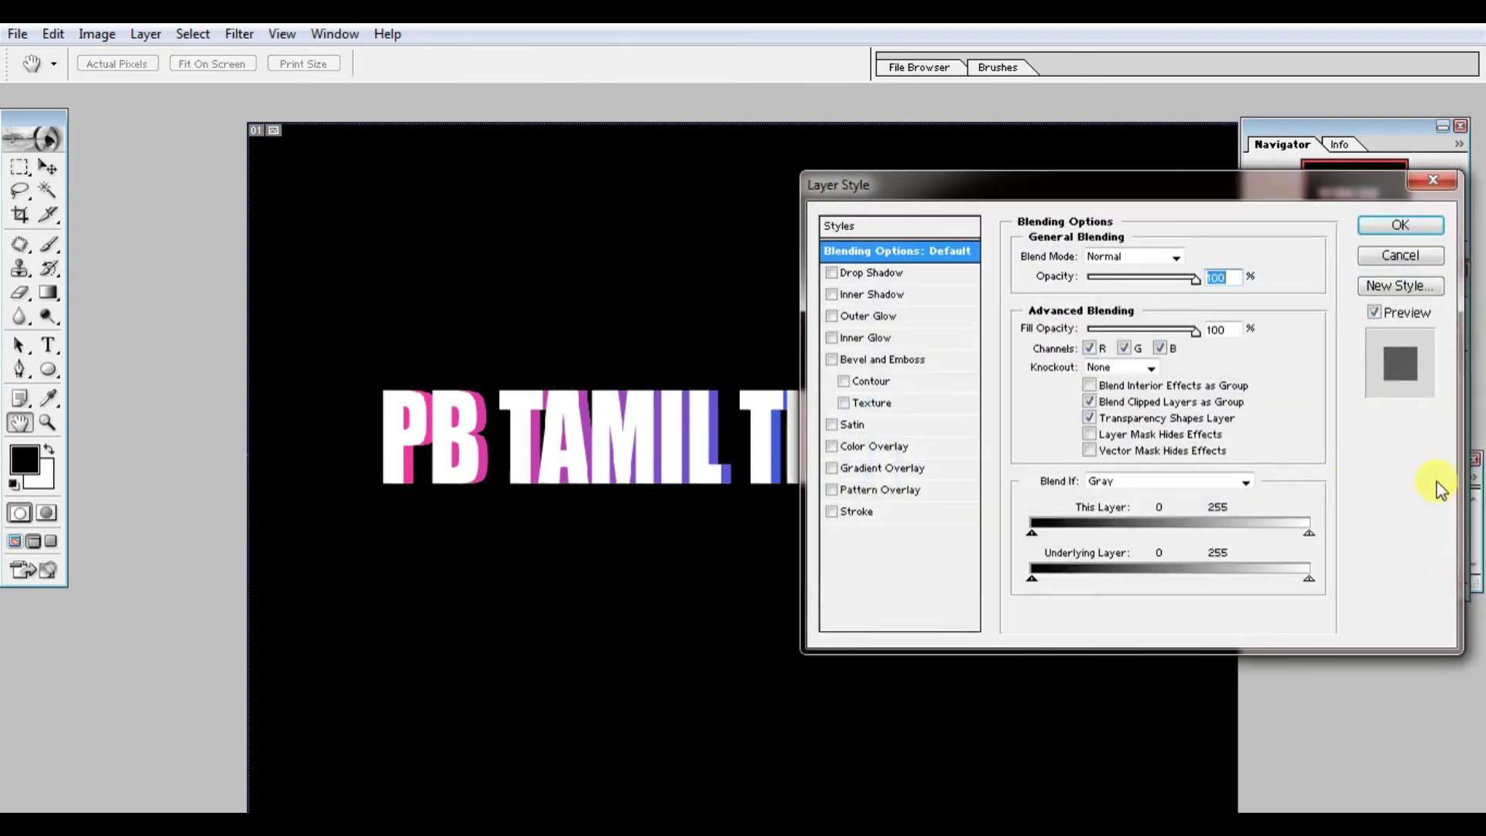
left_click(832, 512)
left_click(832, 513)
left_click(844, 381)
left_click(845, 382)
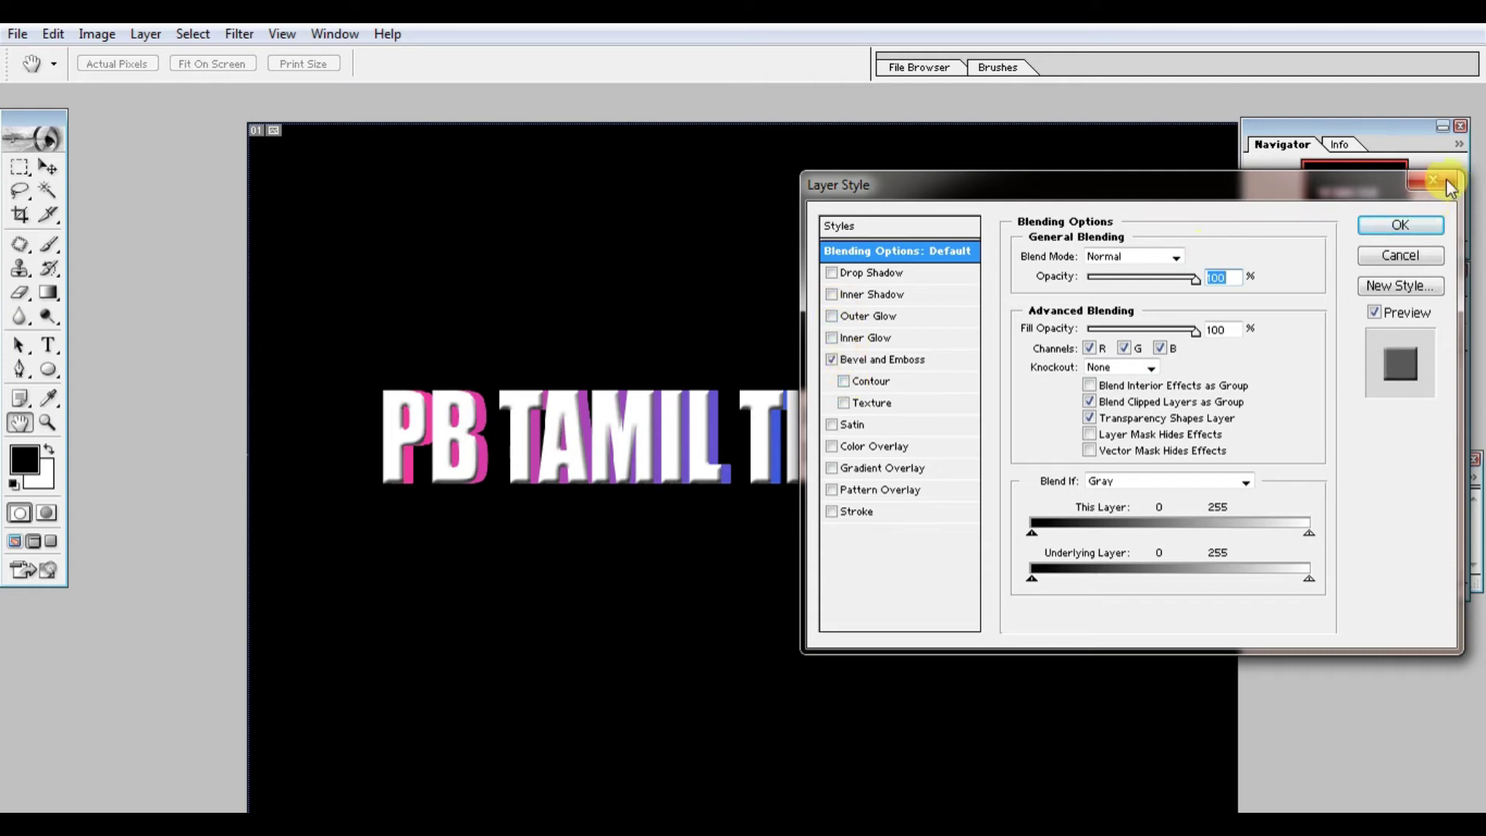
left_click(1445, 179)
Convert the locked Background into an editable layer named Layer 0.
left_click(1389, 488)
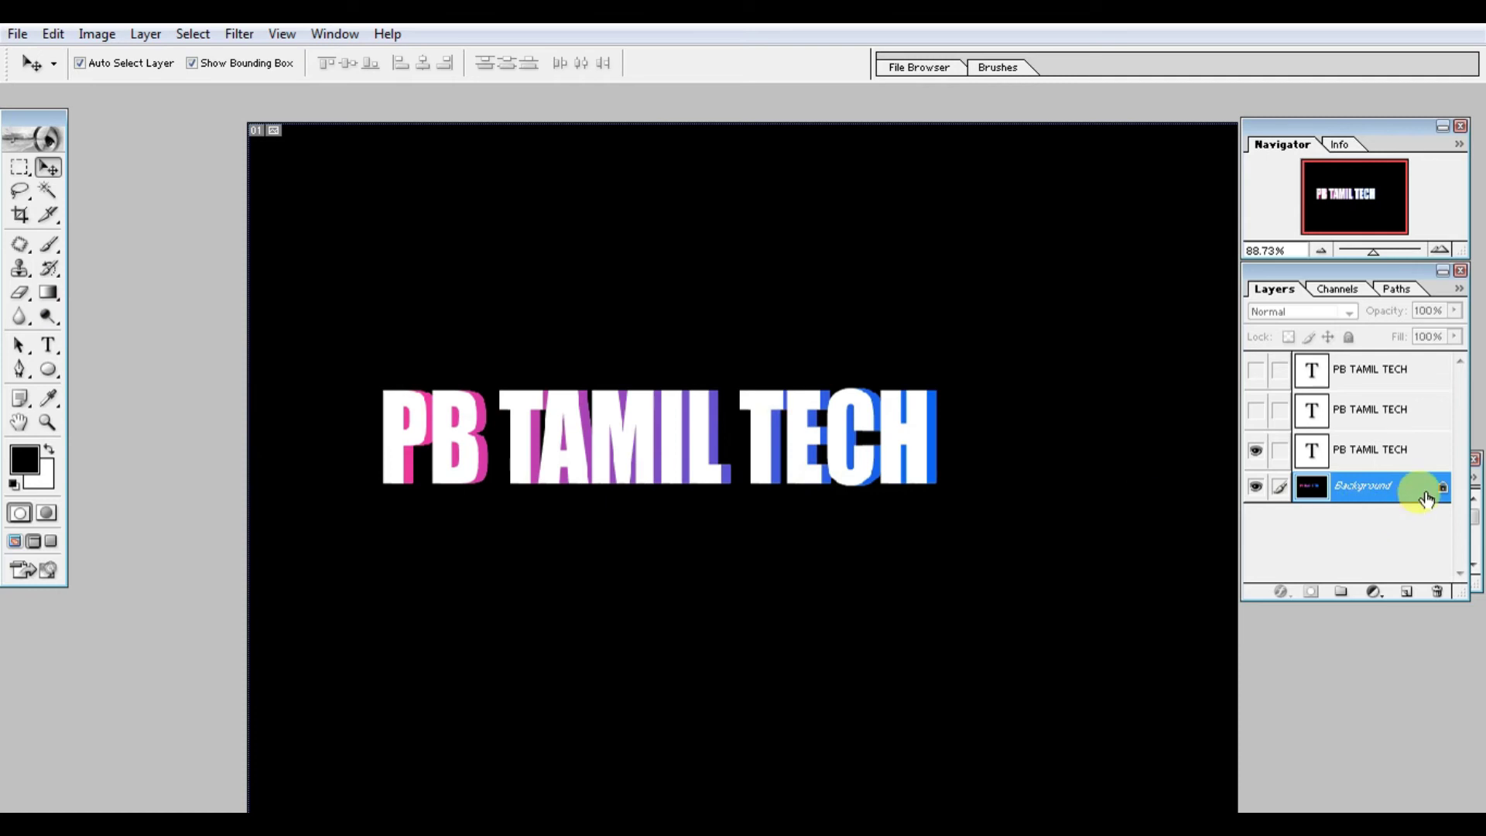
double_click(1426, 498)
left_click(928, 394)
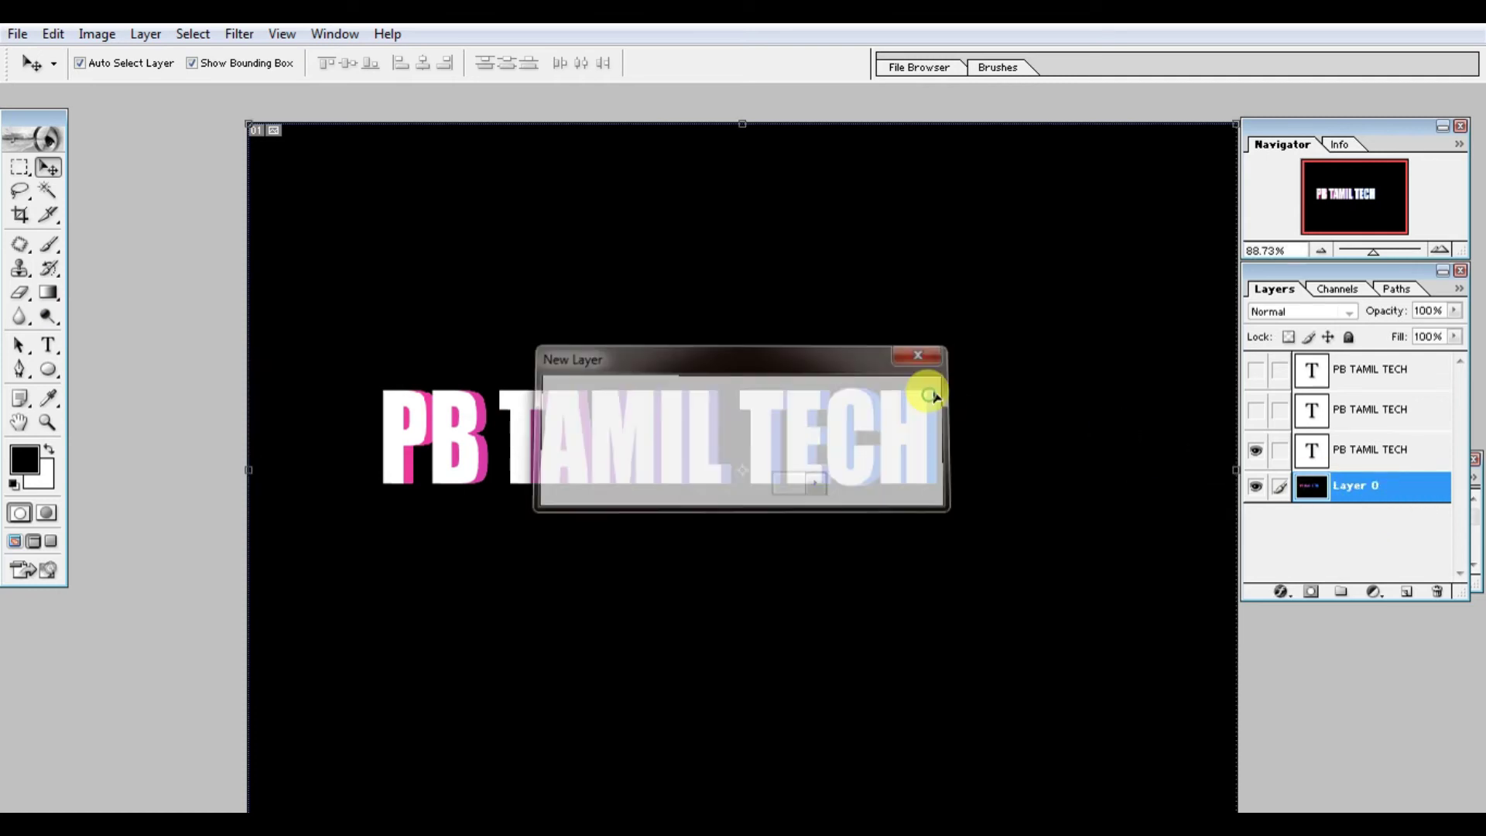
double_click(1414, 493)
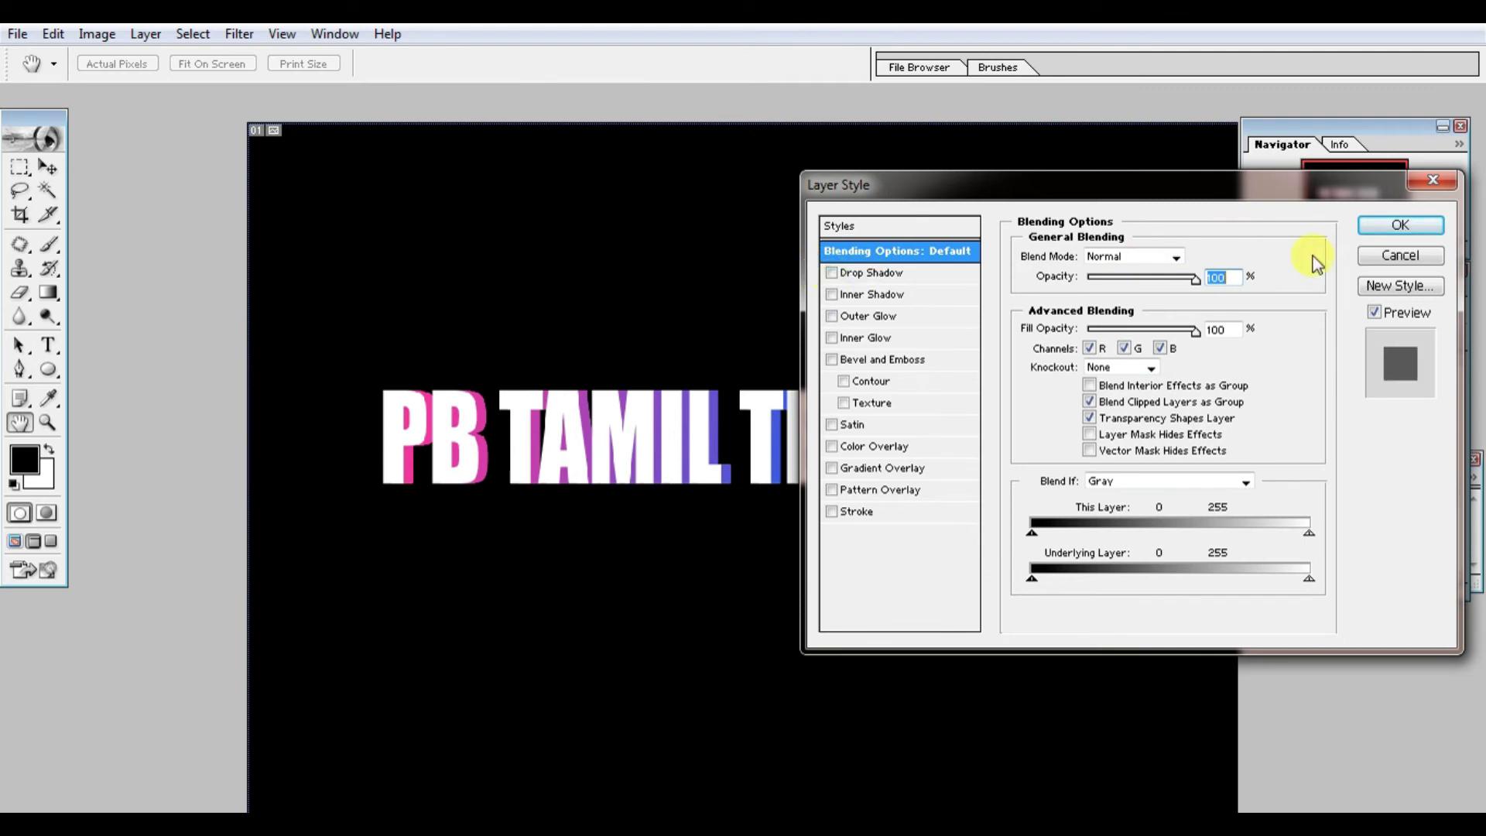
left_click(1397, 226)
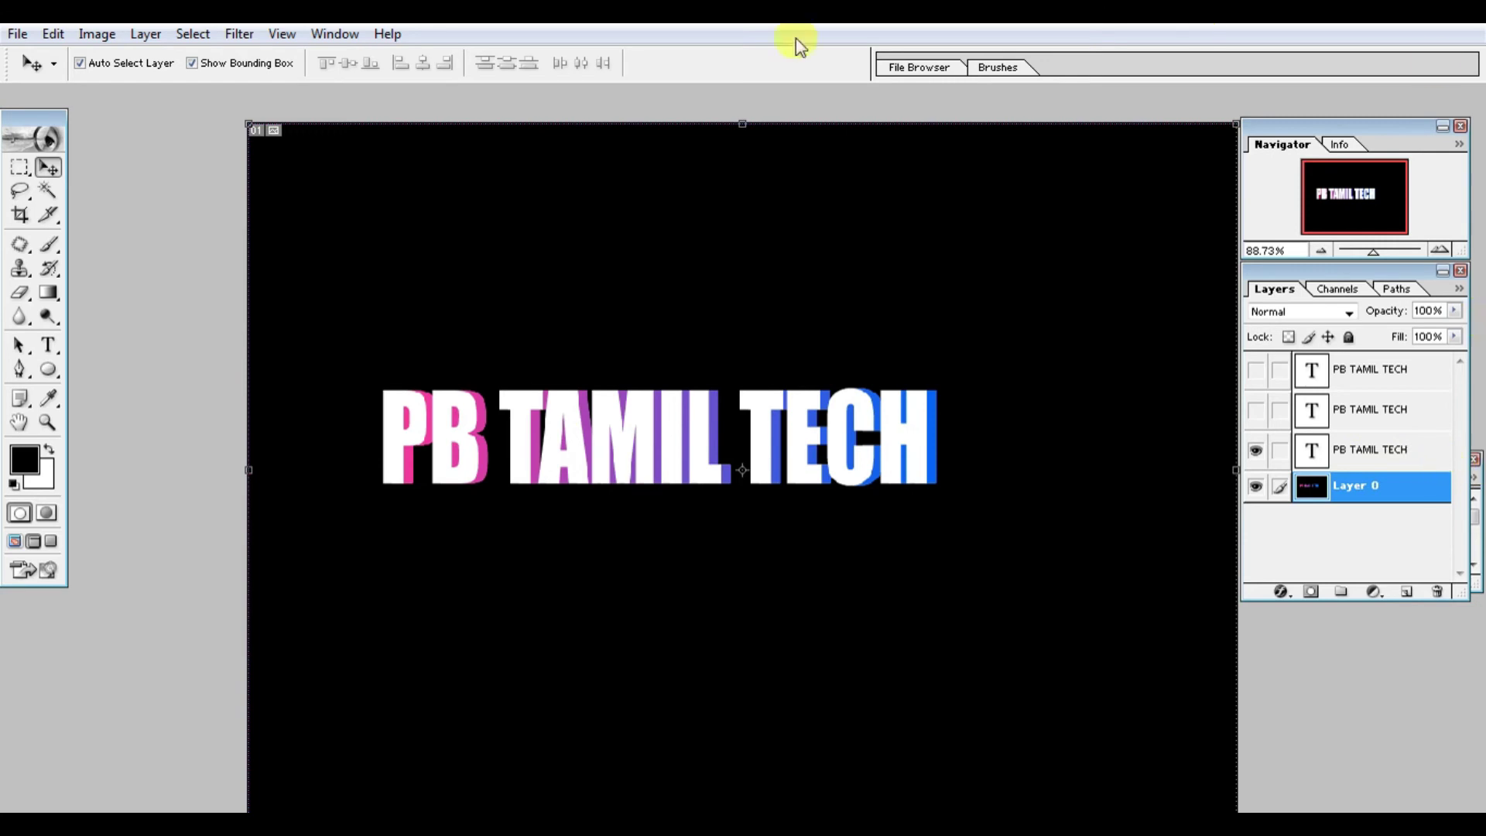
left_click(1255, 486)
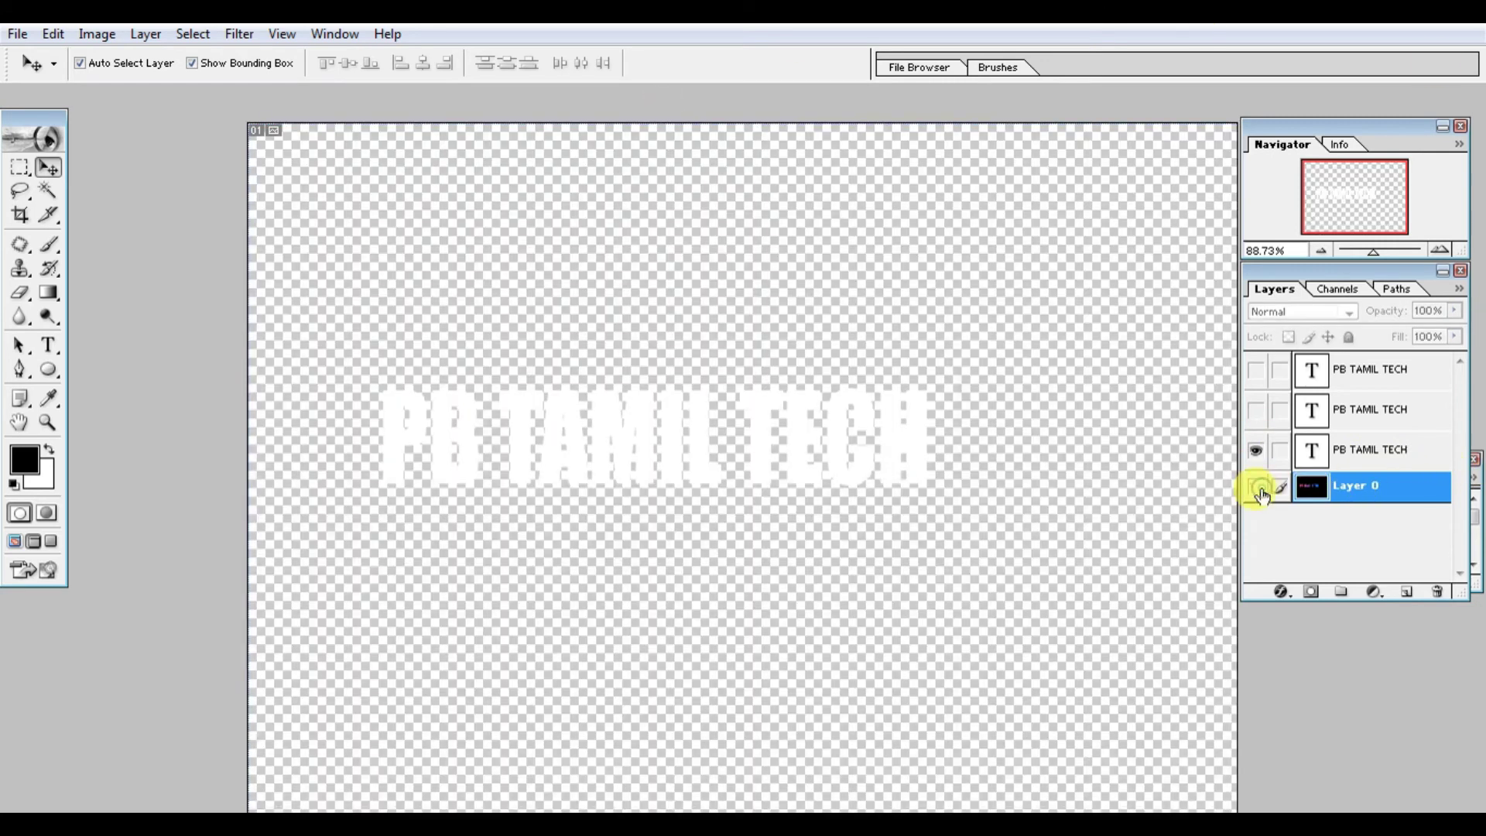
left_click(1255, 486)
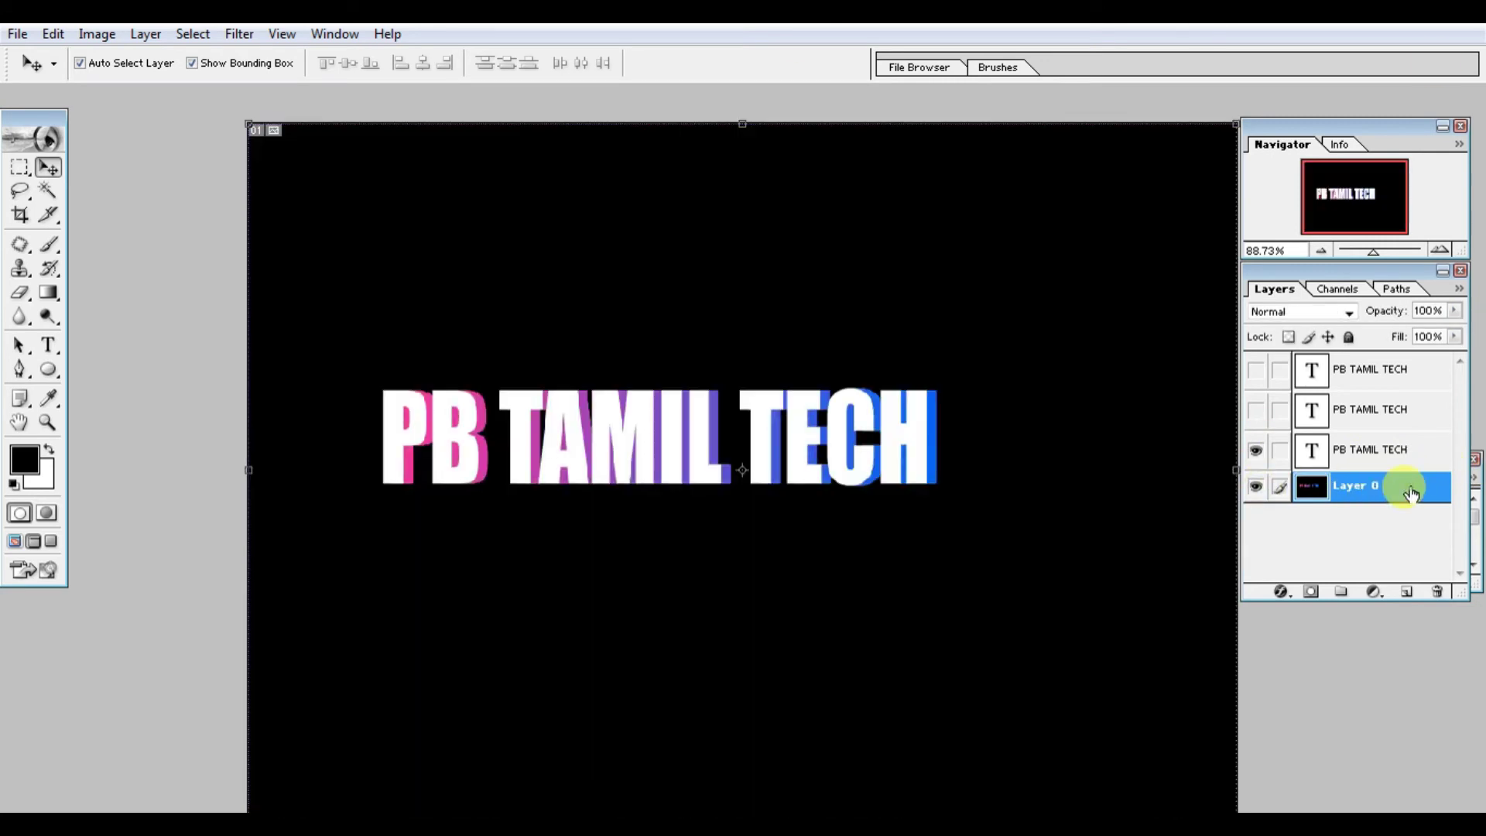
left_click(19, 168)
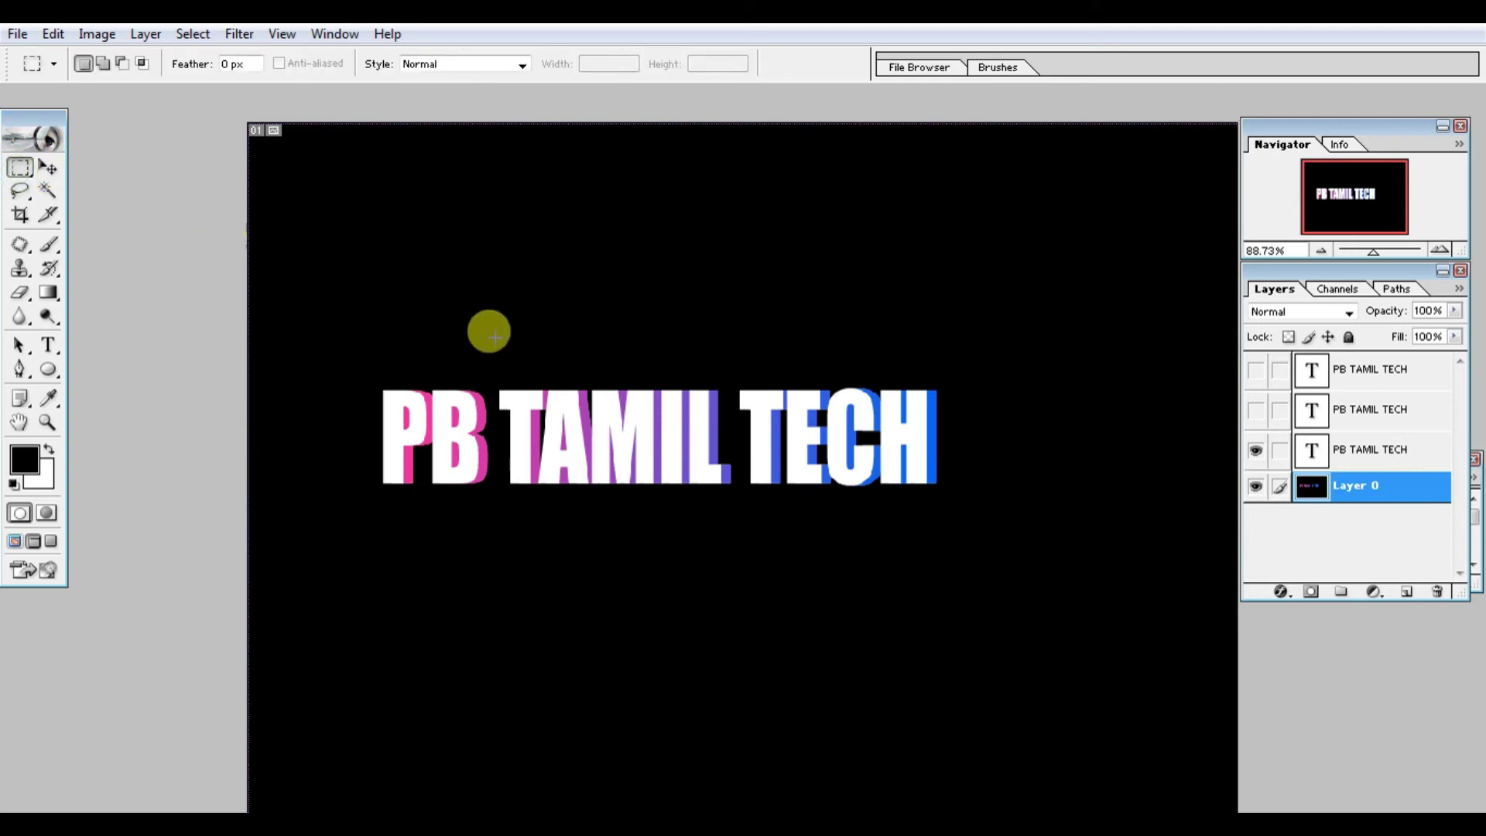
Move the white text up, then delete the white and blue PB TAMIL TECH text layers.
left_click(47, 168)
left_click_drag(557, 398, 561, 261)
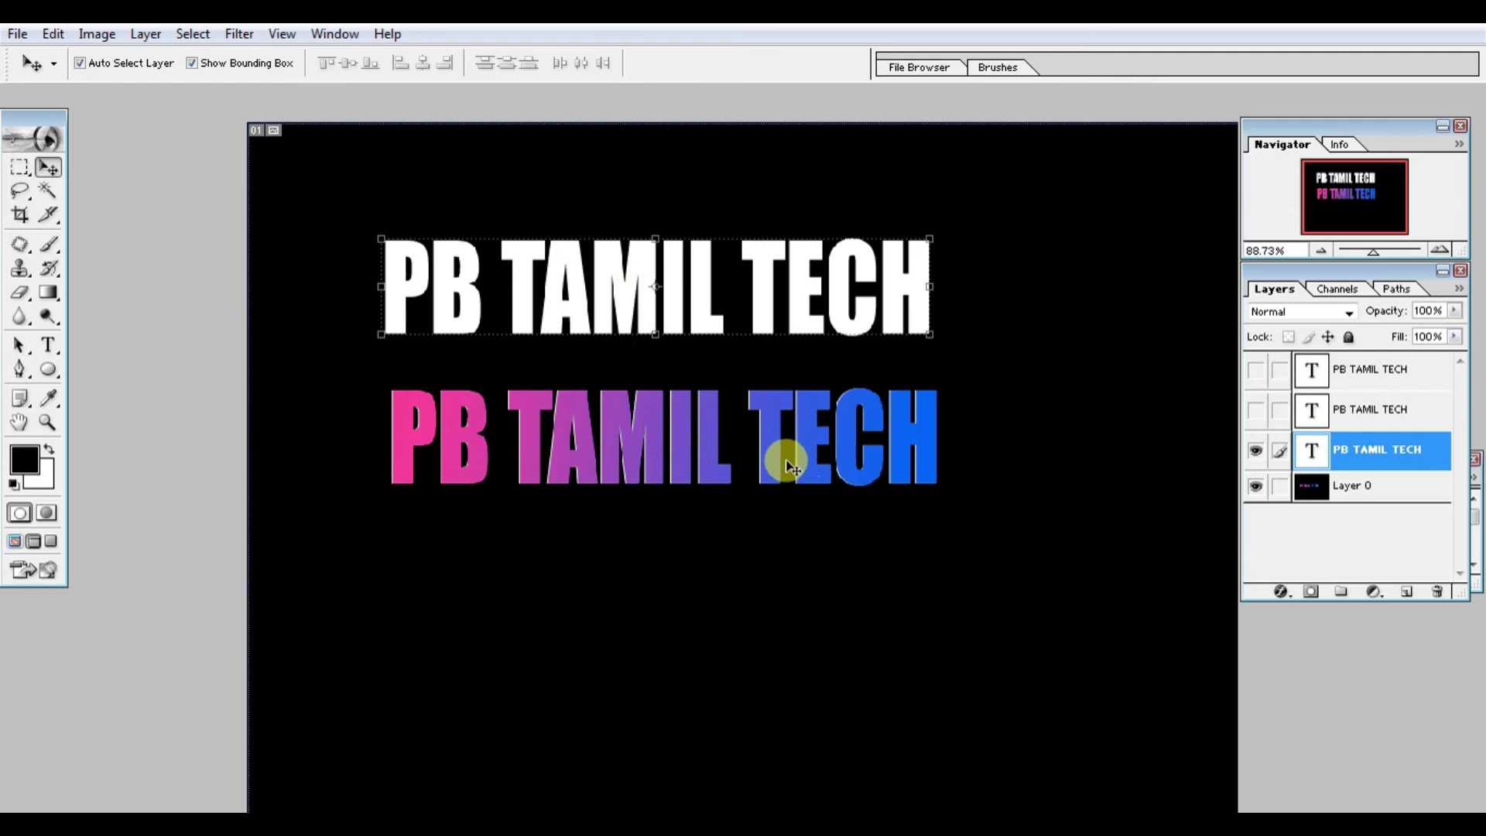
right_click(1383, 448)
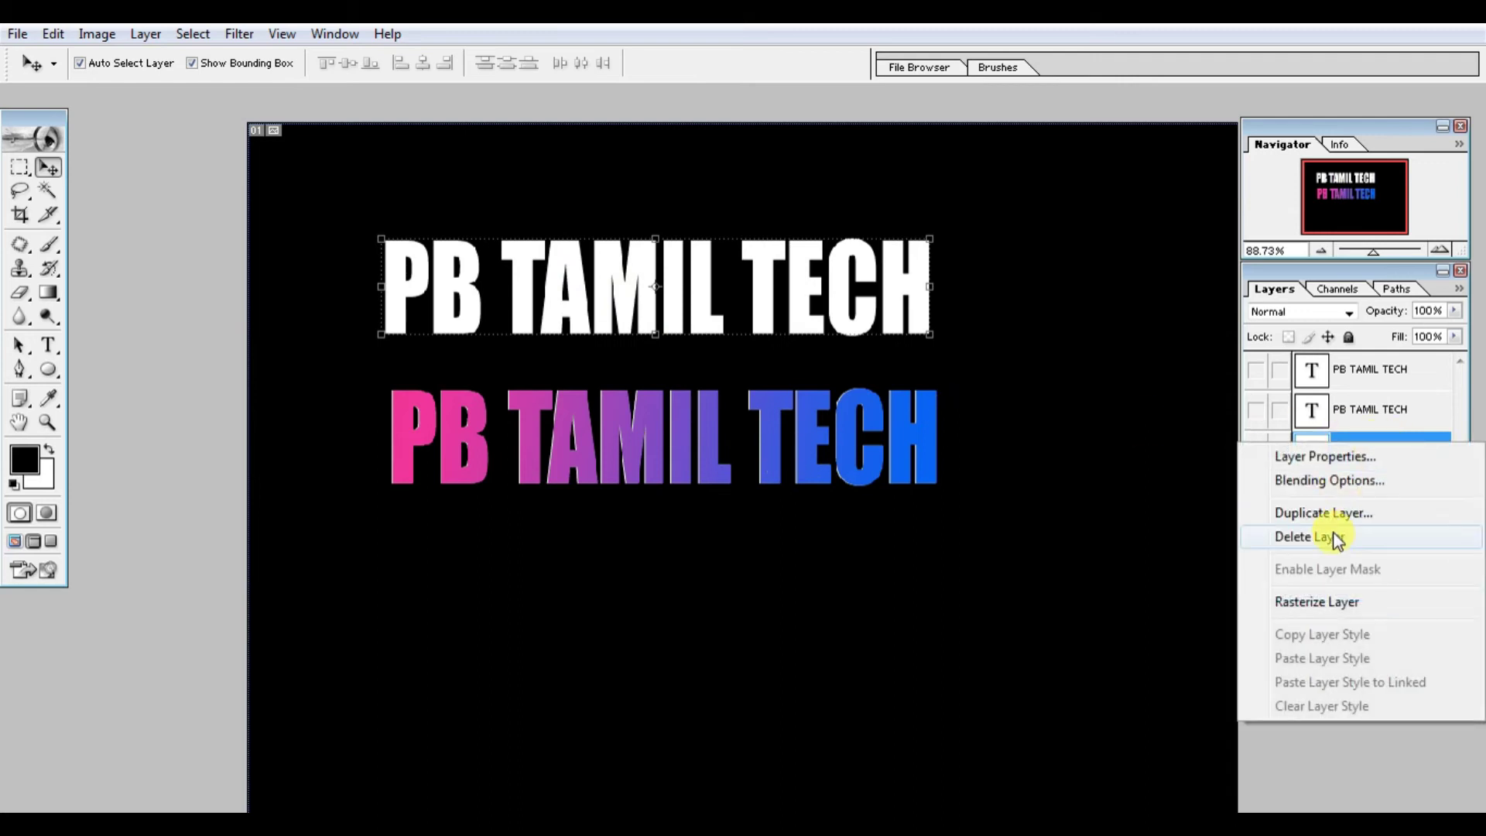
left_click(1307, 536)
key("Return")
left_click(1255, 409)
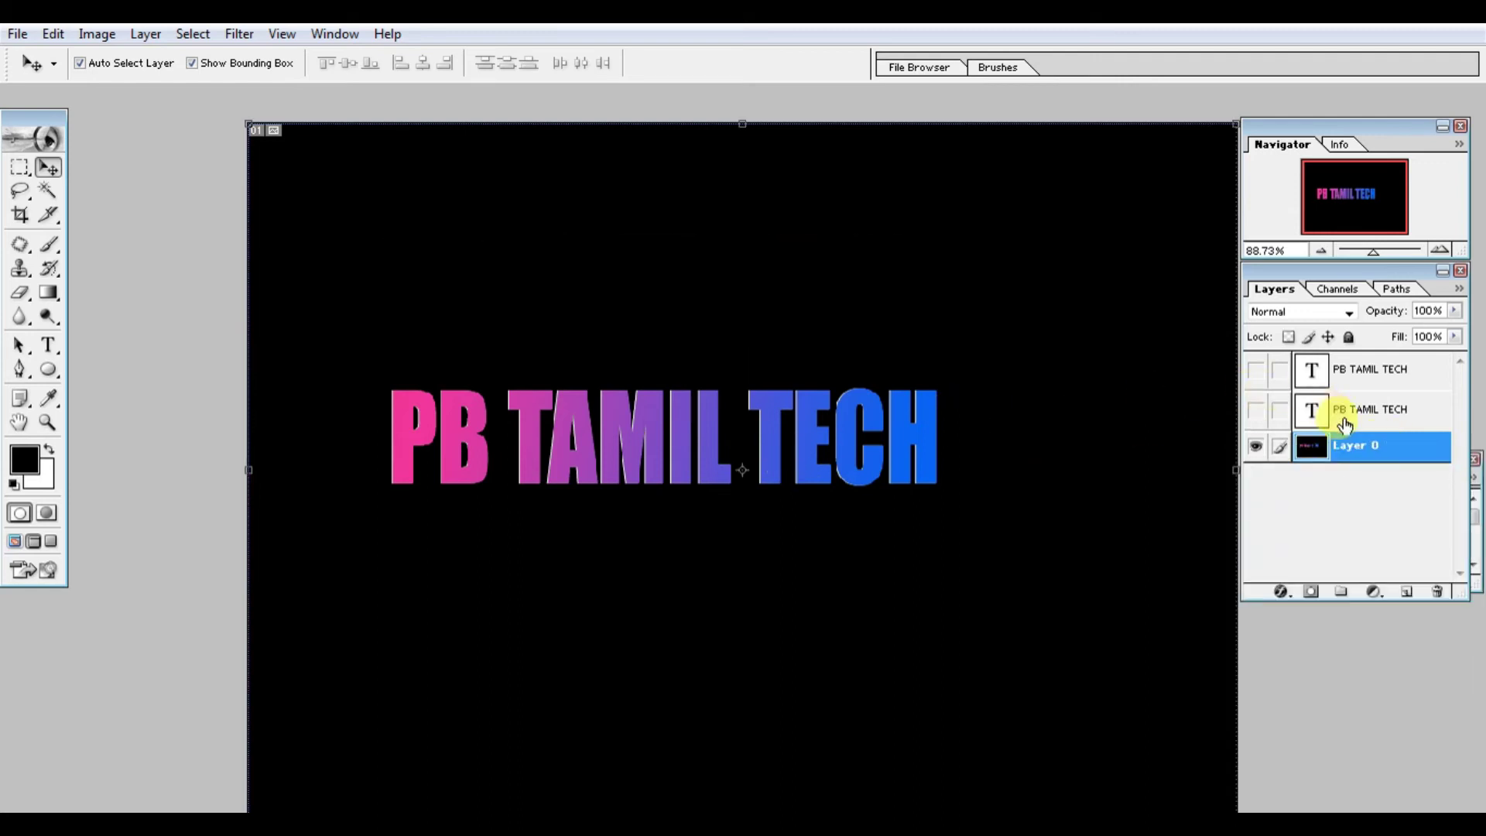
right_click(1342, 410)
left_click(1333, 513)
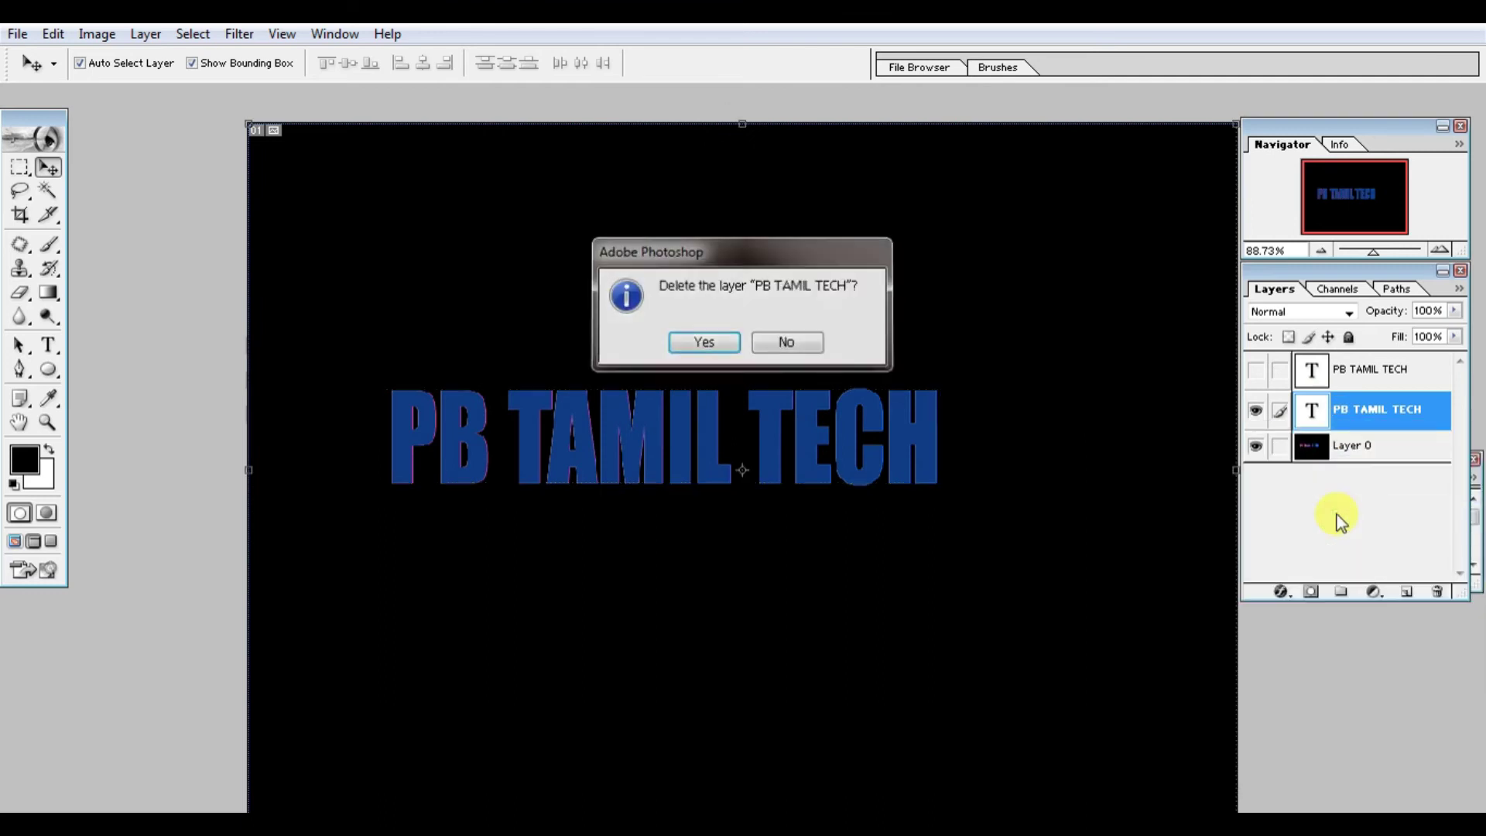
key("Return")
Delete the remaining PB TAMIL TECH text layer and its copy, leaving only Layer 0.
left_click(1344, 371)
right_click(1343, 370)
left_click(1349, 435)
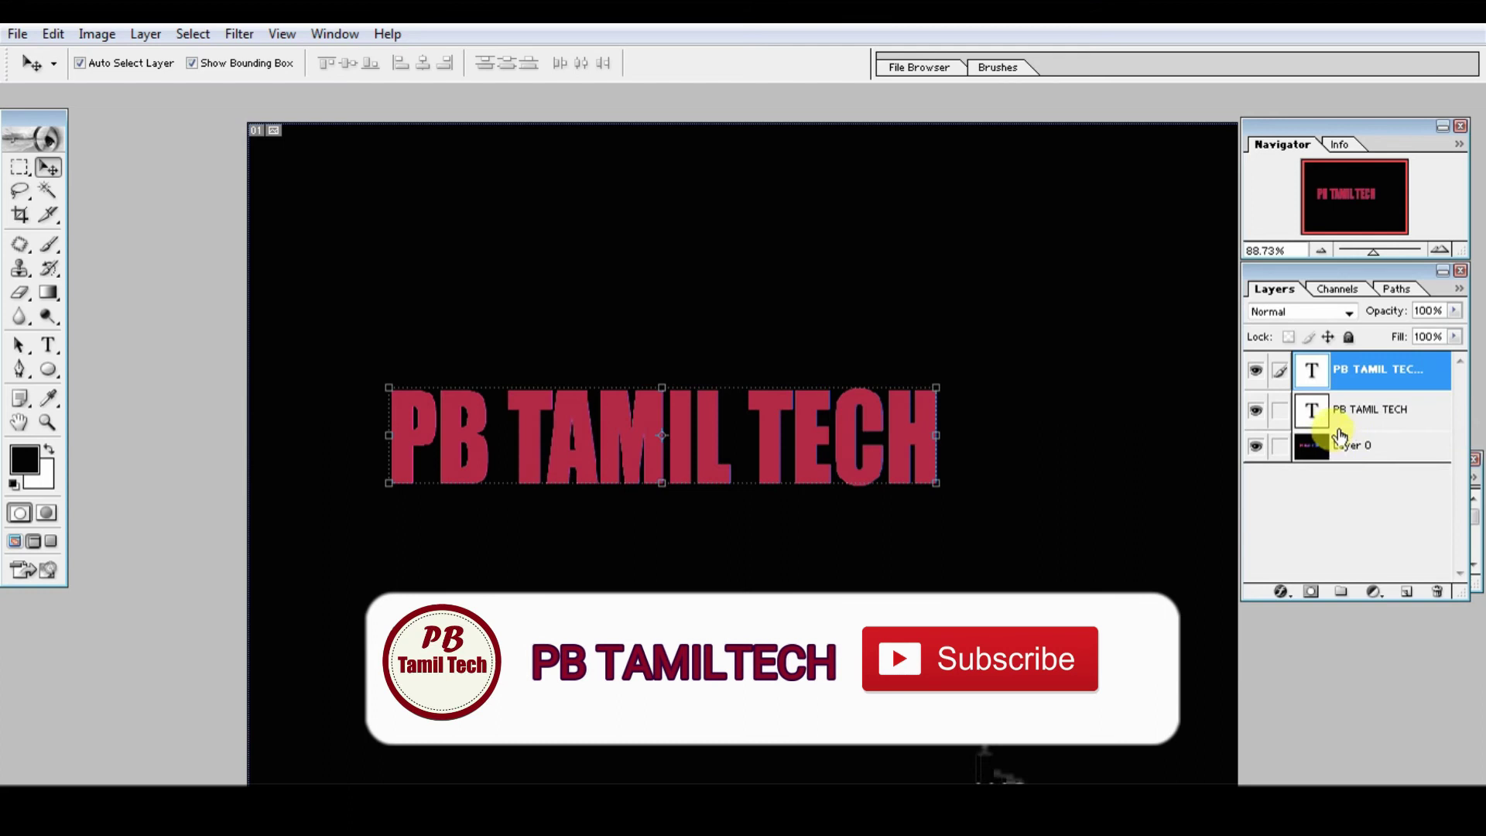
right_click(1343, 371)
left_click(1331, 461)
key("Return")
right_click(1345, 394)
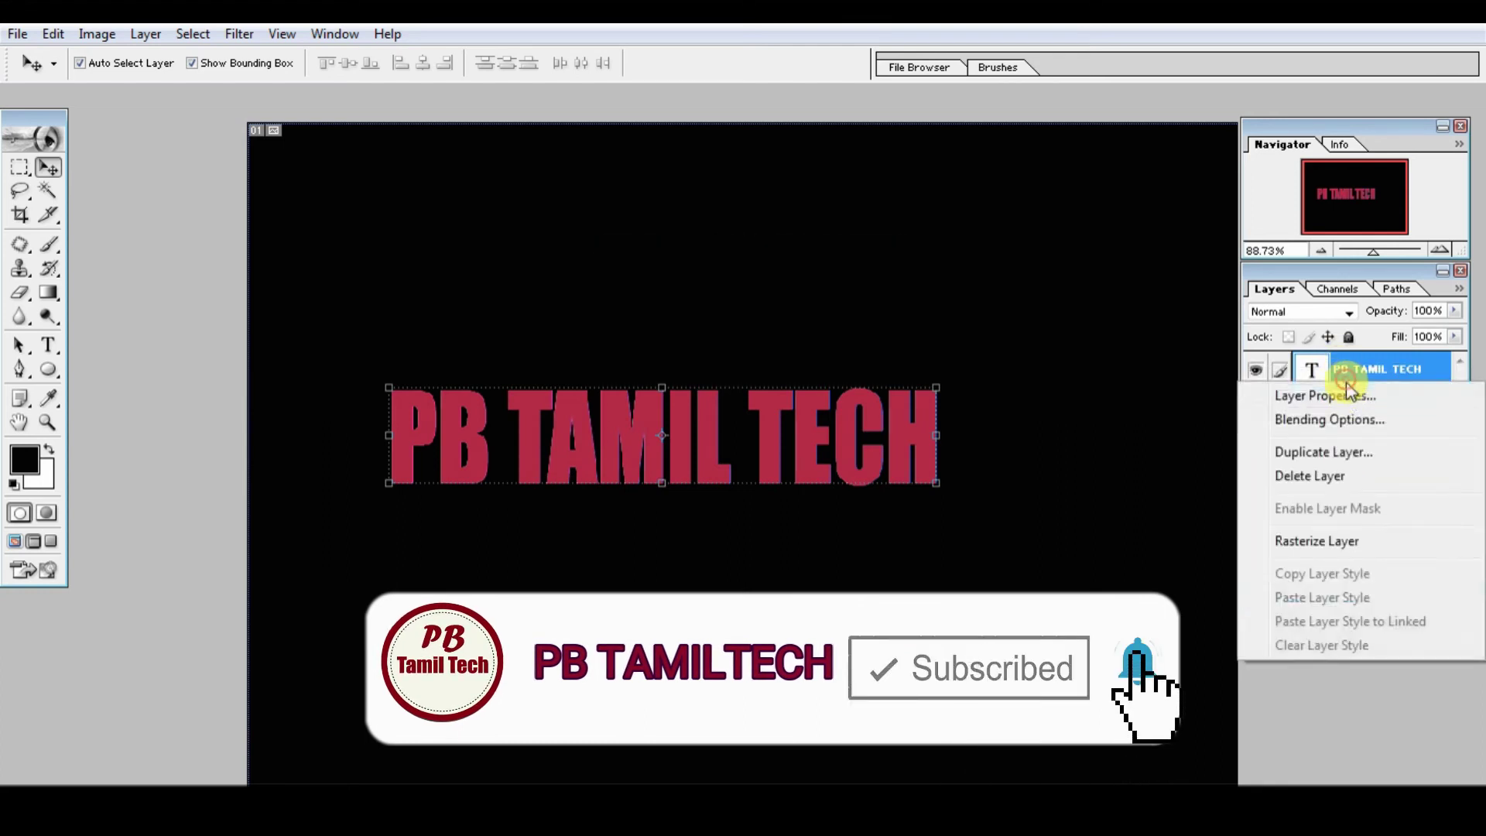
left_click(1343, 473)
key("Return")
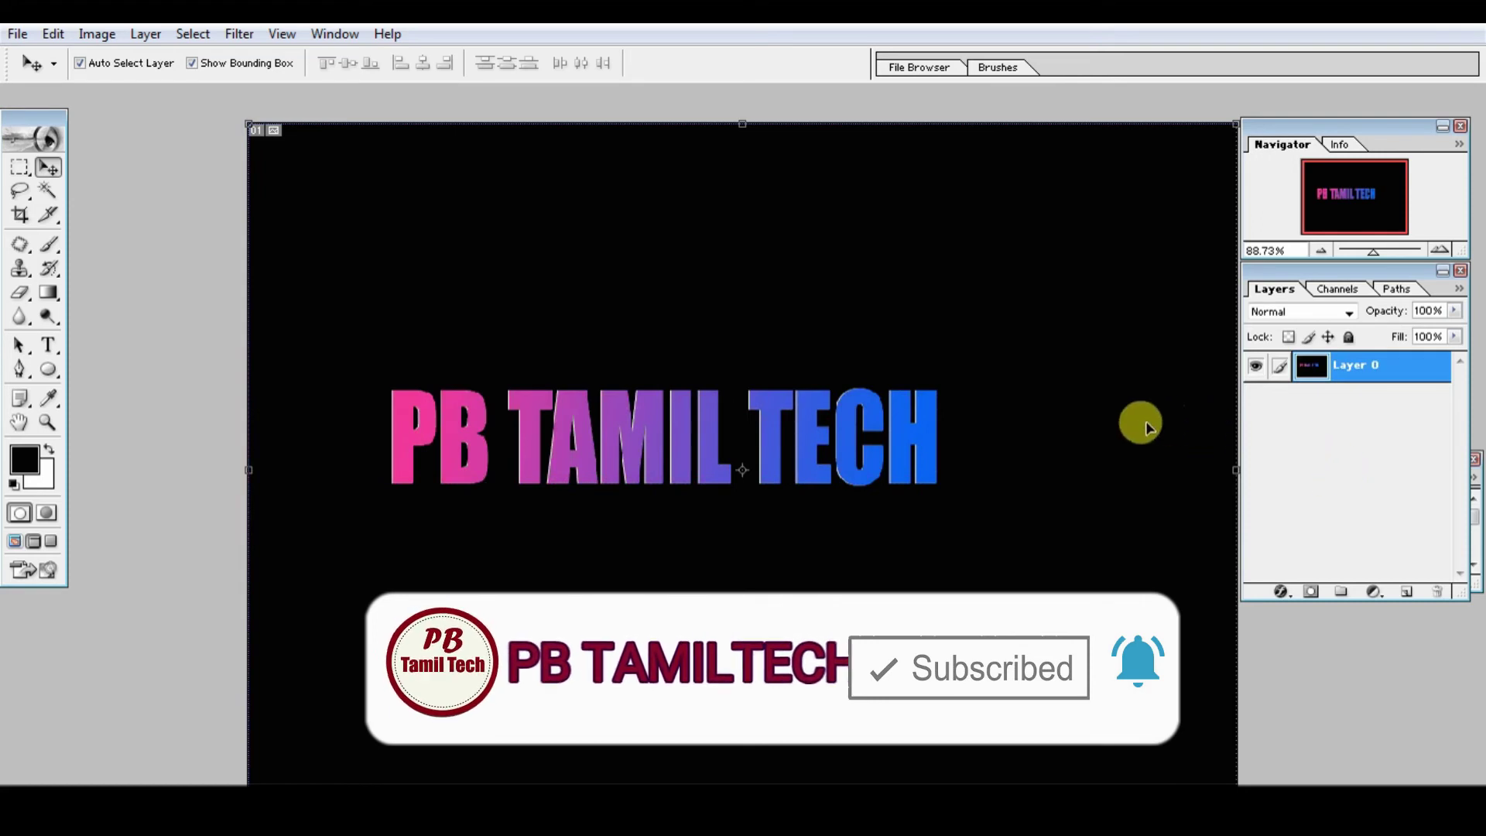
left_click(20, 167)
mouse_move(351, 328)
left_mouse_down()
mouse_move(382, 506)
mouse_move(1059, 548)
left_mouse_up()
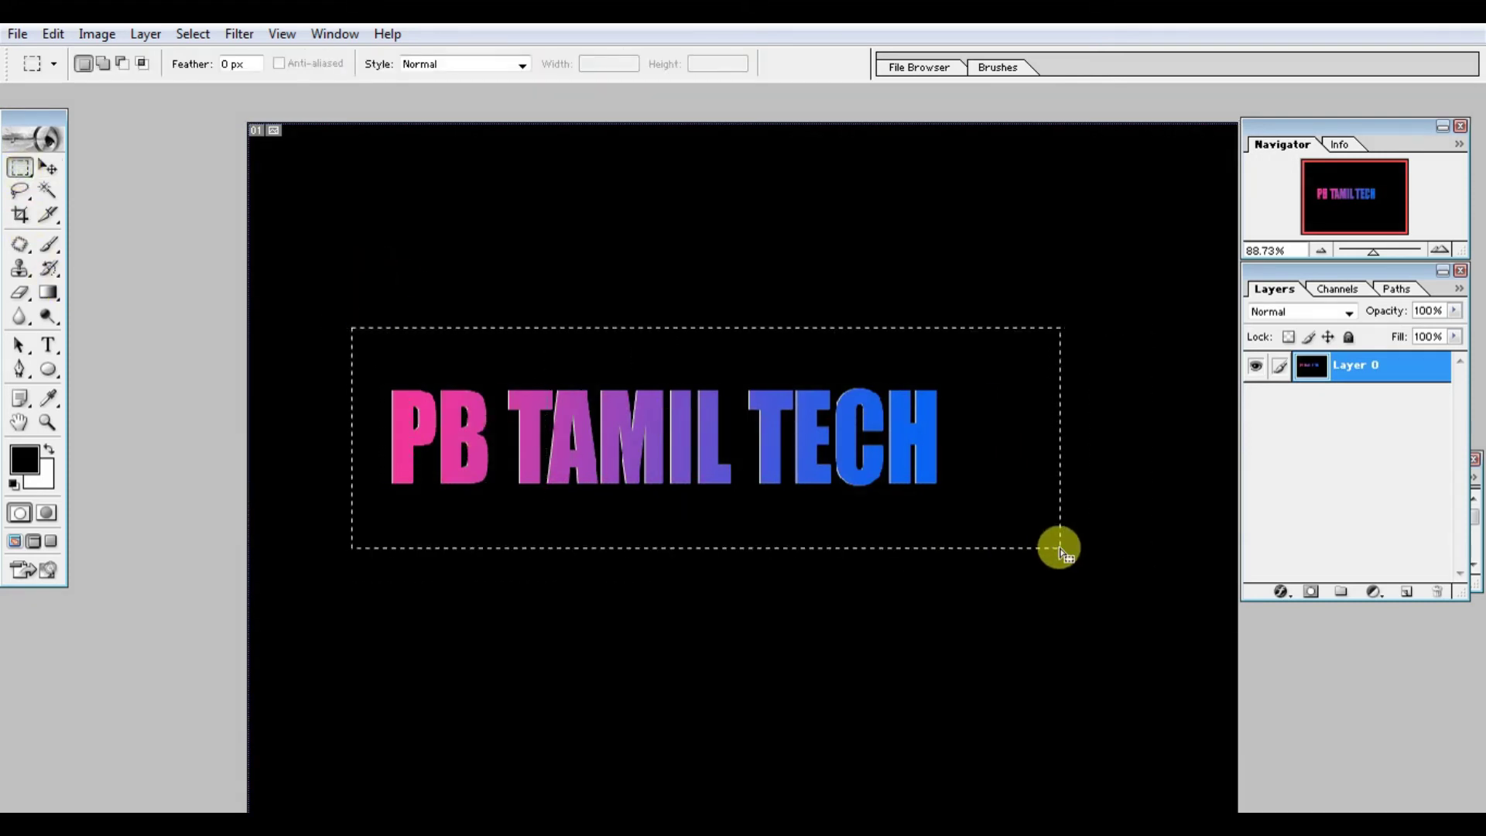
key("Delete")
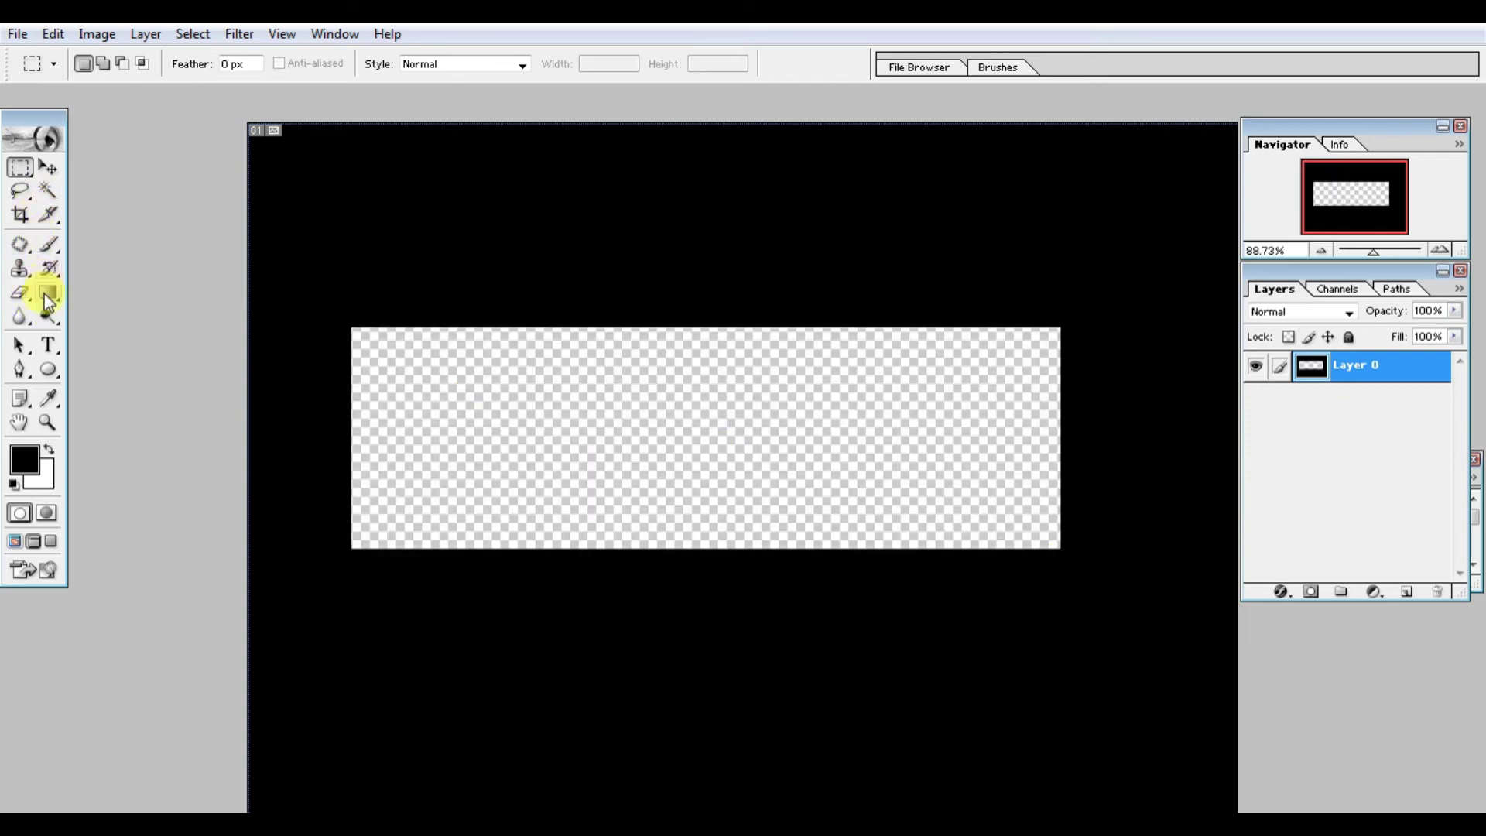
left_click_drag(44, 294, 104, 314)
left_click(523, 409)
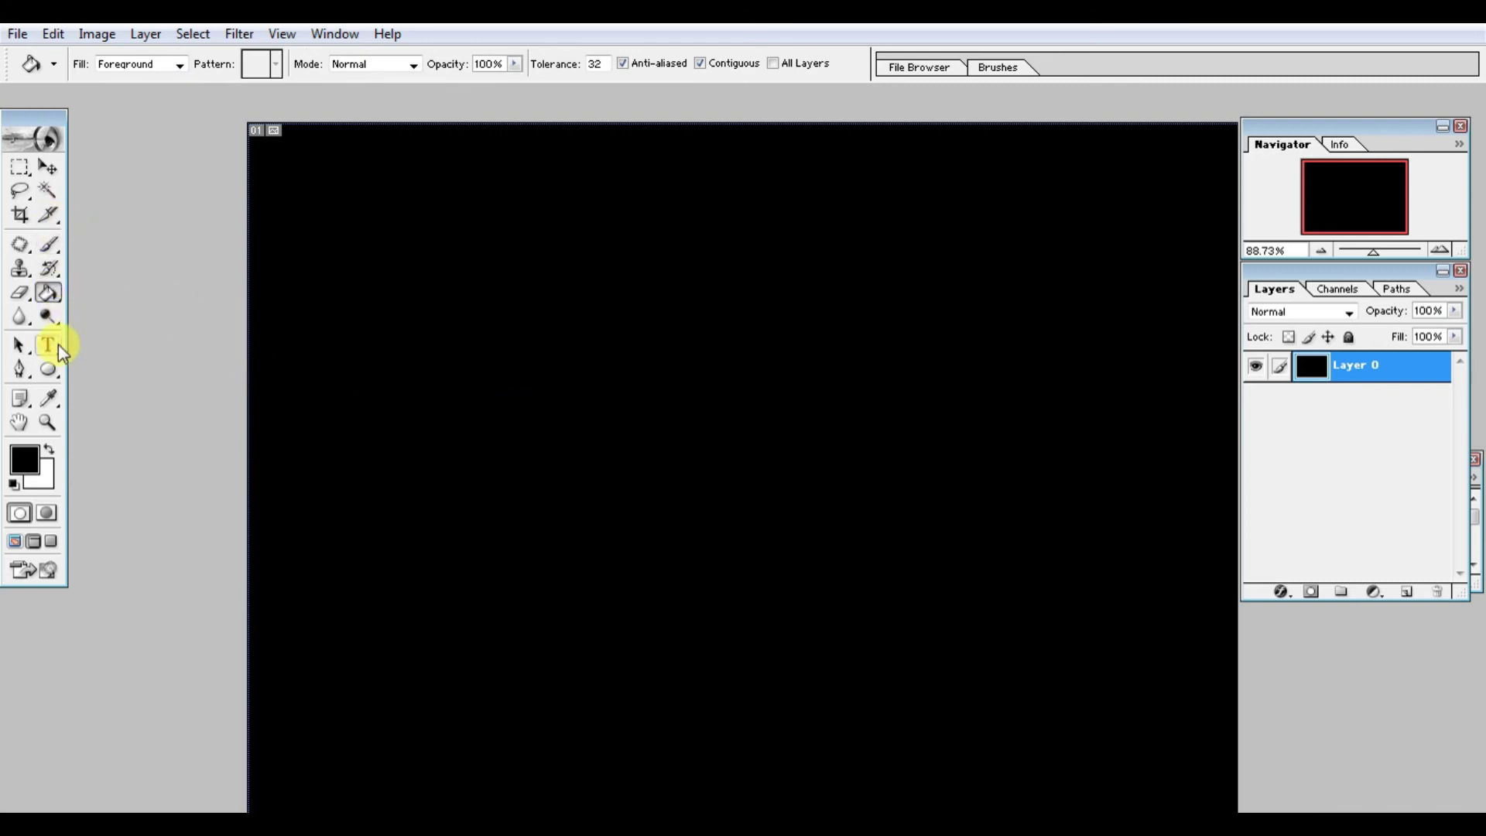
left_click(1338, 506)
key("ctrl+shift+n")
key("Return")
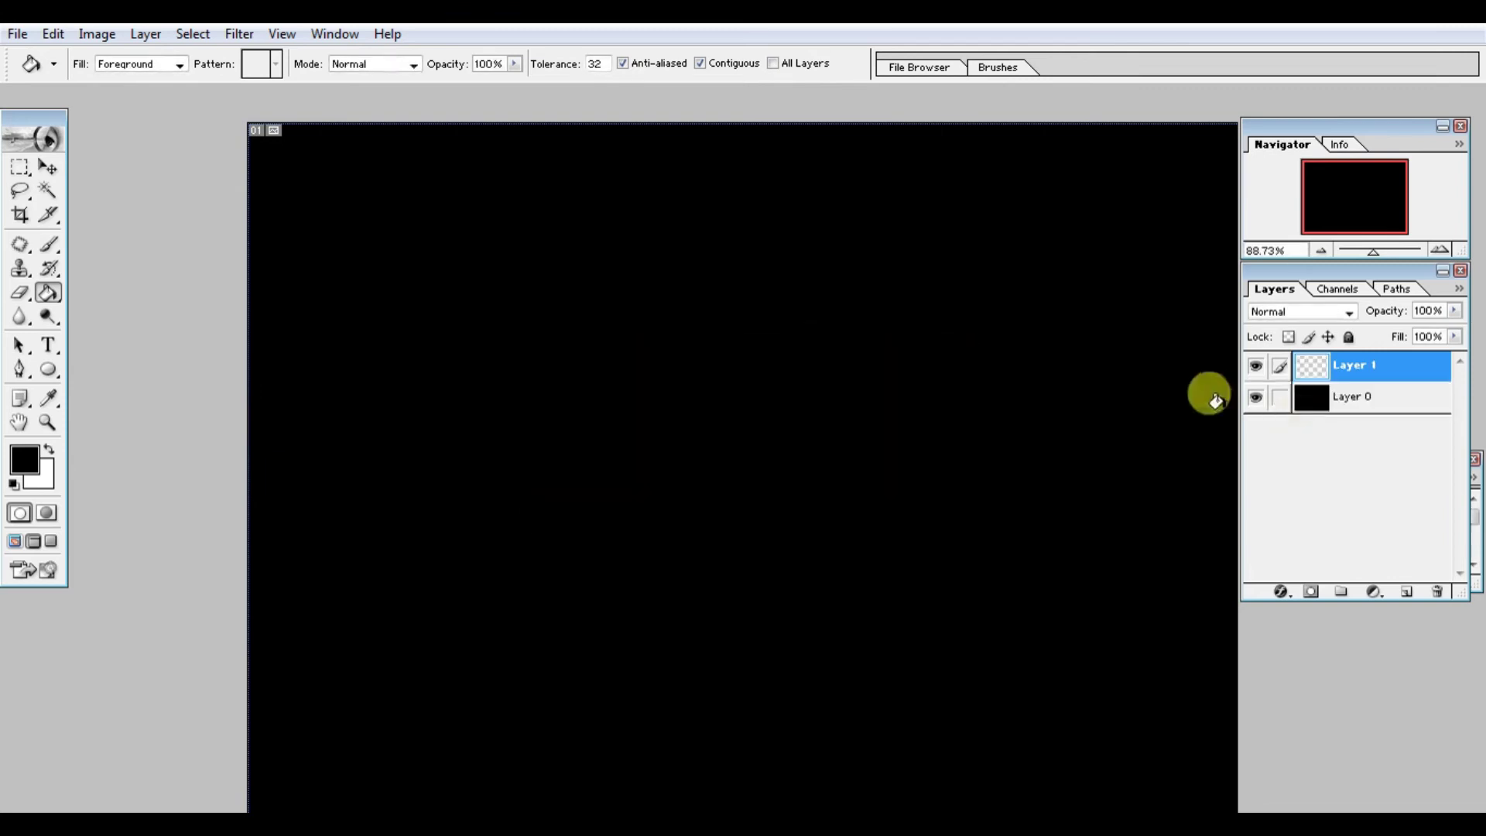
left_click(48, 345)
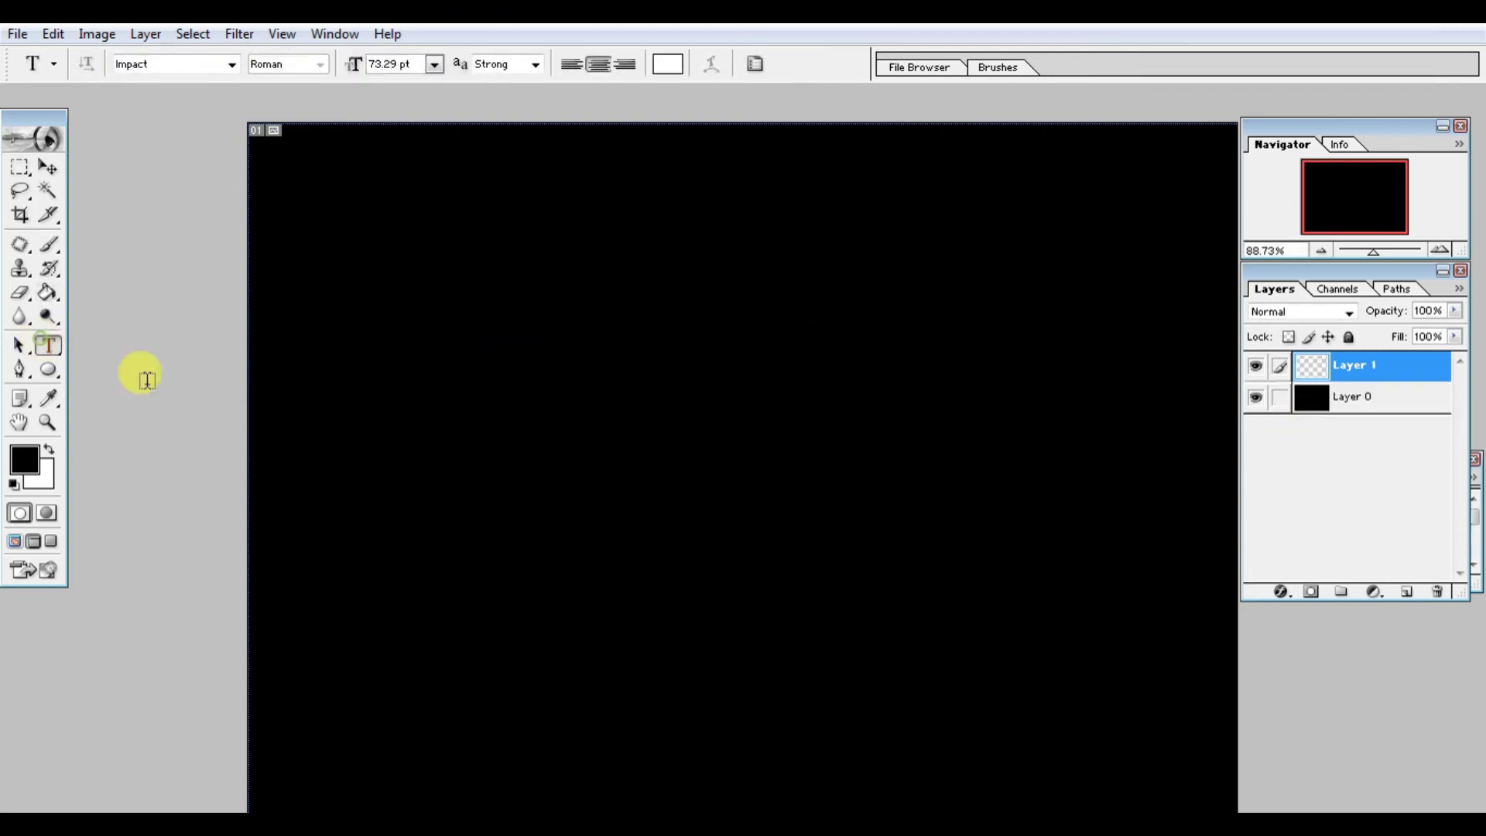
left_click(343, 468)
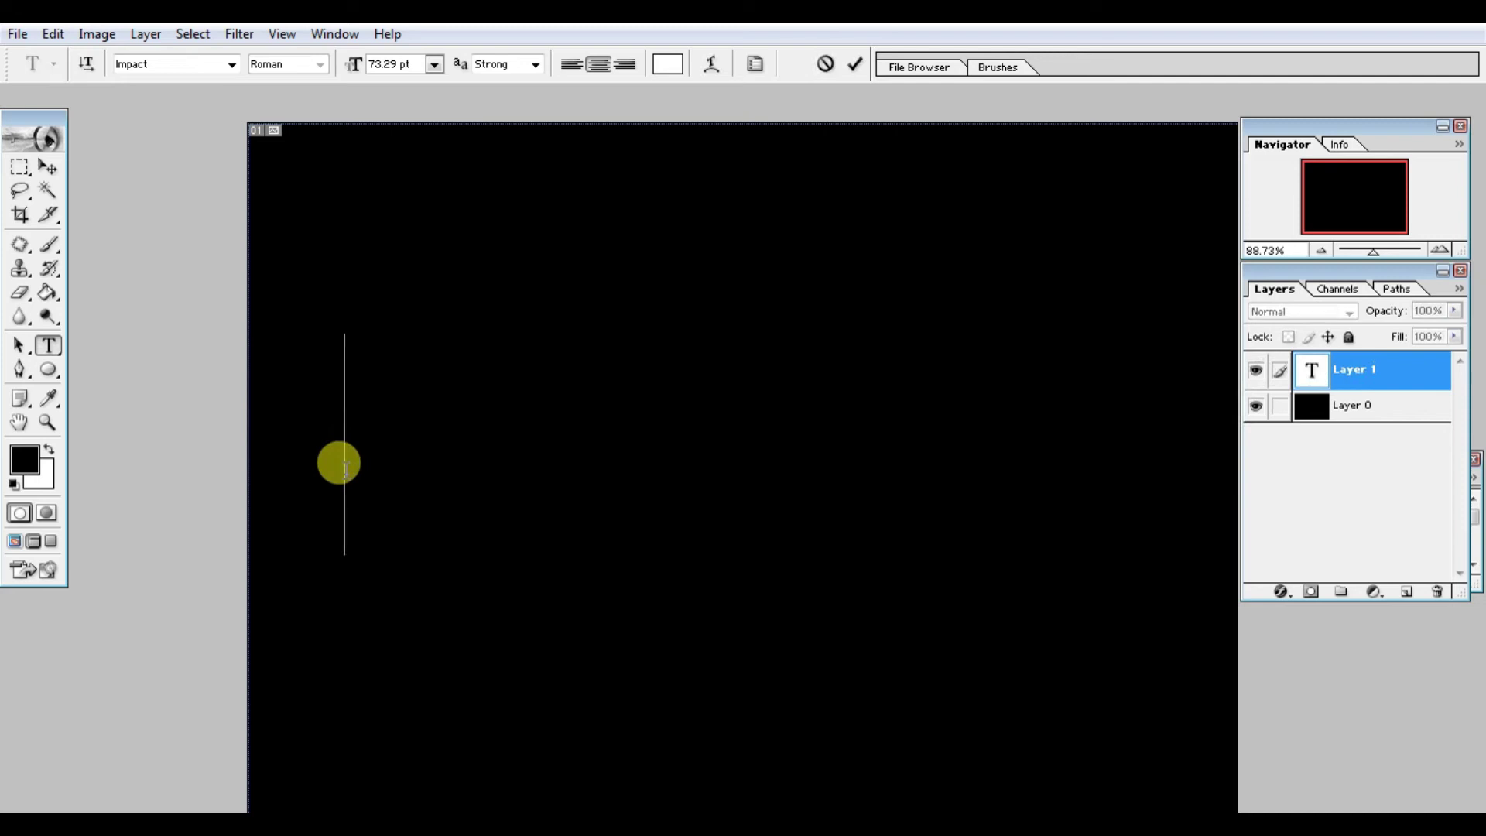
type("PB ")
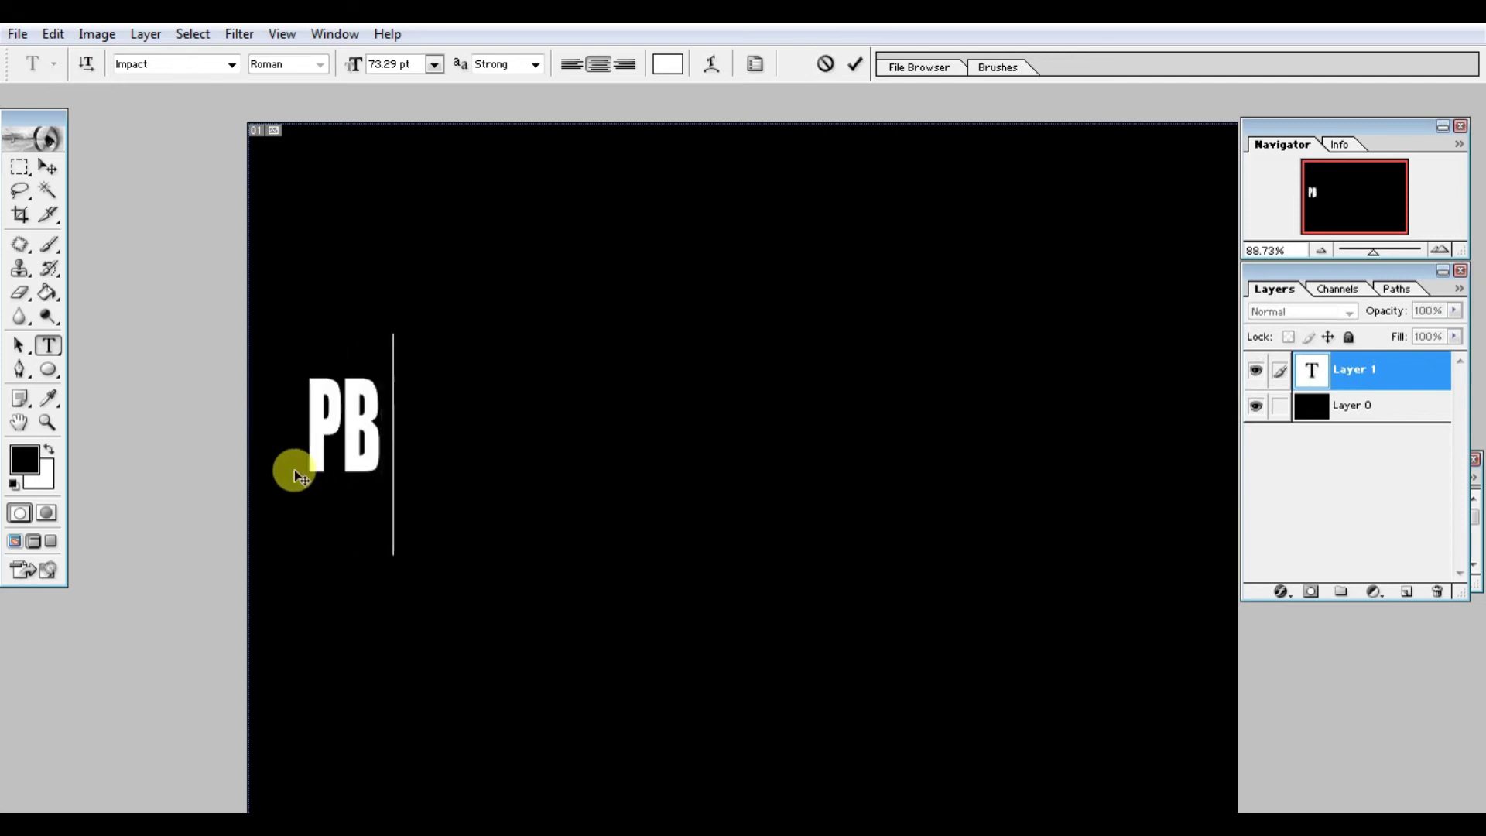
type("TAMI")
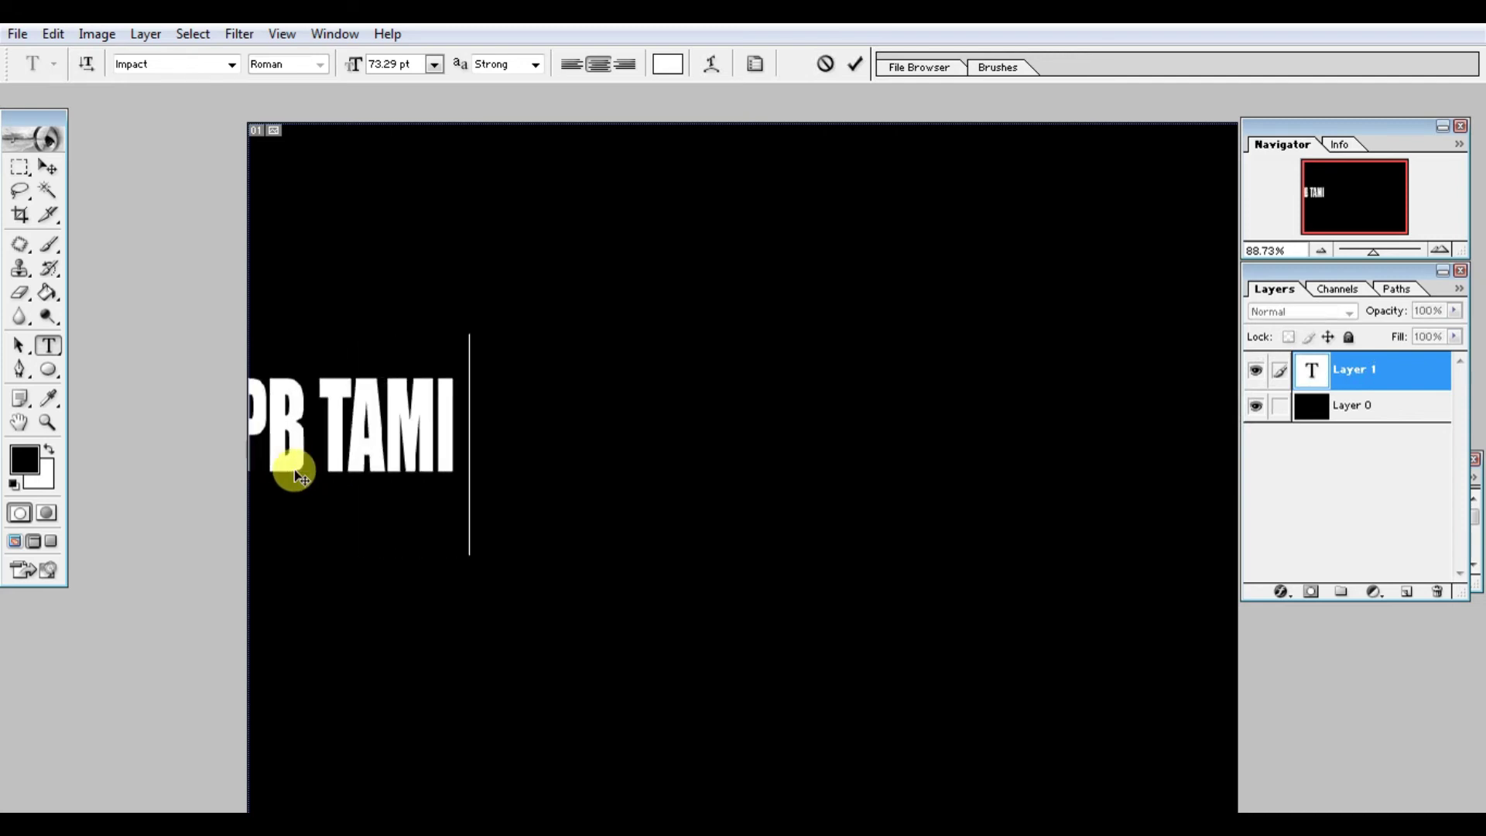
type("L TE")
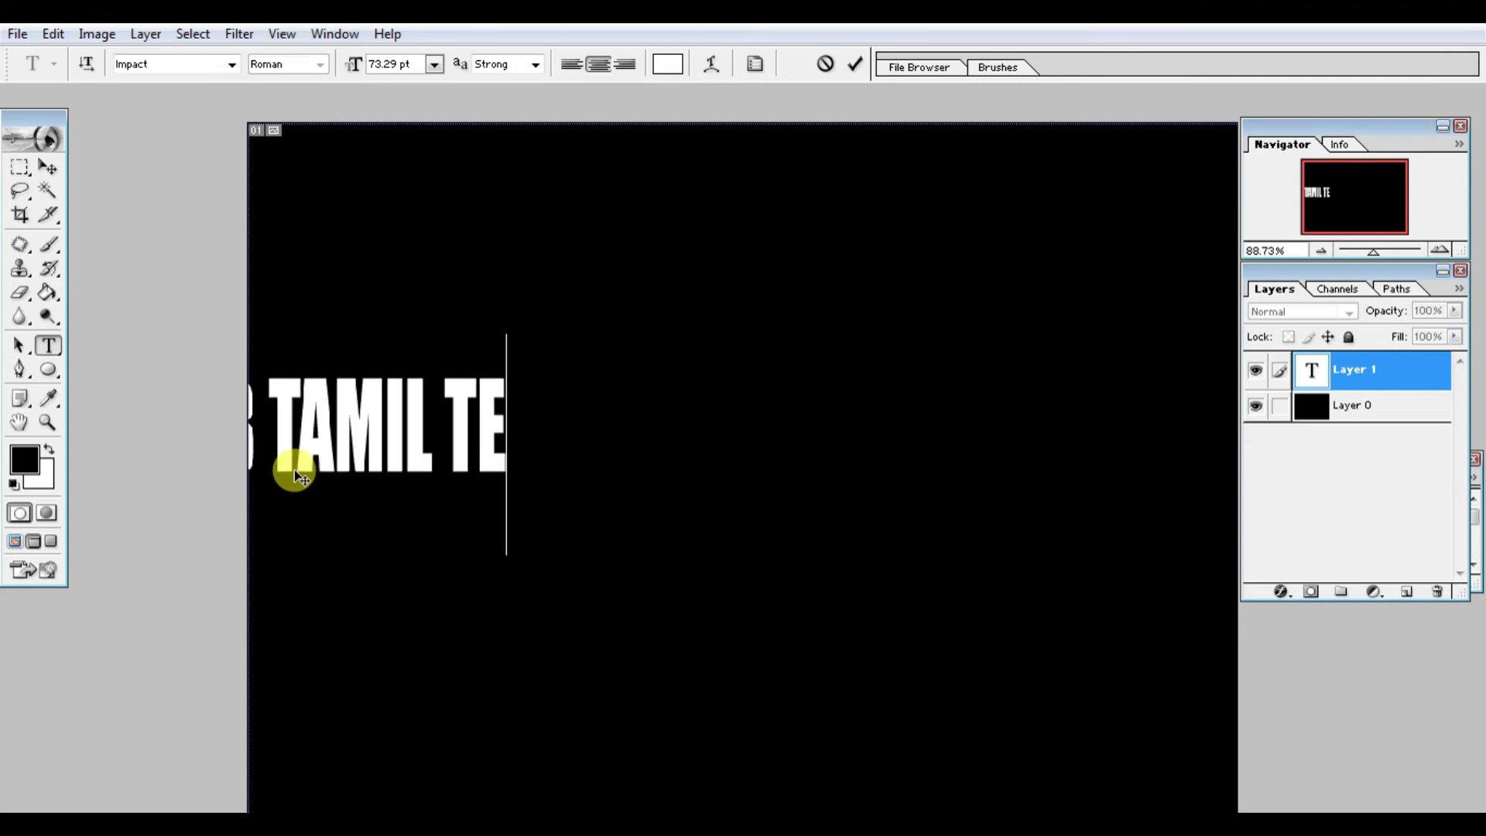
key("ctrl+a")
key("BackSpace")
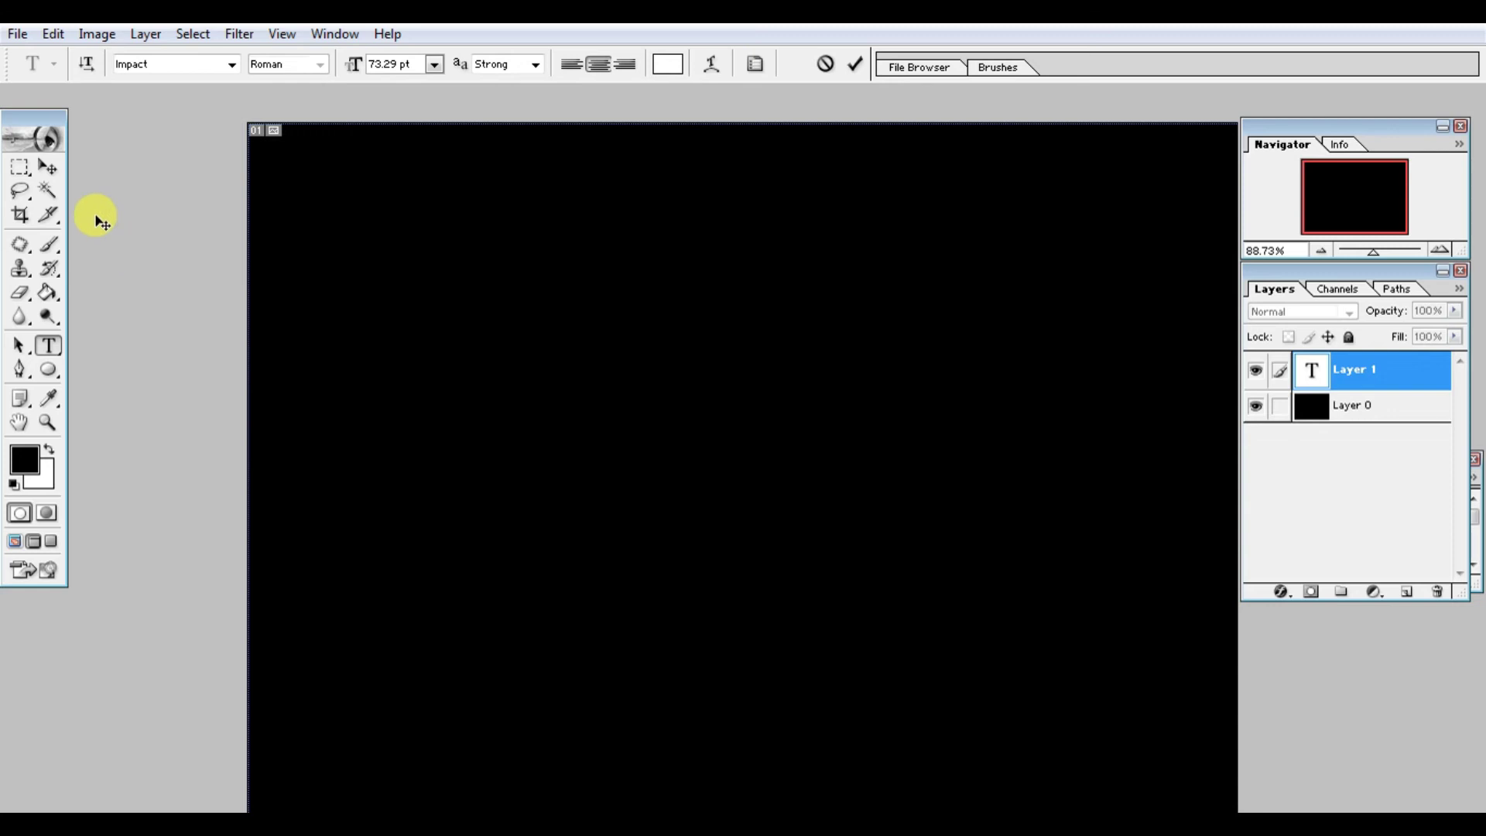
left_click(55, 166)
left_click_drag(436, 464, 412, 456)
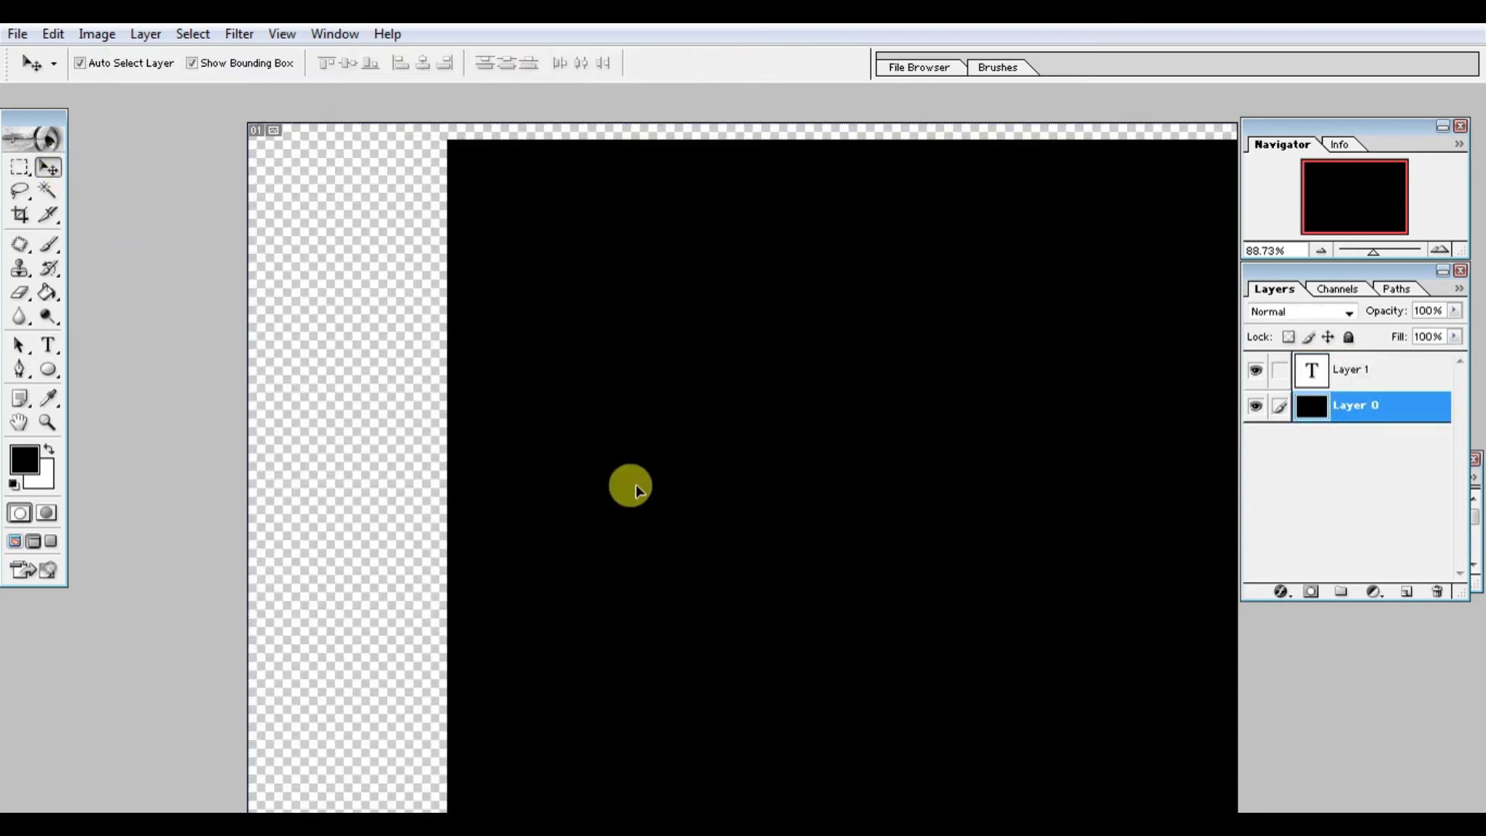
key("ctrl+z")
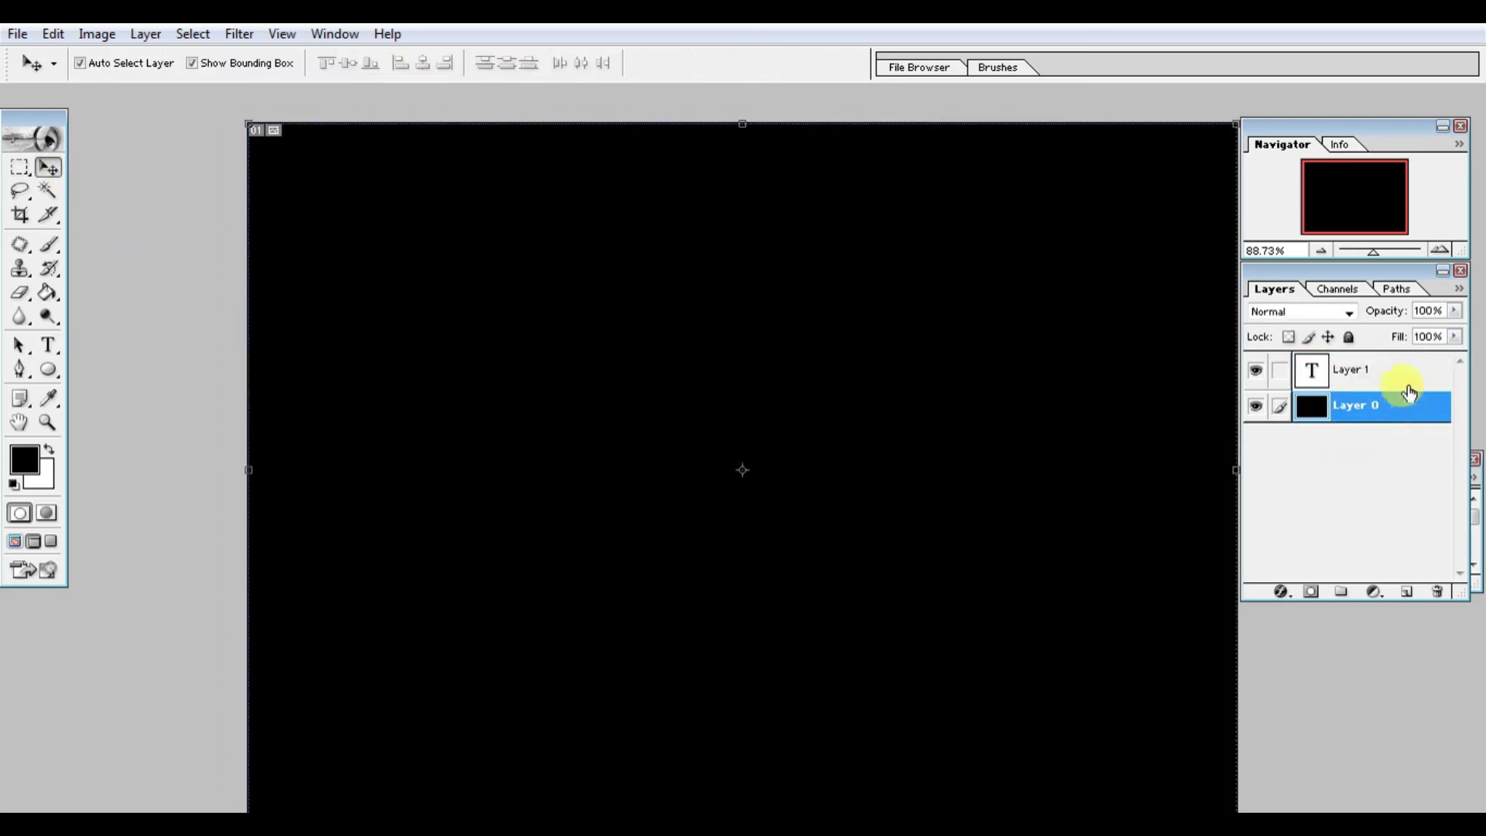
left_click(1377, 371)
mouse_move(758, 433)
left_mouse_down()
mouse_move(825, 434)
mouse_move(690, 439)
left_mouse_up()
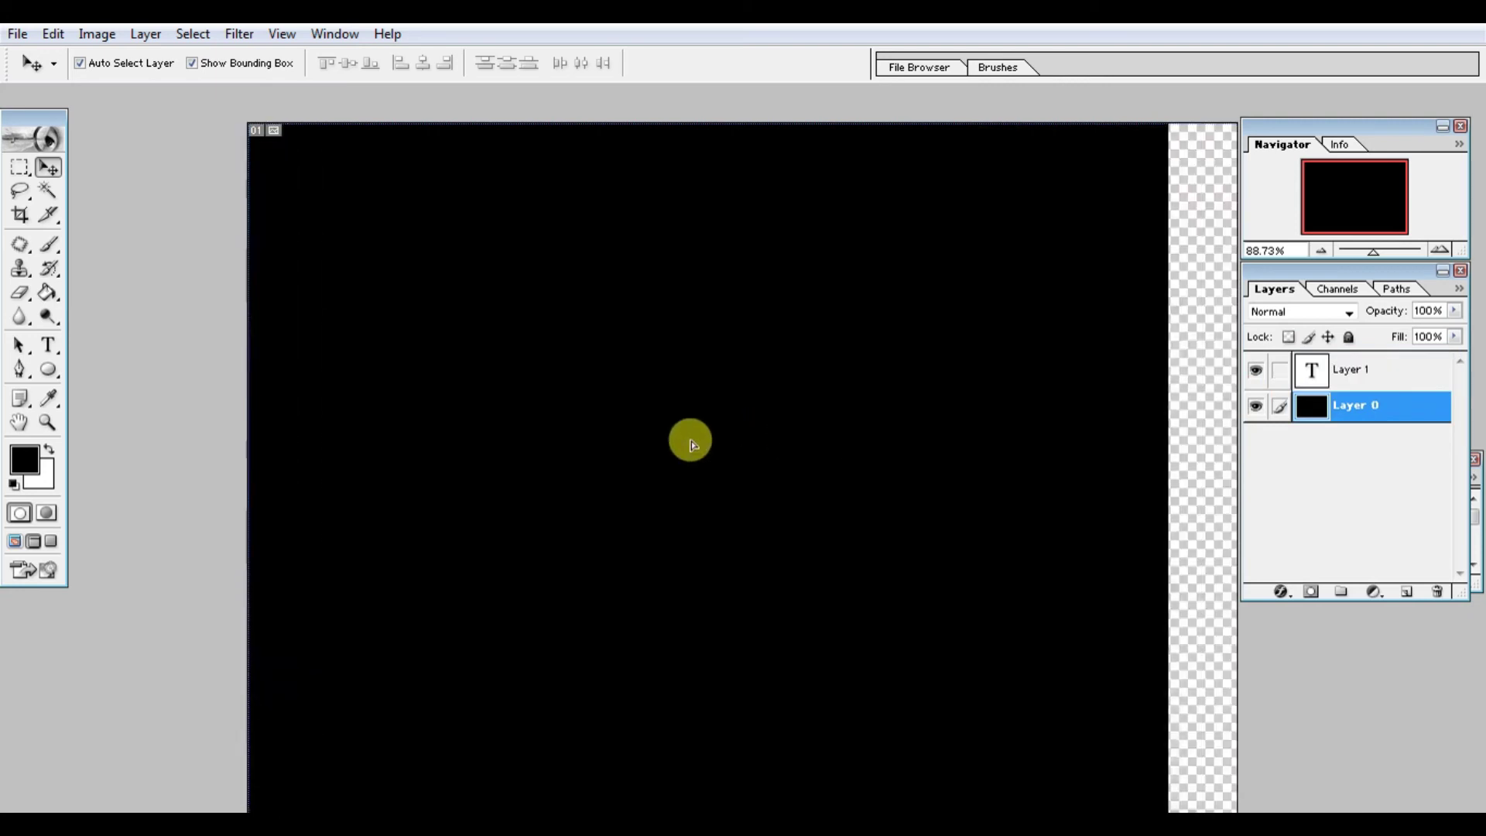
key("ctrl+z")
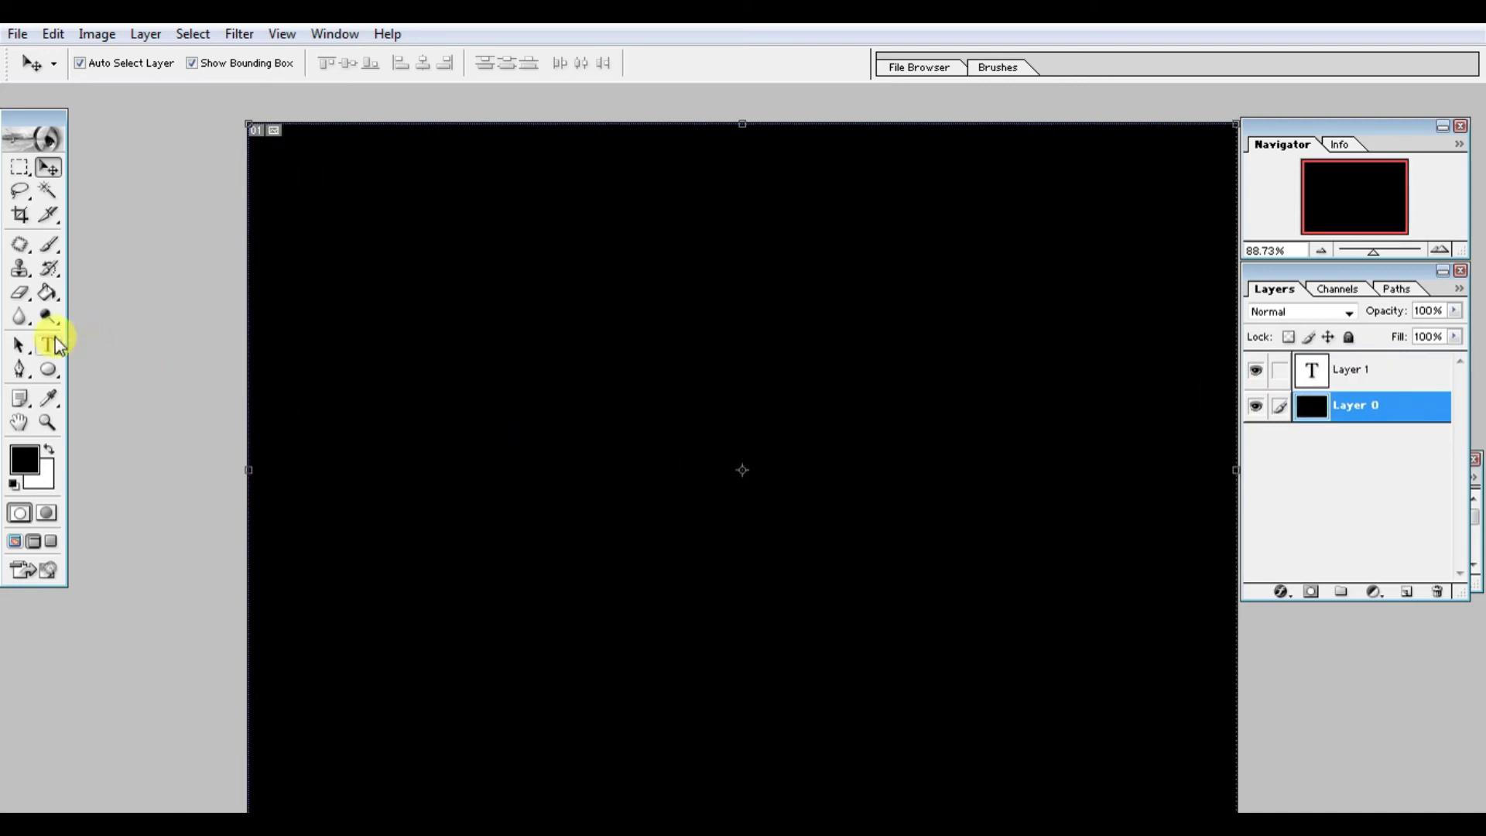
left_click(49, 344)
Type white 'PB TAMIL TECH' near the canvas centre and commit it.
left_click(806, 456)
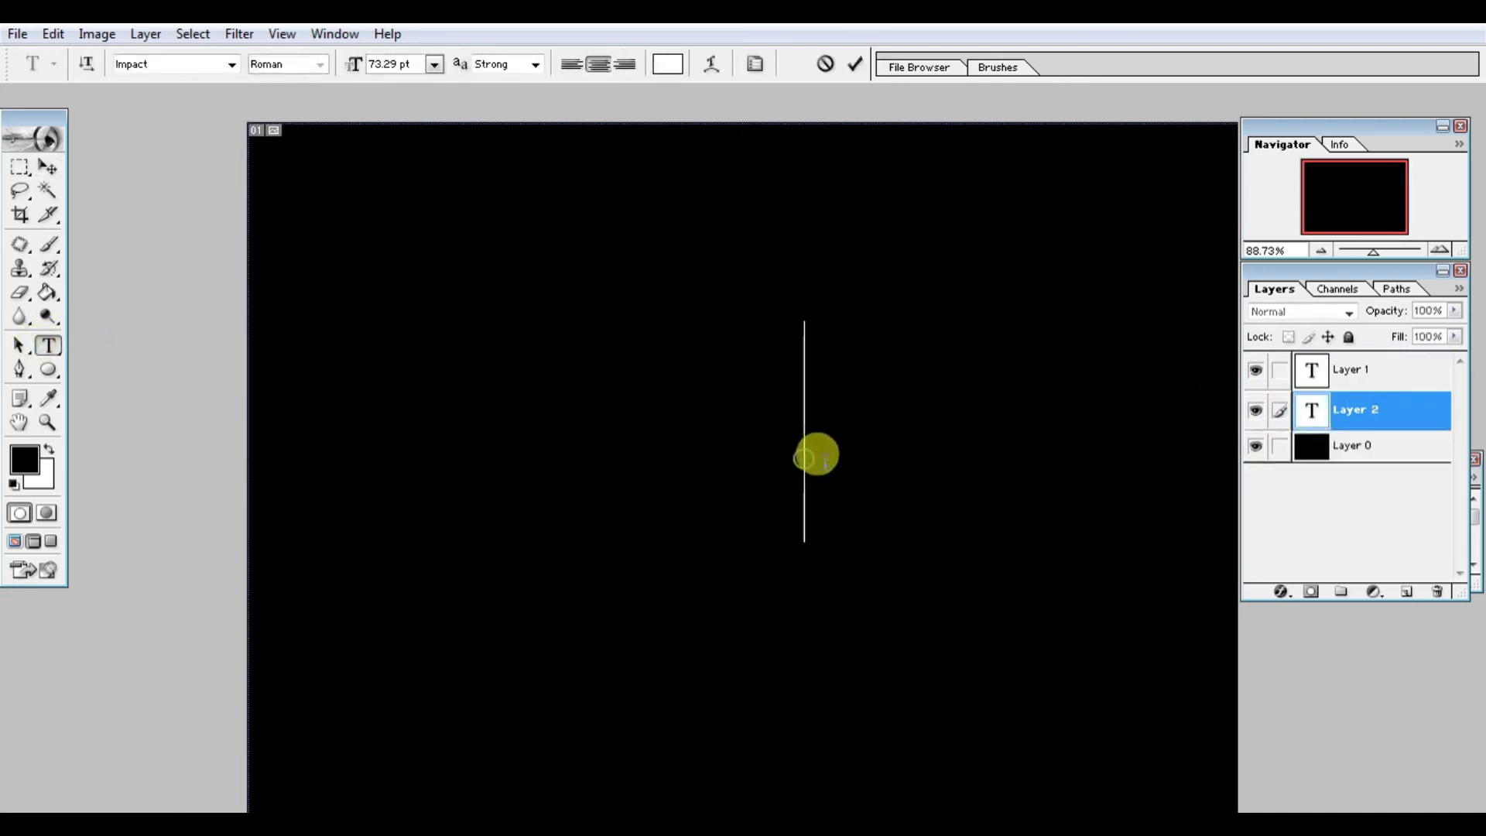
type("PB ")
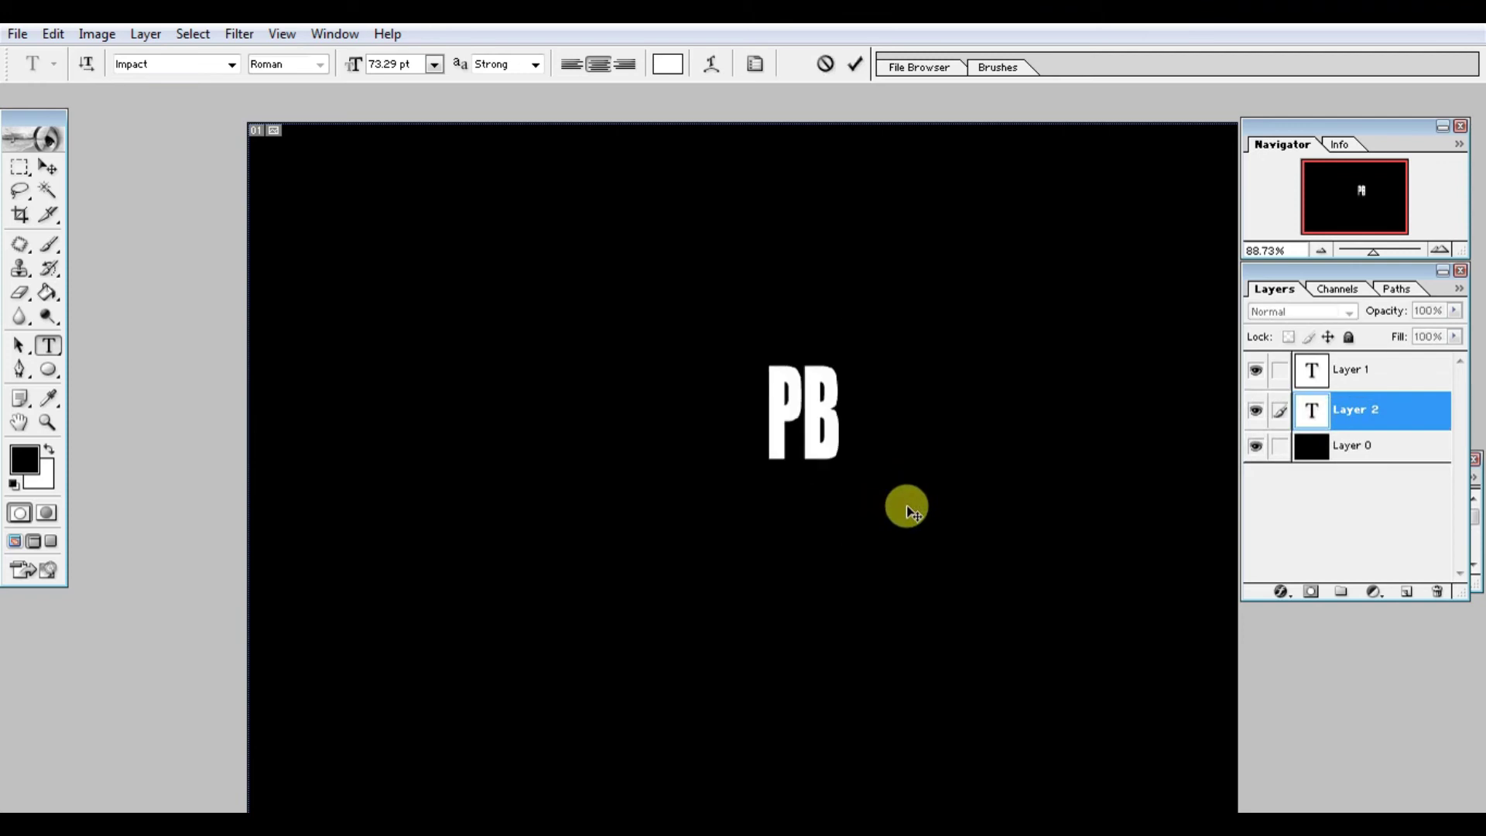
type("TAMIL TECH")
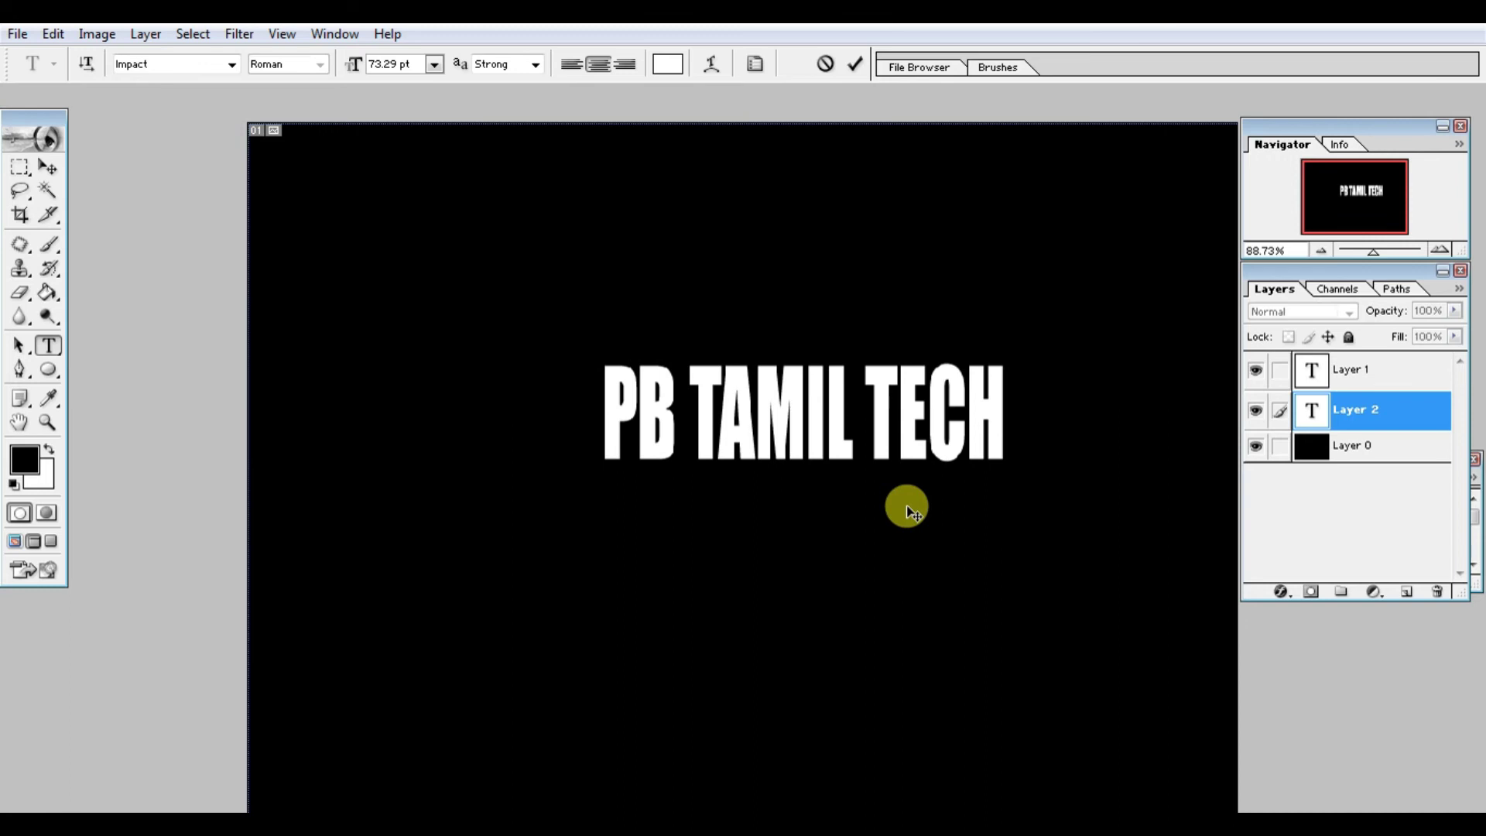
left_click(47, 167)
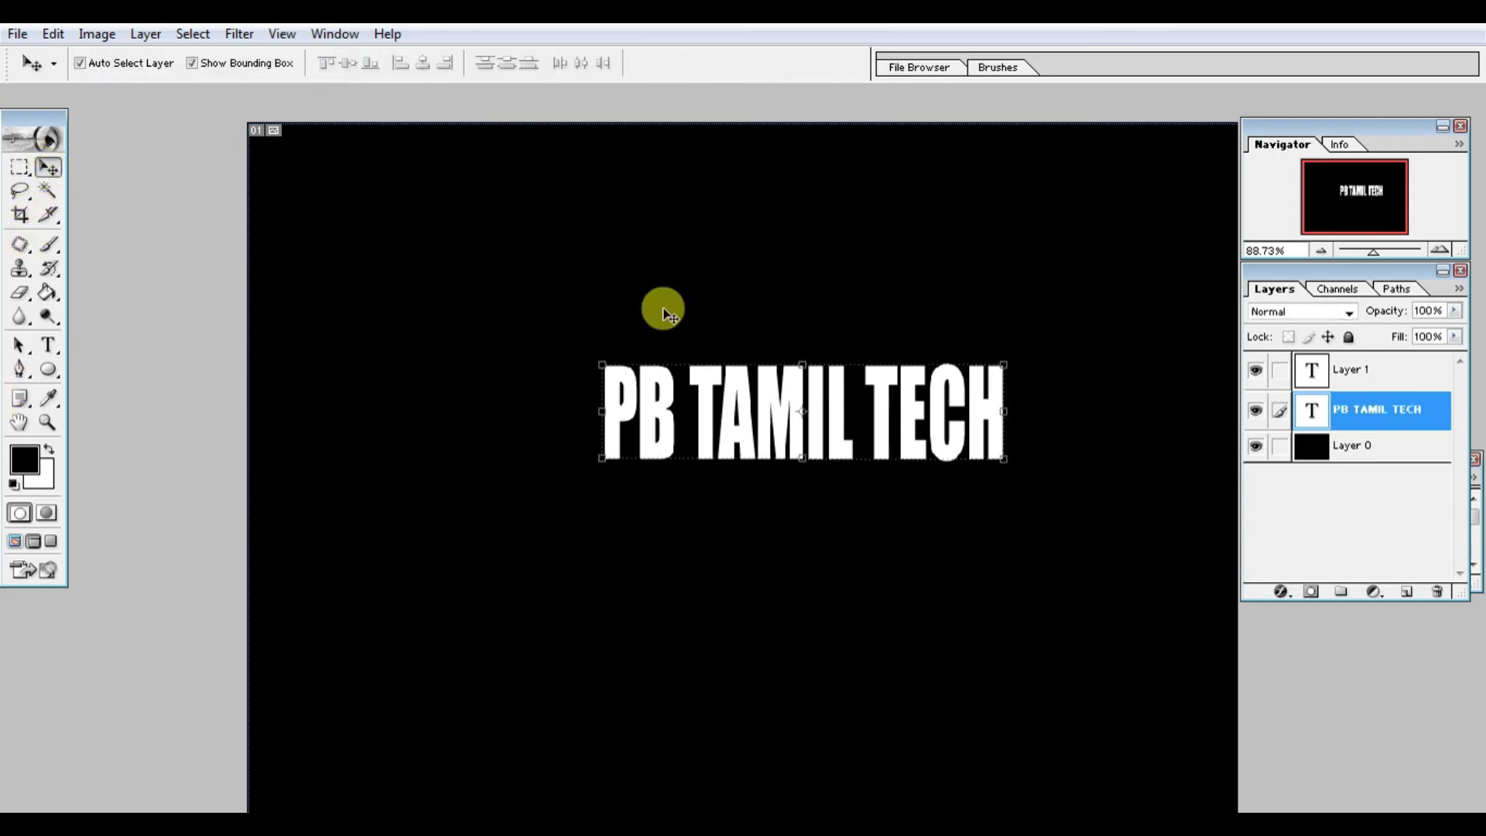
Scale the PB TAMIL TECH text larger and wider with Free Transform and apply it.
key("ctrl+t")
left_click_drag(801, 364, 690, 418)
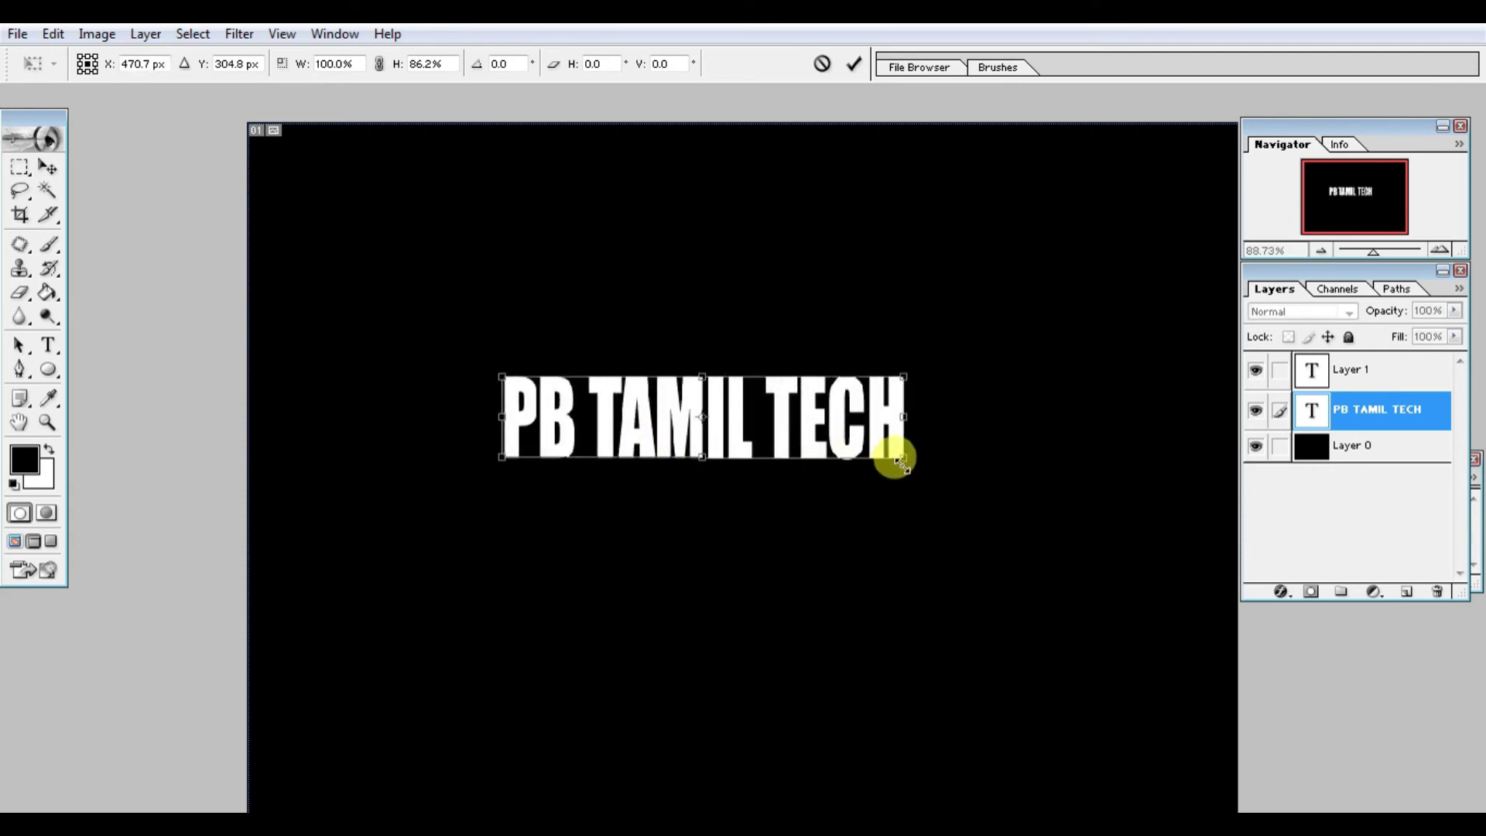
left_click_drag(903, 457, 995, 476)
left_click_drag(500, 376, 457, 339)
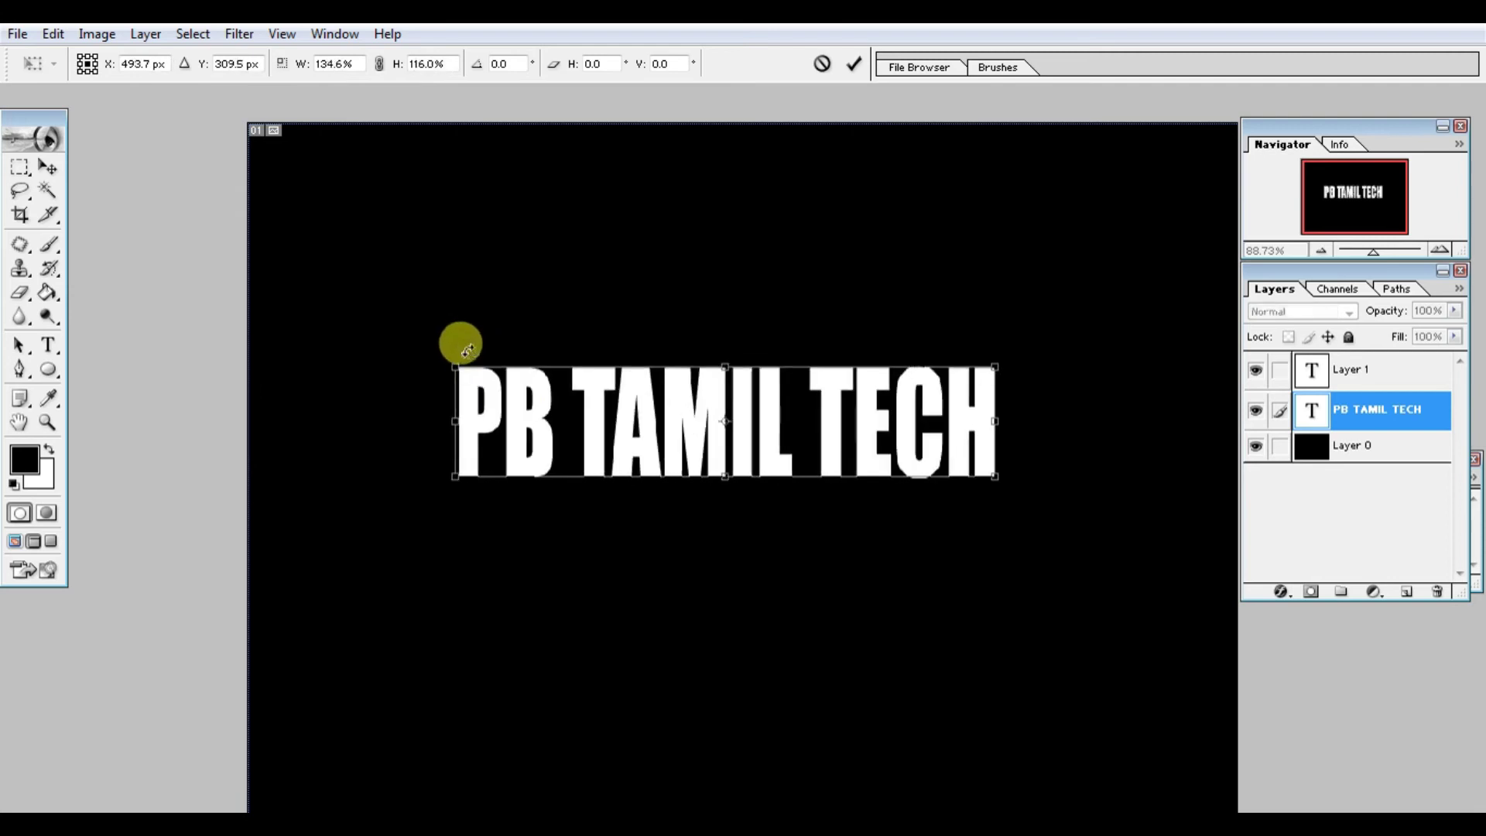
left_click_drag(712, 358, 707, 401)
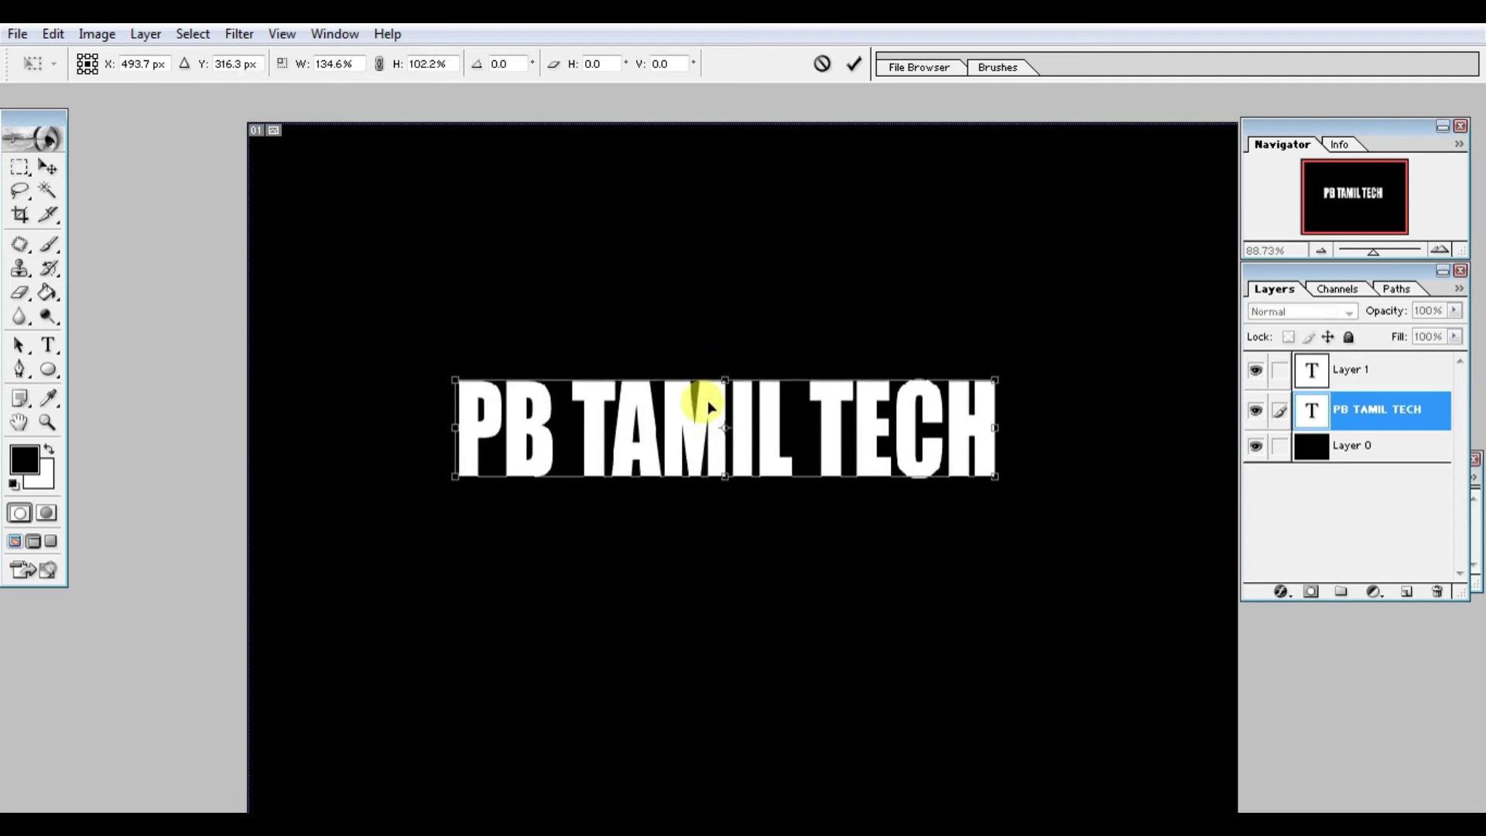
key("Return")
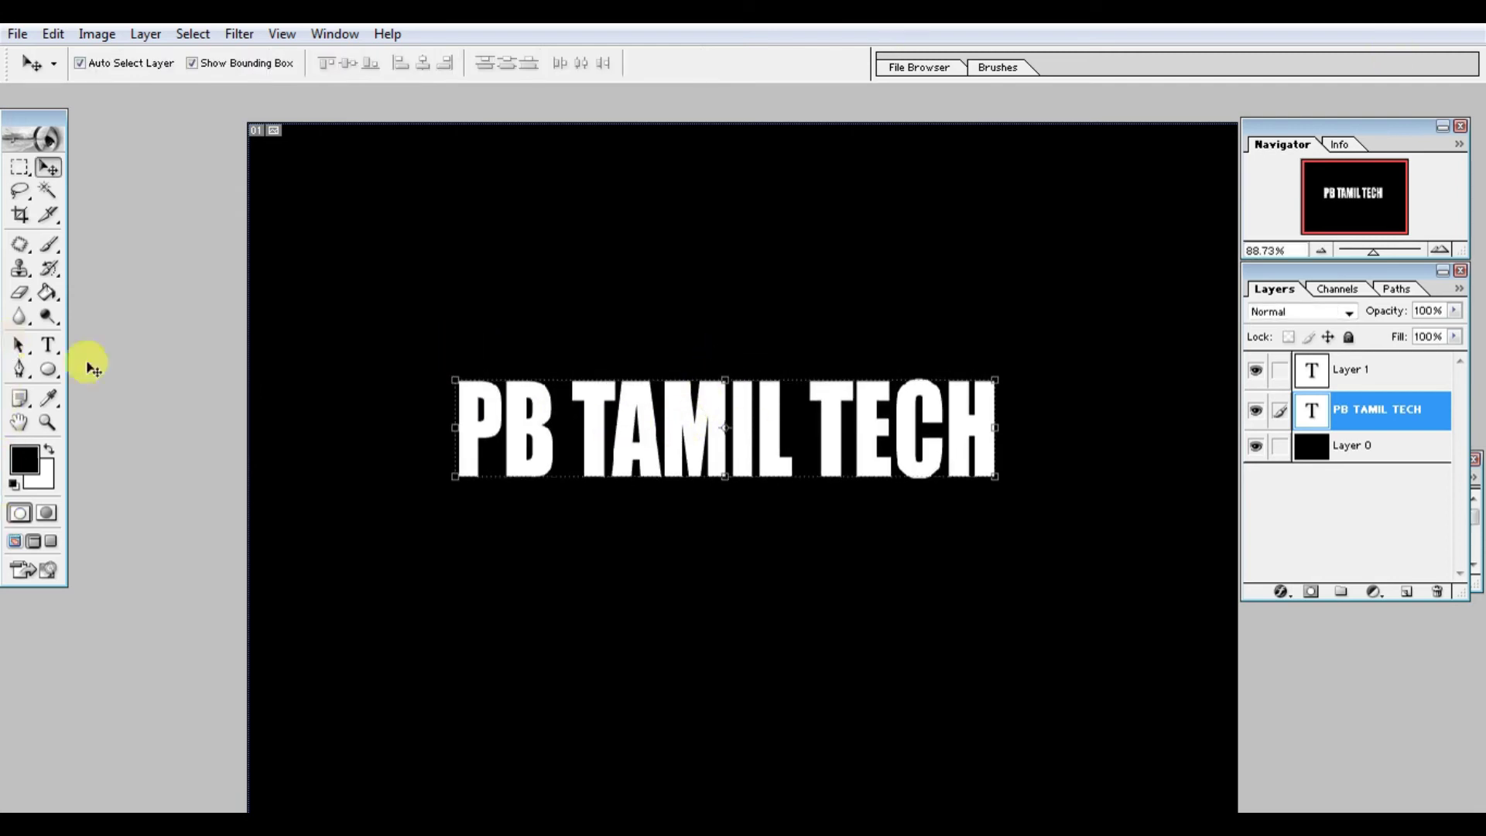
Duplicate the PB TAMIL TECH text layer, declining to rasterize the type.
right_click(1437, 422)
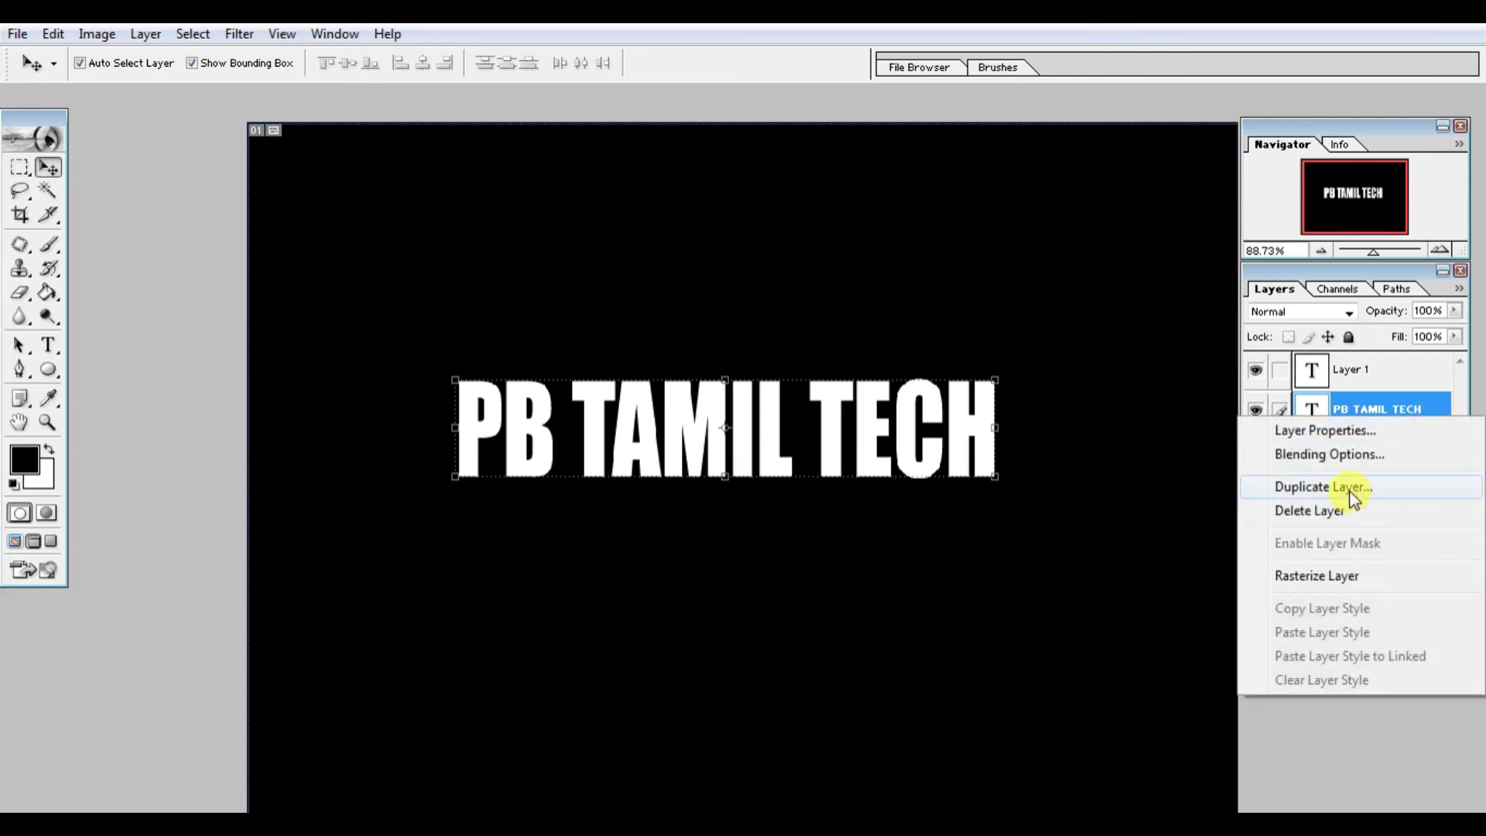
left_click(1351, 489)
key("Return")
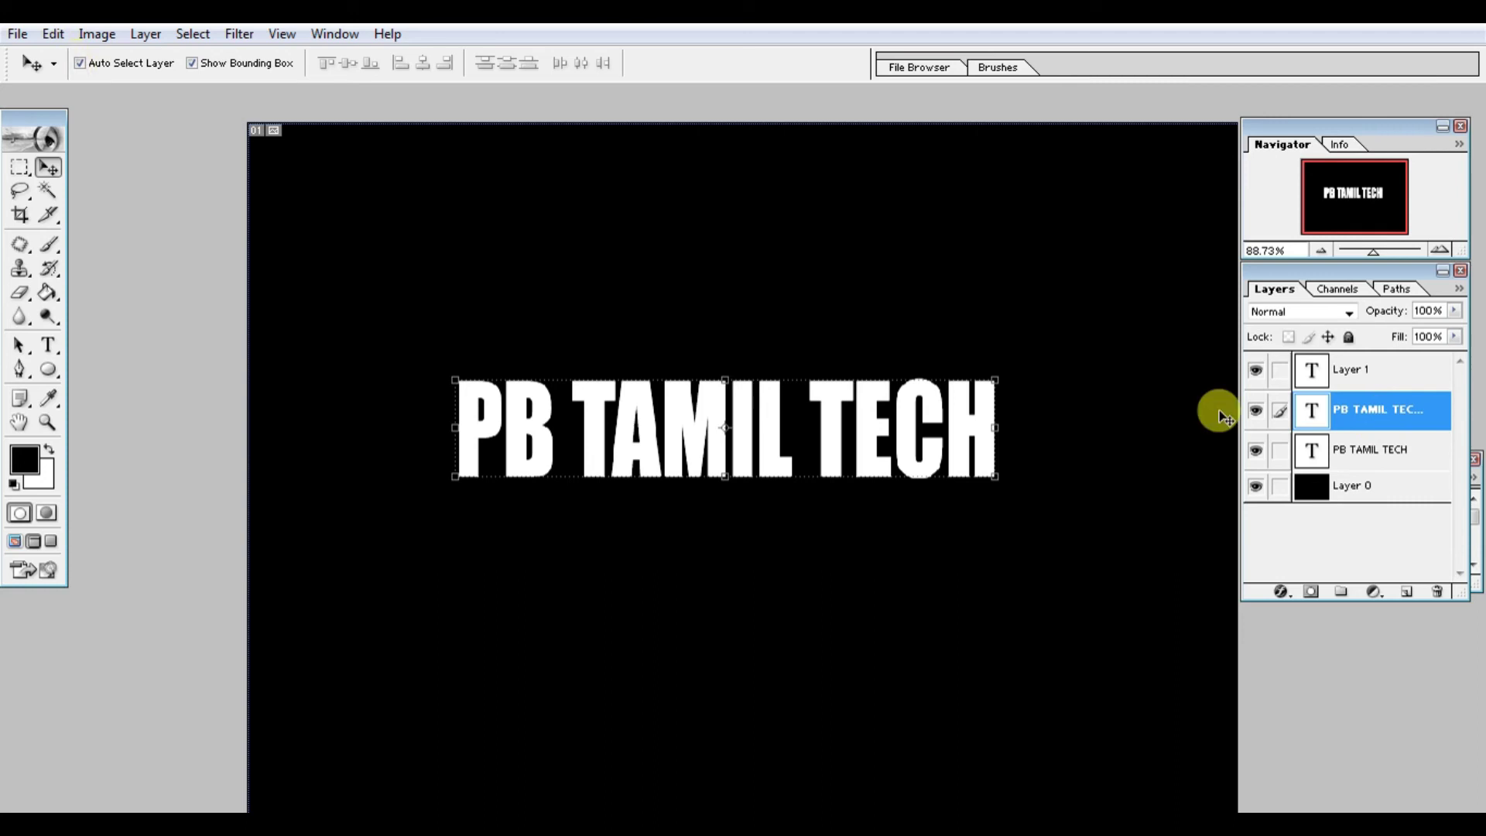
key("ctrl+f")
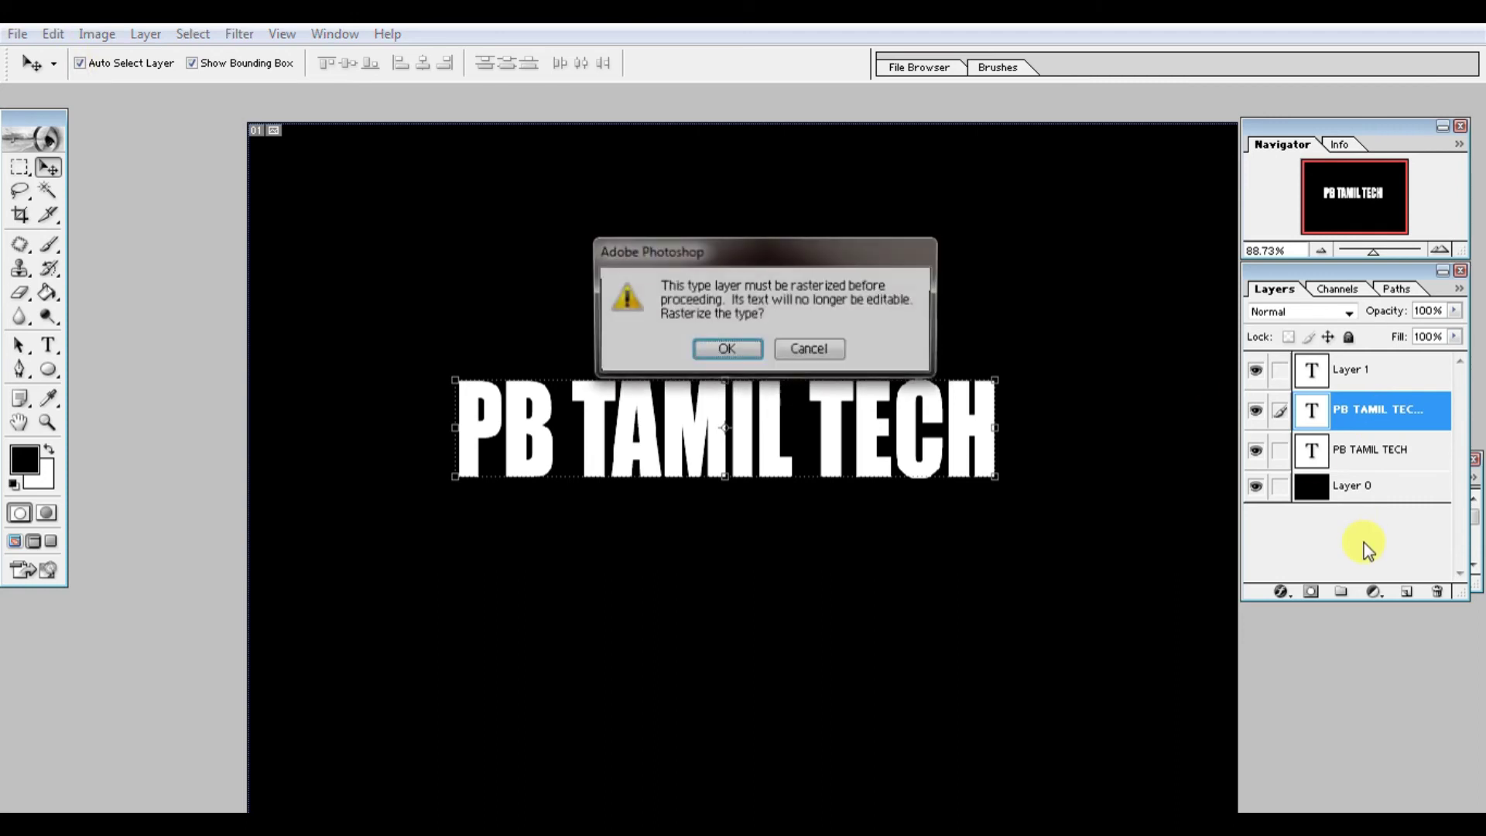
key("Escape")
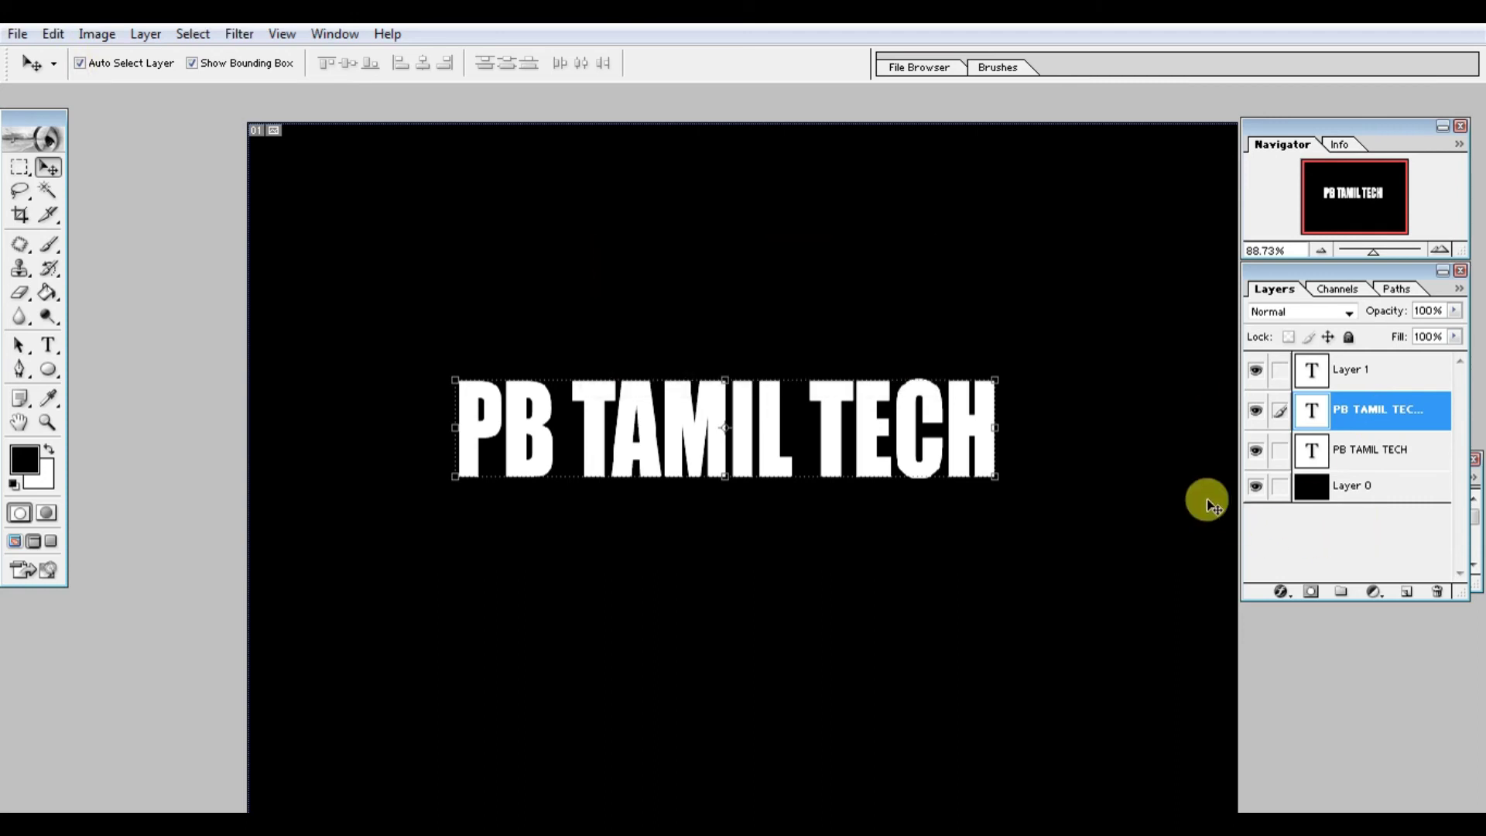
Try and undo a clipping mask and an extra duplicate, then open the copy's Layer Style.
key("ctrl+g")
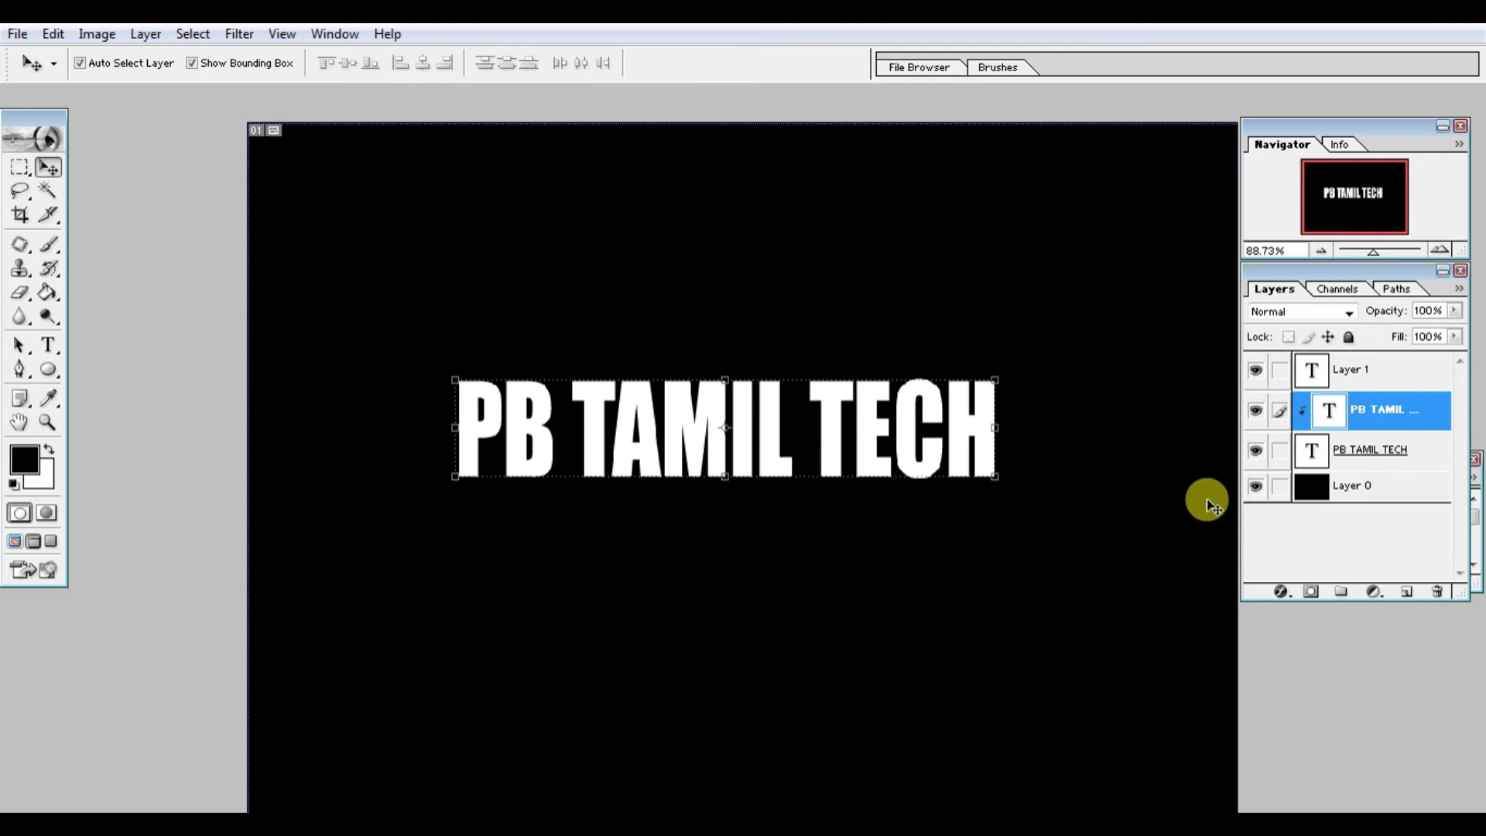
key("ctrl+shift+g")
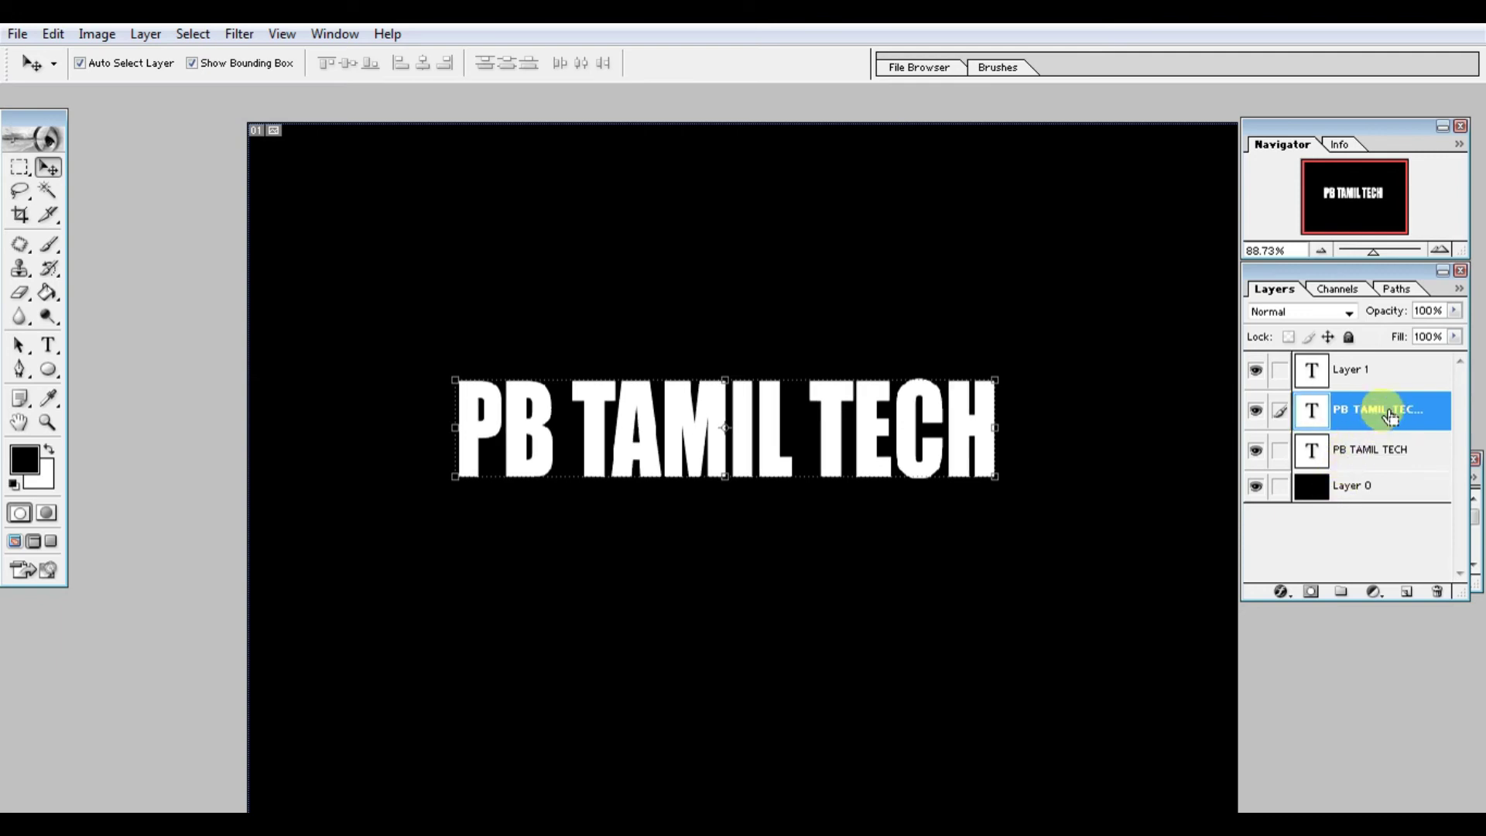
key("ctrl+j")
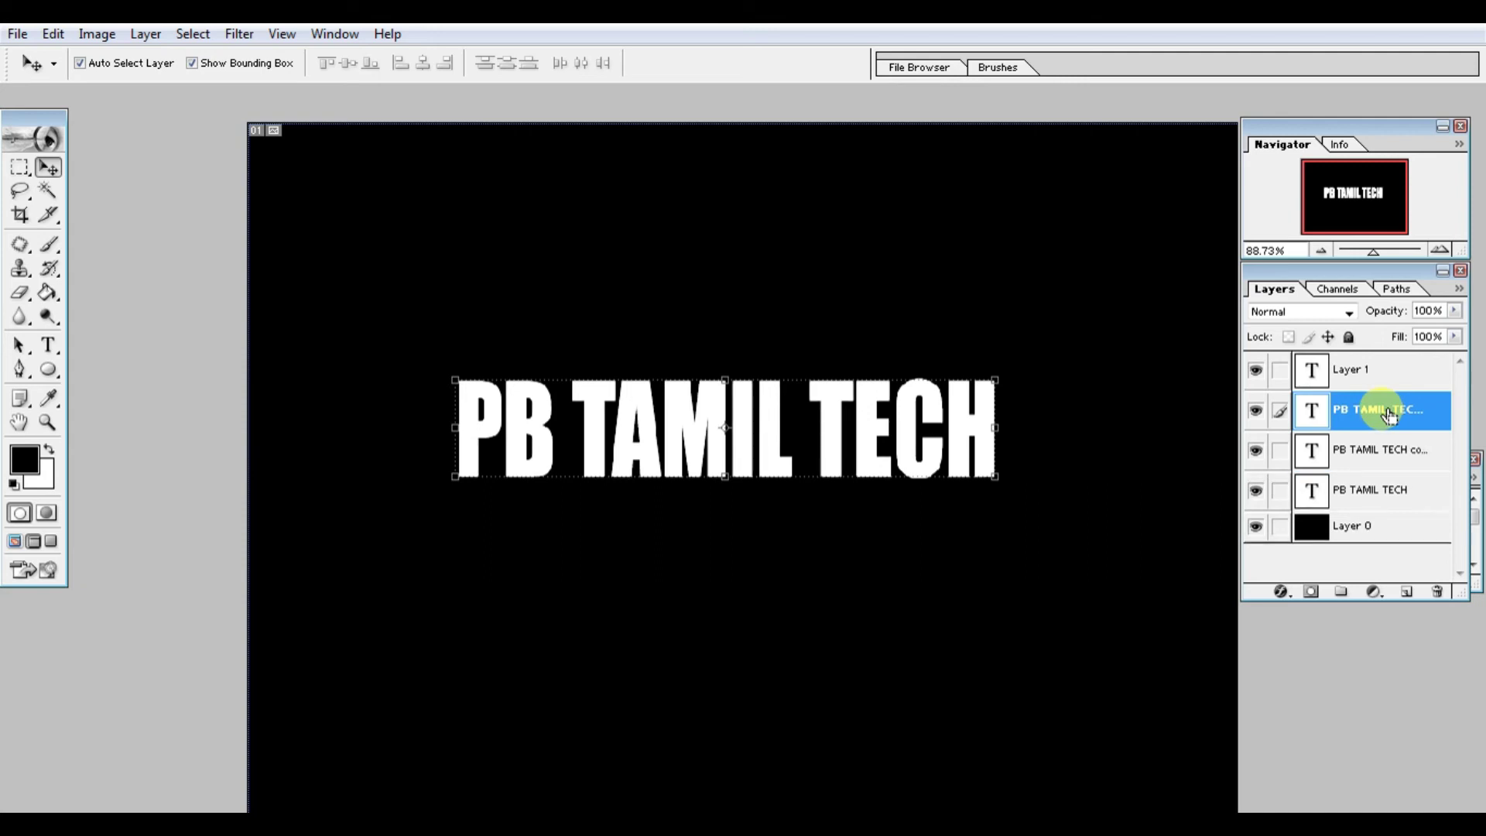
key("ctrl+z")
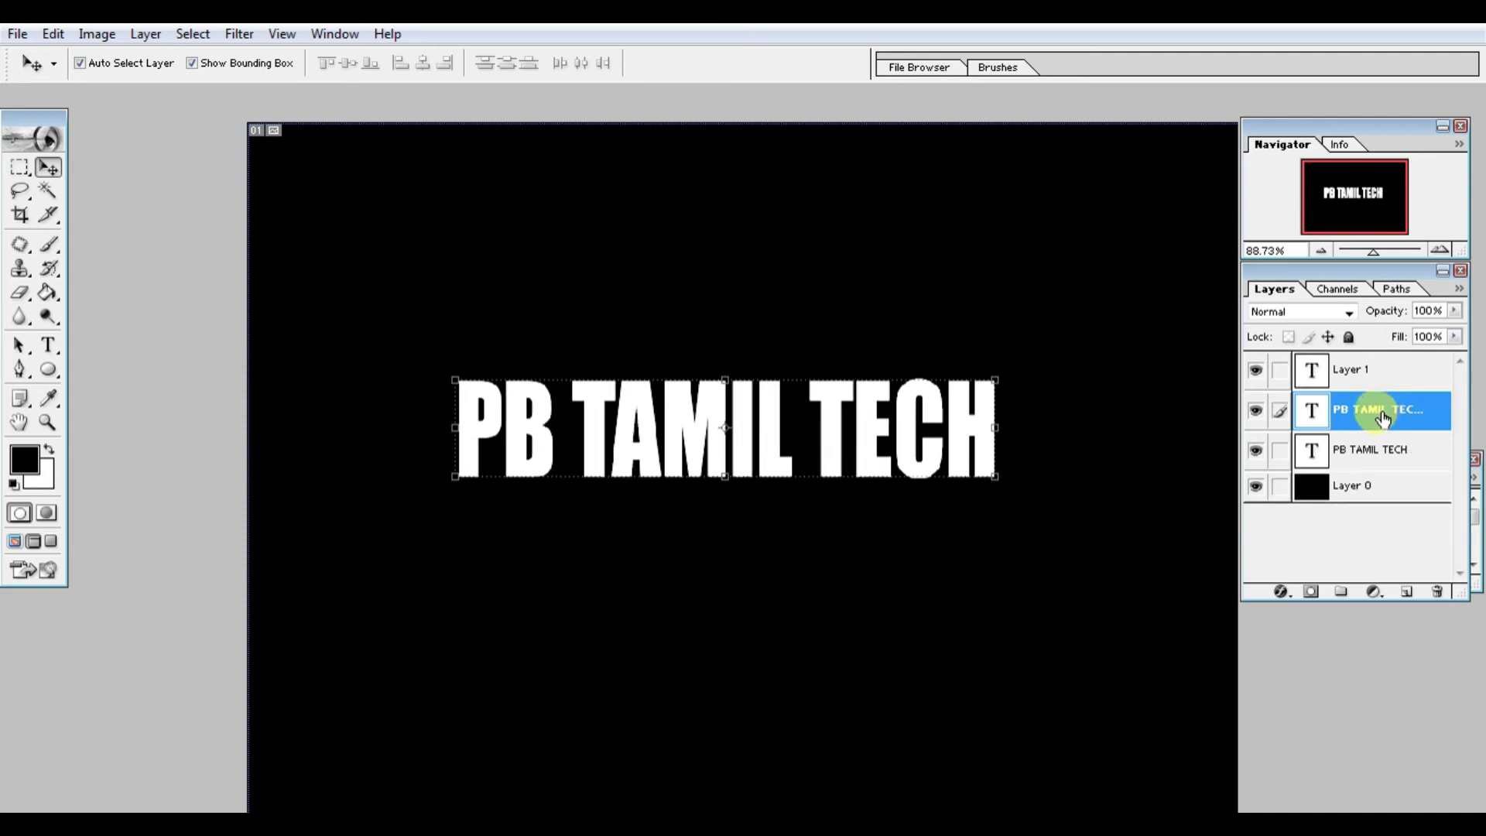
double_click(1384, 416)
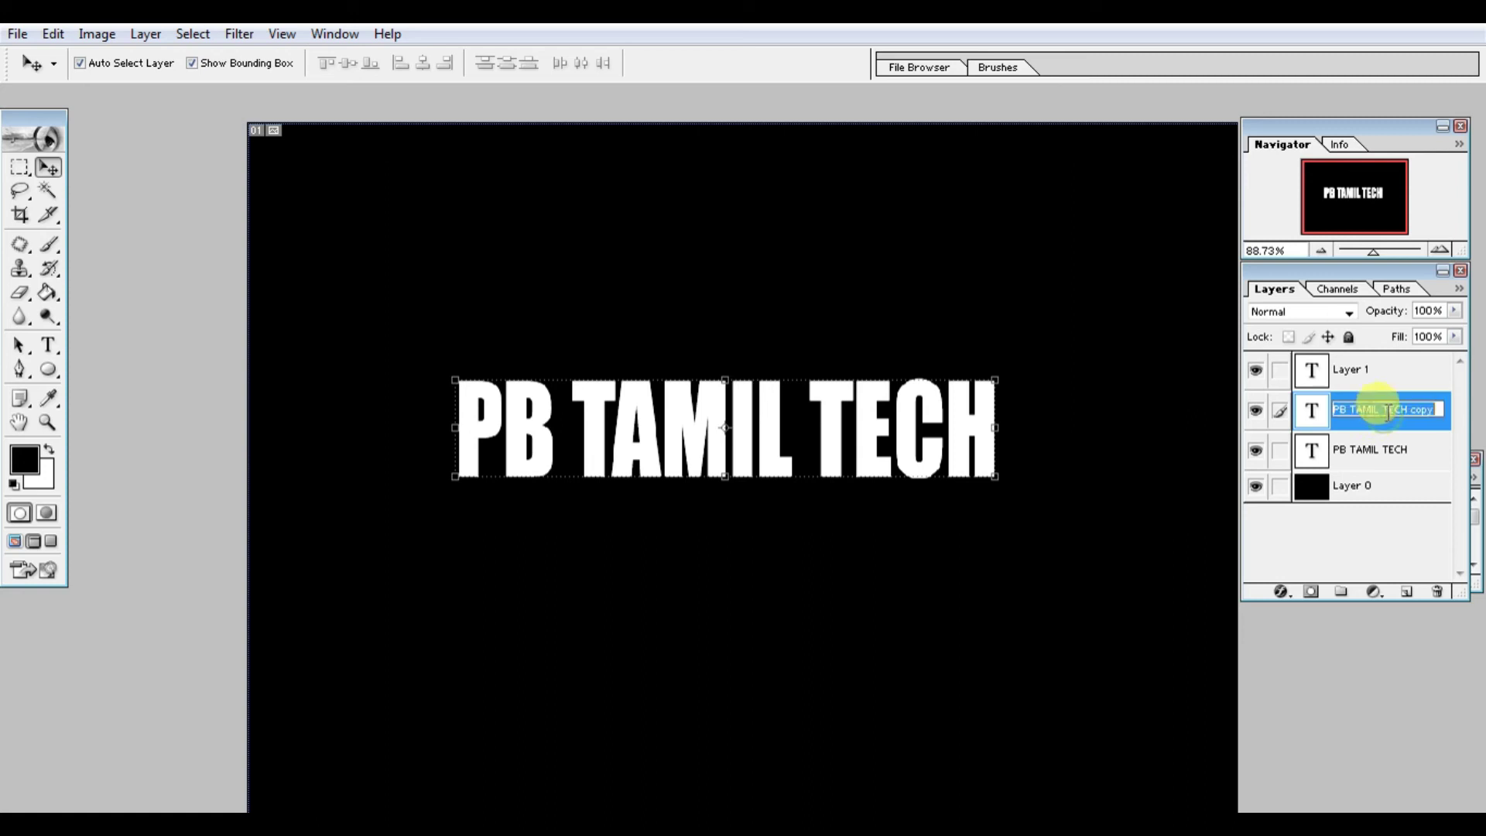
key("Return")
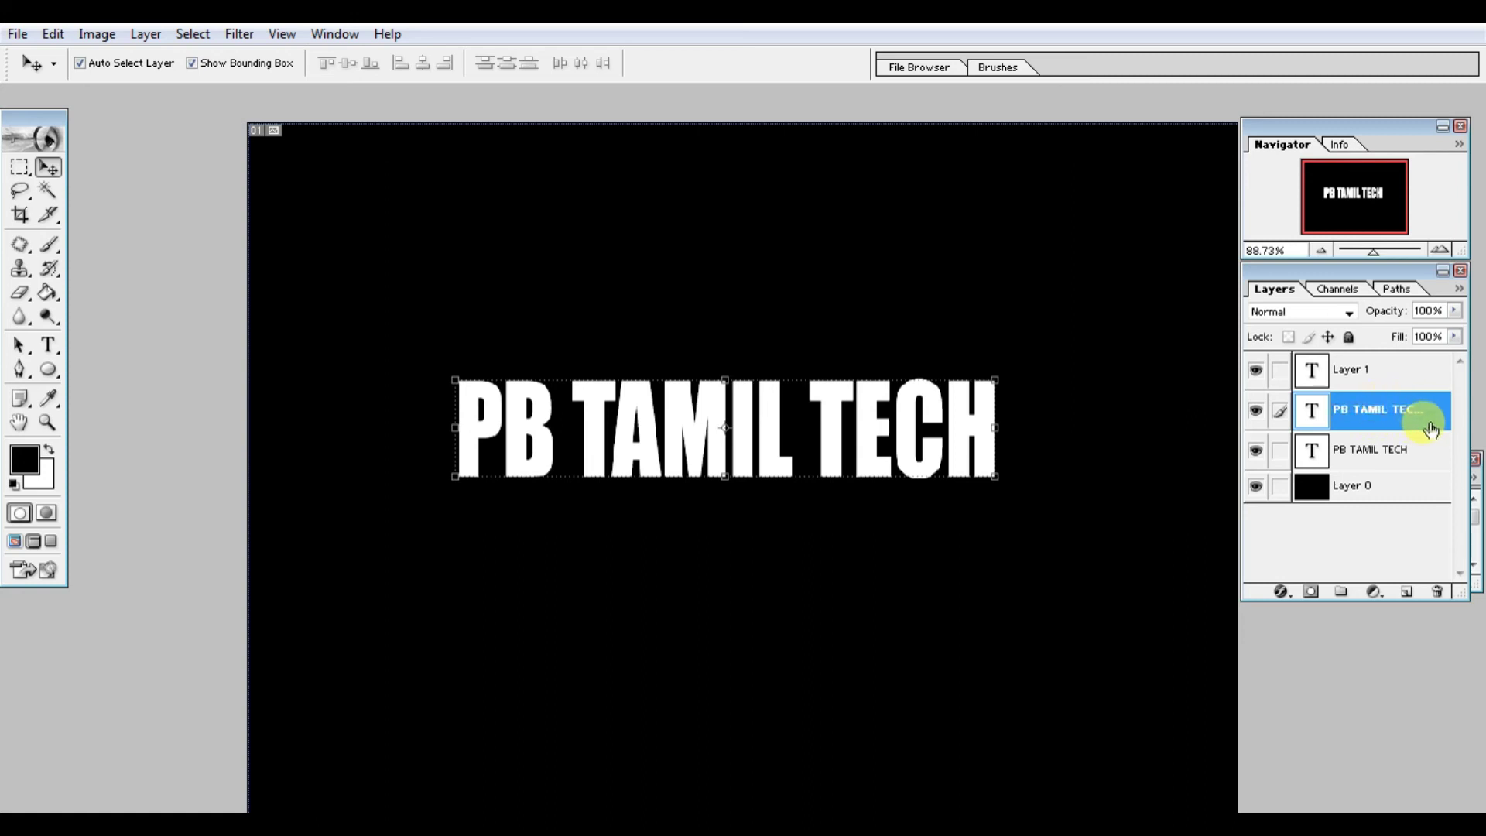
double_click(1429, 428)
Enable Outer Glow on the text copy after trying and removing drop and inner shadows.
left_click(831, 272)
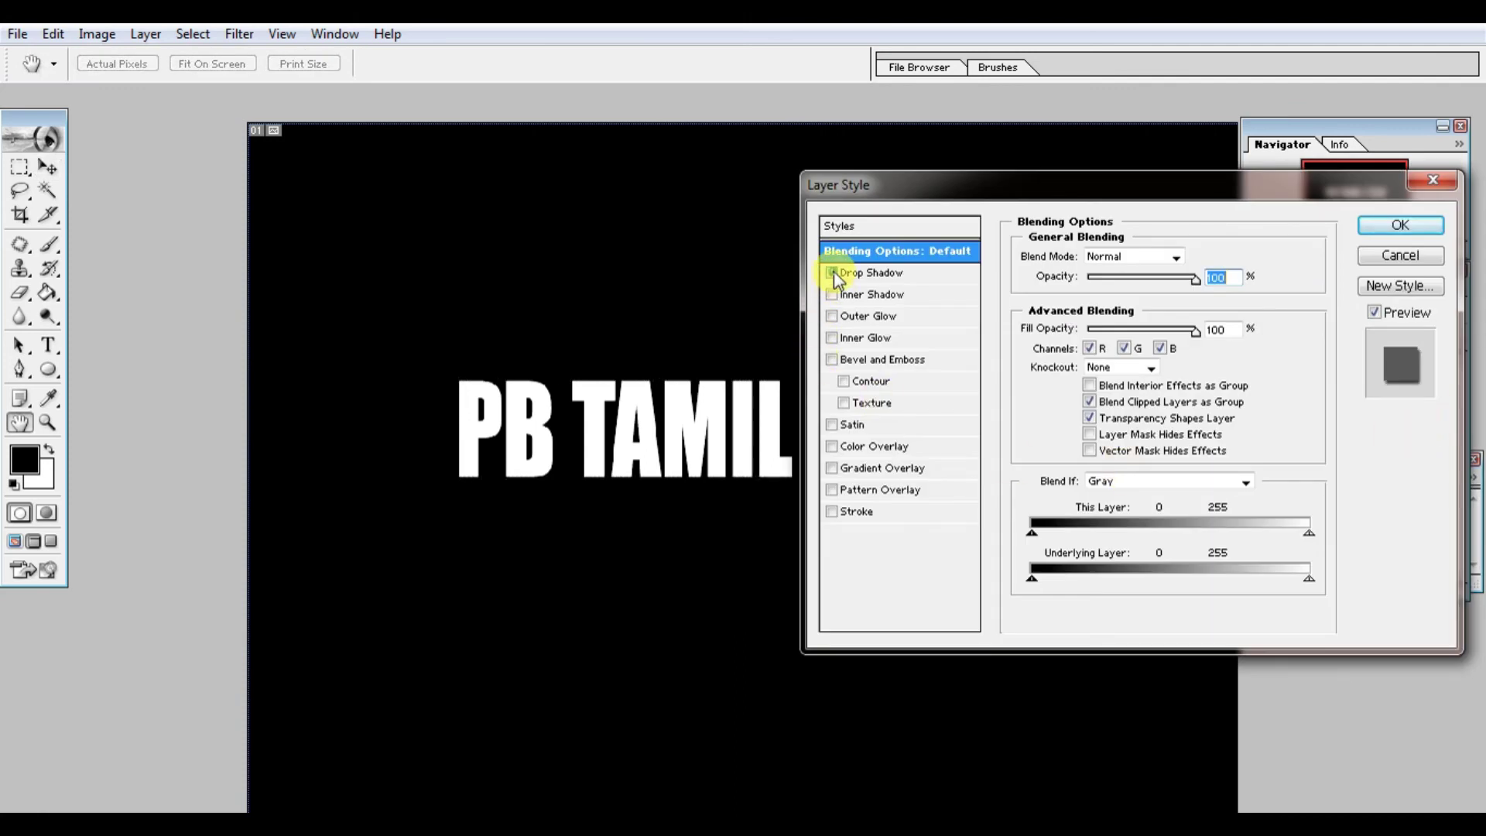
left_click(832, 272)
left_click(832, 294)
left_click(832, 316)
left_click(832, 317)
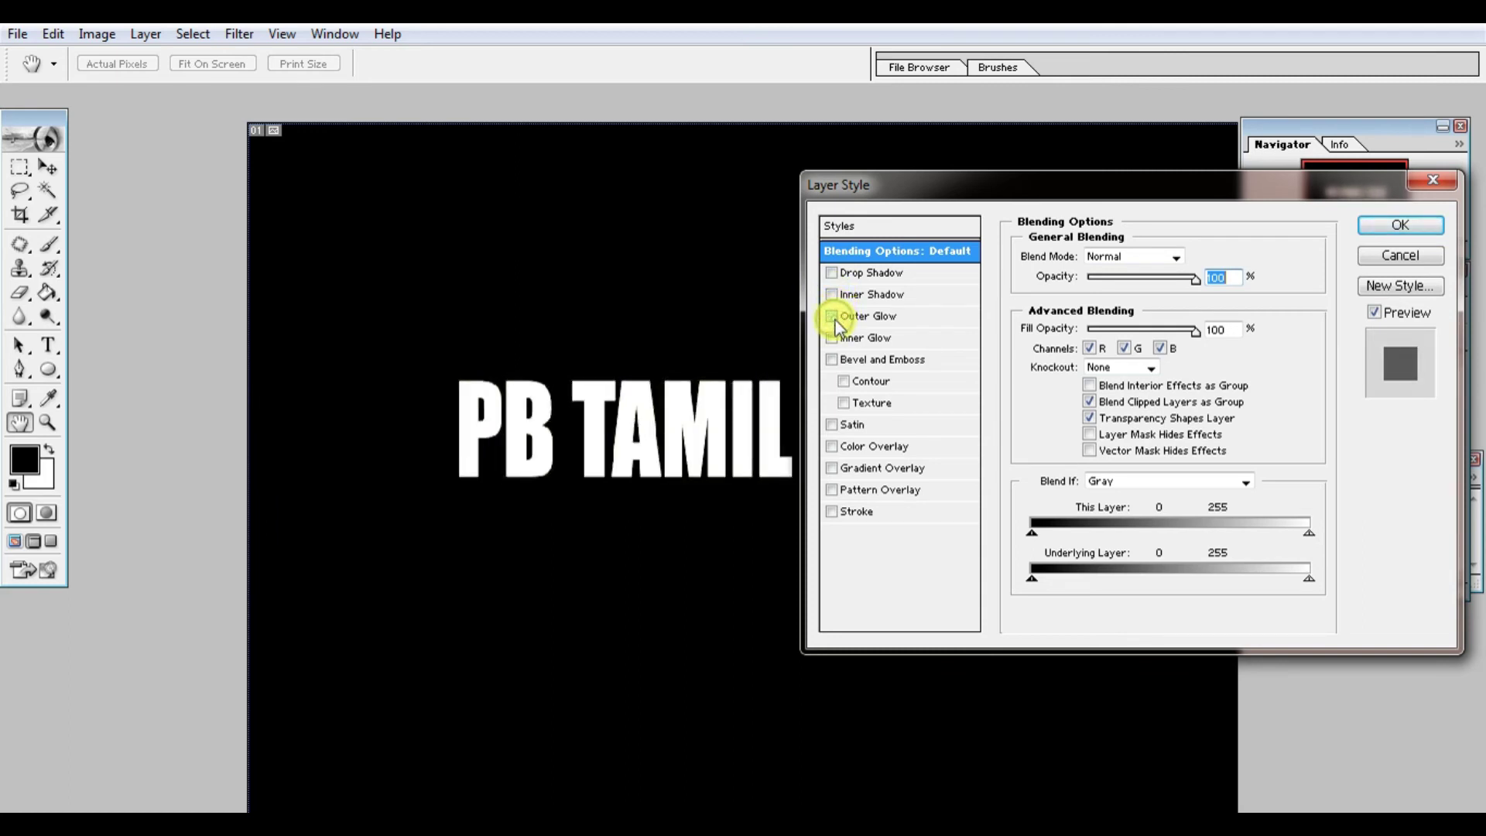
left_click(913, 323)
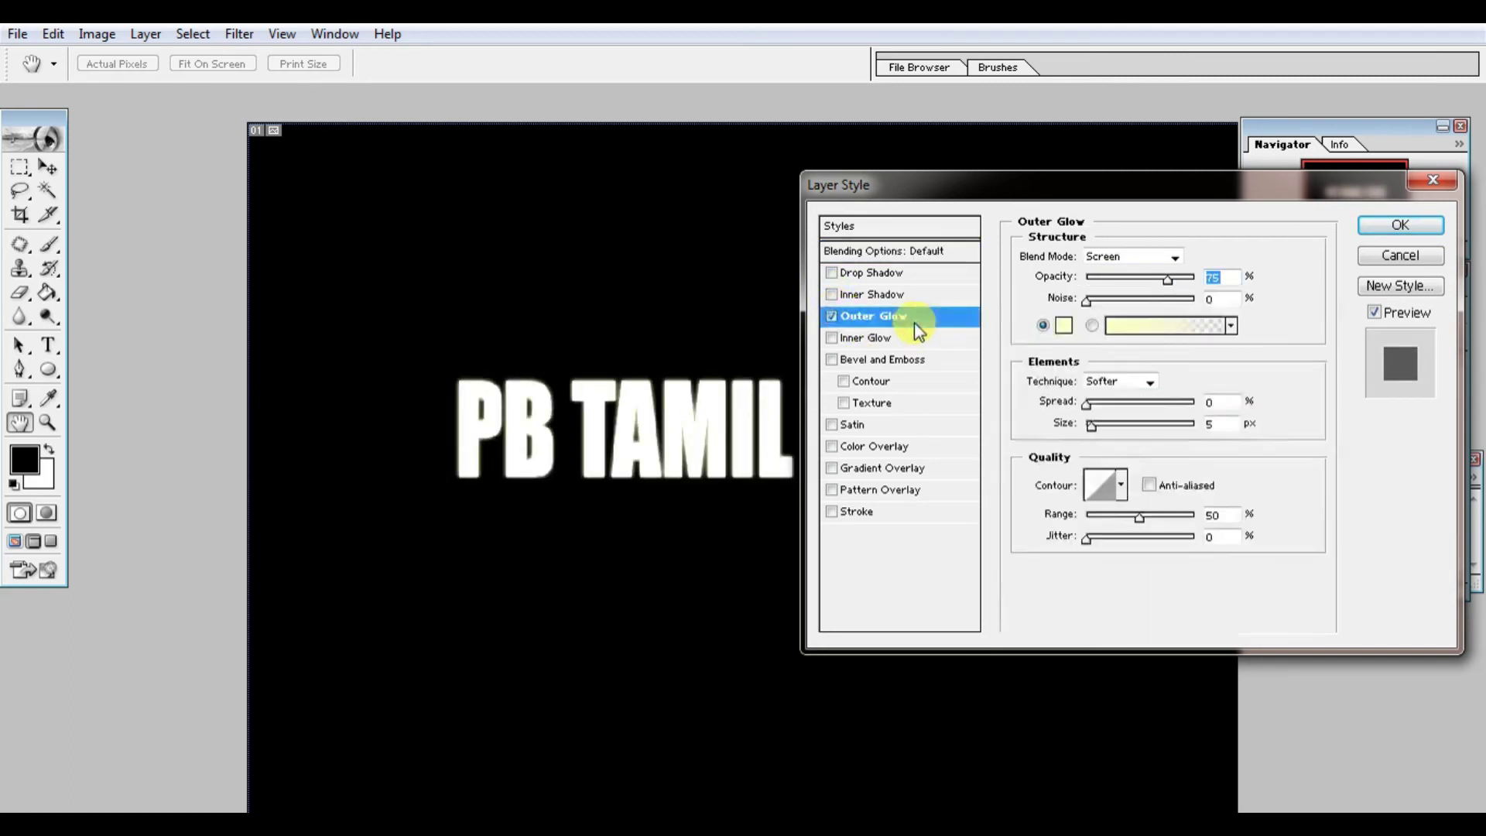
Set the outer glow colour to orange F5B04E.
left_click(1066, 327)
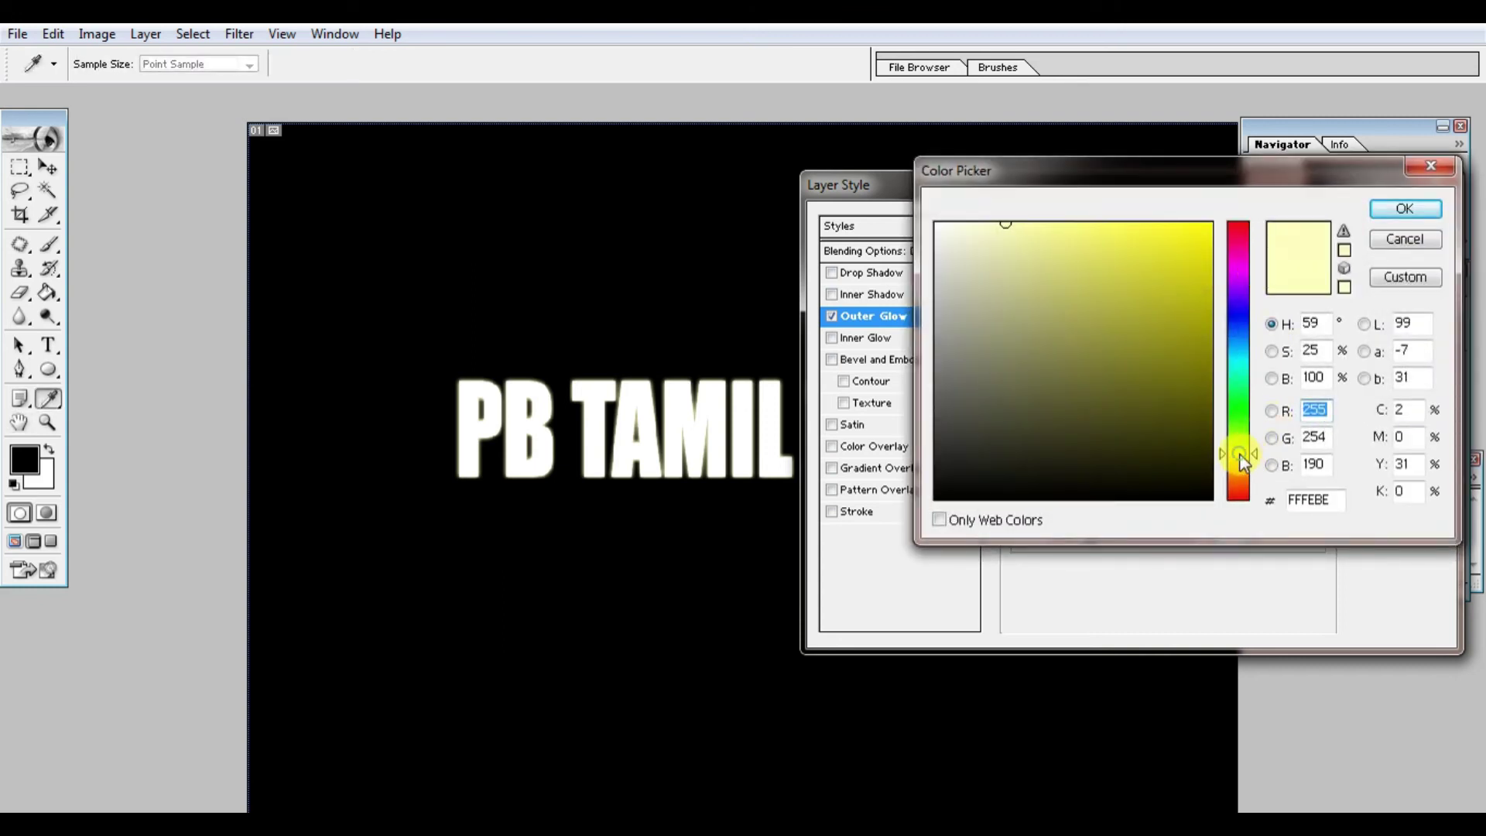
left_click_drag(1238, 461, 1238, 502)
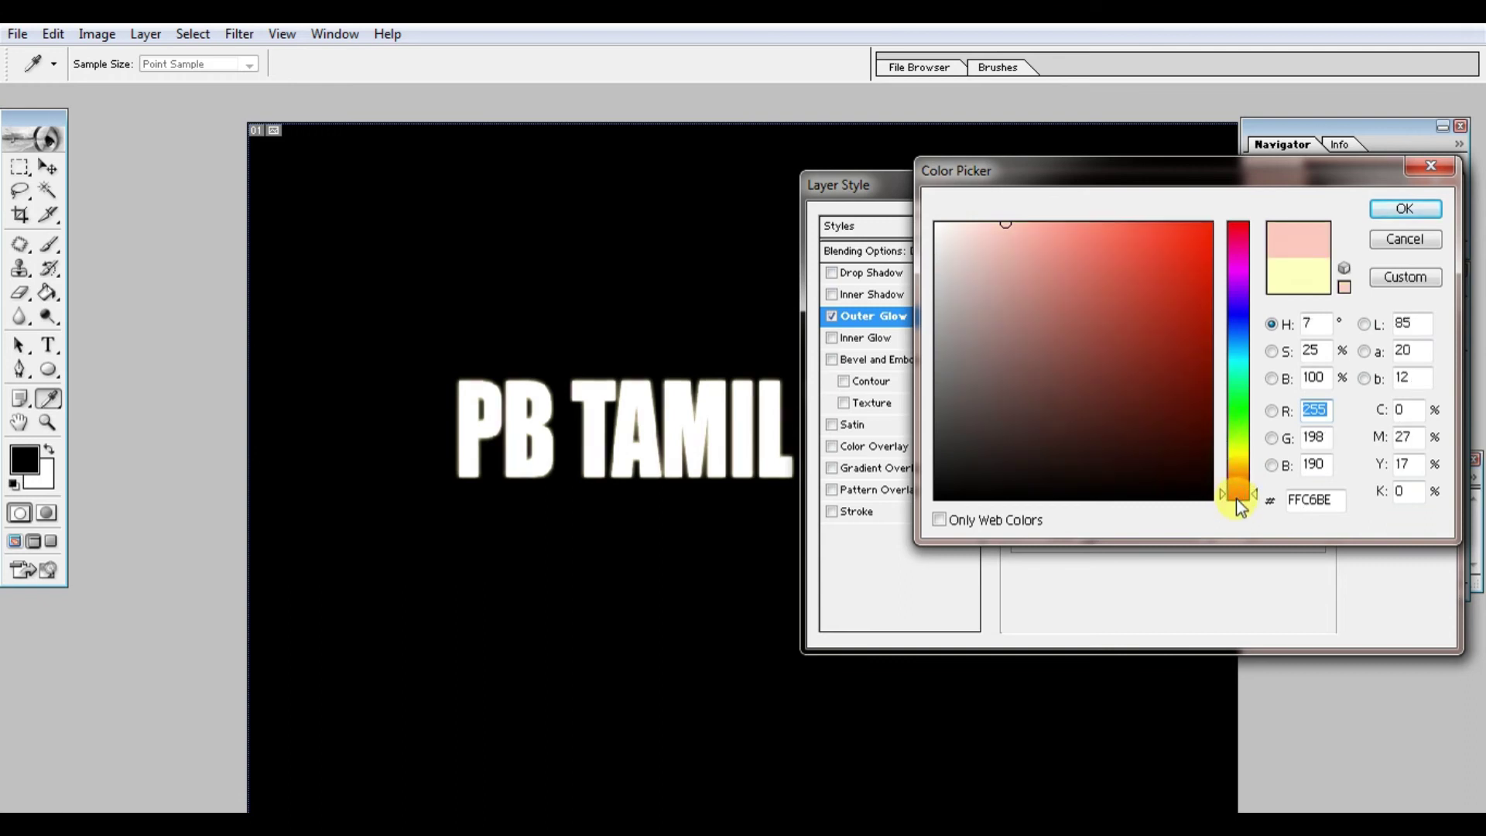
left_click_drag(1231, 499, 1224, 477)
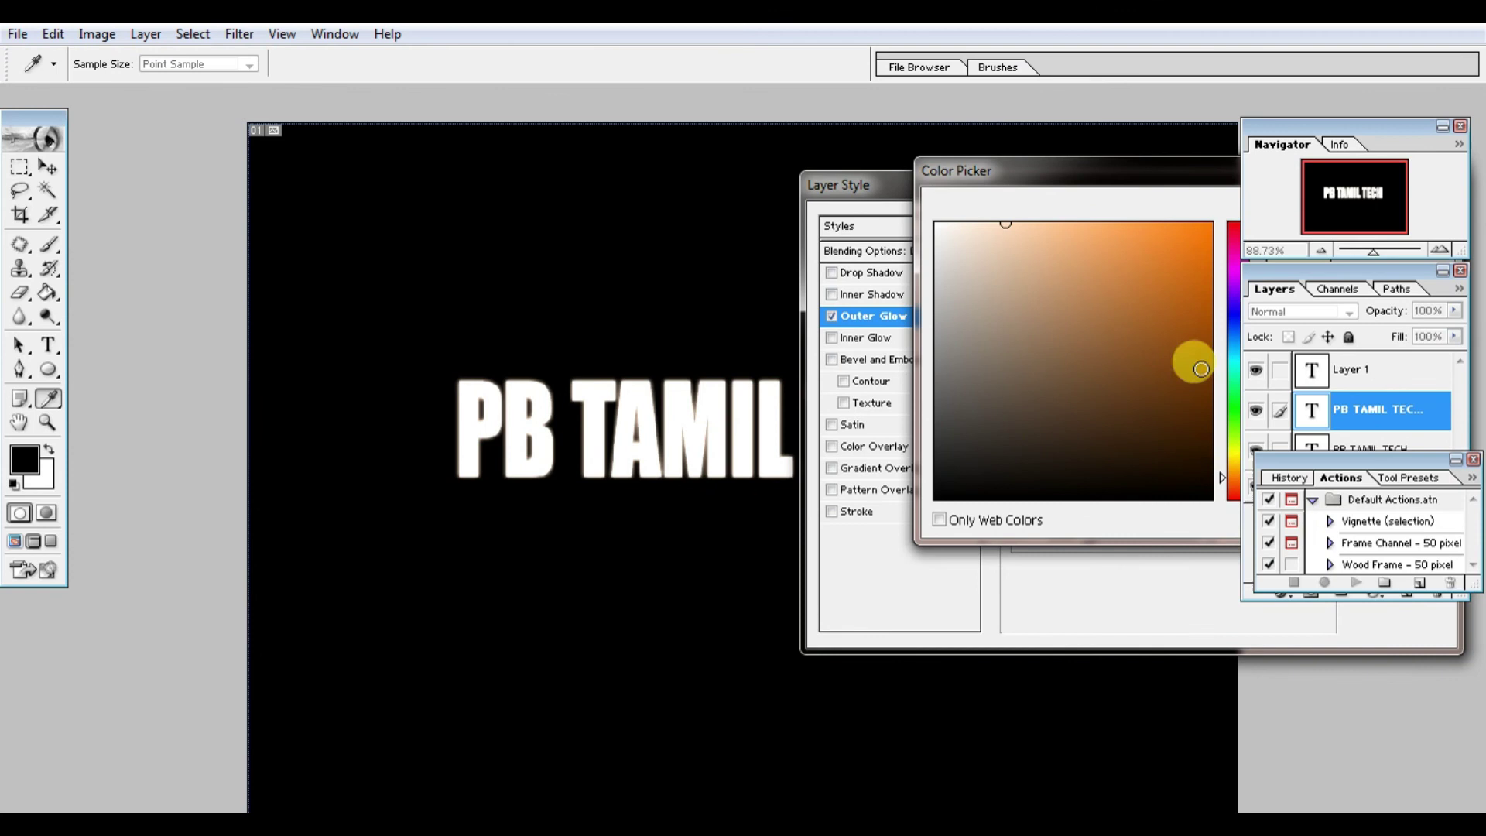
left_click(1155, 228)
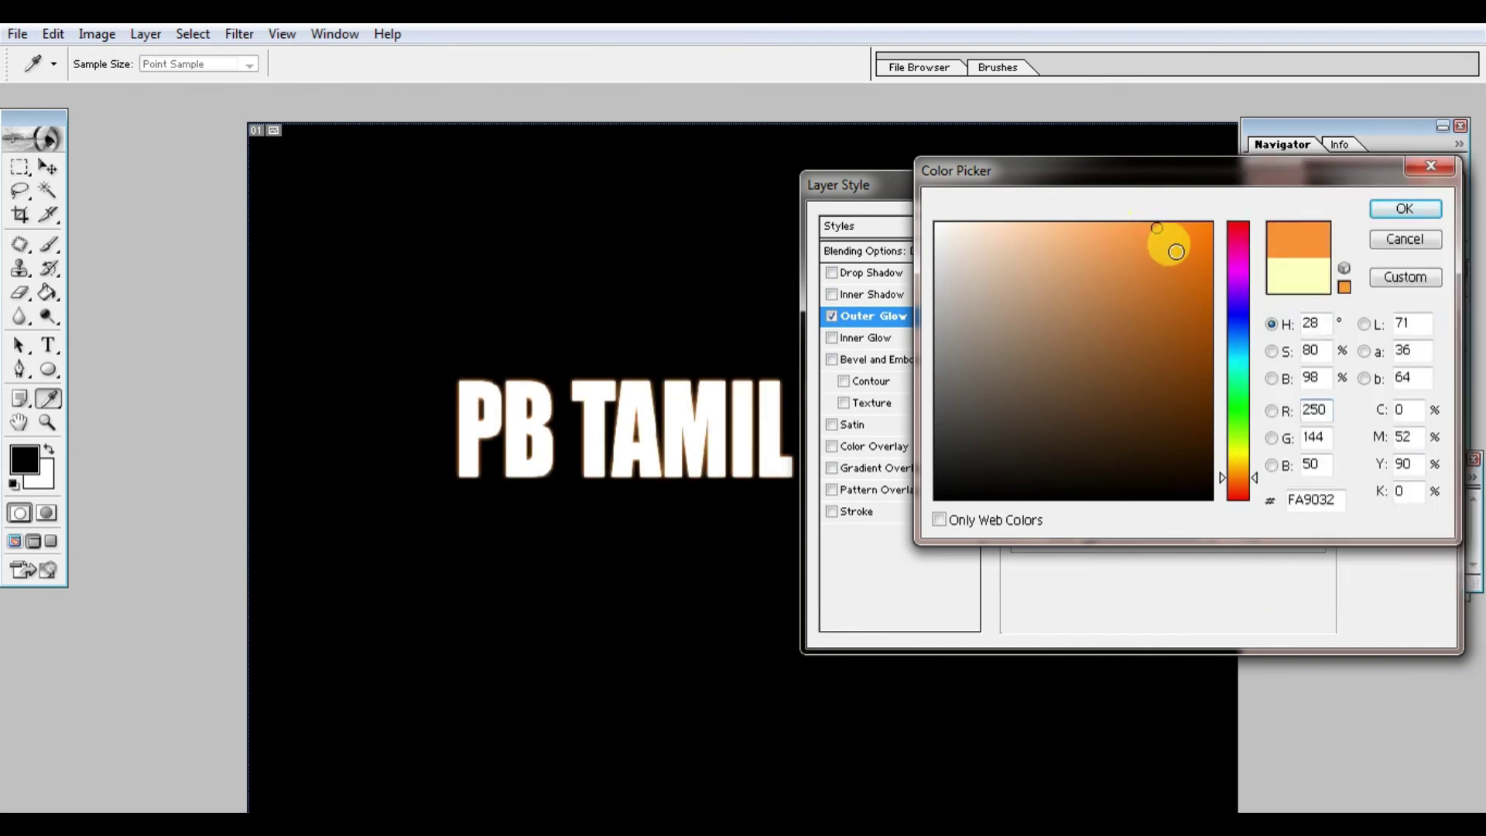
left_click_drag(1173, 322, 1139, 276)
left_click_drag(1071, 232, 1065, 279)
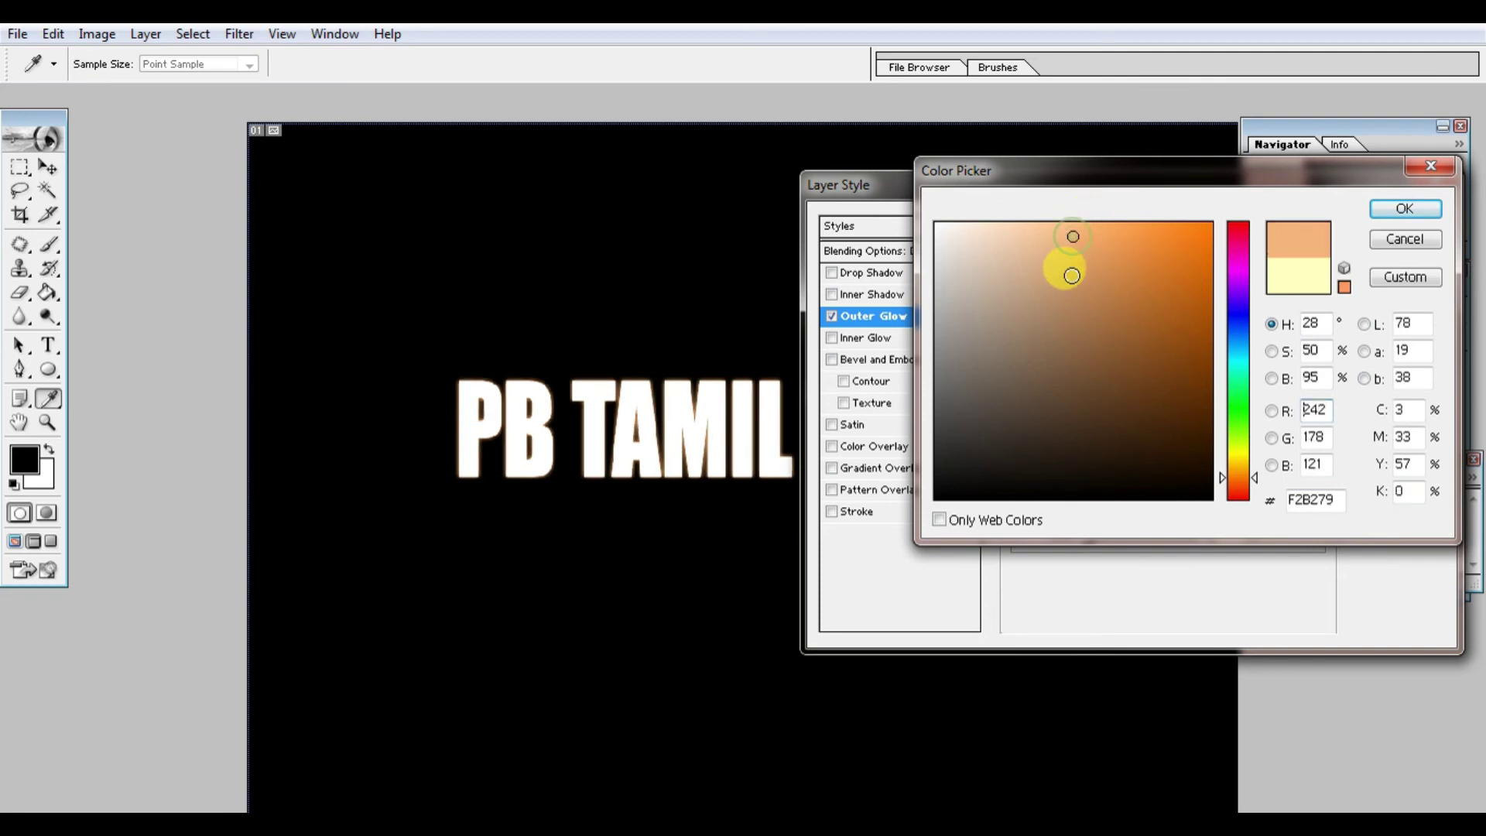
left_click(1241, 472)
left_click(1122, 233)
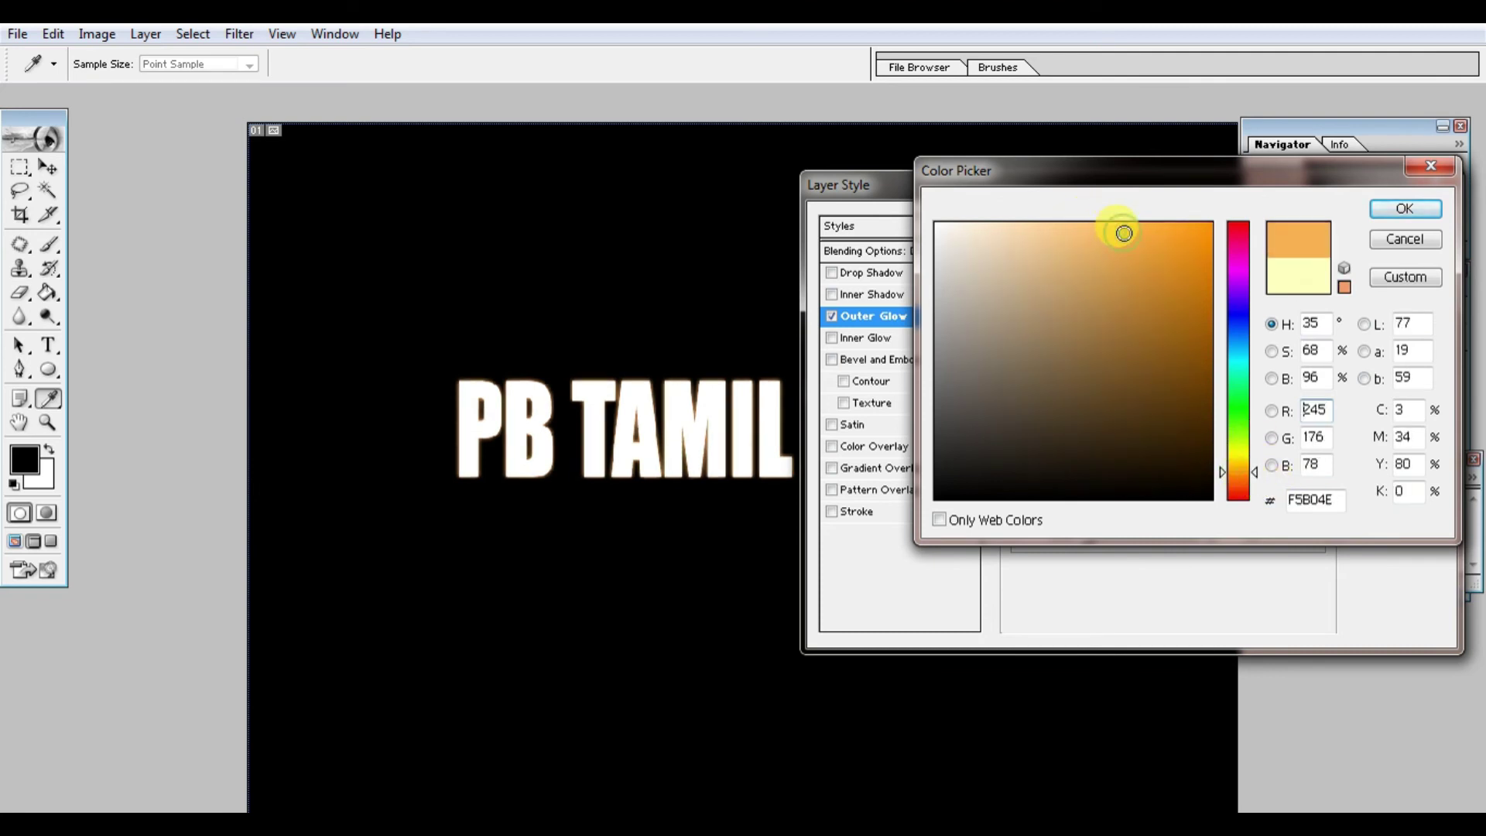
left_click(1404, 209)
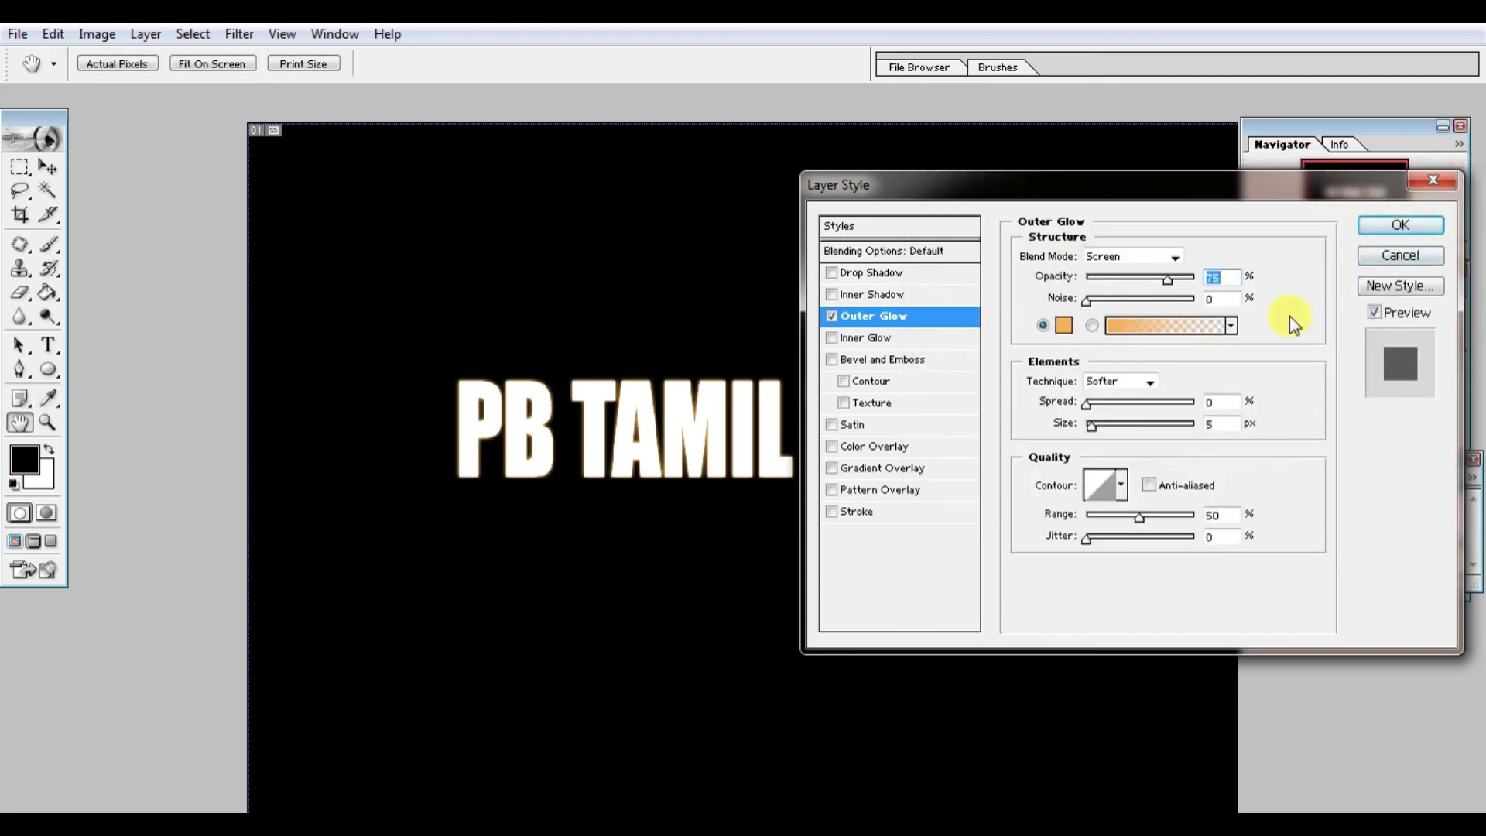
Set the outer glow to 21 px, range 57, noise 41, Normal mode and 68% opacity.
mouse_move(1092, 425)
left_mouse_down()
mouse_move(1125, 423)
mouse_move(1103, 425)
left_mouse_up()
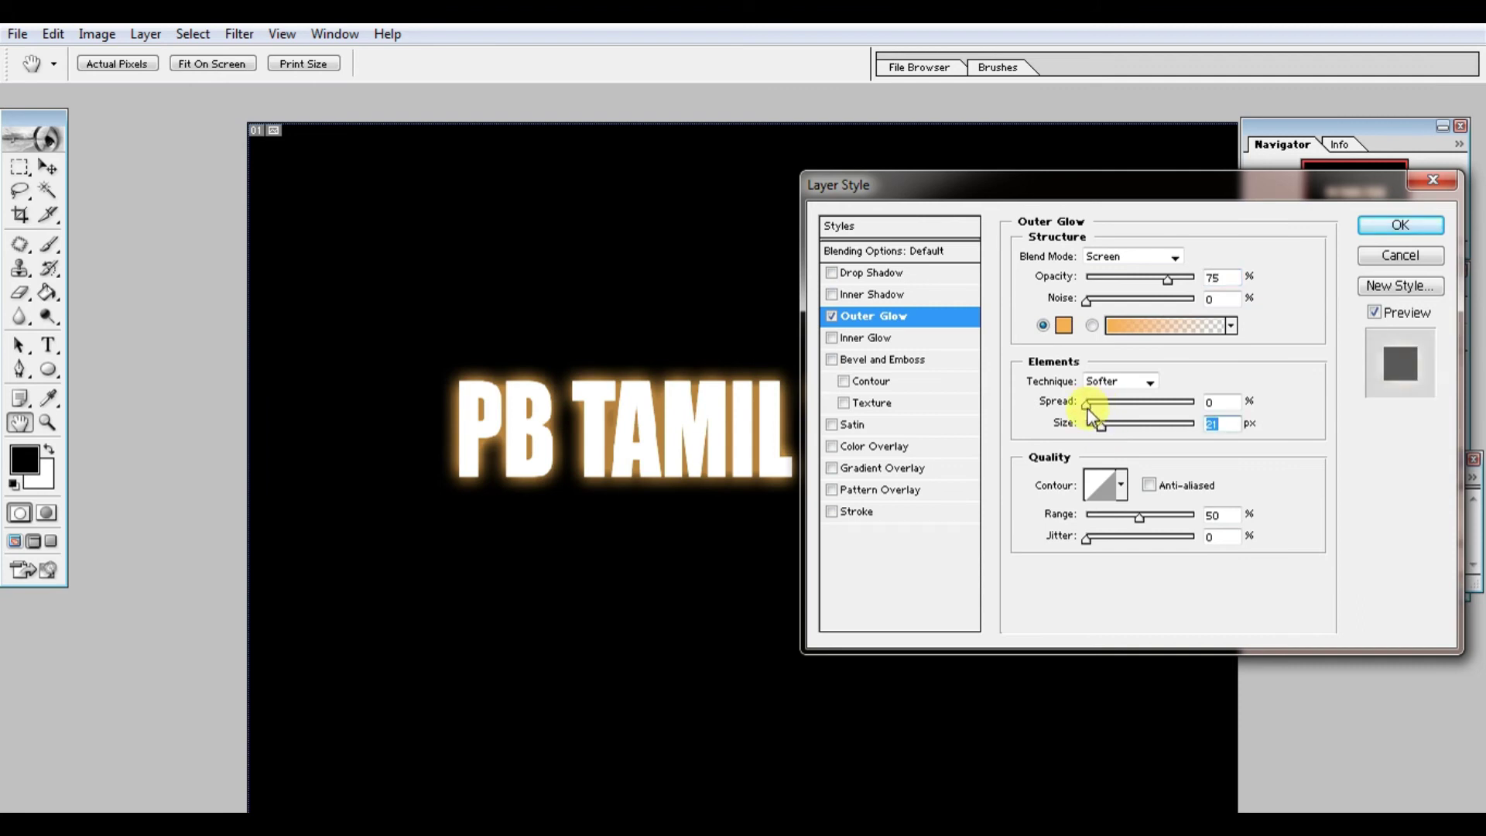
mouse_move(1084, 405)
left_mouse_down()
mouse_move(1219, 427)
mouse_move(1018, 420)
left_mouse_up()
left_click(1101, 424)
mouse_move(1140, 519)
left_mouse_down()
mouse_move(1081, 519)
mouse_move(1212, 520)
mouse_move(1149, 523)
left_mouse_up()
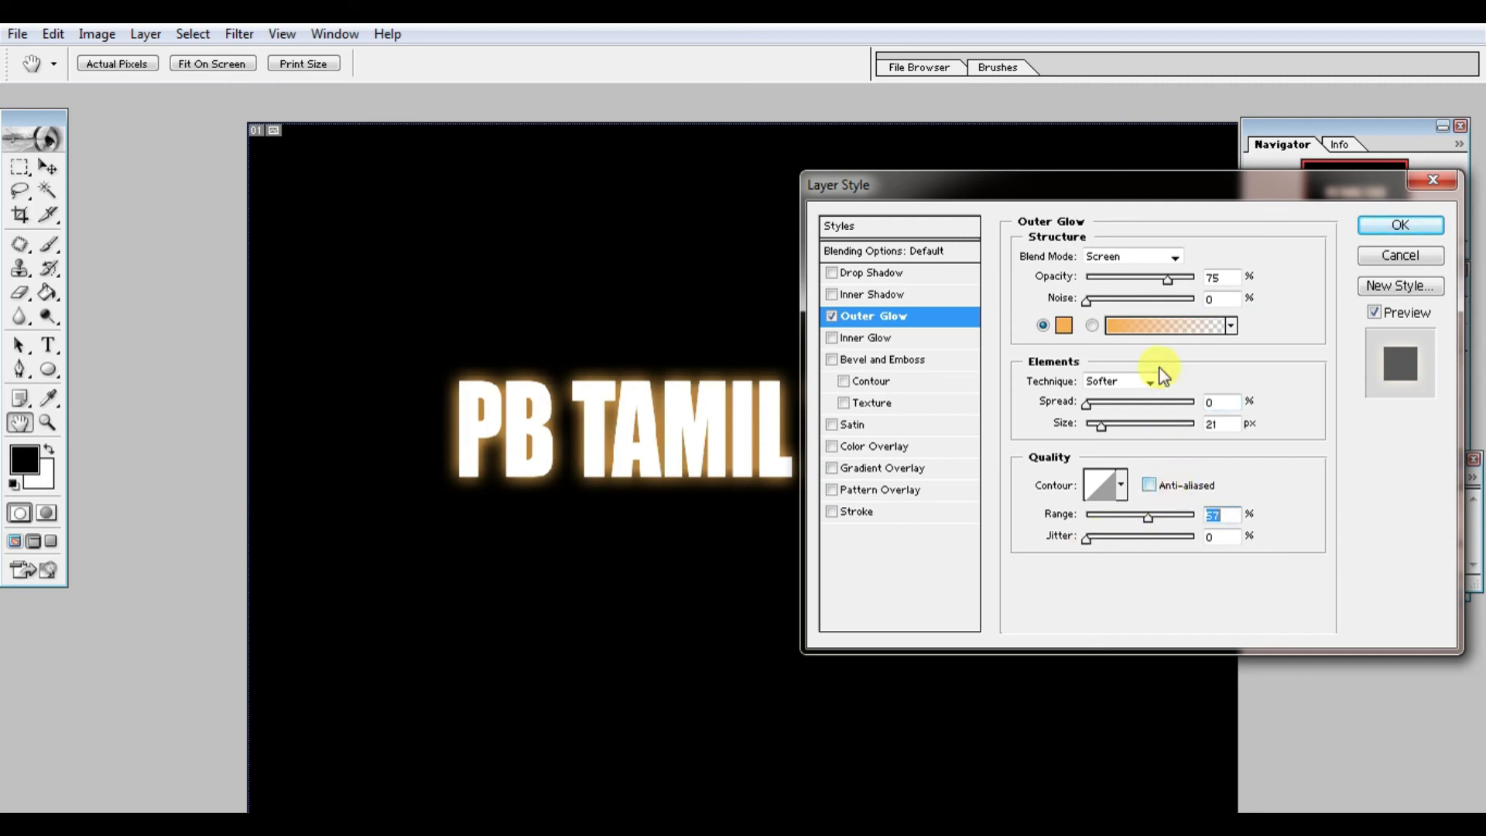
left_click_drag(1086, 300, 1131, 314)
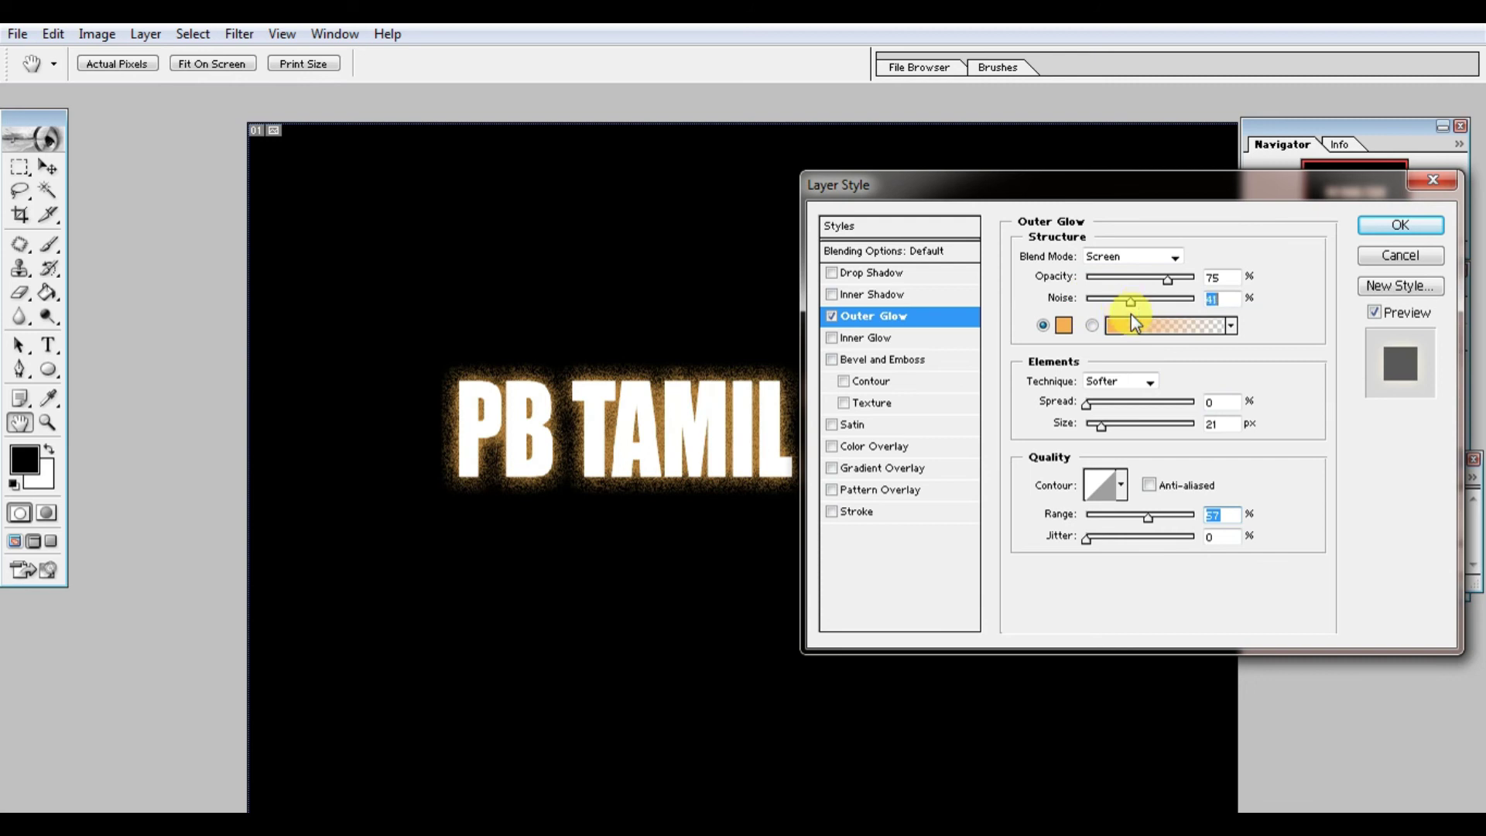
left_click(1174, 257)
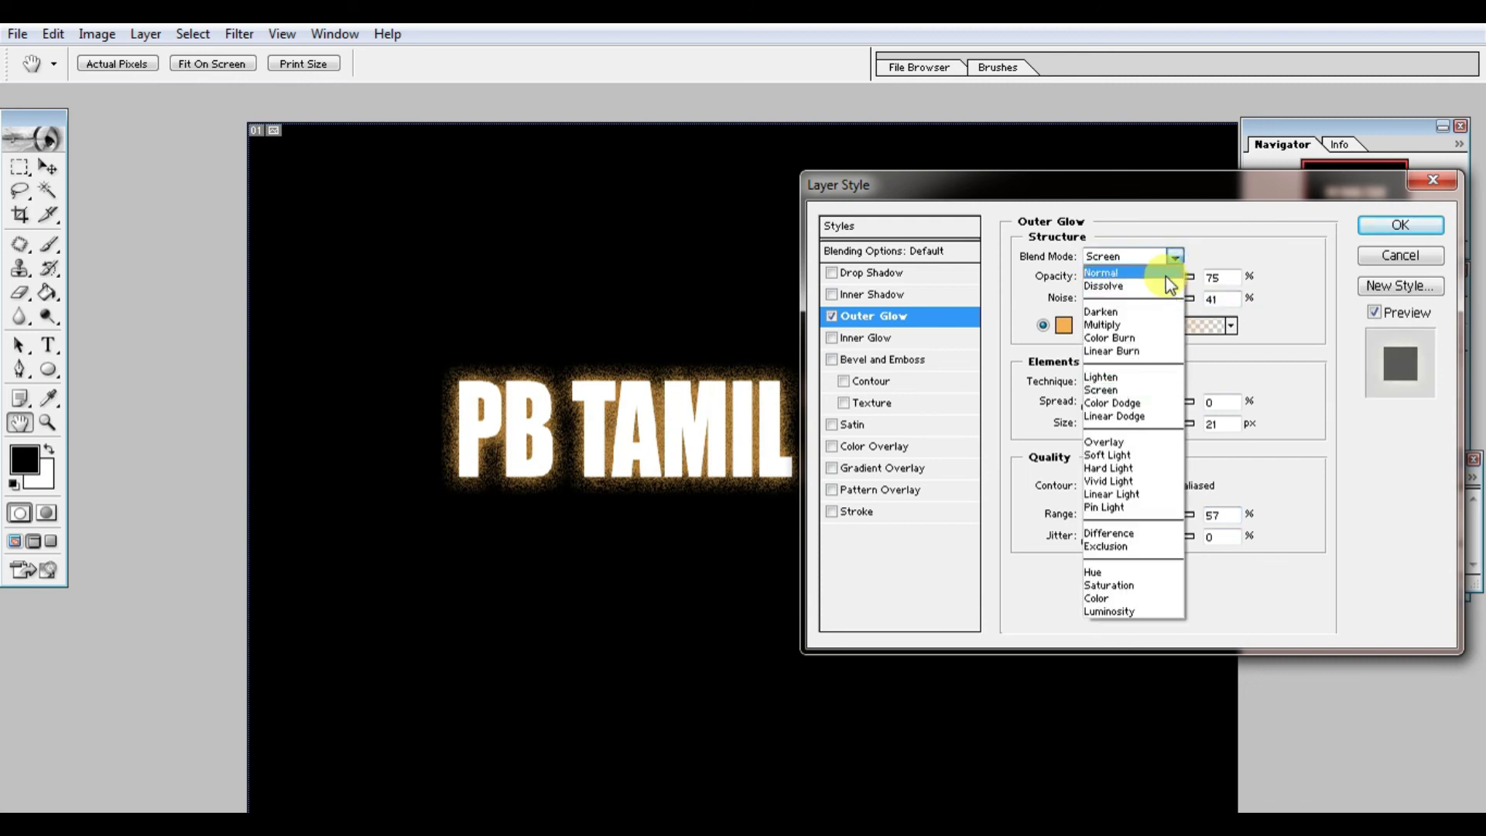
left_click(1165, 276)
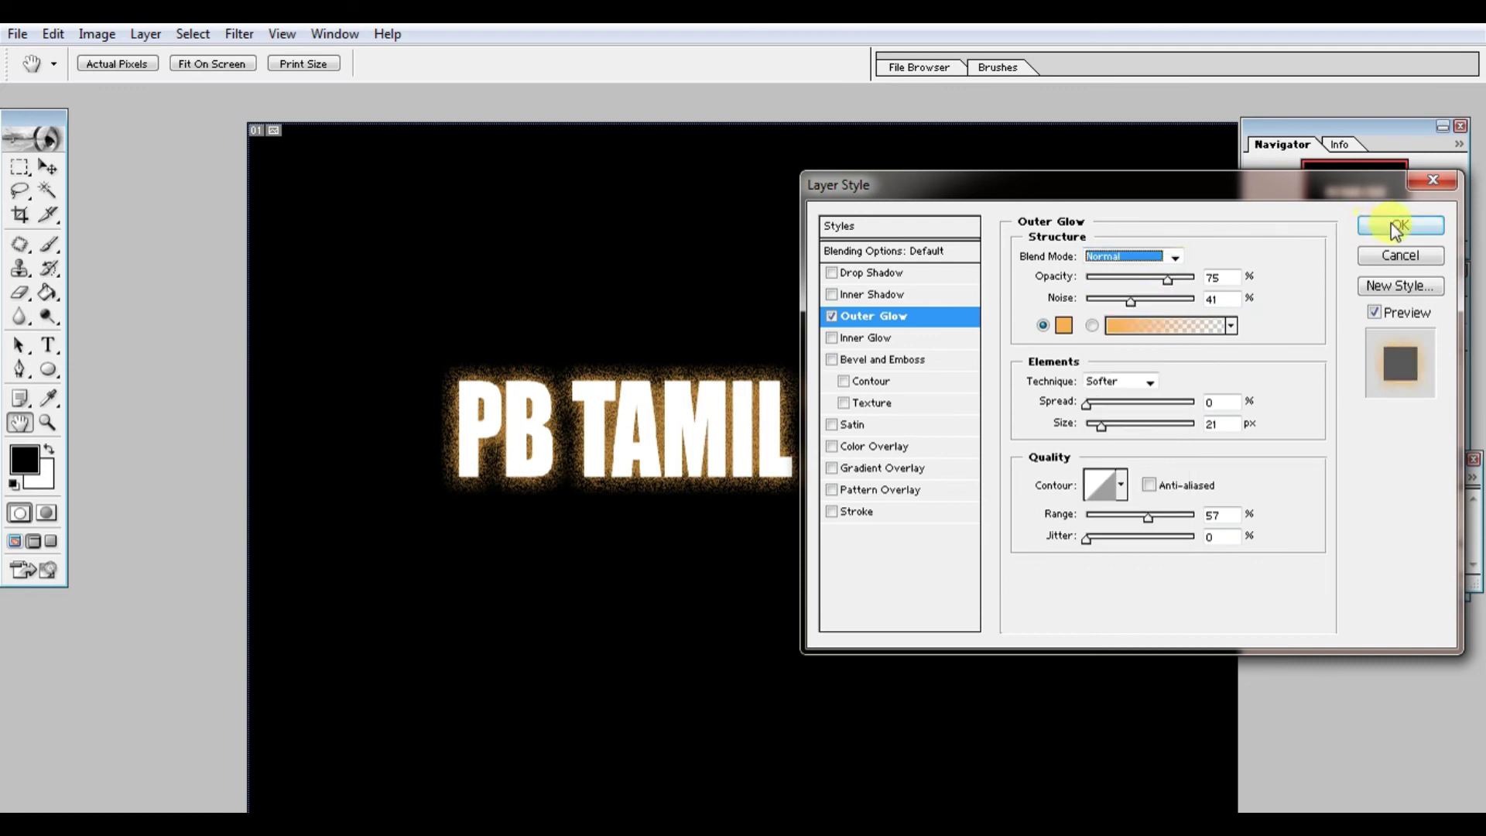
mouse_move(1169, 279)
left_mouse_down()
mouse_move(1190, 280)
mouse_move(1162, 291)
left_mouse_up()
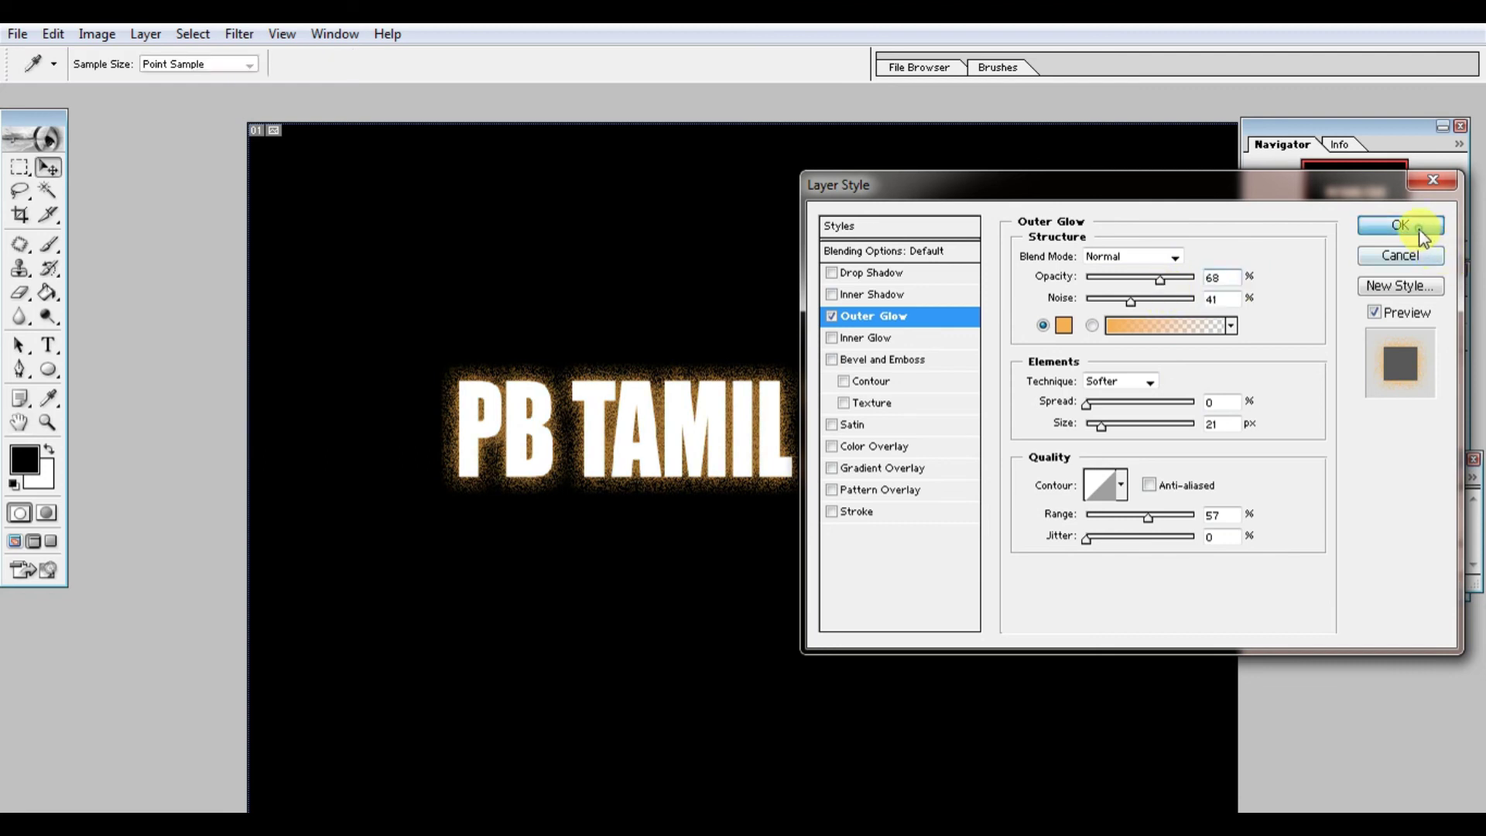
left_click(1419, 225)
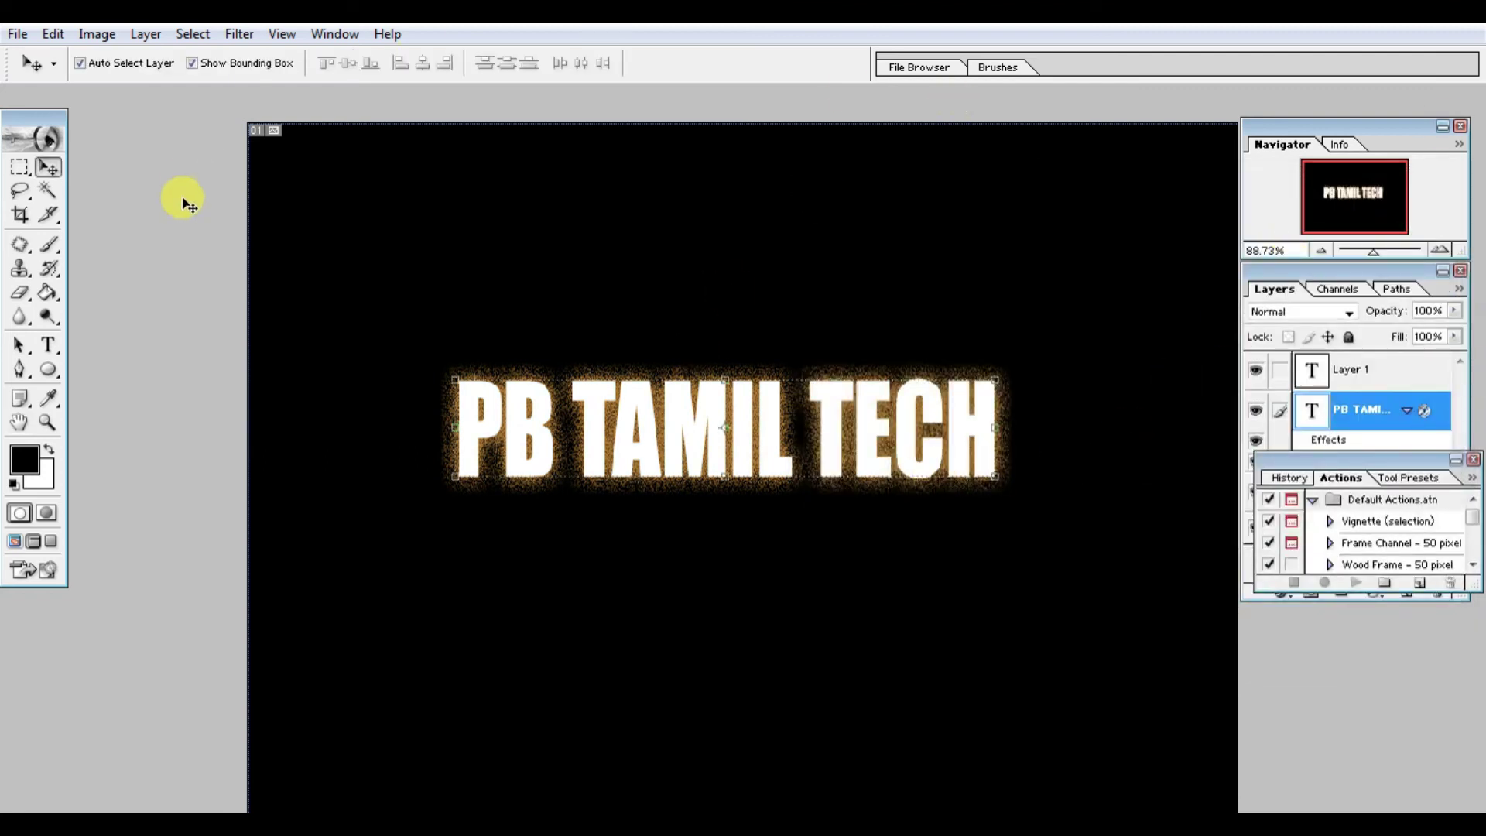
Fit the canvas on screen and duplicate the plain, effect-free PB TAMIL TECH layer.
left_click(19, 167)
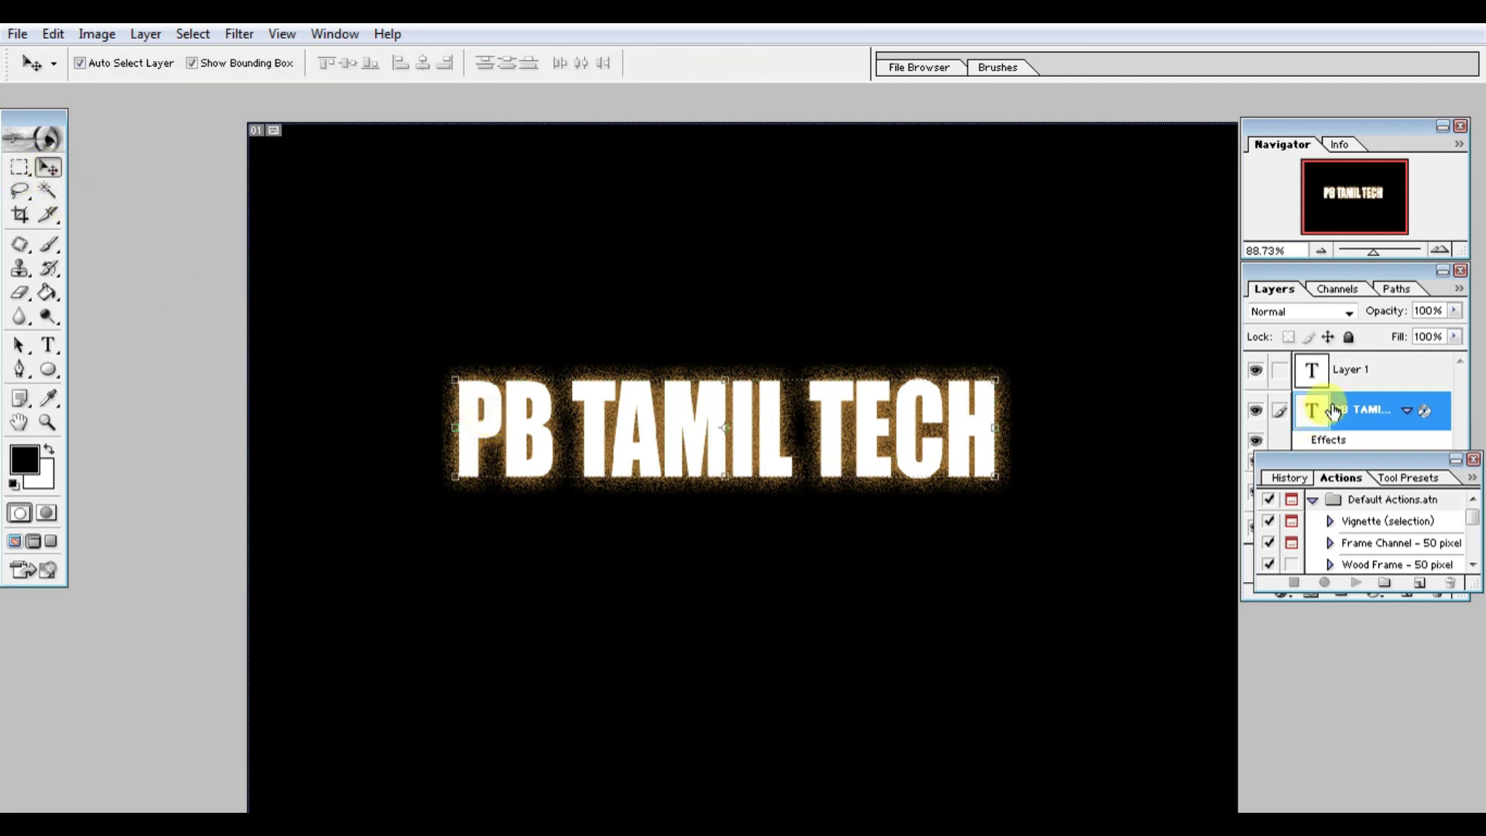
key("ctrl+0")
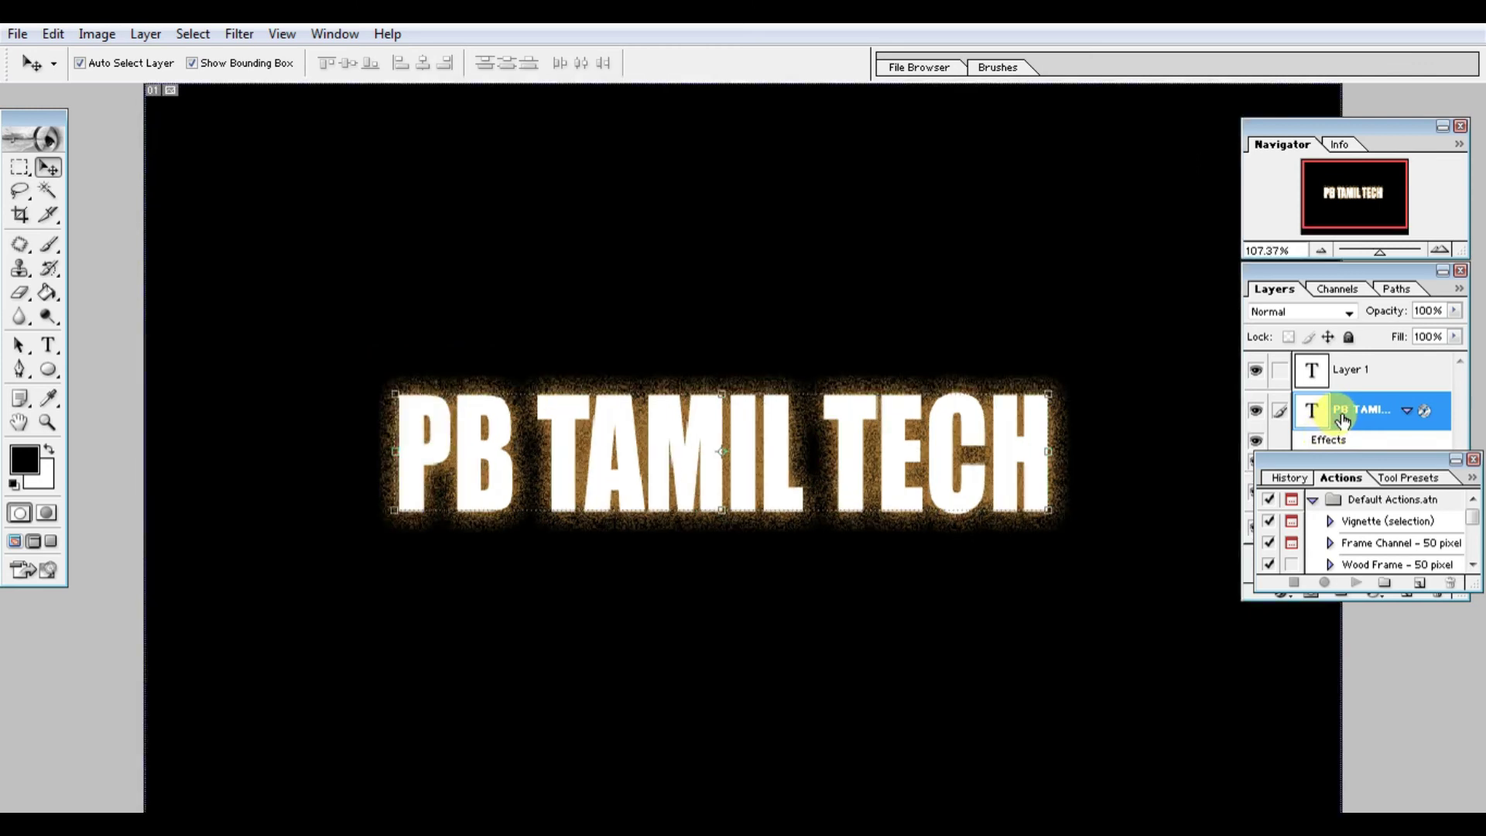
left_click(1350, 369)
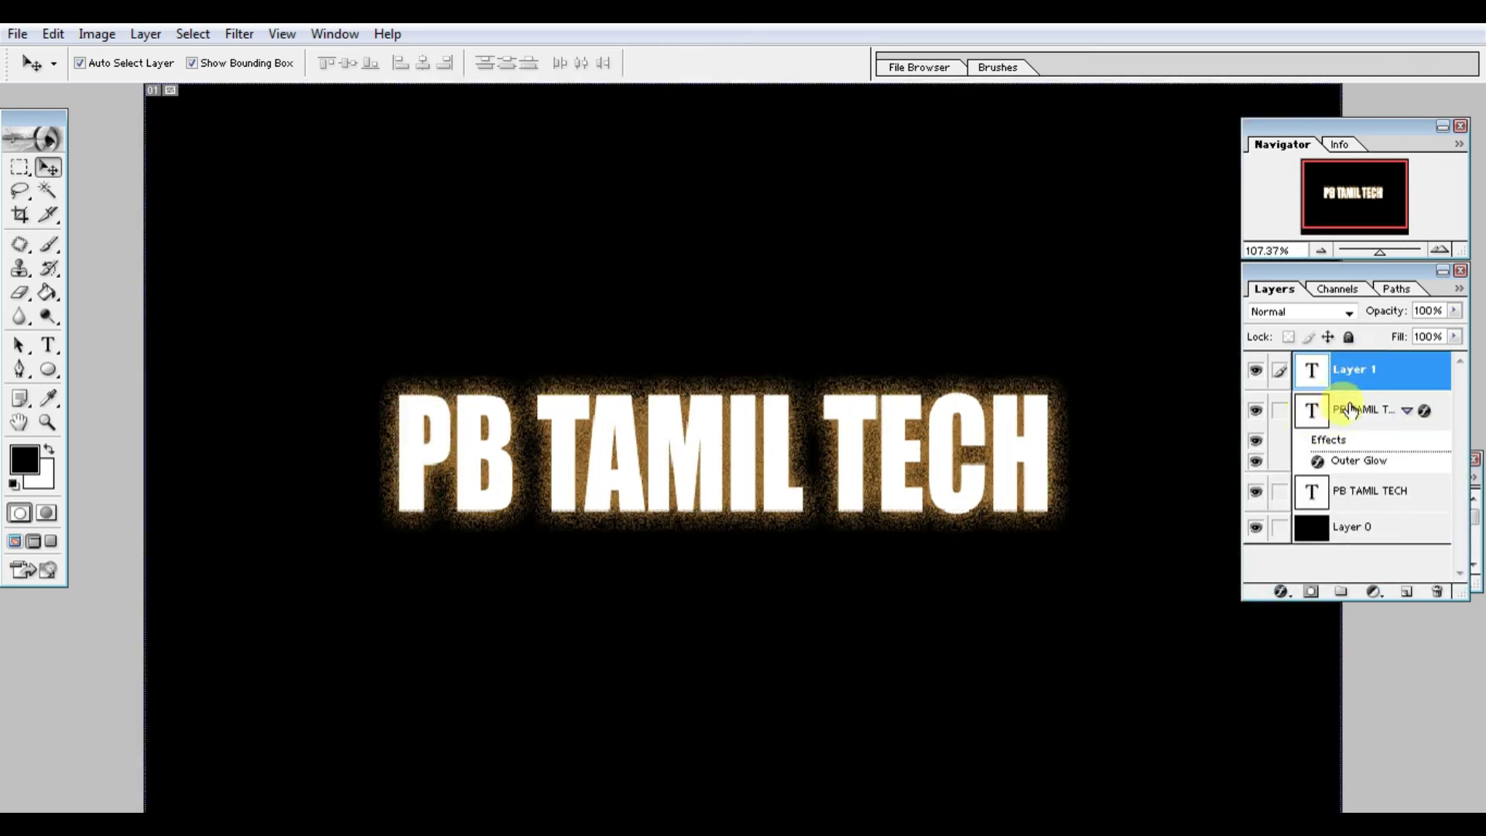
left_click(1347, 408)
left_click(1359, 492)
right_click(1359, 492)
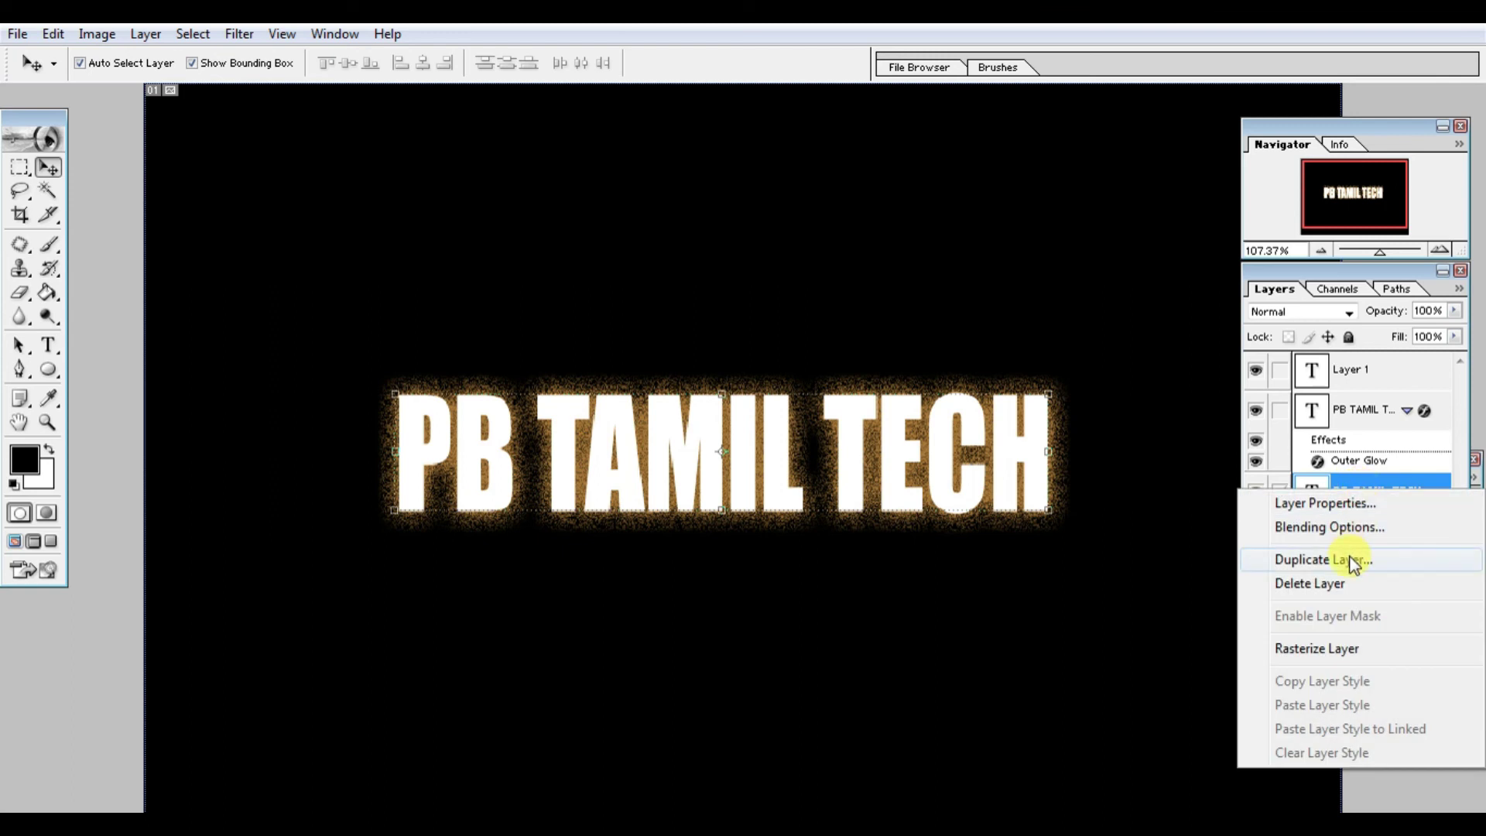
left_click(1353, 560)
left_click(919, 380)
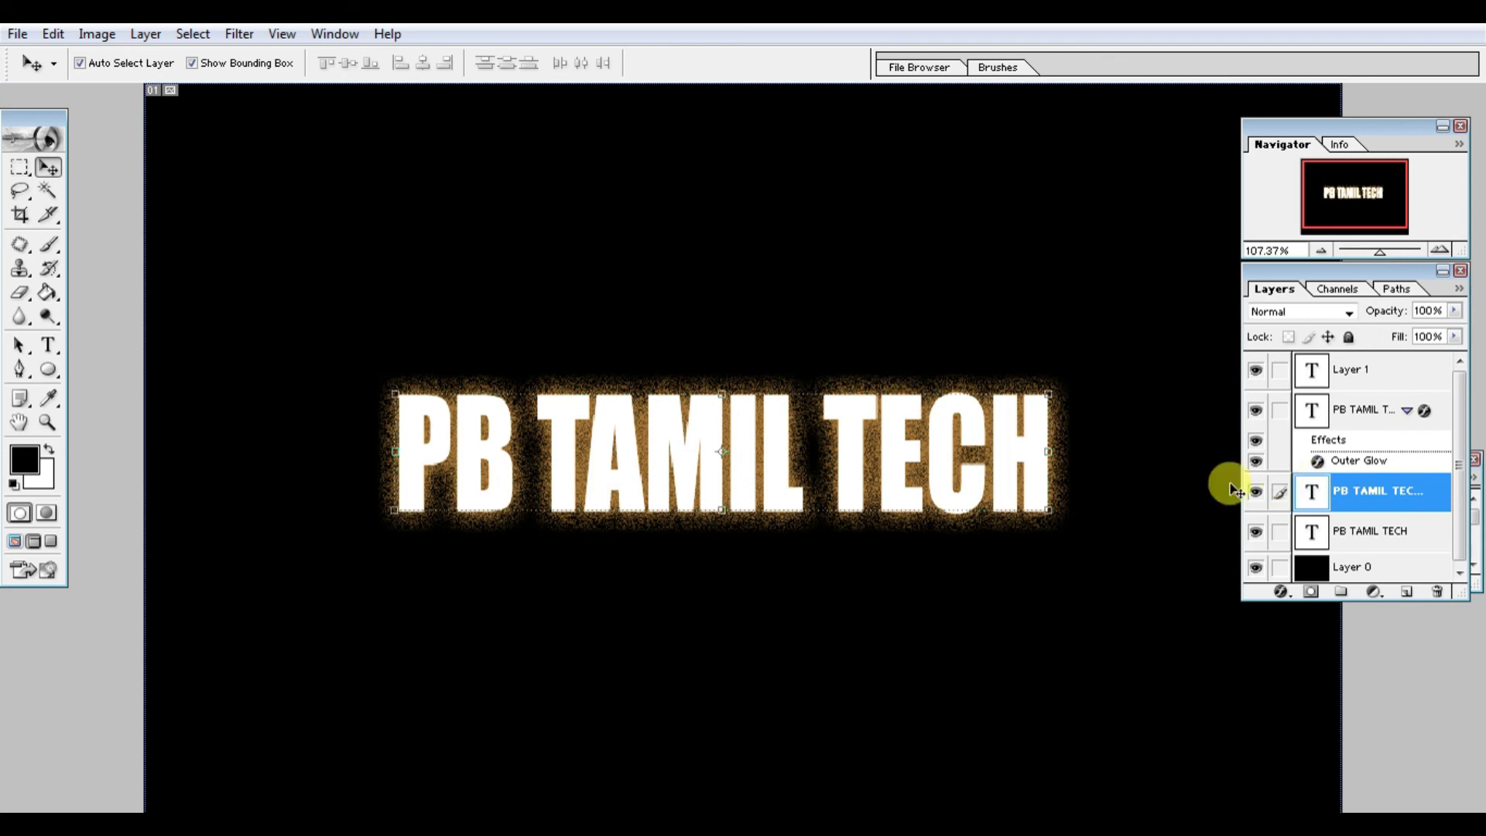
left_click(48, 345)
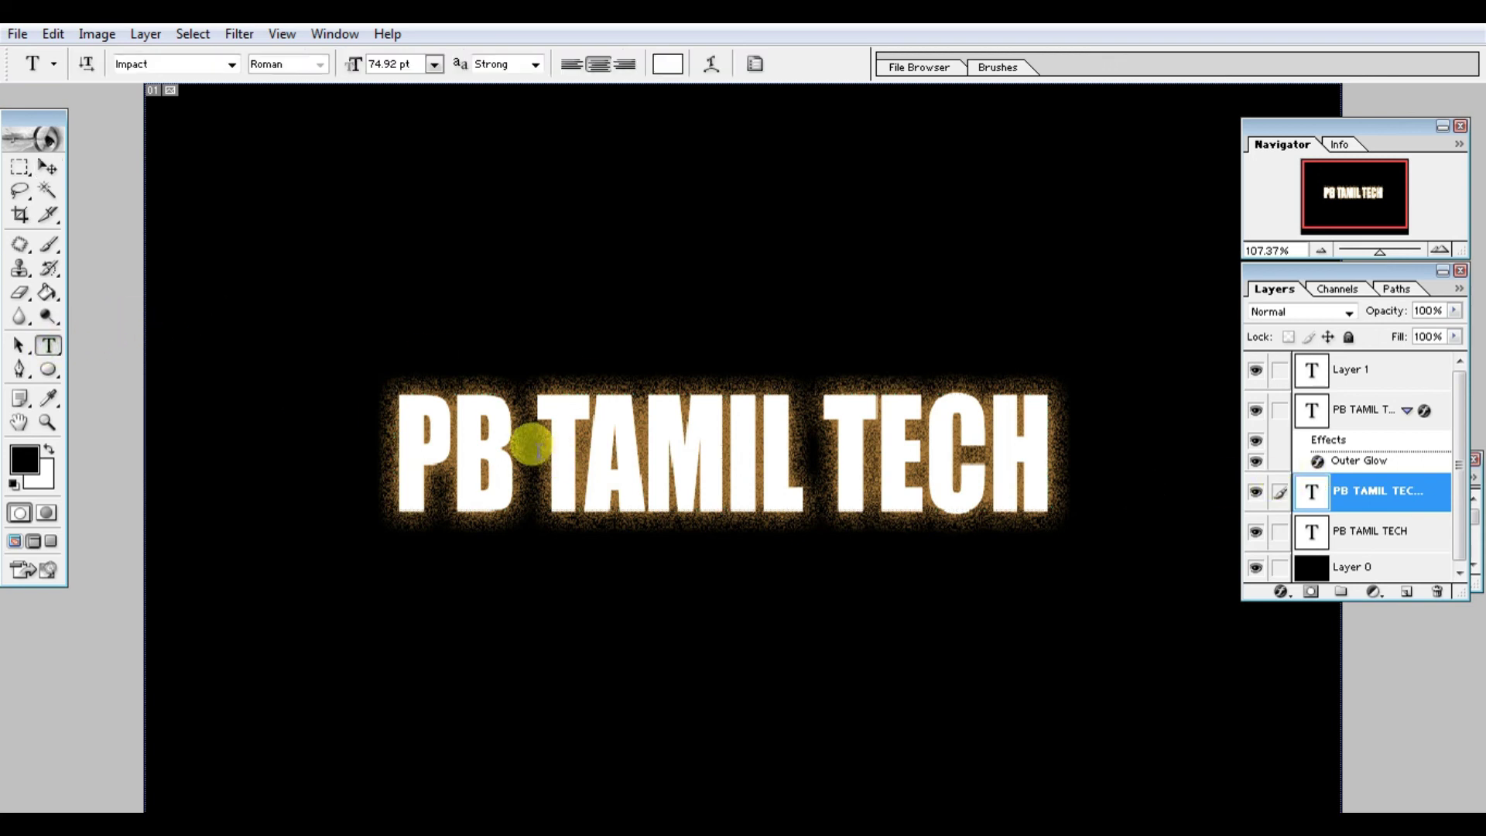
left_click(1435, 500)
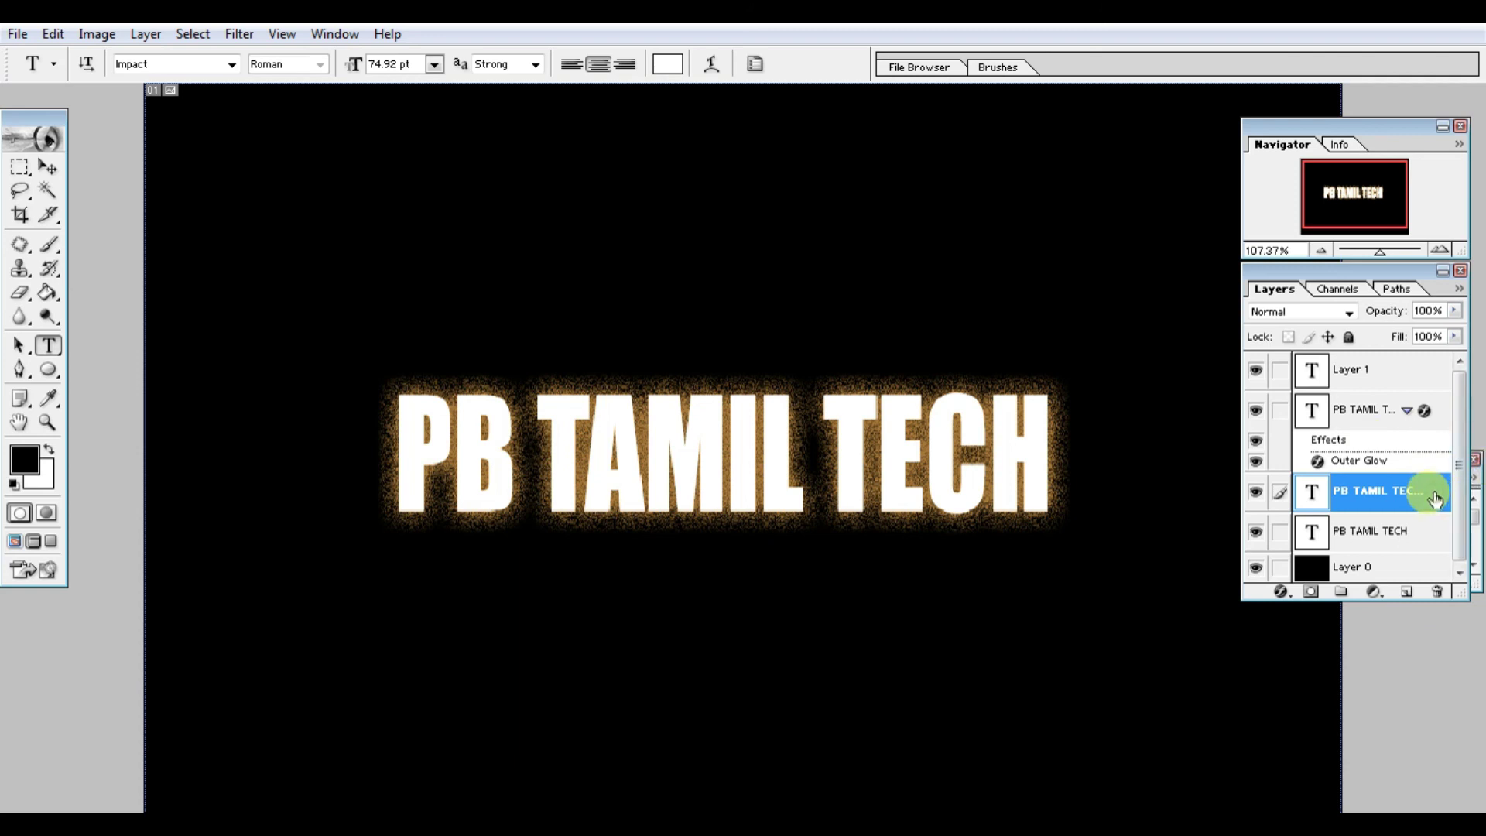
Apply Bevel and Emboss with Contour to the text copy, then toggle the glow layer to compare.
double_click(1435, 499)
left_click(851, 382)
left_click(844, 393)
left_click(831, 447)
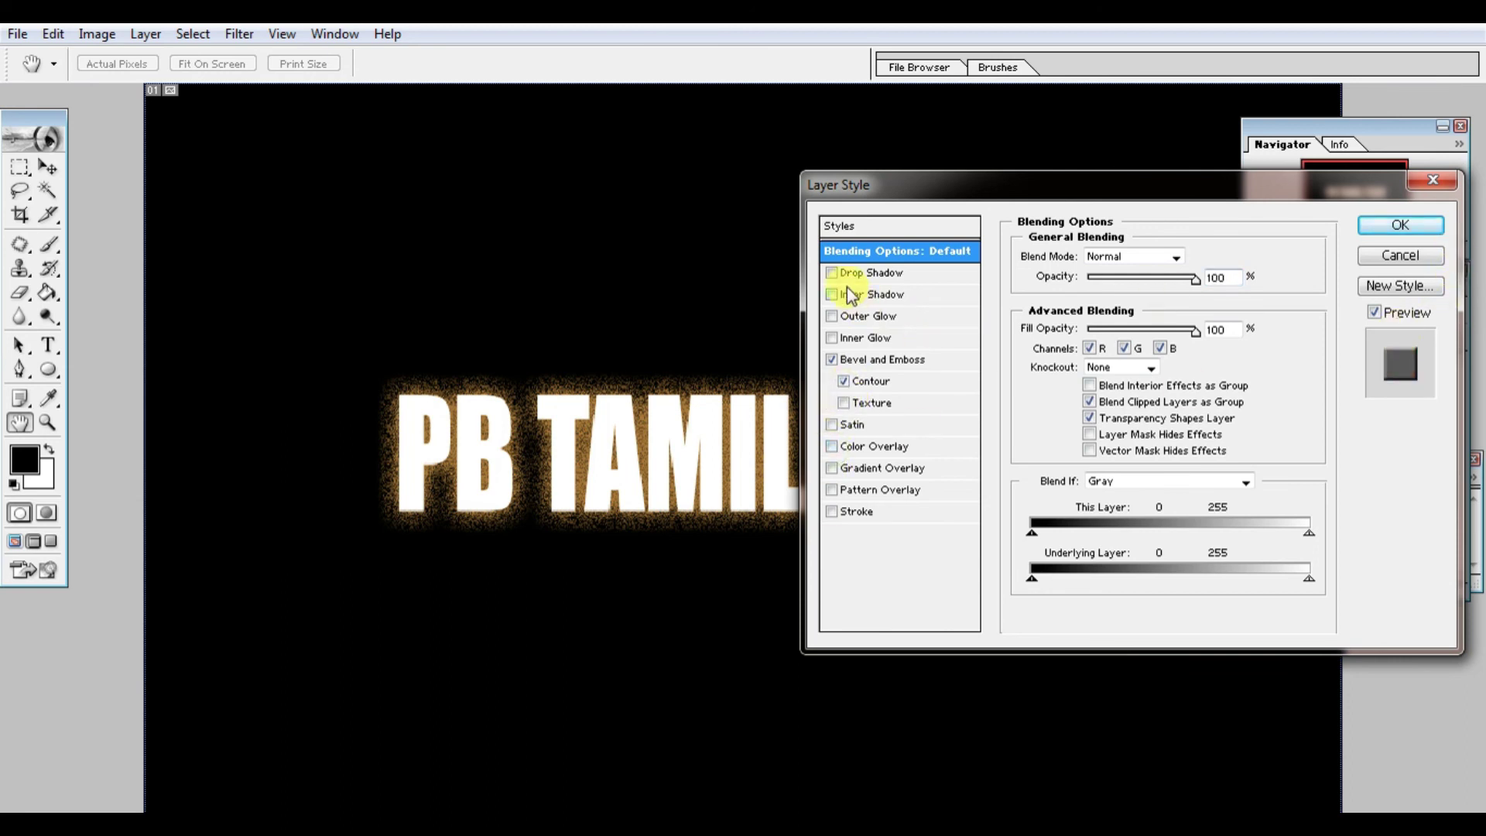
left_click(832, 360)
left_click(1399, 225)
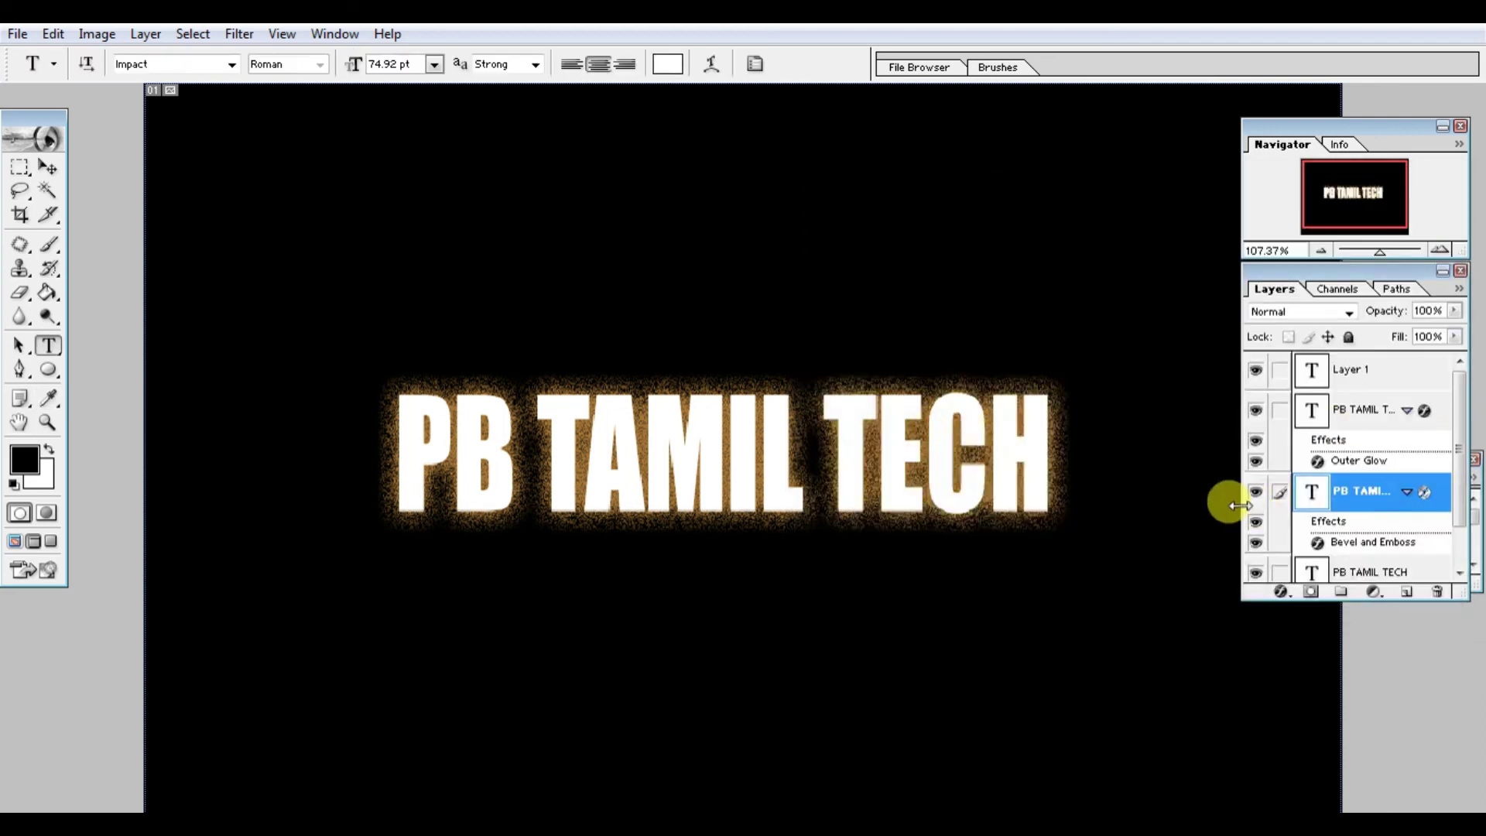
left_click(1256, 410)
left_click(1259, 411)
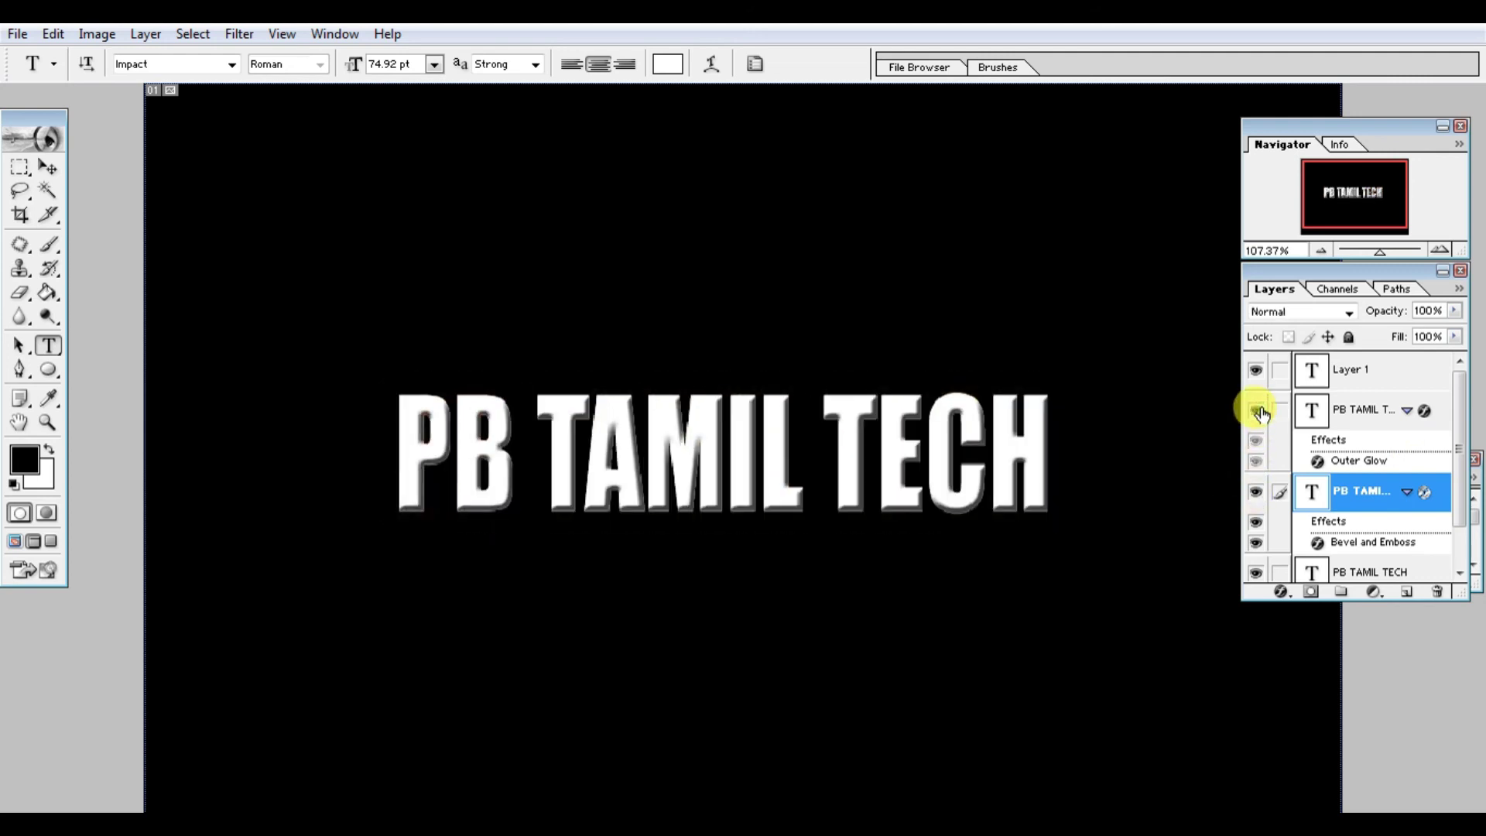
left_click(1257, 411)
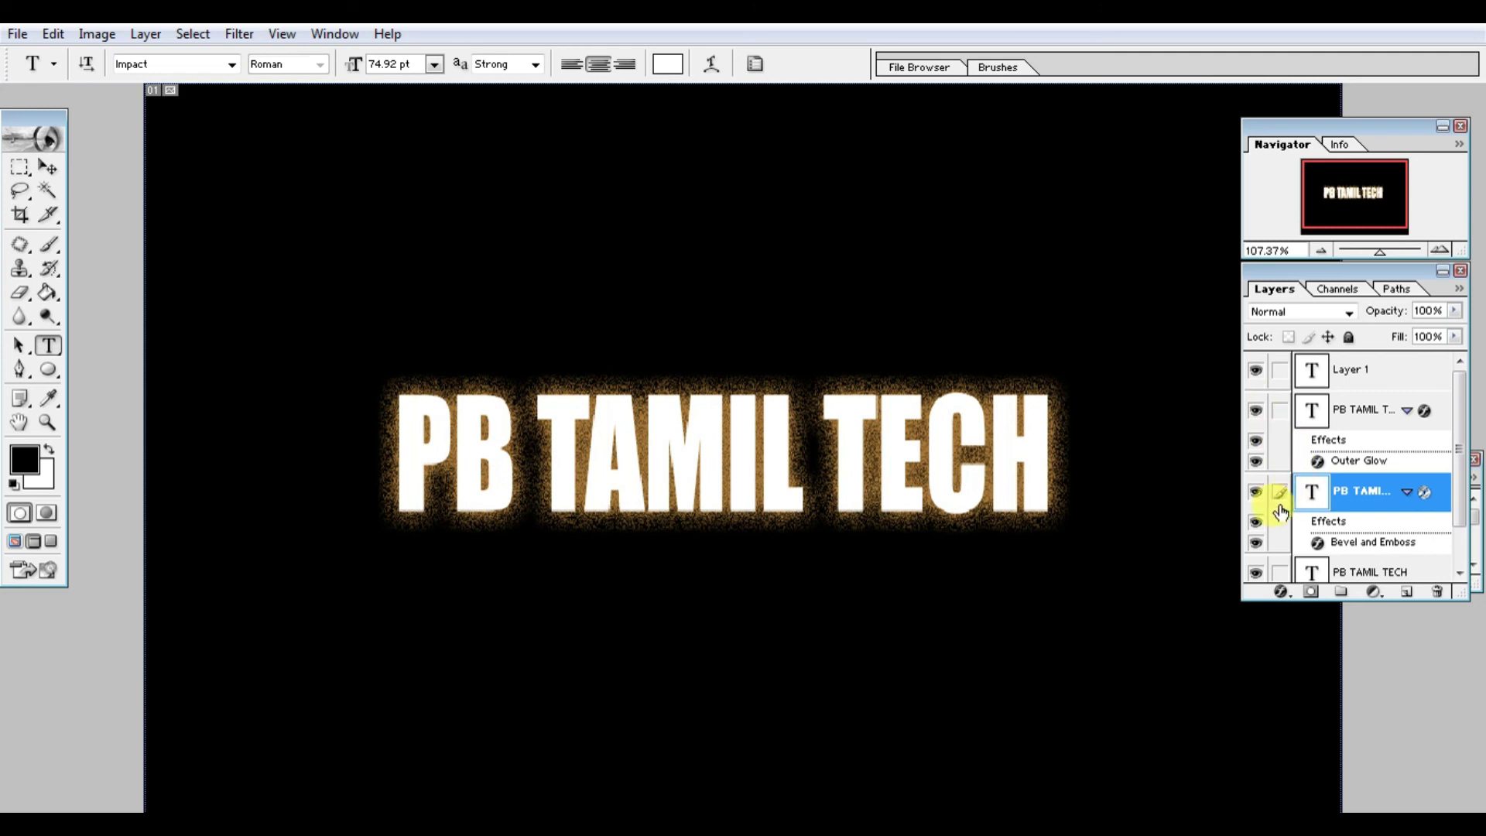
Put the beveled text copy directly over the glow layer, keeping Layer 1 on top.
left_click_drag(1367, 495, 1354, 364)
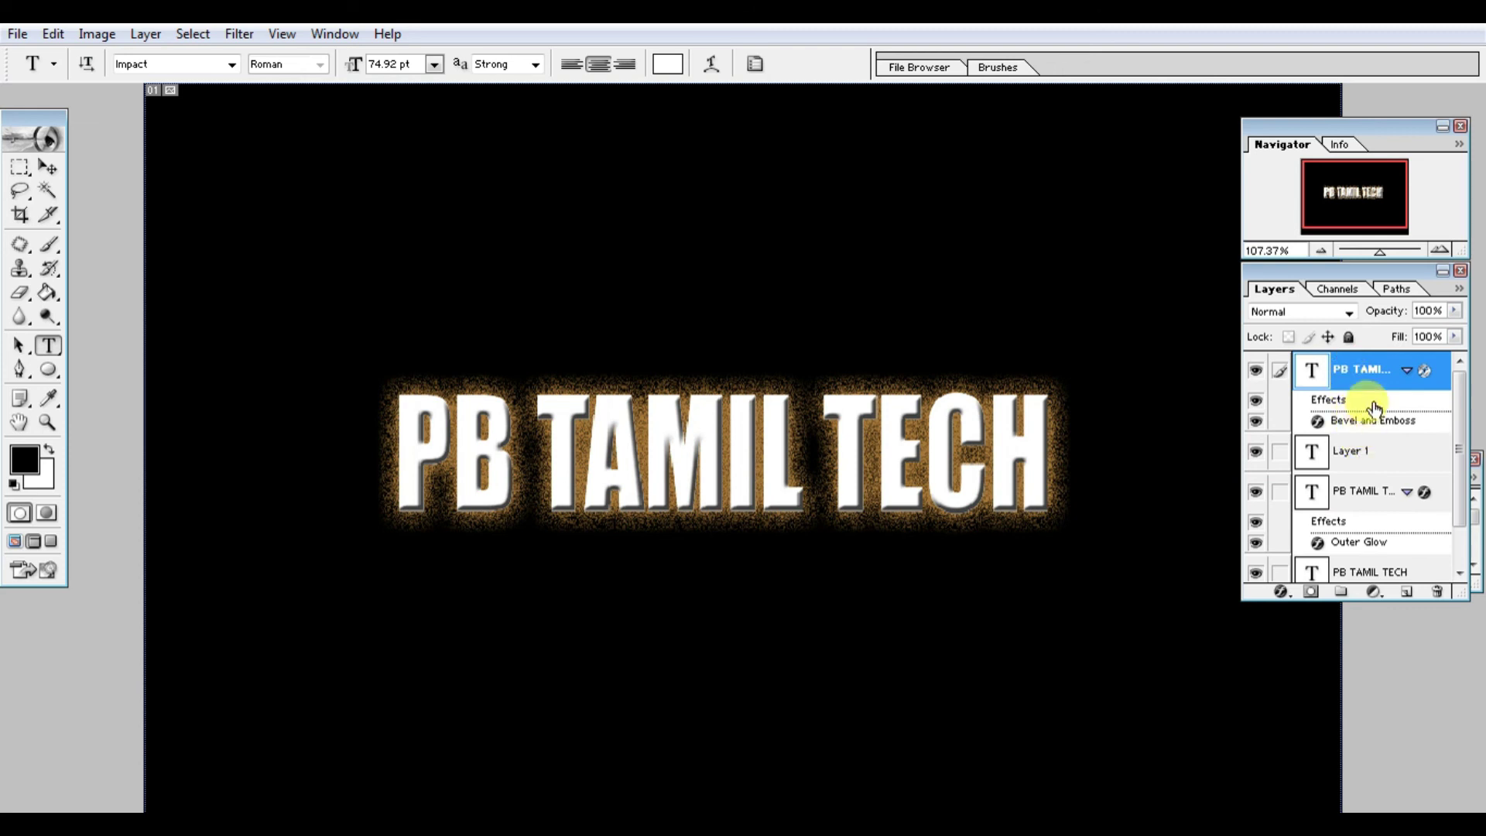
left_click_drag(1381, 457, 1360, 364)
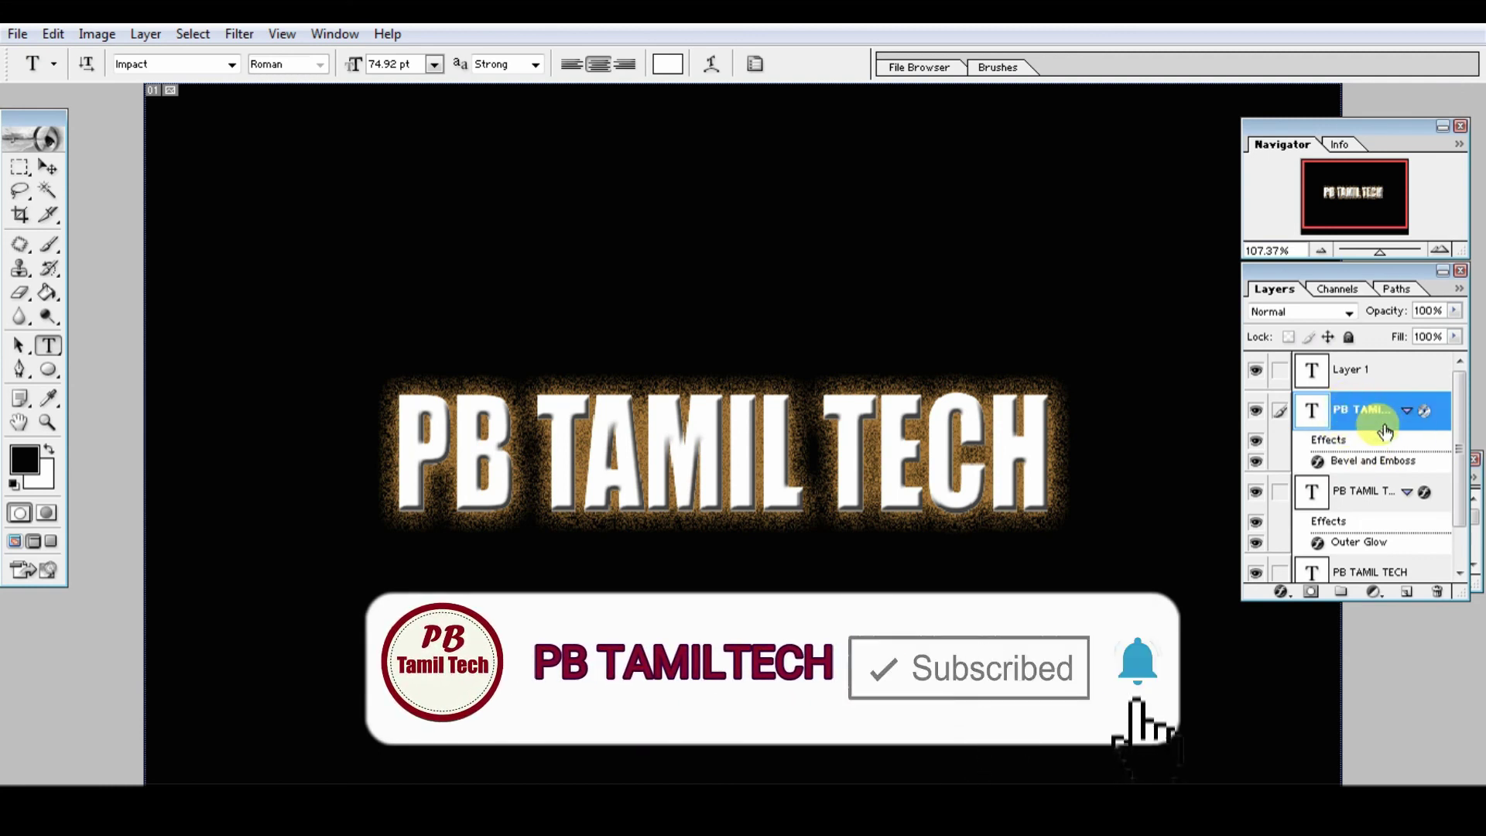
double_click(1383, 426)
key("Return")
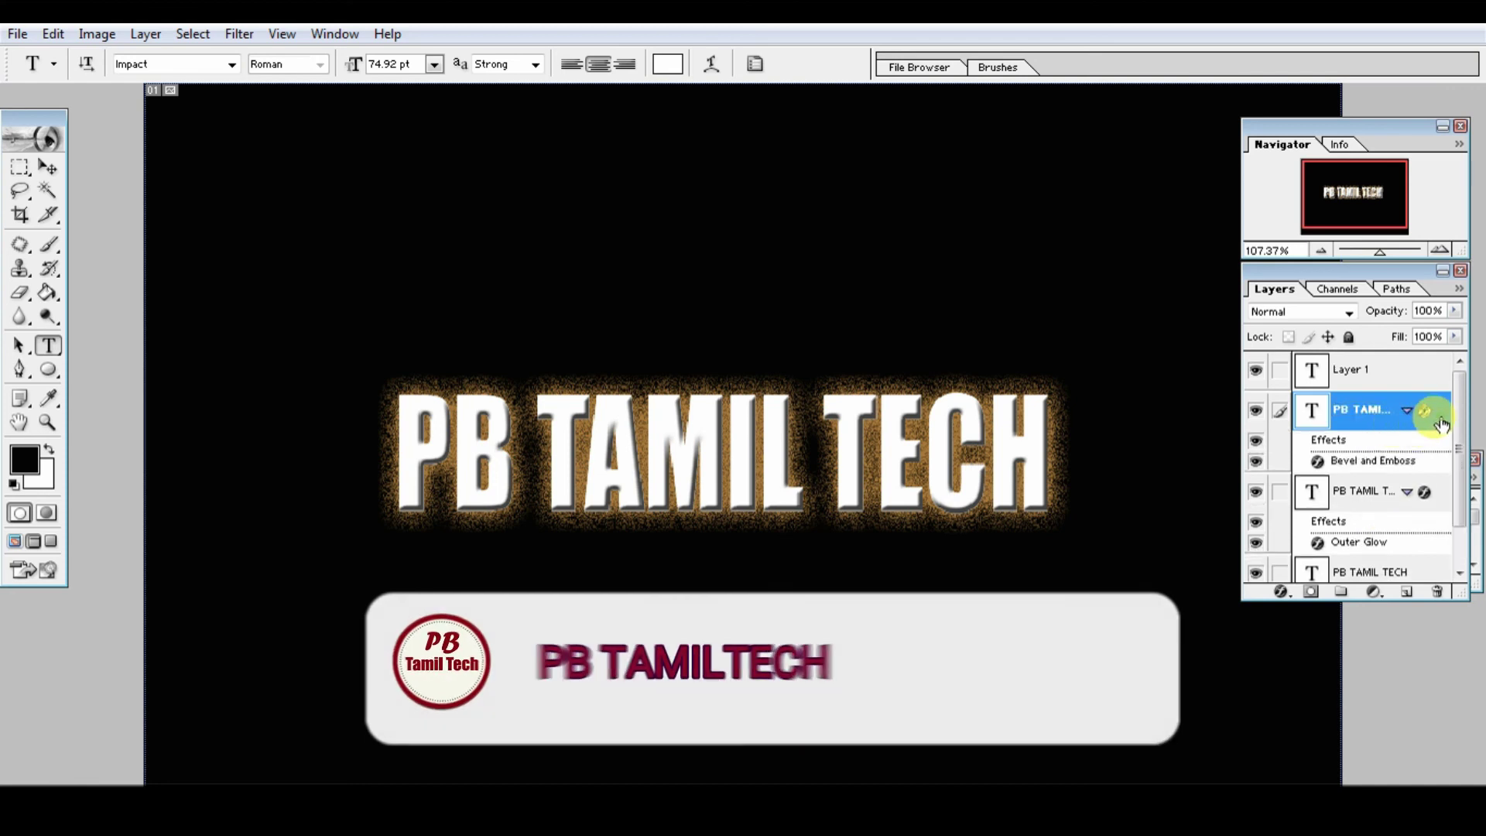
Turn off Bevel and Emboss in the beveled copy's layer style.
double_click(1425, 416)
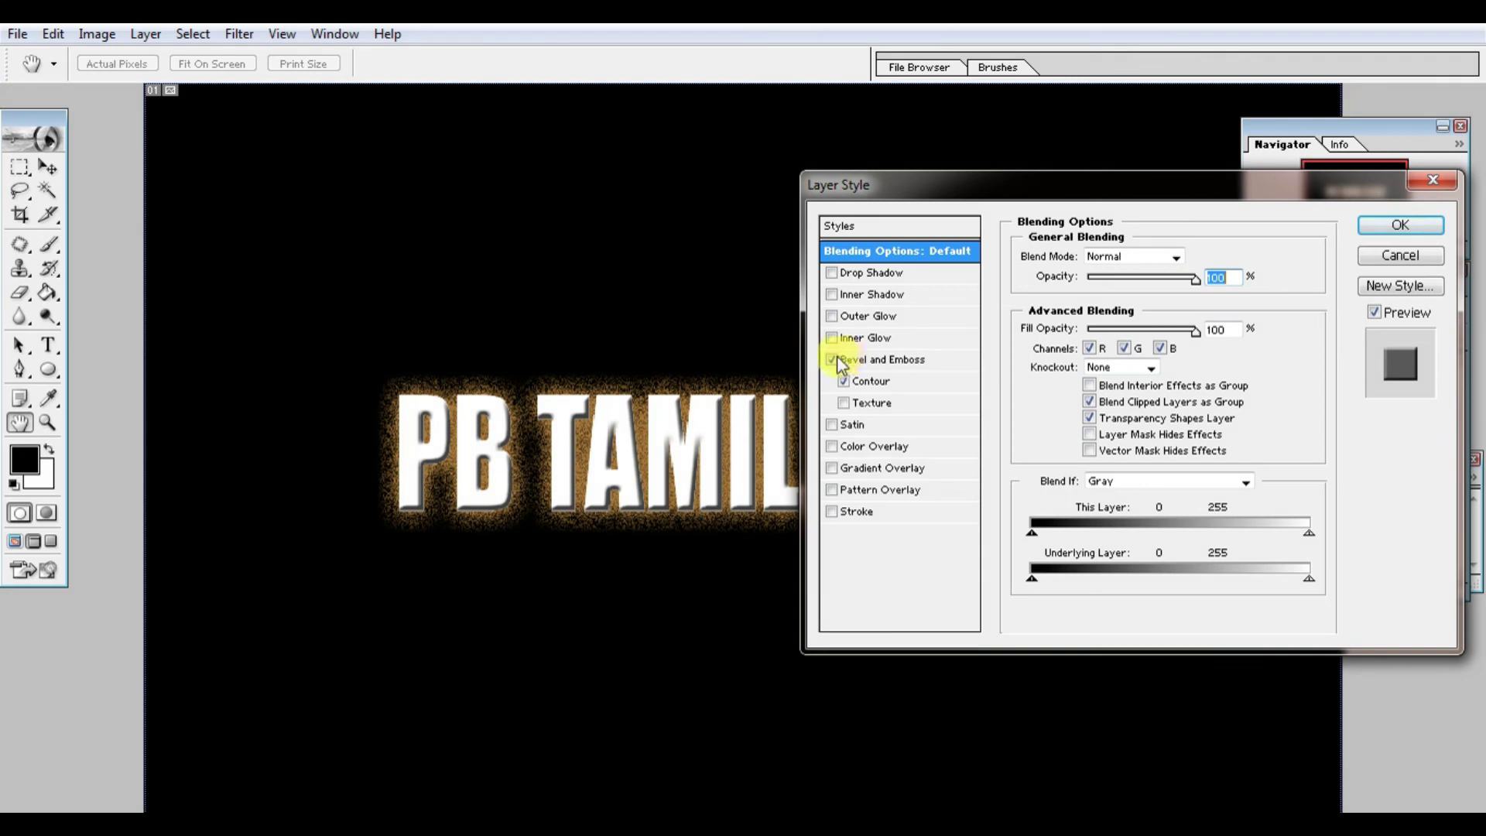
left_click(833, 360)
left_click(832, 360)
left_click(833, 359)
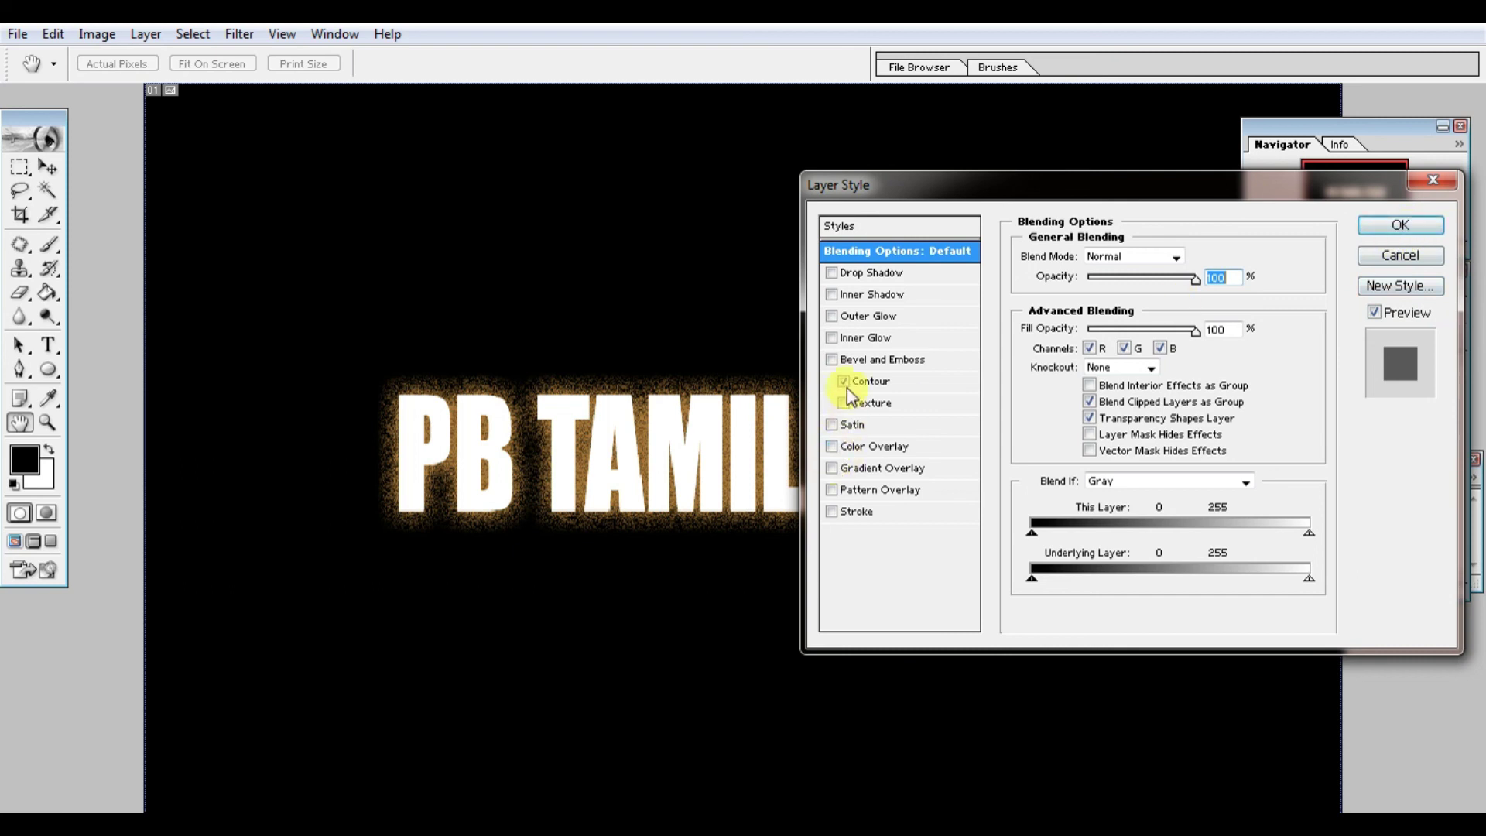
Add a blue 376FEE stroke to the text copy and apply the style.
left_click(831, 513)
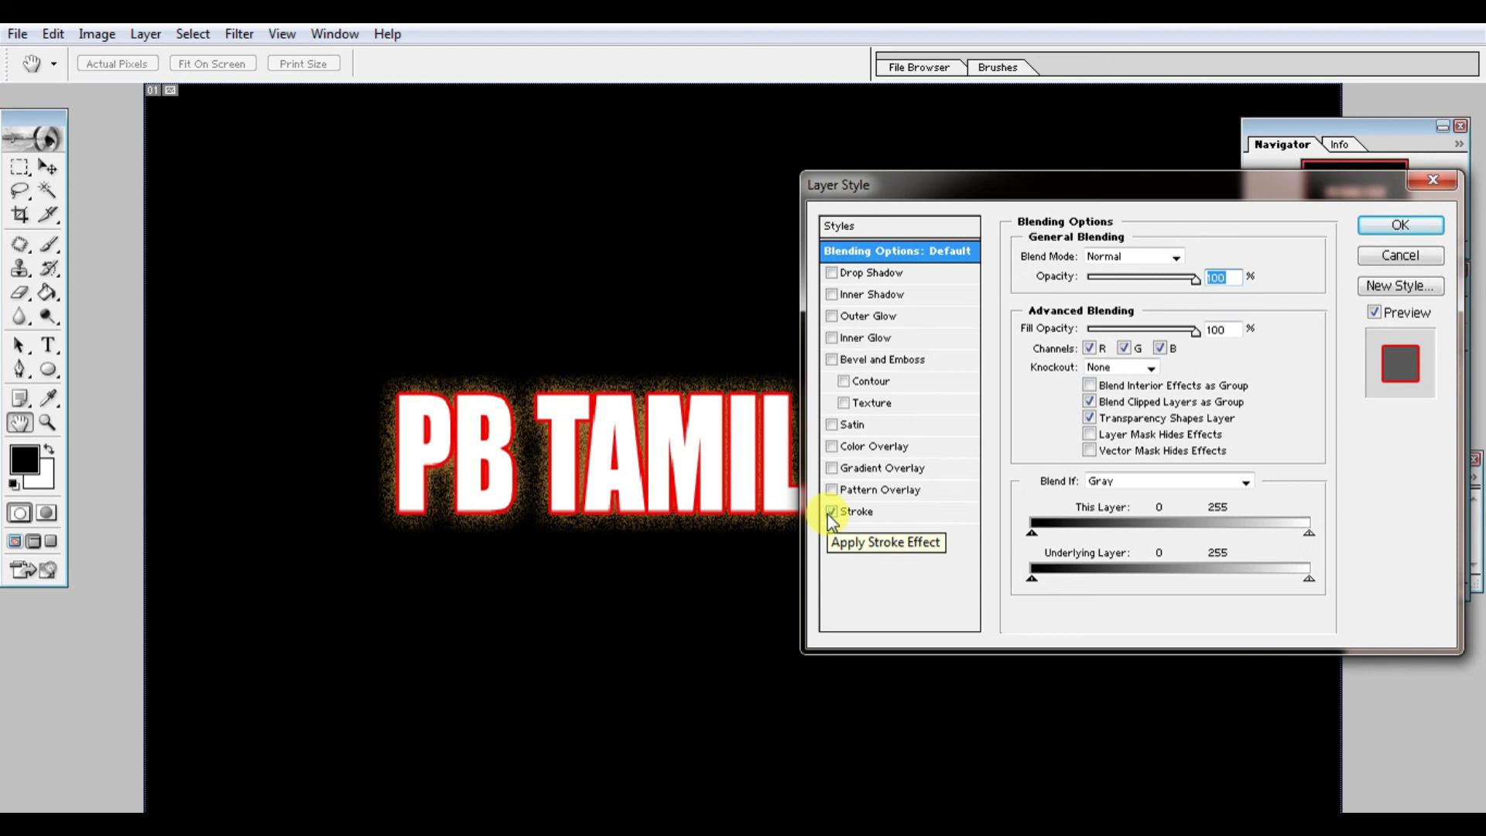
left_click(915, 512)
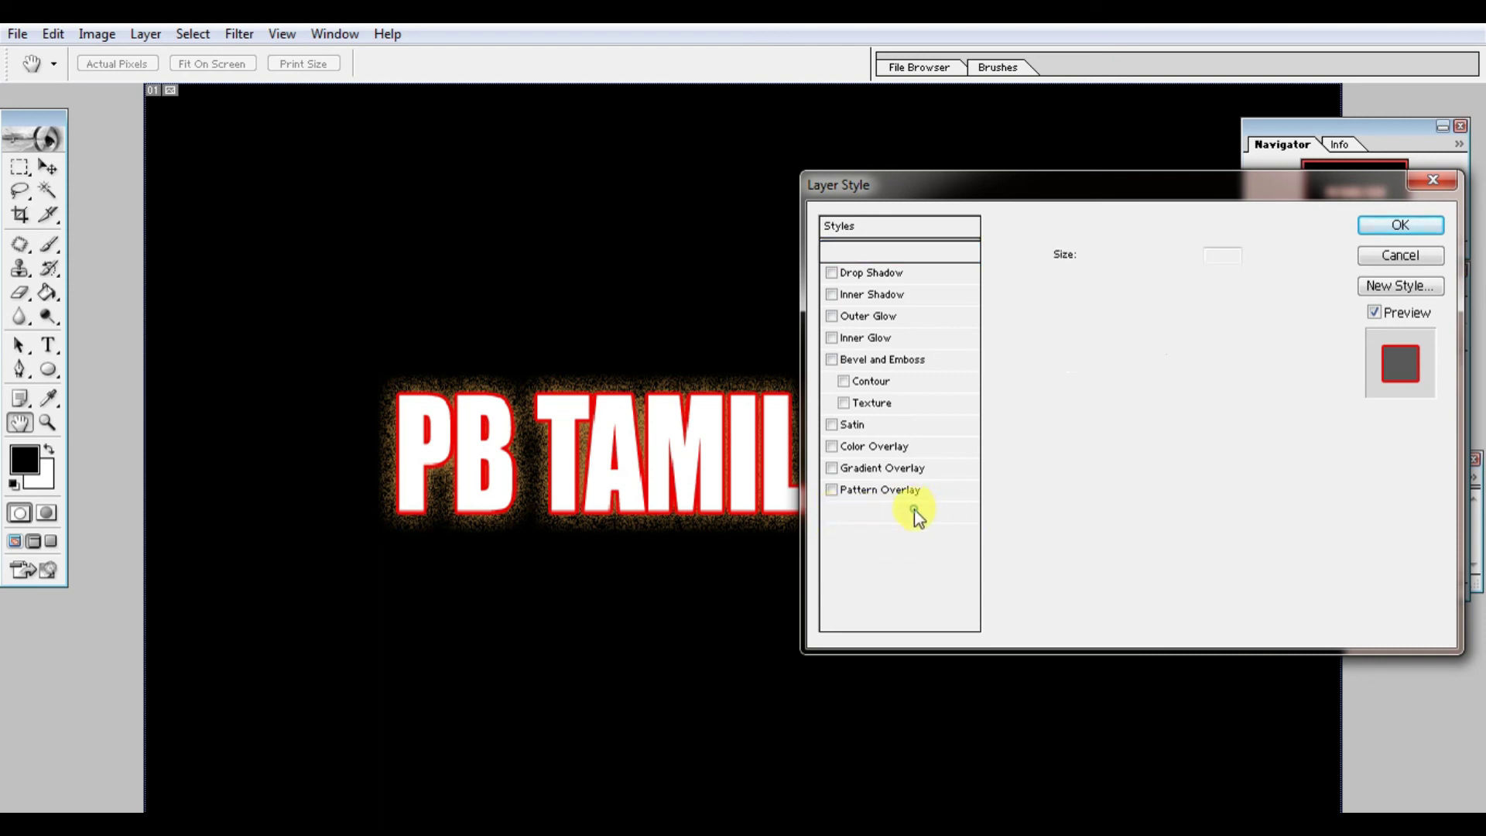
left_click(1071, 381)
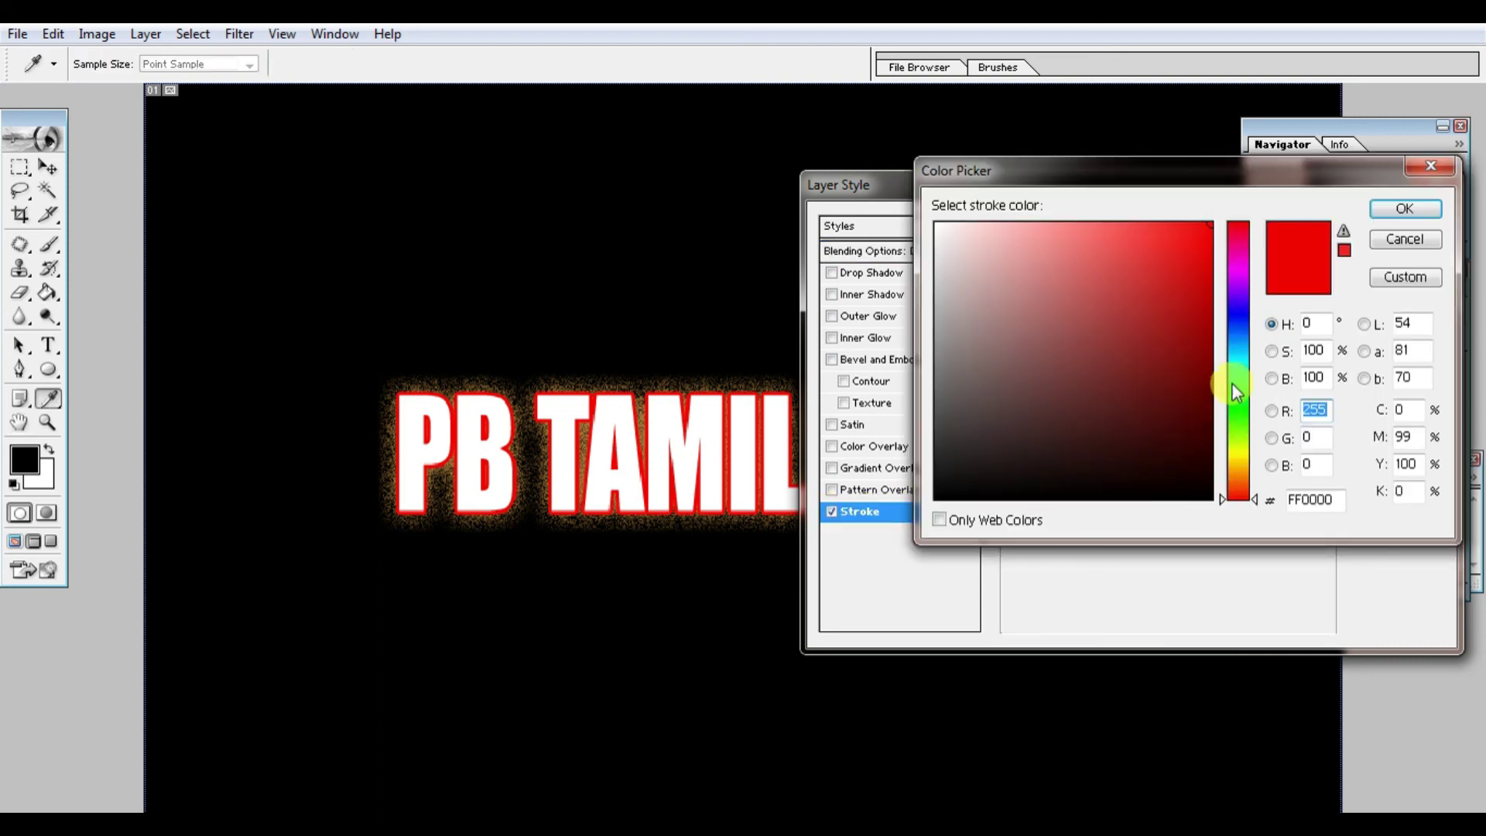
left_click(1236, 328)
left_click(1148, 241)
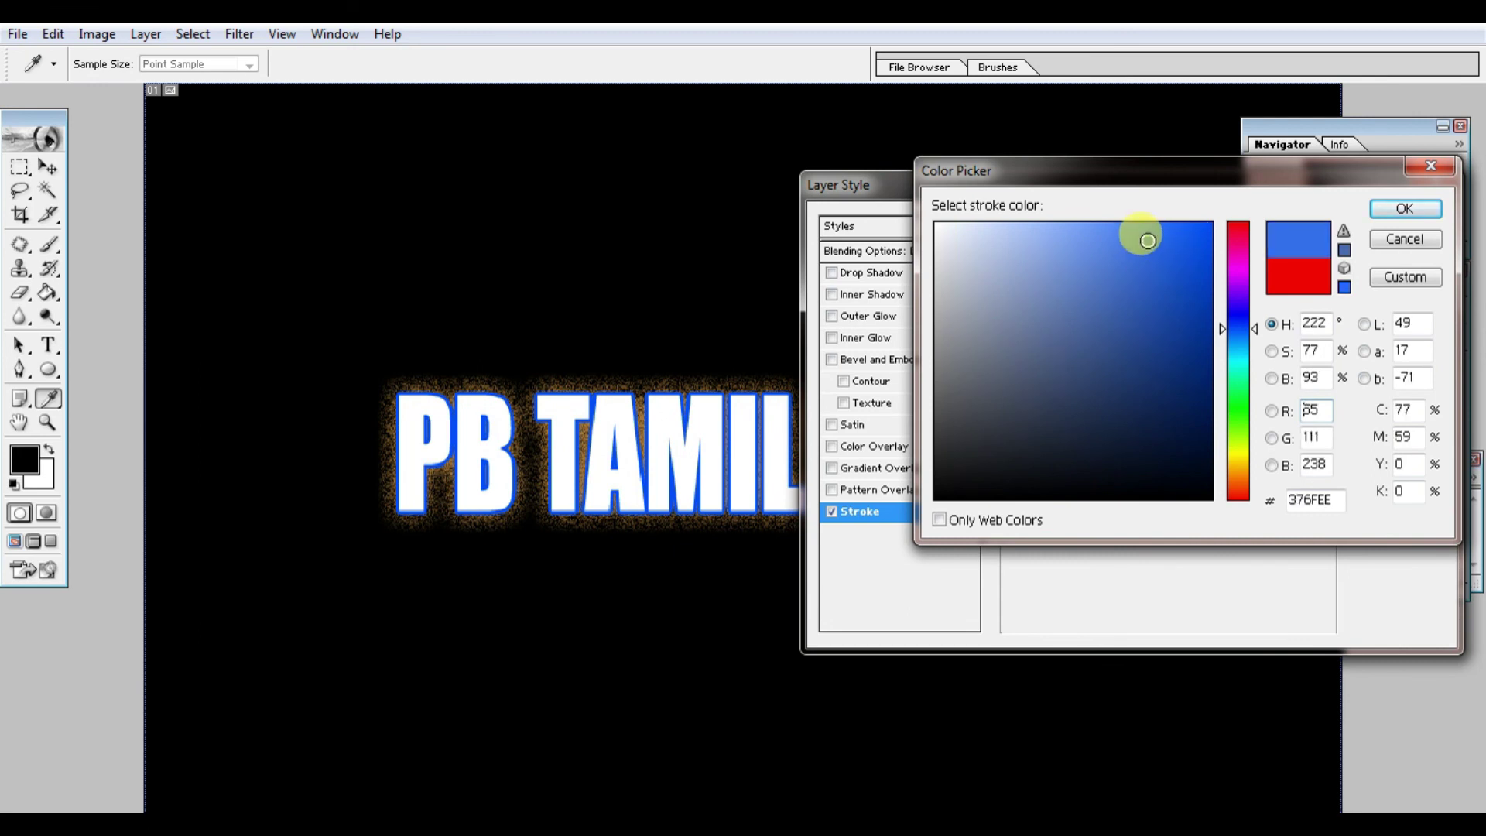
left_click(1410, 211)
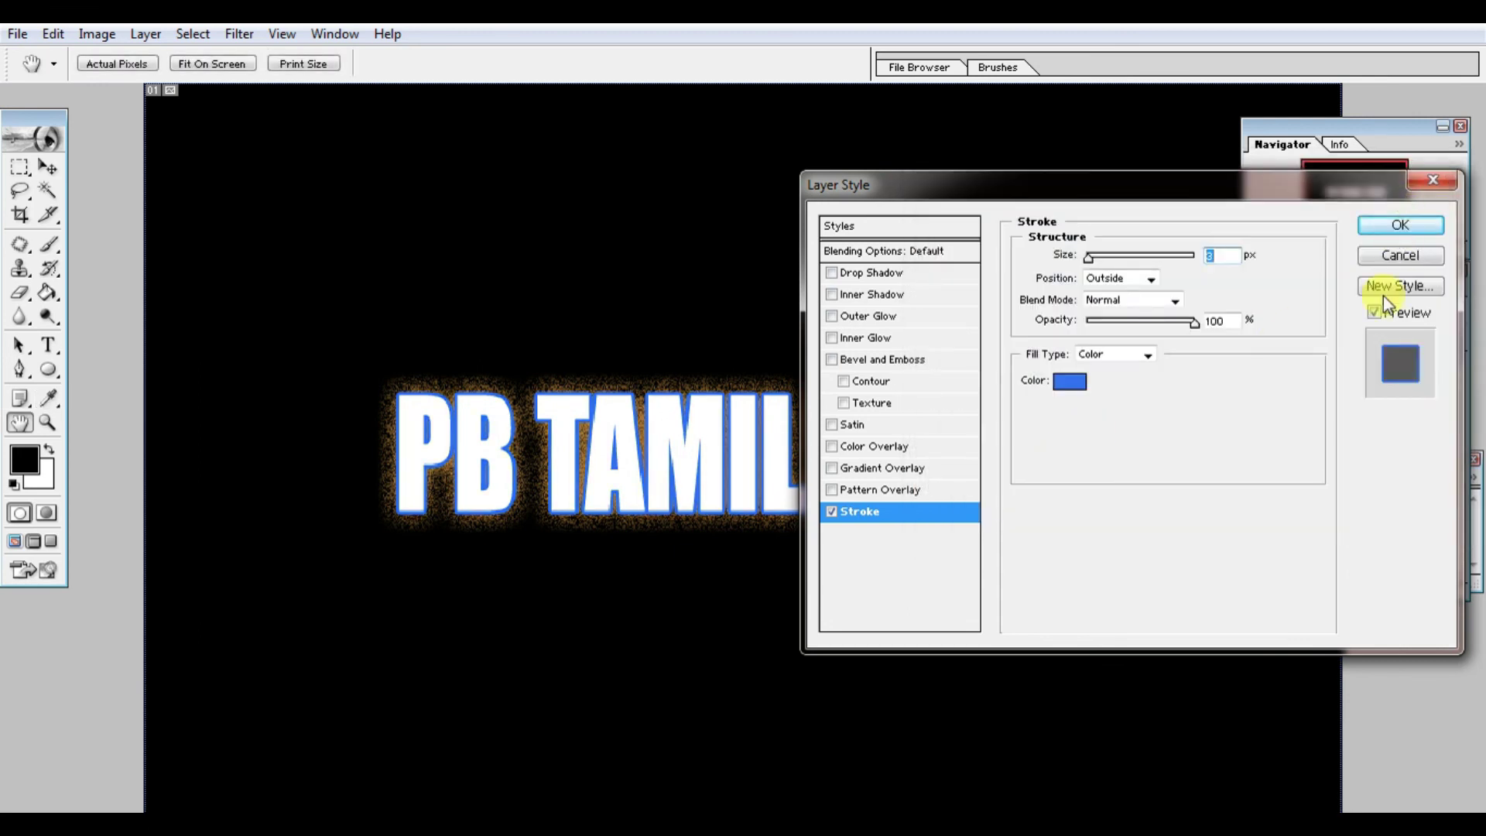
left_click(1425, 229)
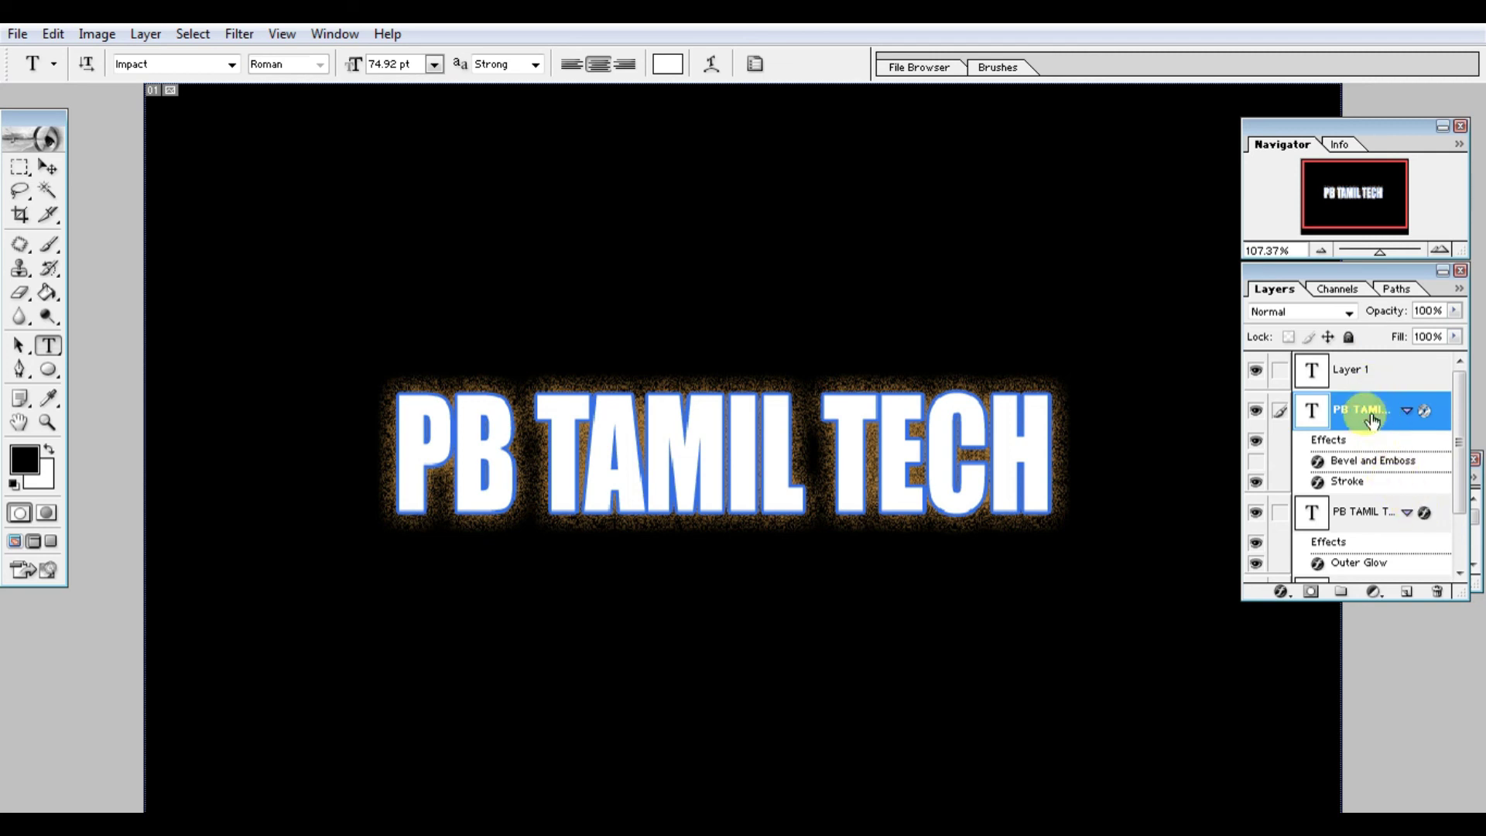
Duplicate the stroked text layer as PB TAMIL TECH copy 3.
right_click(1371, 412)
left_click(1324, 485)
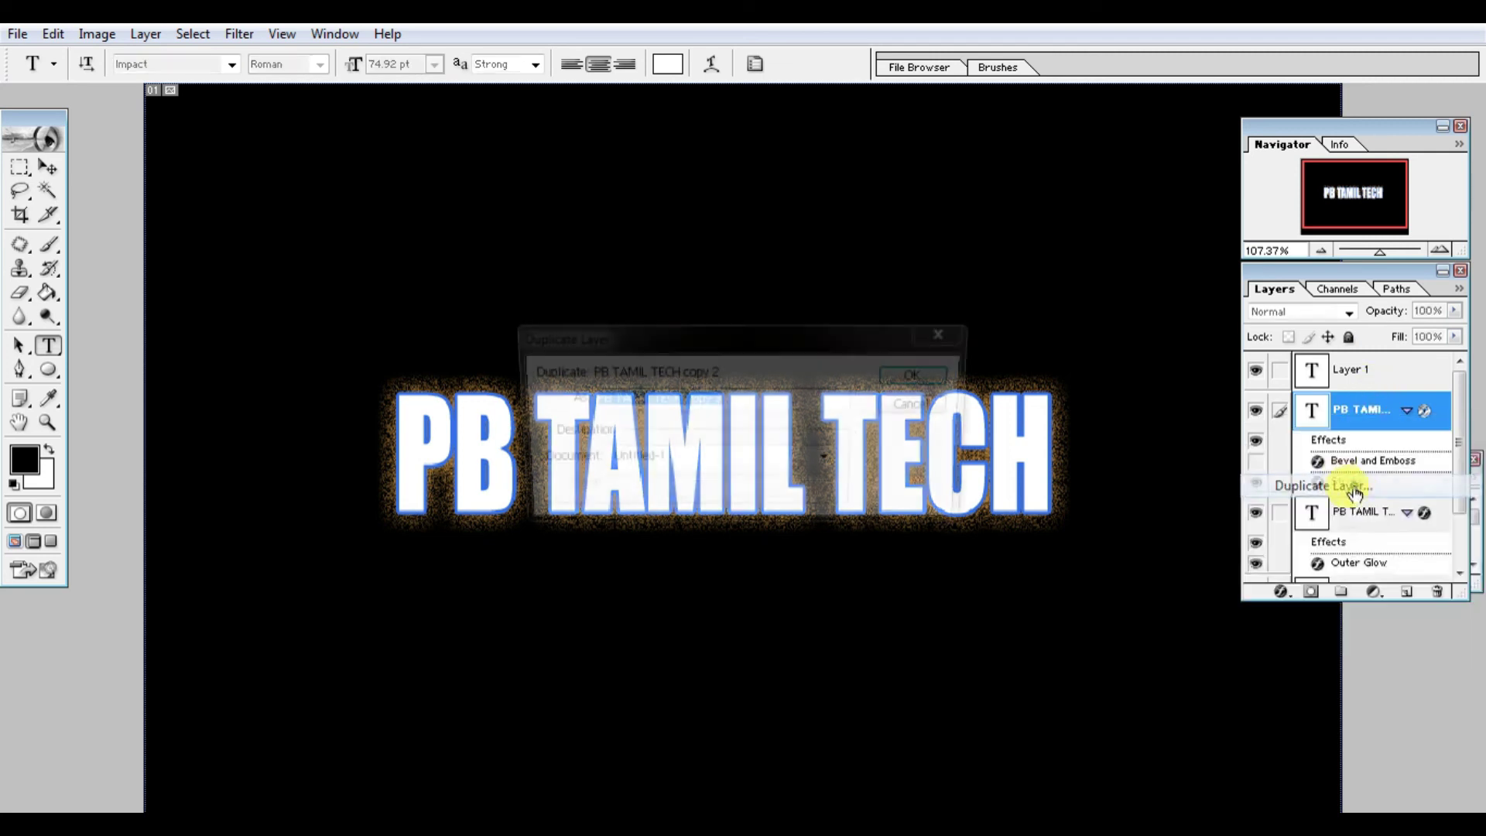
left_click(932, 374)
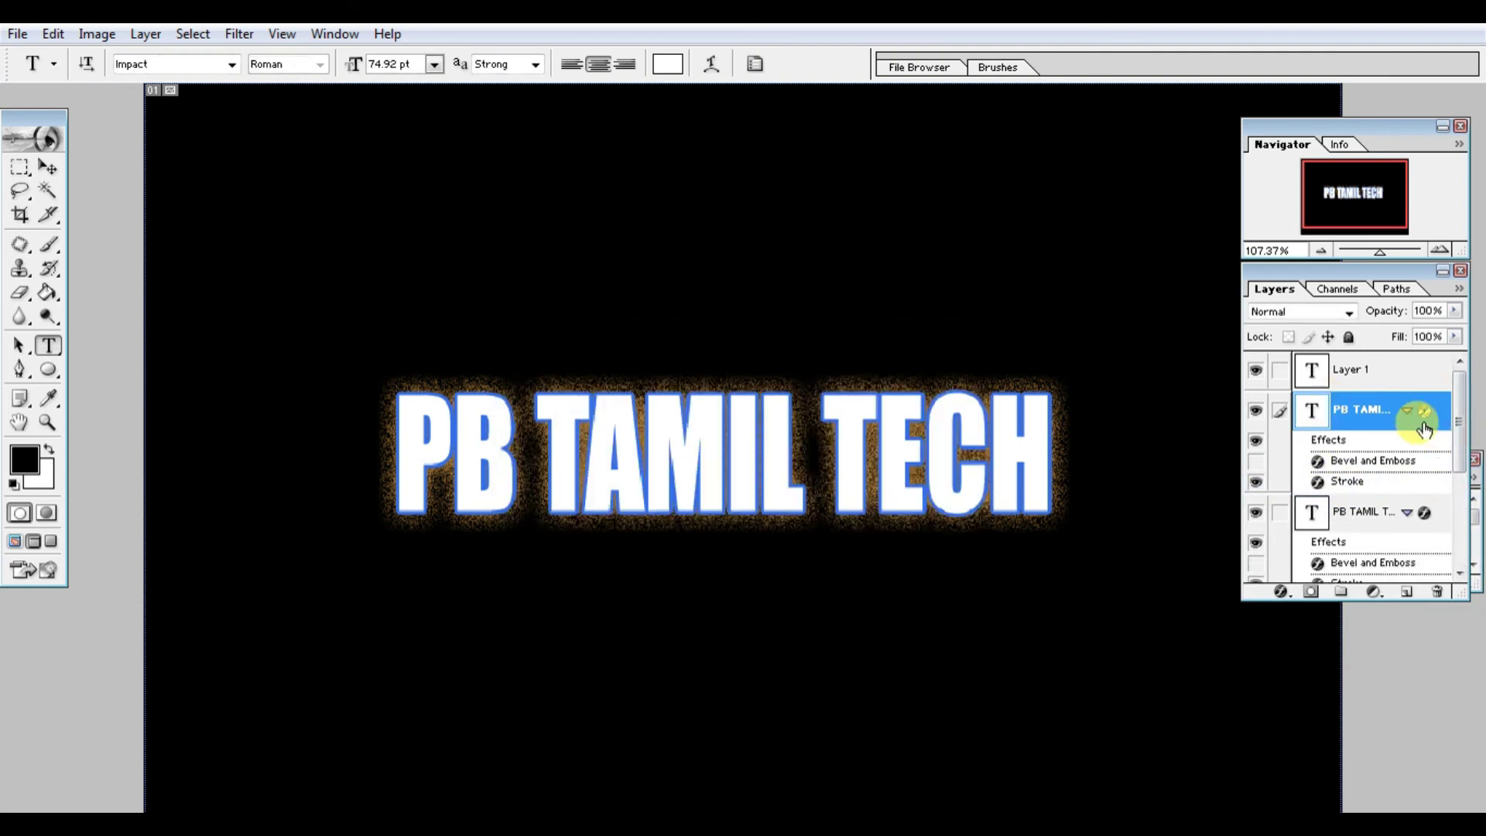
Turn off the Stroke effect on the top PB TAMIL TECH copy layer.
left_click(1254, 411)
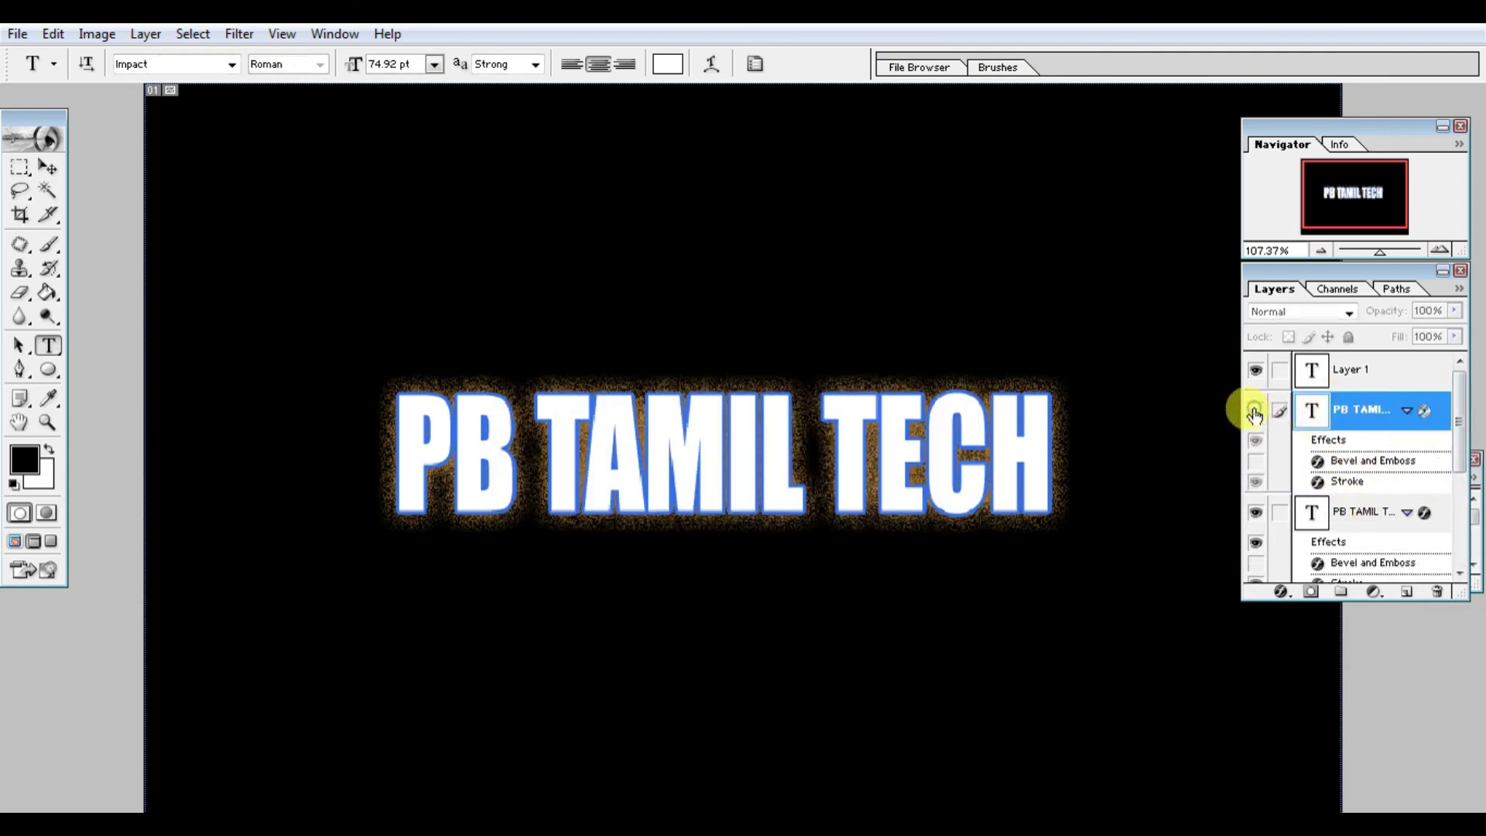
left_click(1255, 413)
double_click(1375, 408)
double_click(1393, 430)
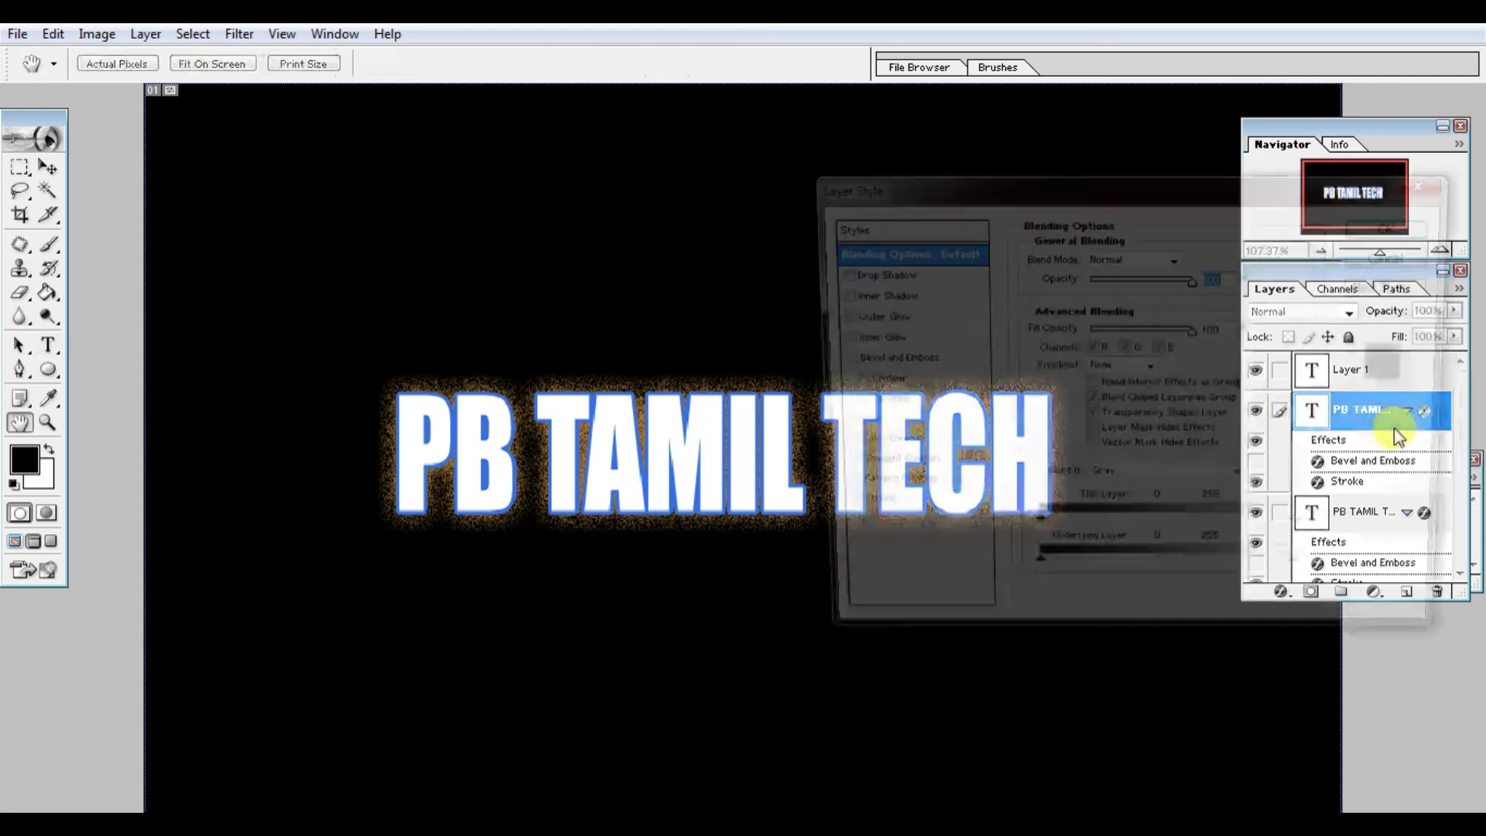
left_click(831, 513)
left_click(1401, 231)
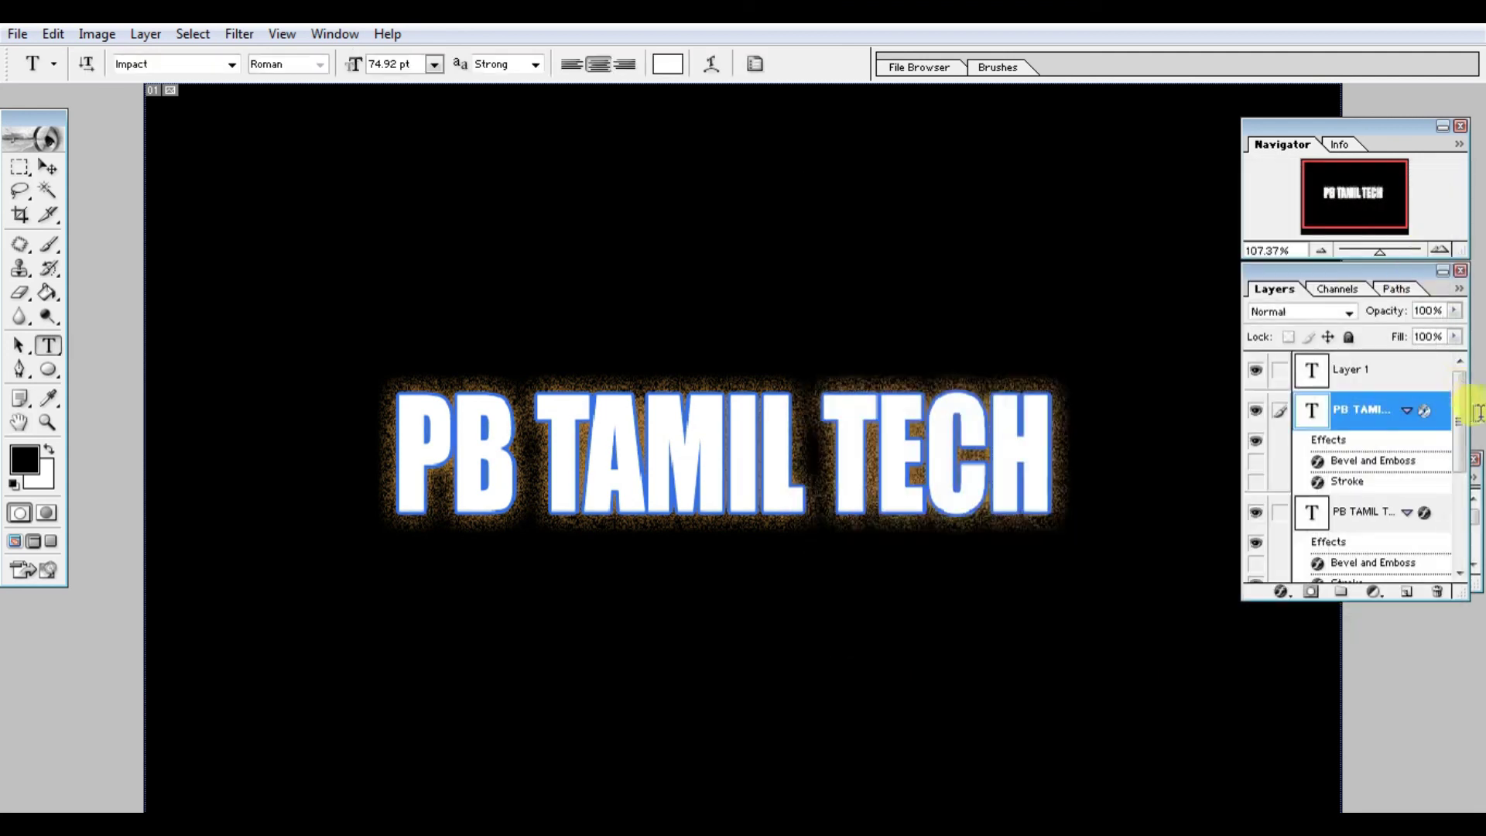
Rasterize the top text layer and fill its letters with a left-to-right pink-to-blue gradient.
key("g")
right_click(1363, 416)
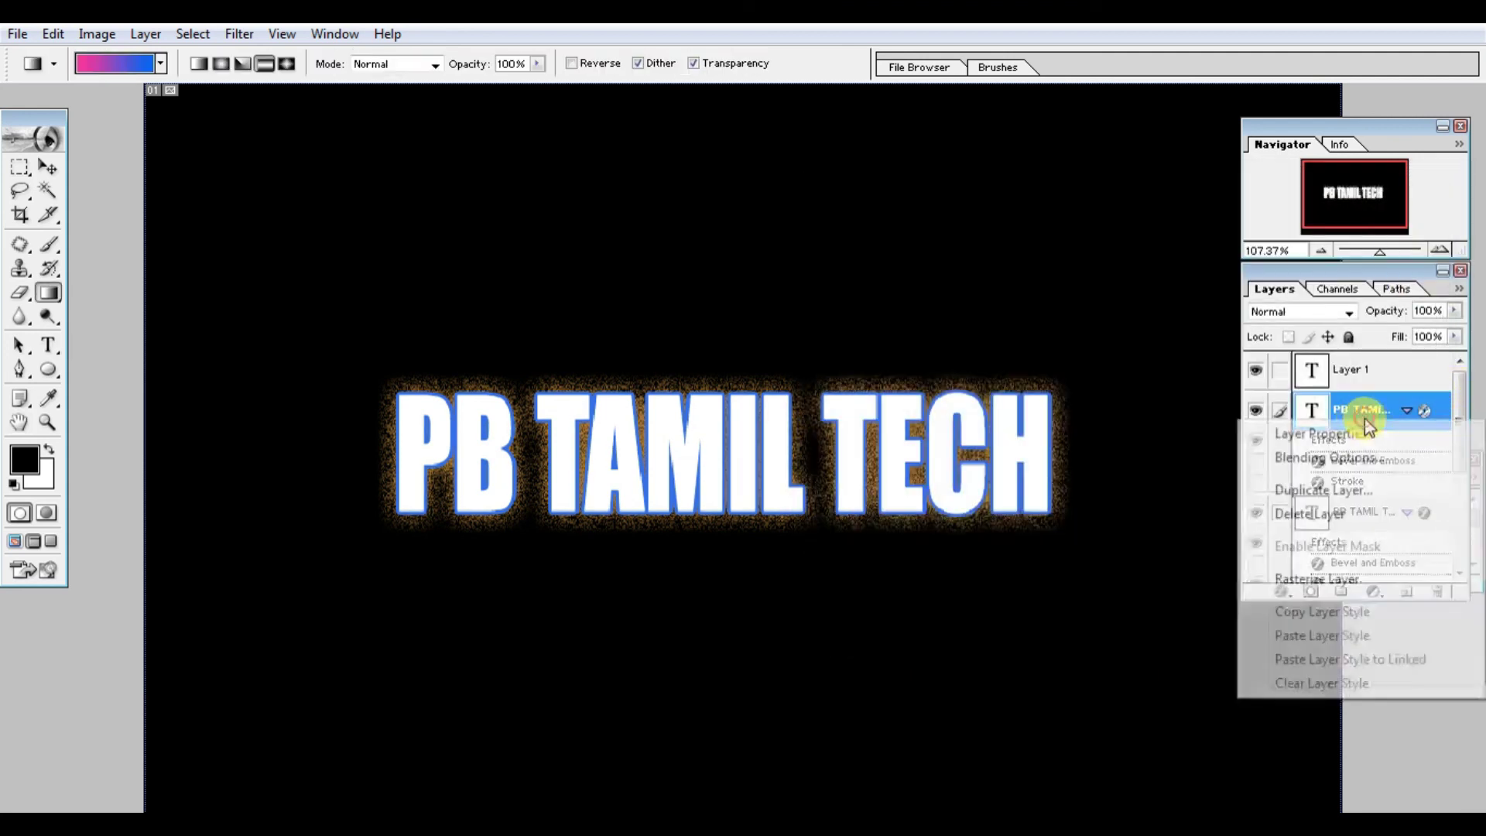
left_click(1359, 579)
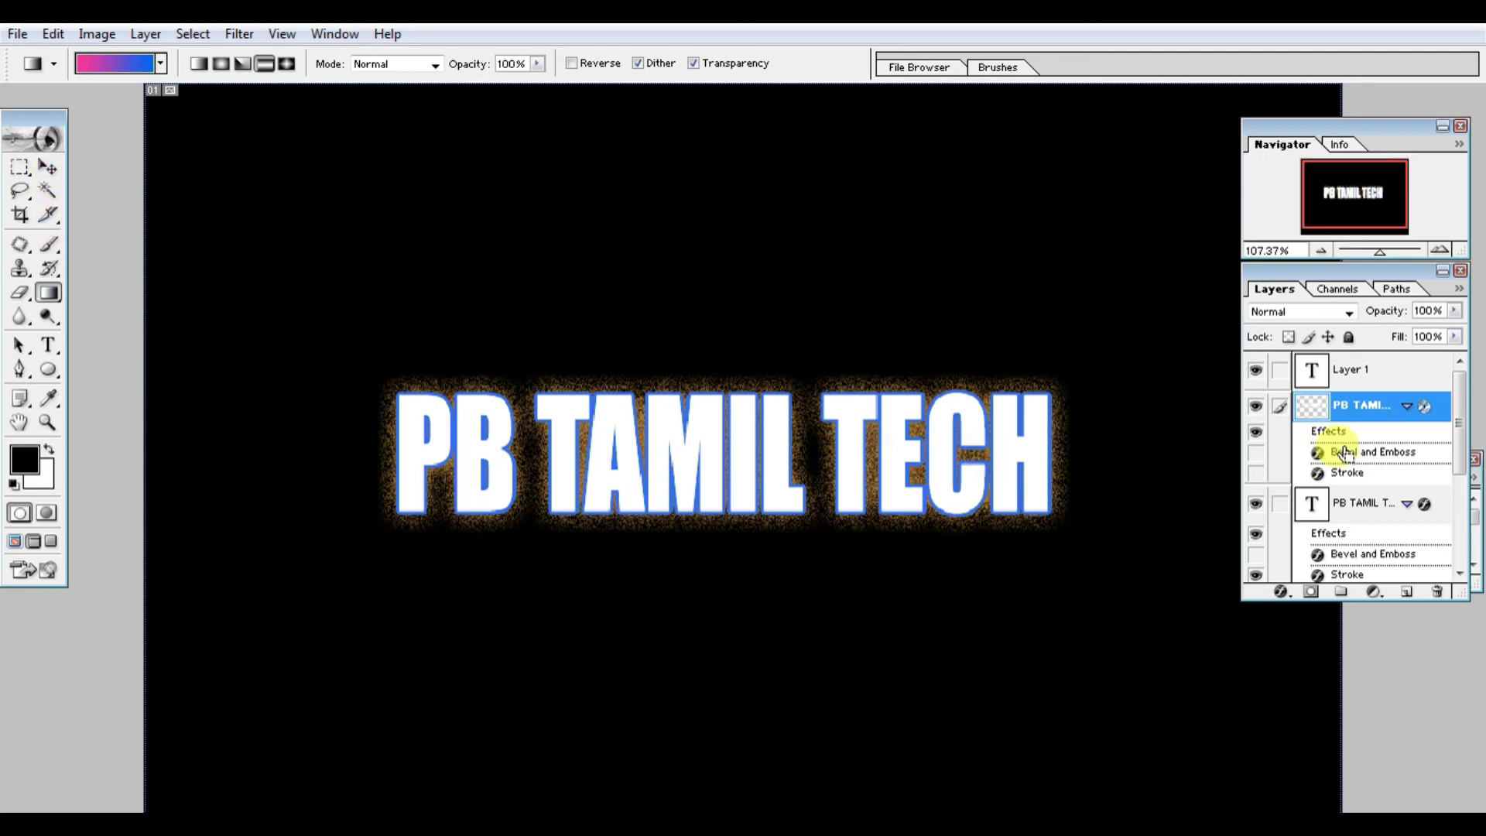
left_click(1341, 402, "ctrl")
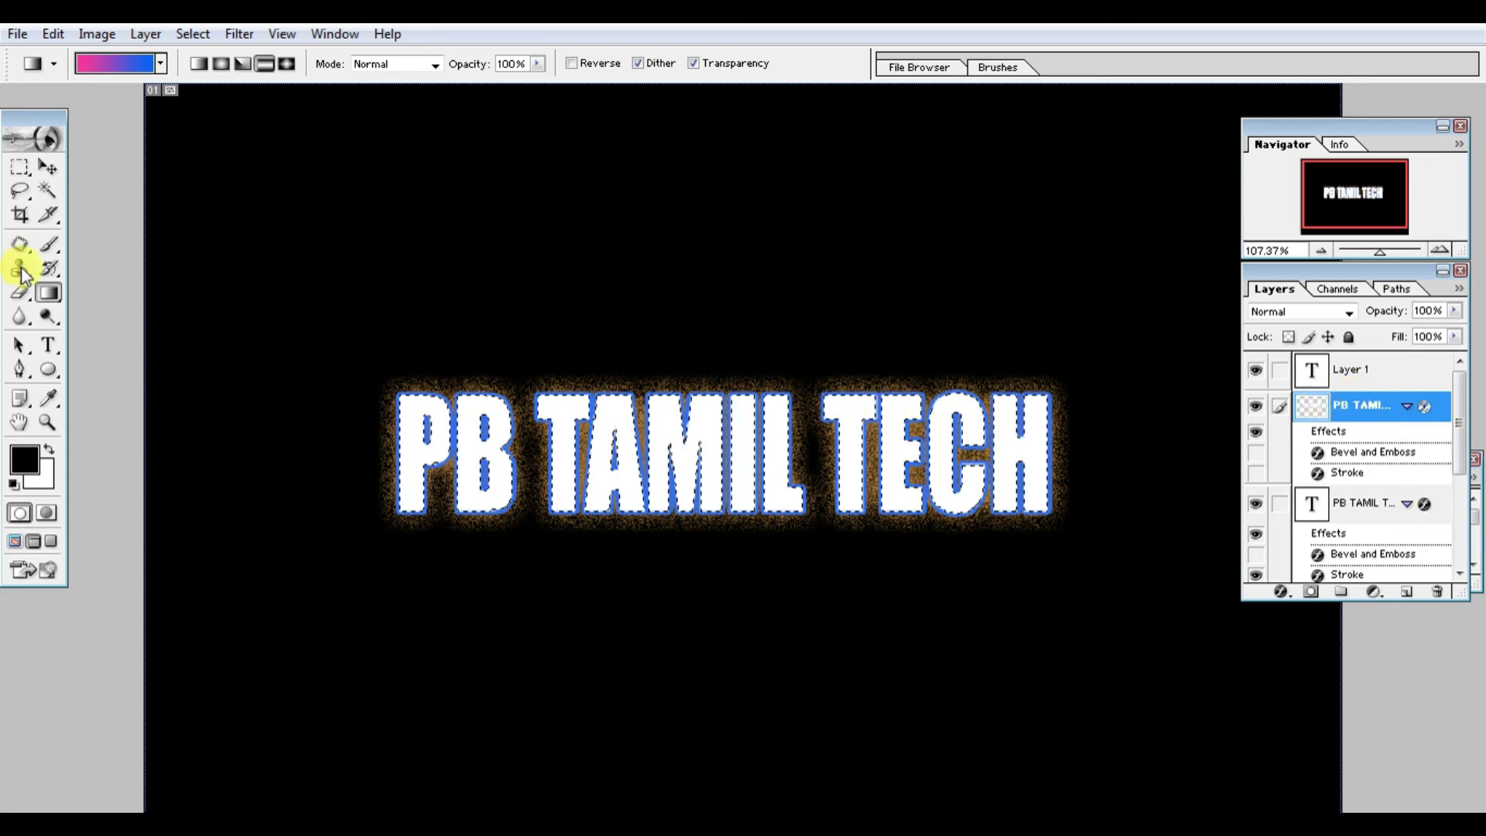
left_click_drag(392, 389, 1041, 503)
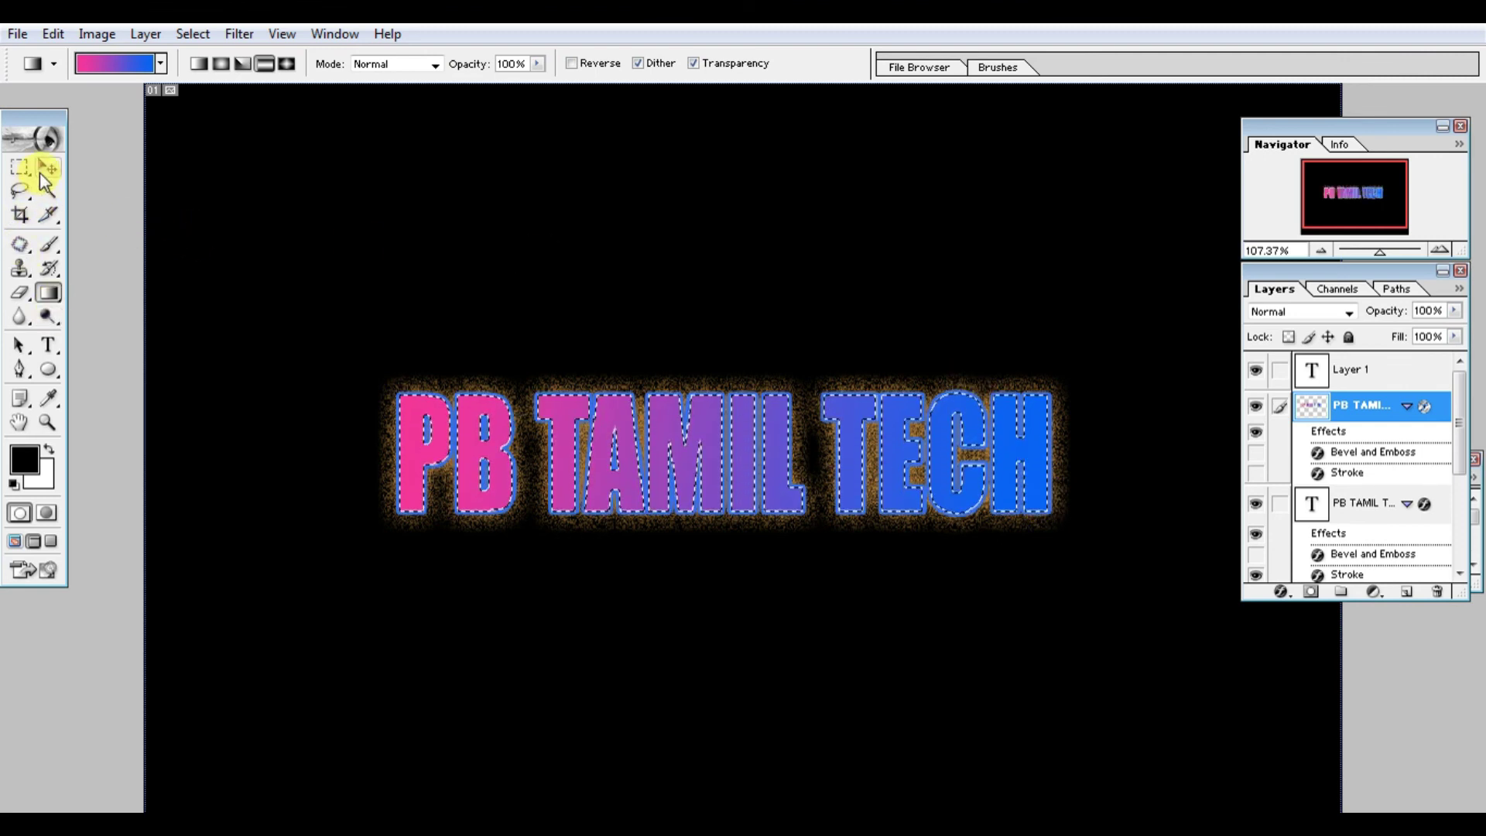
left_click(44, 170)
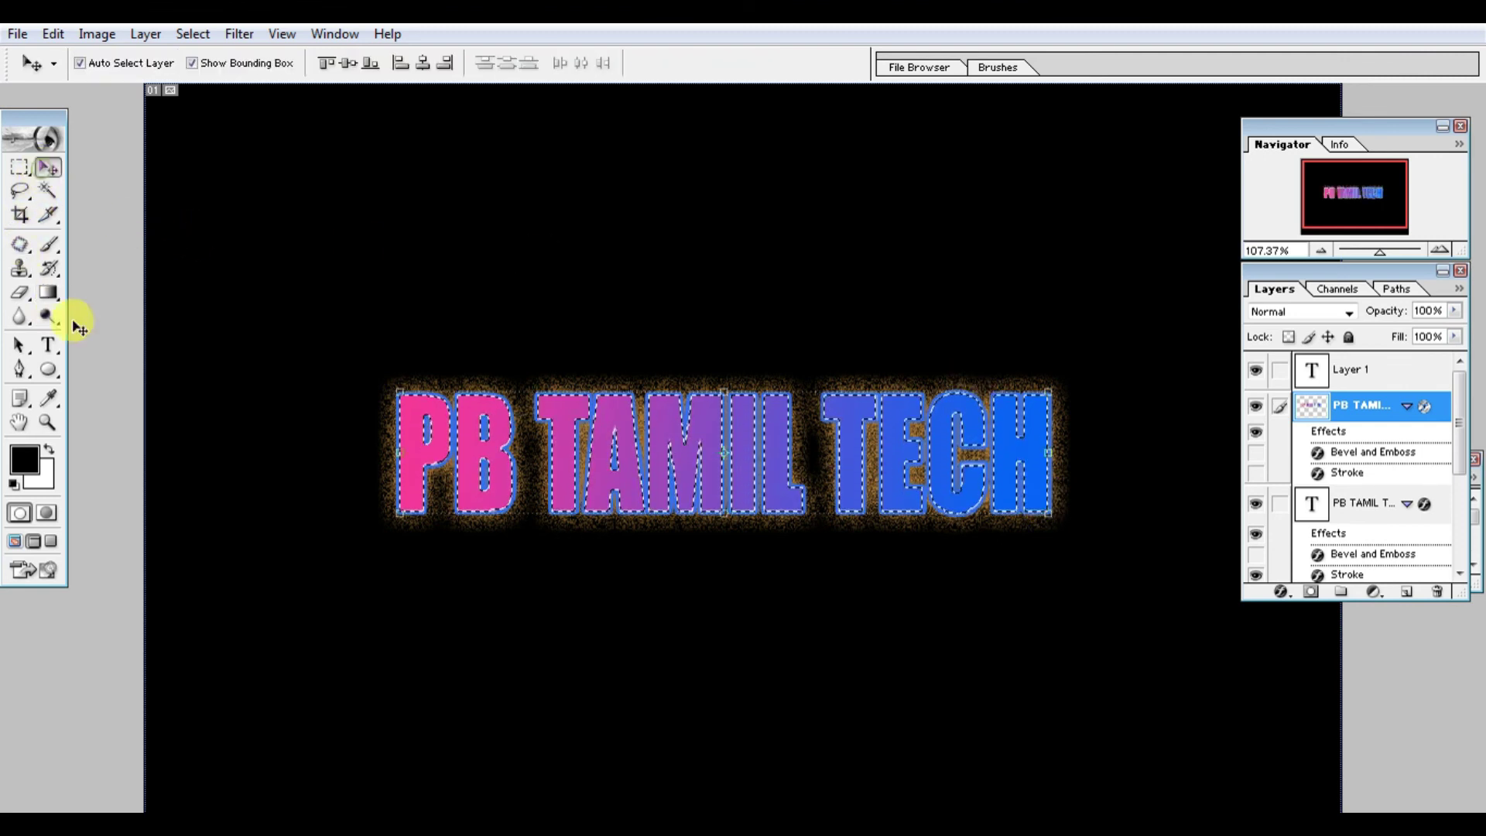
Make the lower text layer's stroke yellow-green D2EE37, 5 px, 99% opacity, then deselect.
left_click(1328, 510)
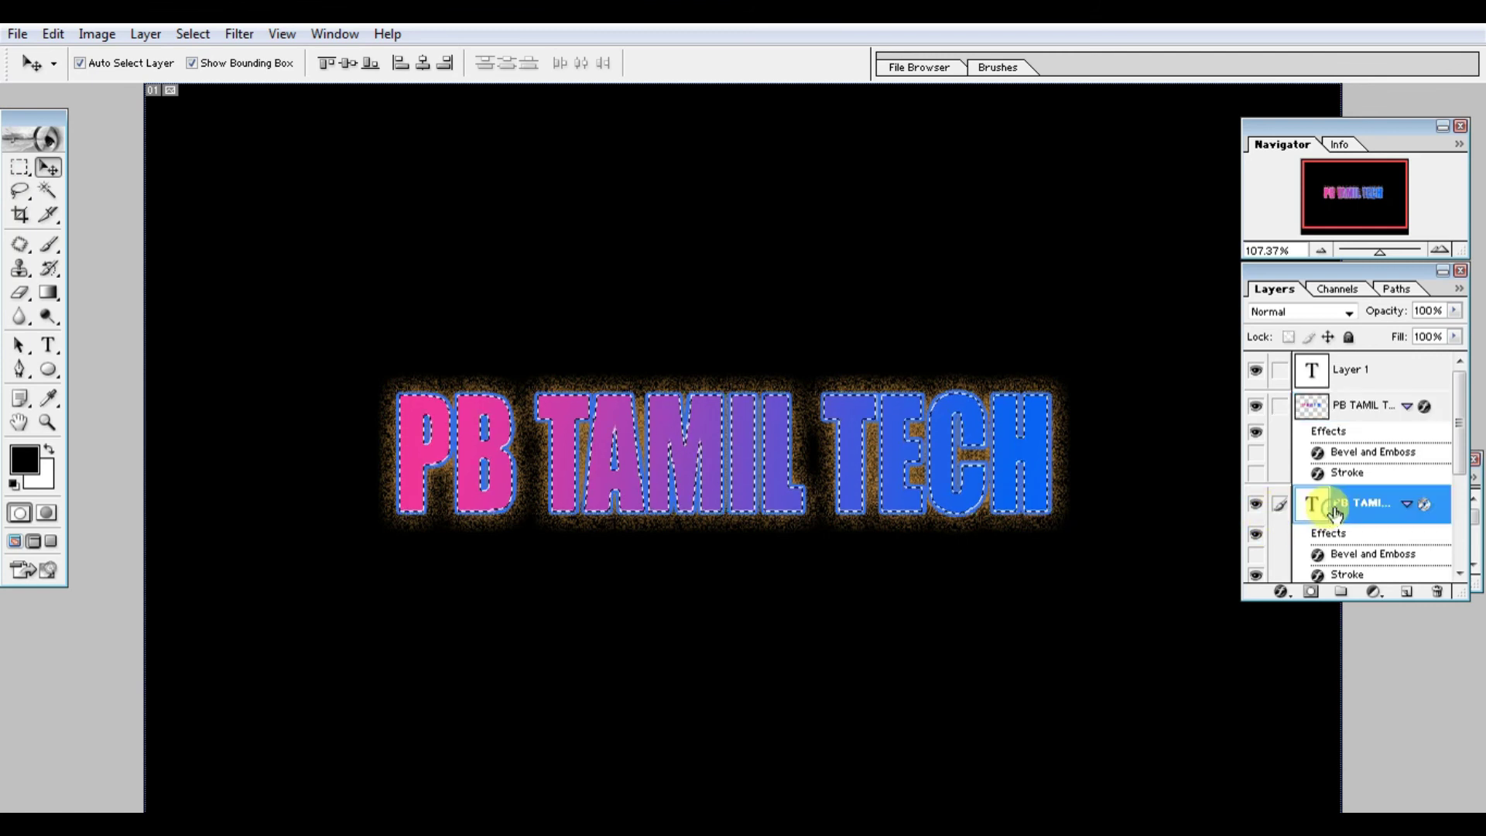
double_click(1452, 511)
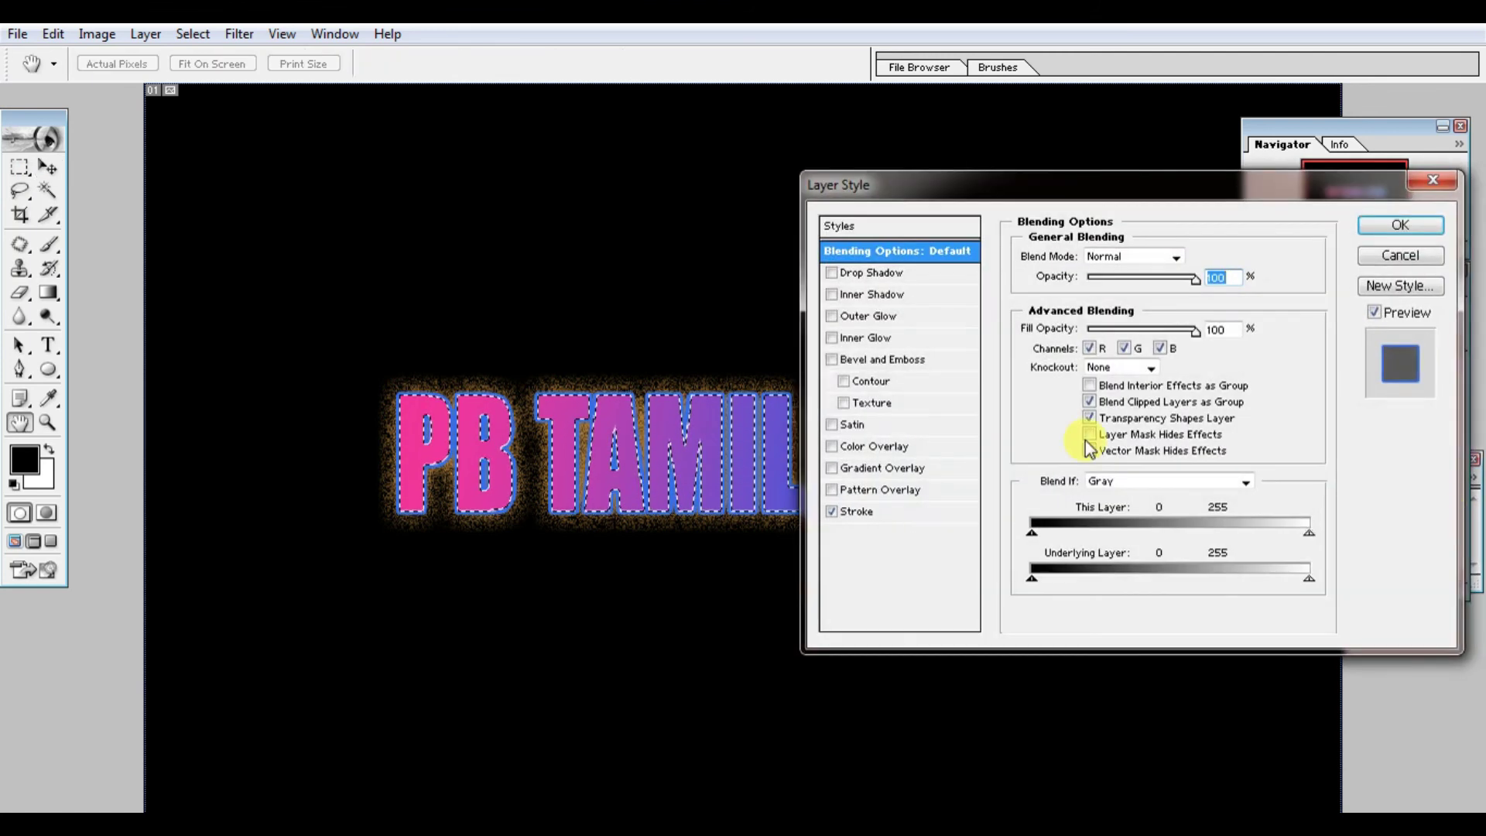
left_click(916, 514)
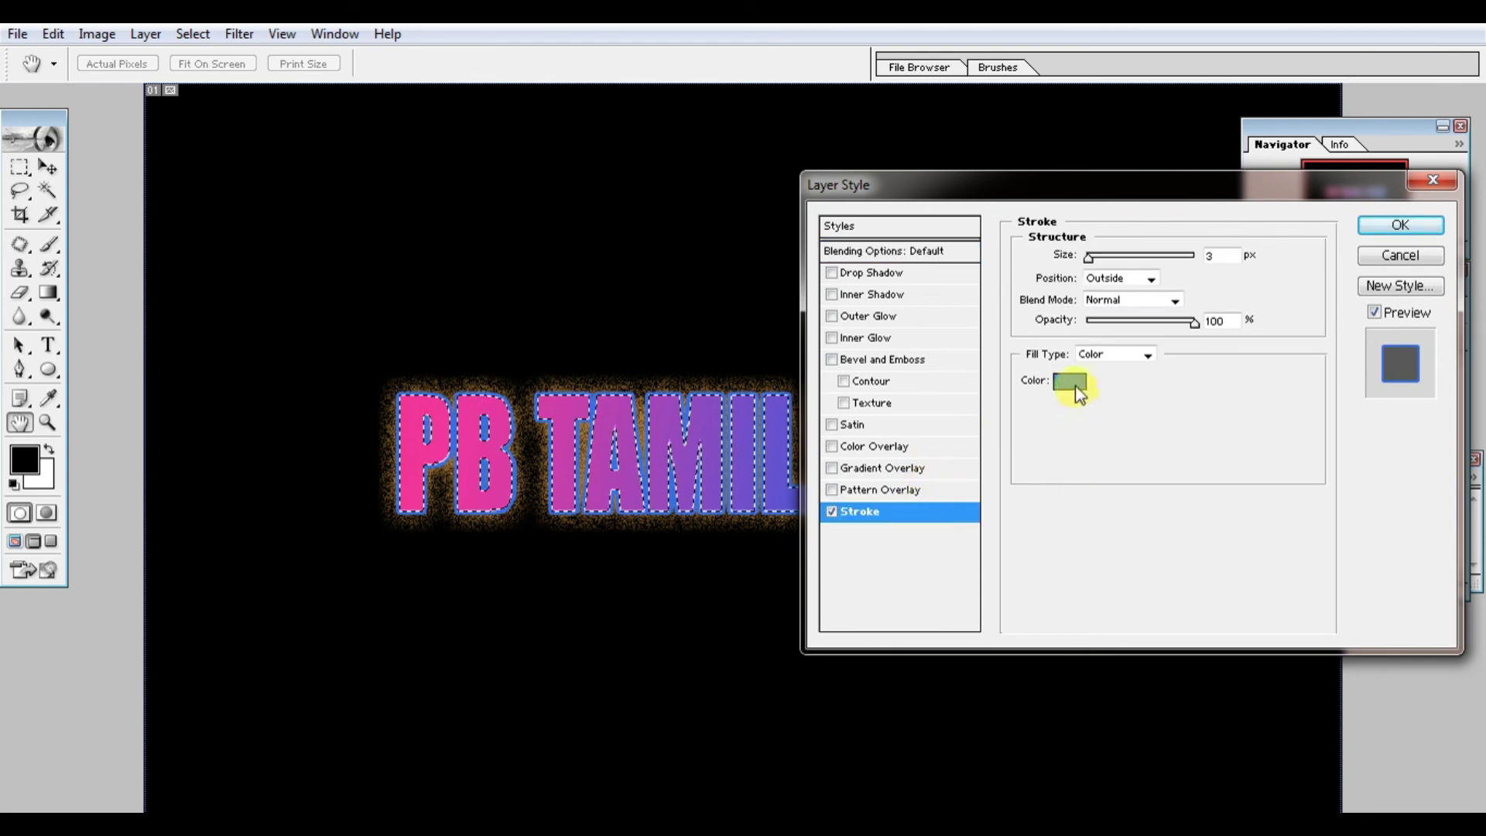
left_click(1070, 381)
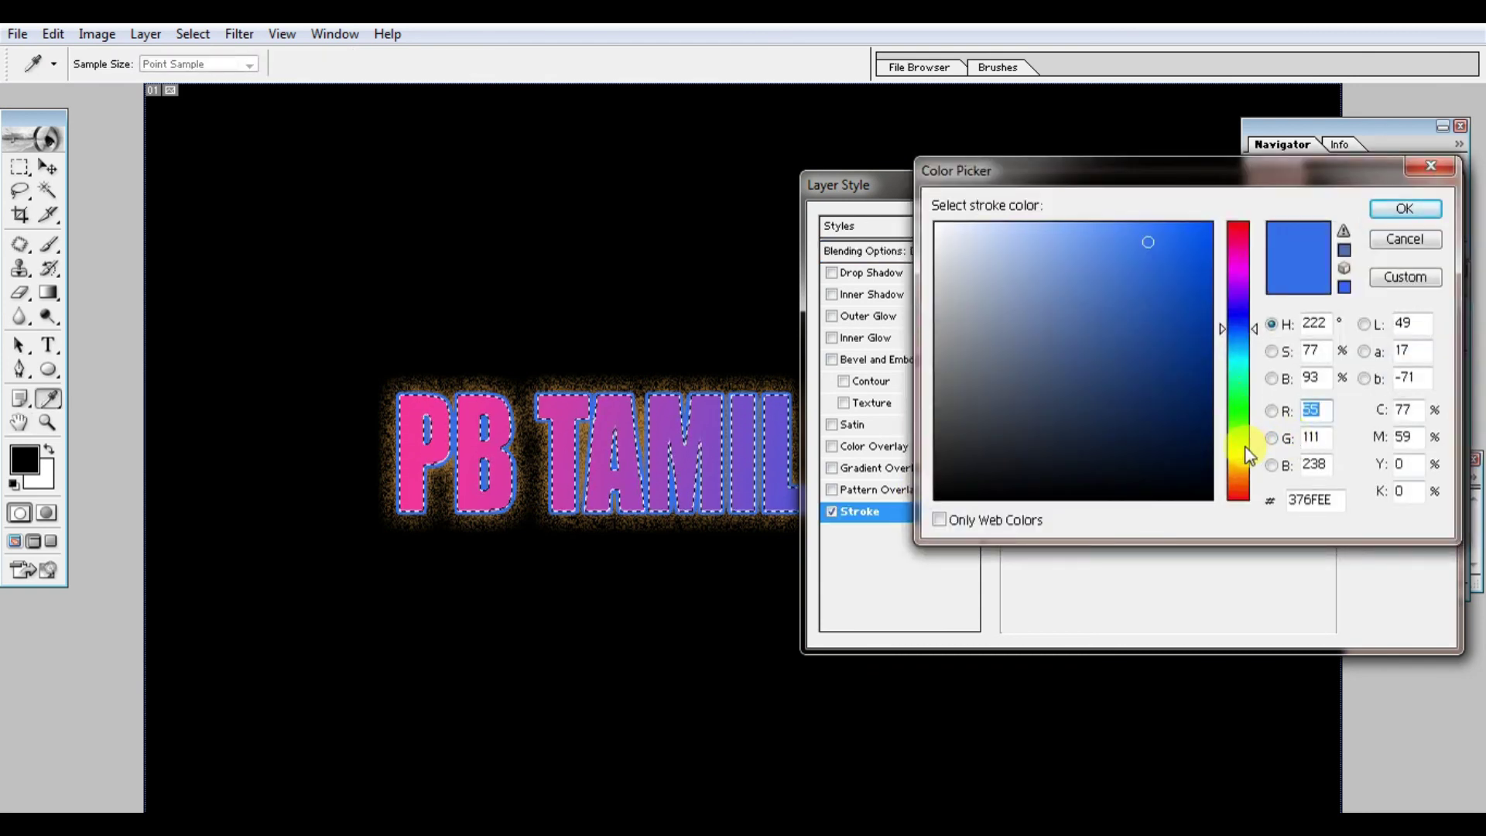
left_click(1244, 446)
left_click(1191, 270)
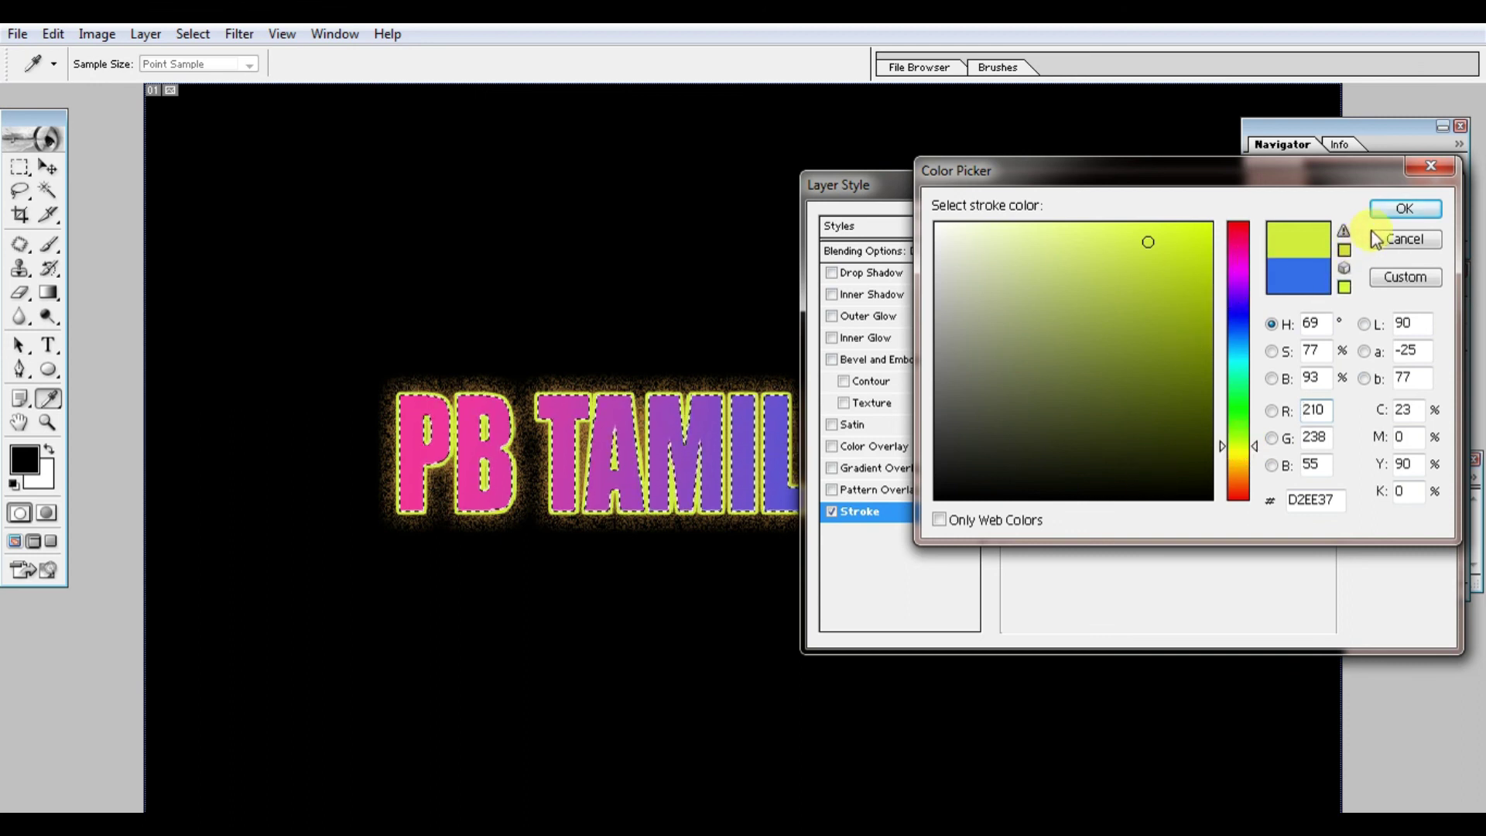
left_click(1406, 206)
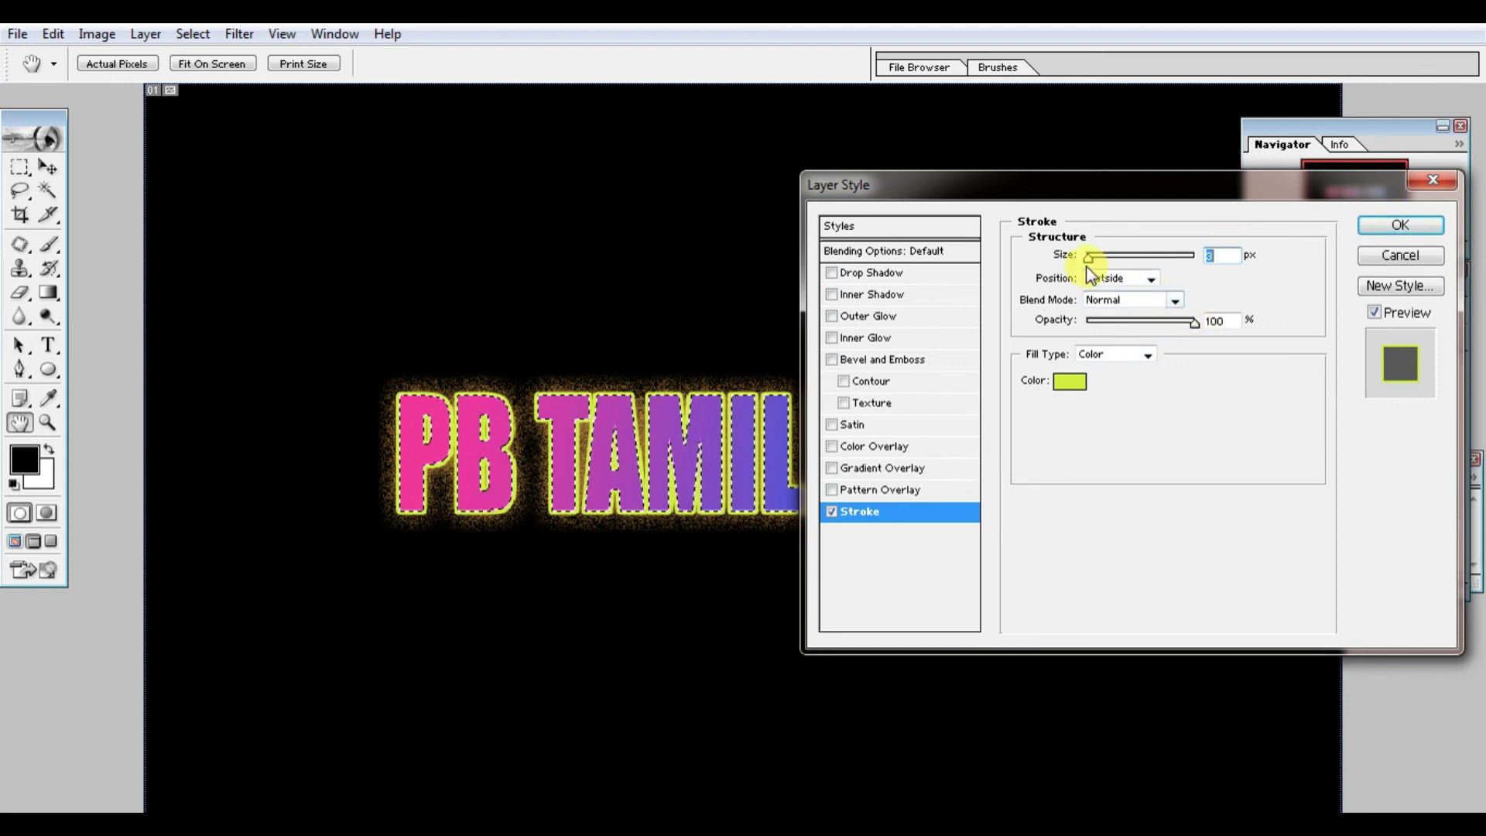
left_click_drag(1088, 257, 1091, 256)
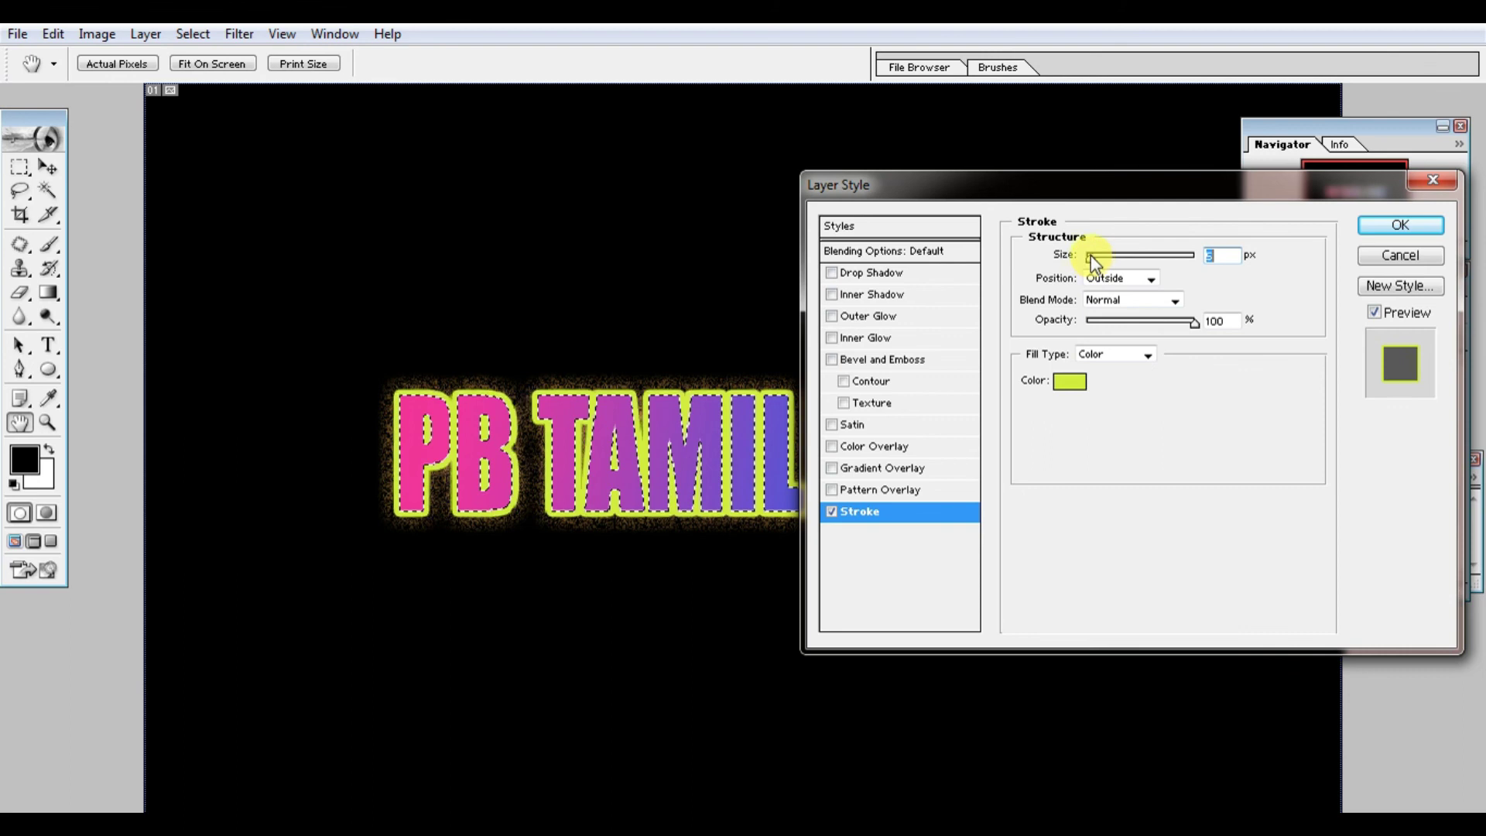
left_click_drag(1195, 324, 1143, 331)
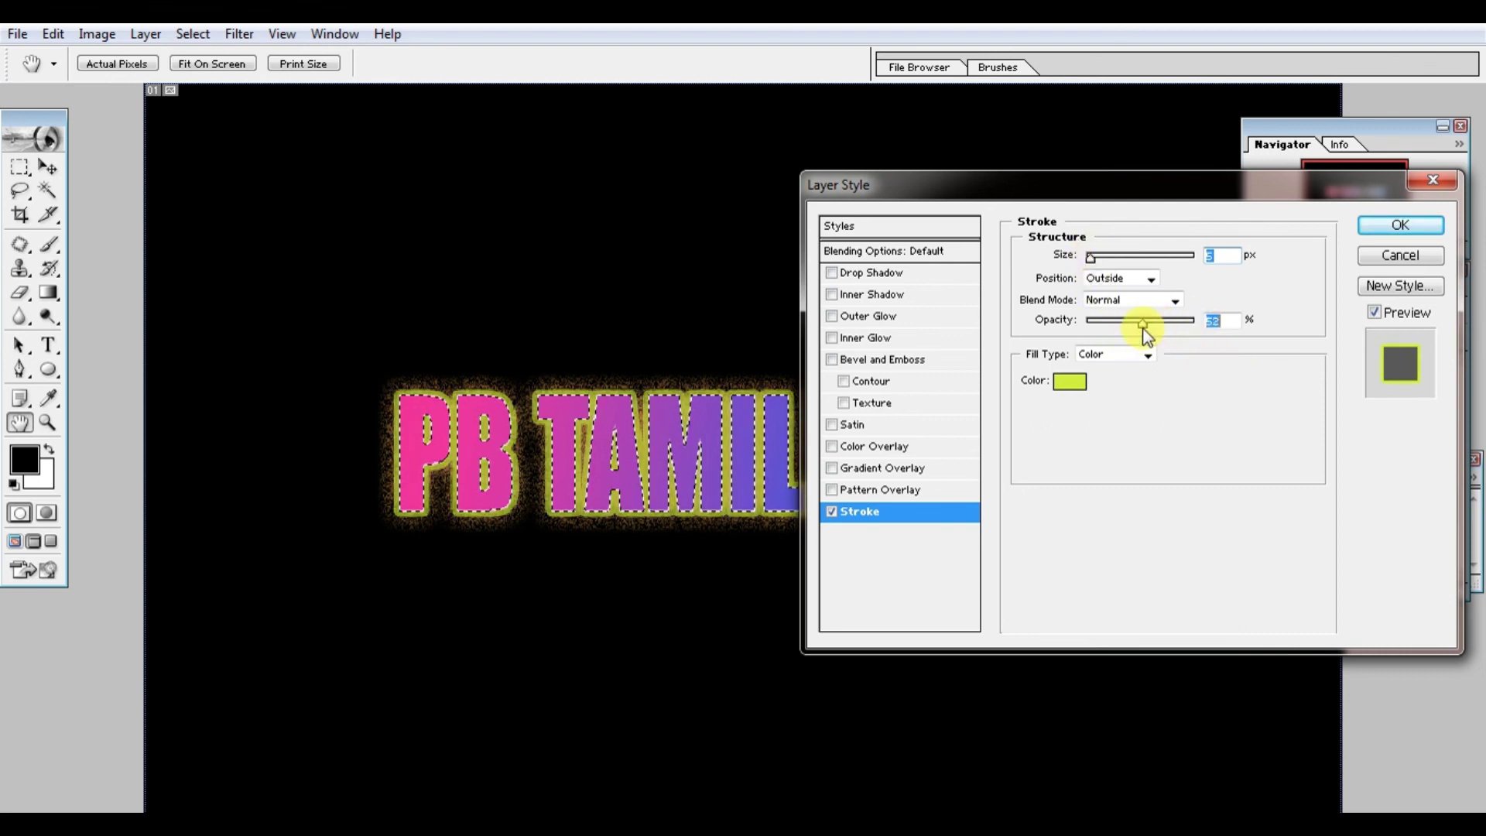
left_click(1400, 225)
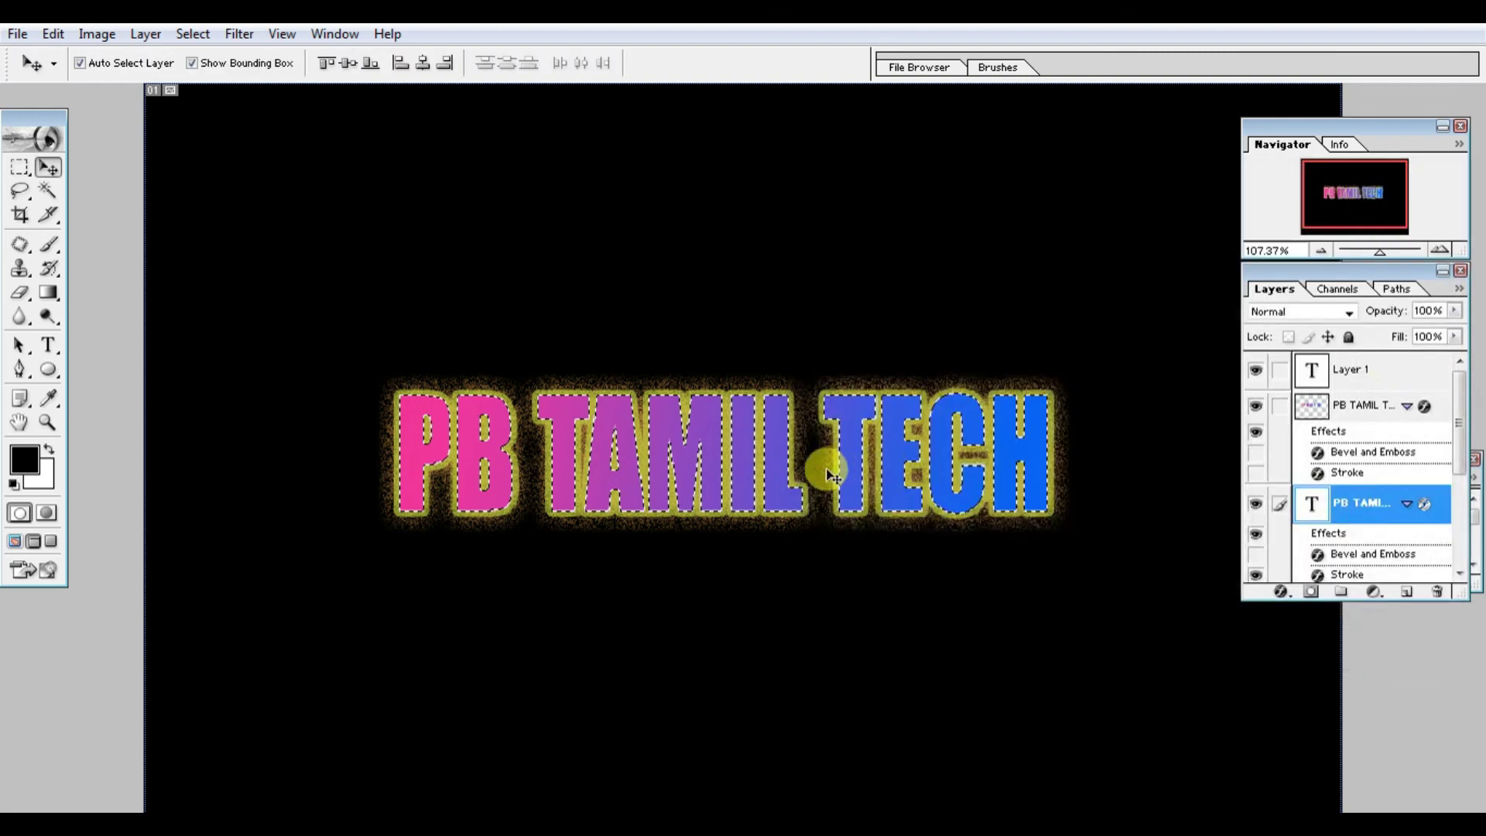
left_click(20, 166)
Add white Impact text of the creator's name and place it above PB TAMIL TECH.
left_click(450, 269)
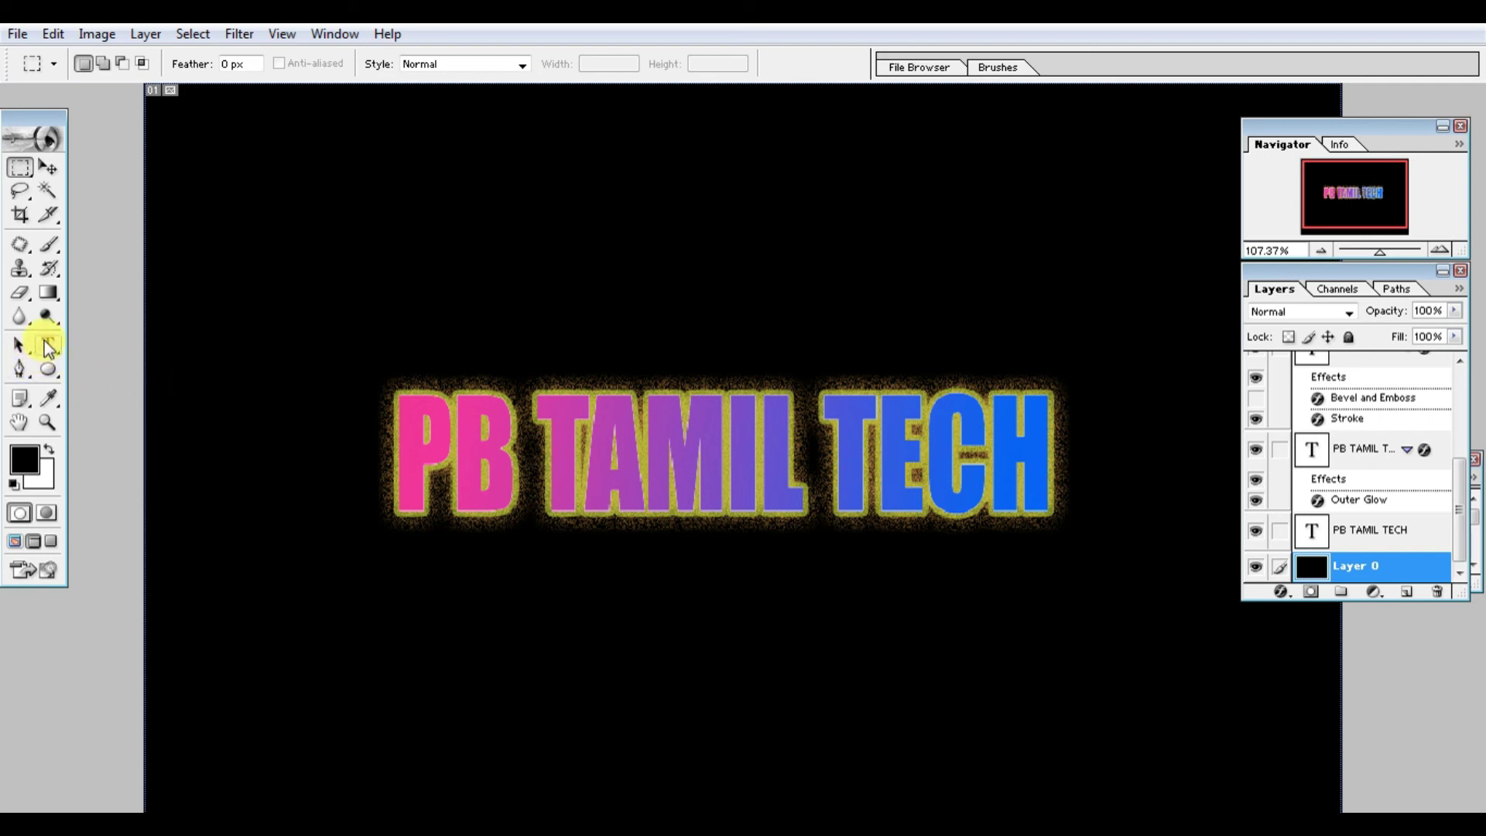
left_click(46, 349)
left_click(342, 314)
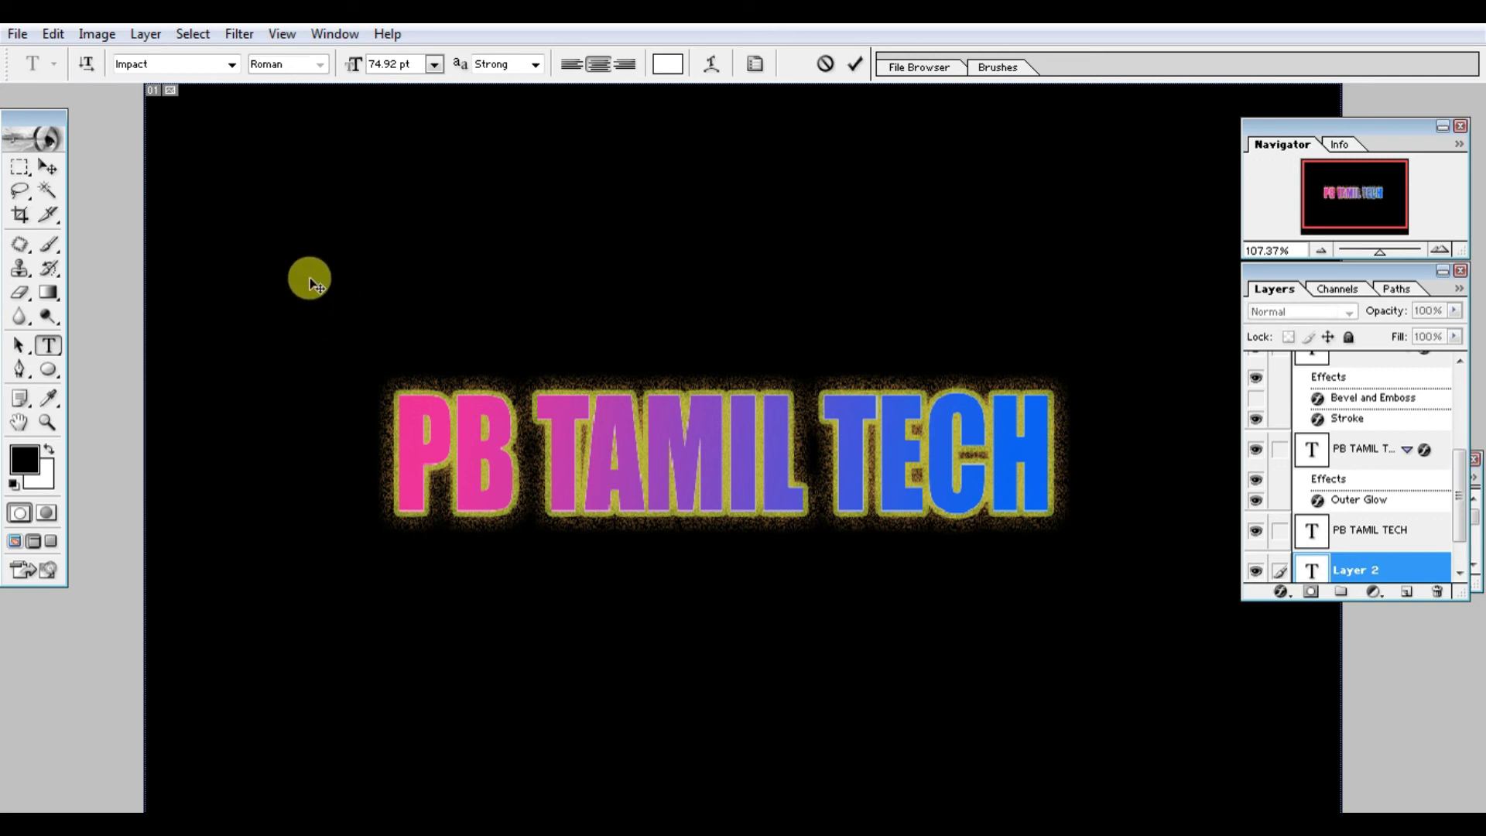
type("BO")
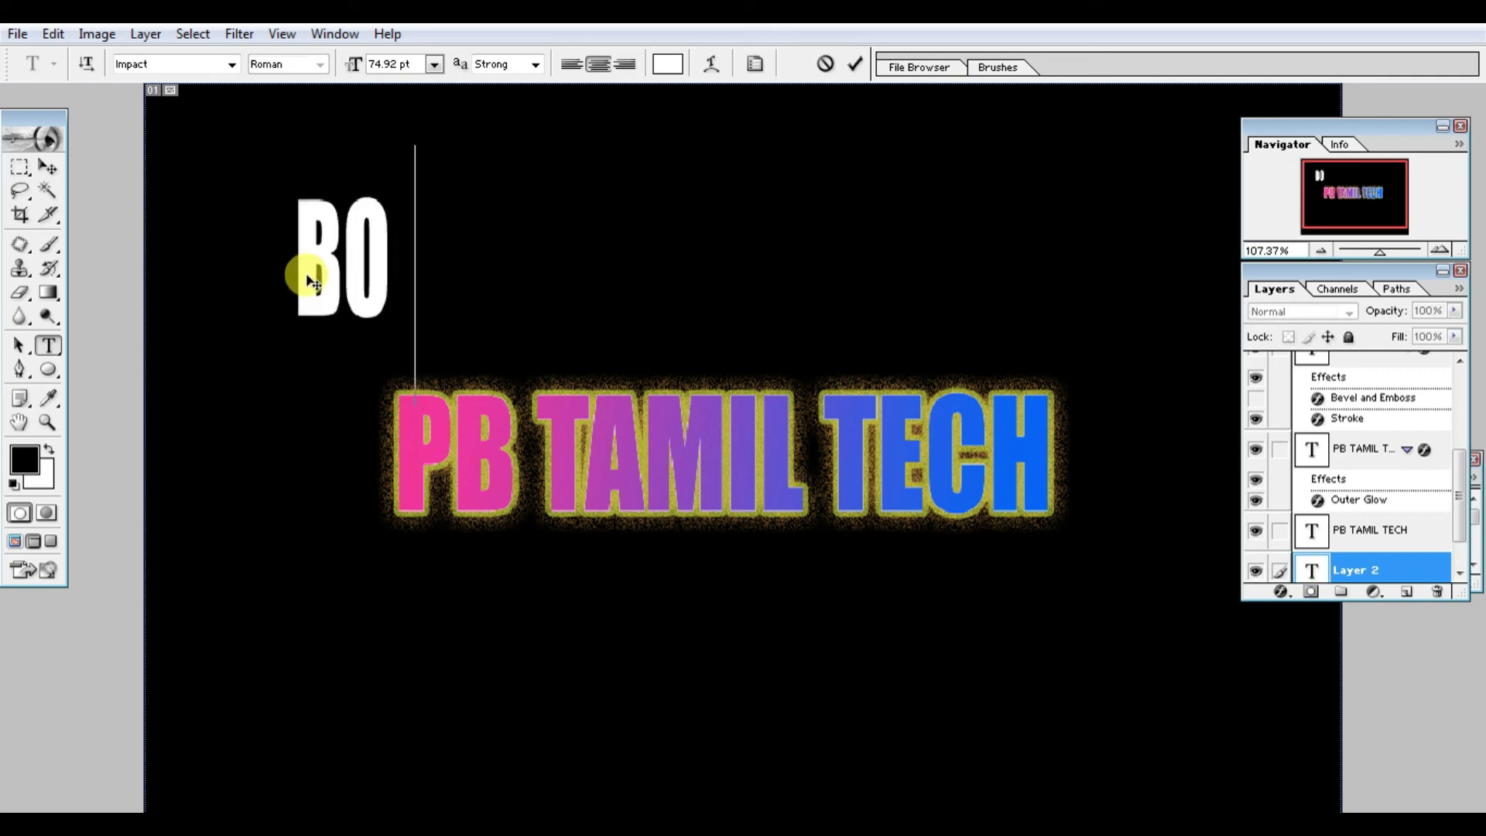
type("OPATHIRA")
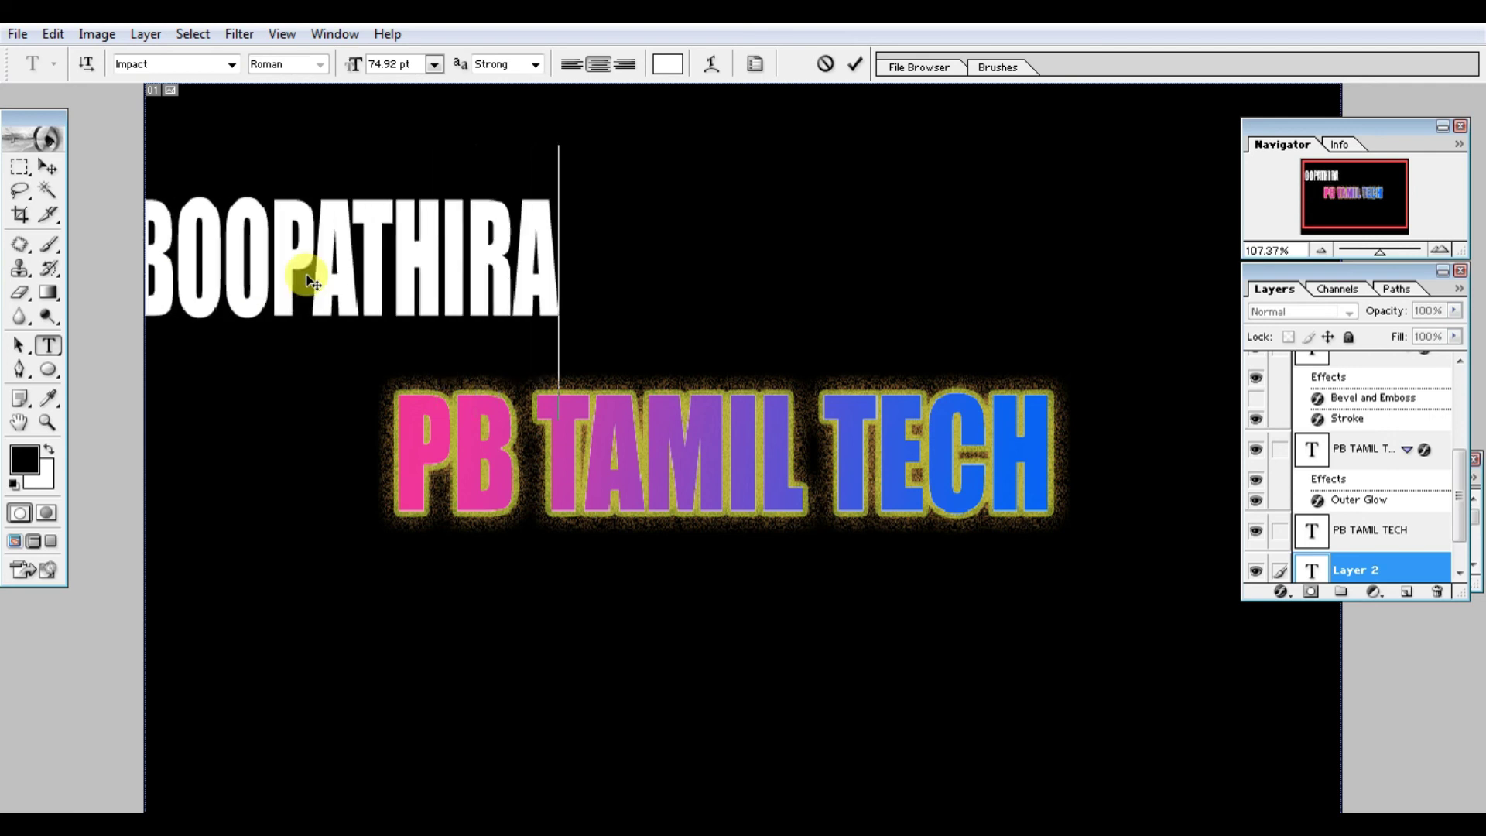
type("J")
left_click(33, 169)
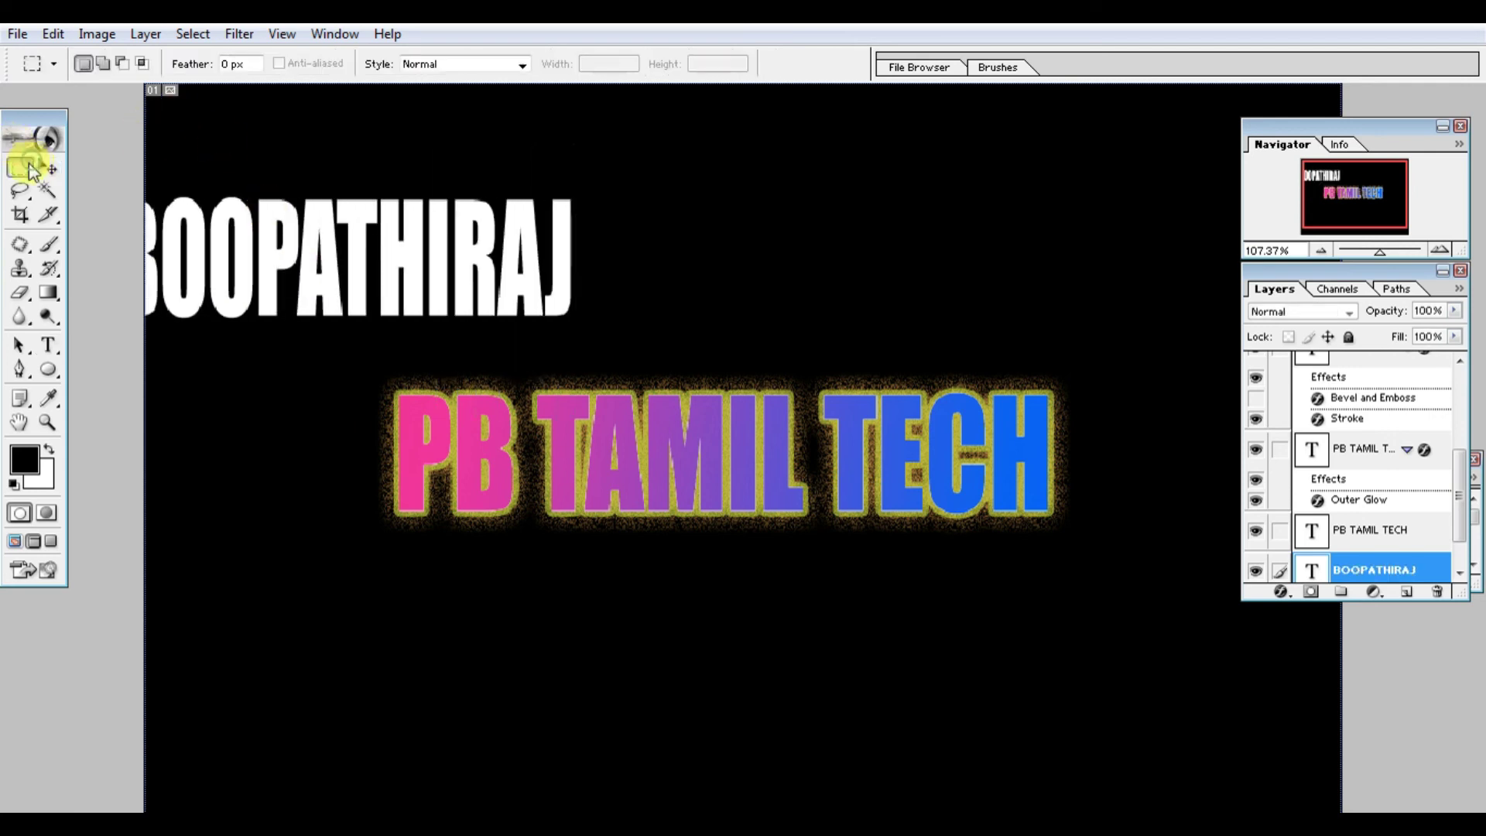
left_click(56, 171)
left_click_drag(212, 248, 444, 277)
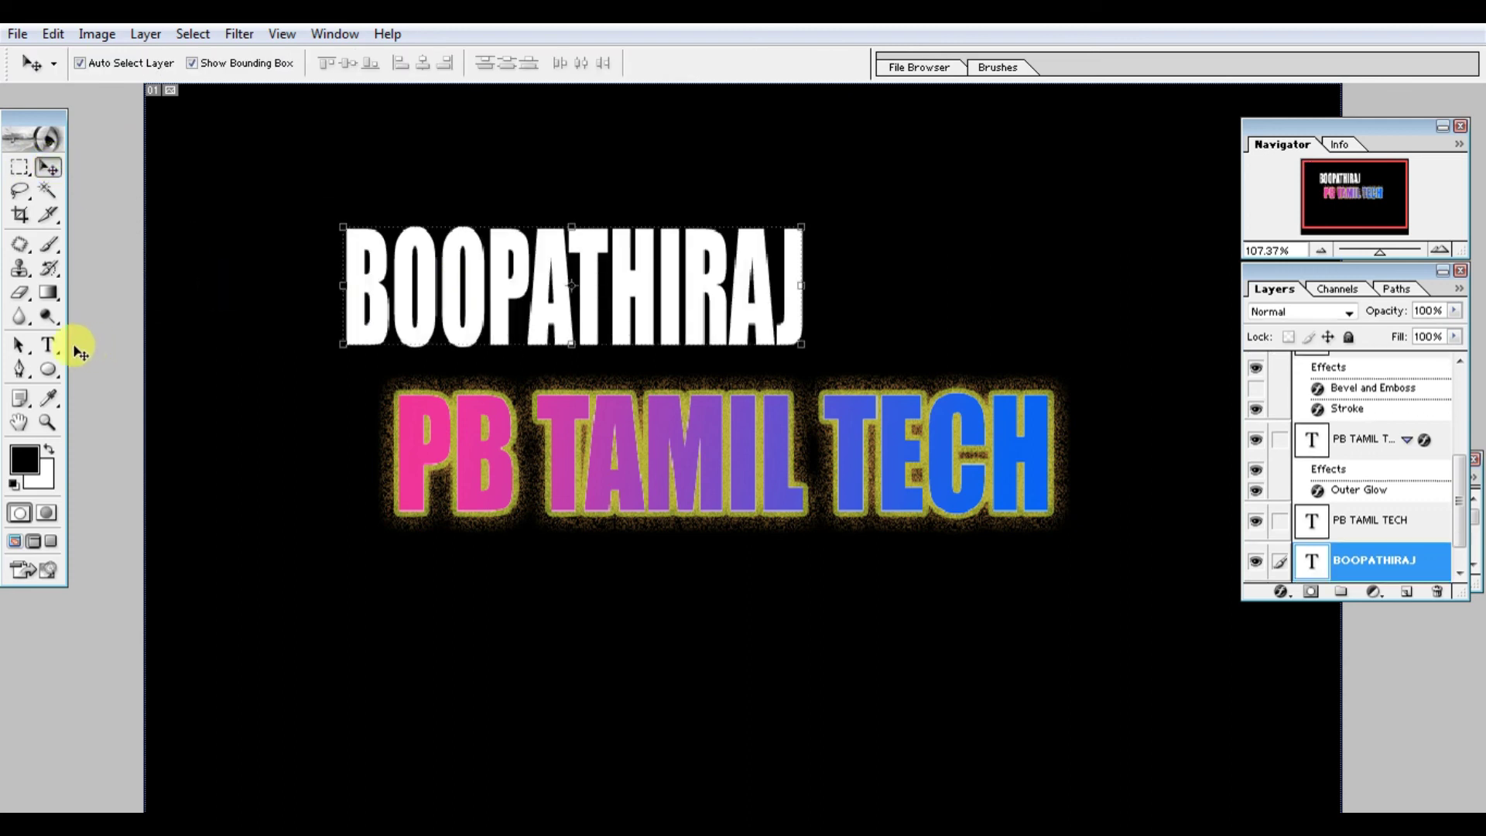
left_click(48, 346)
left_click(437, 287)
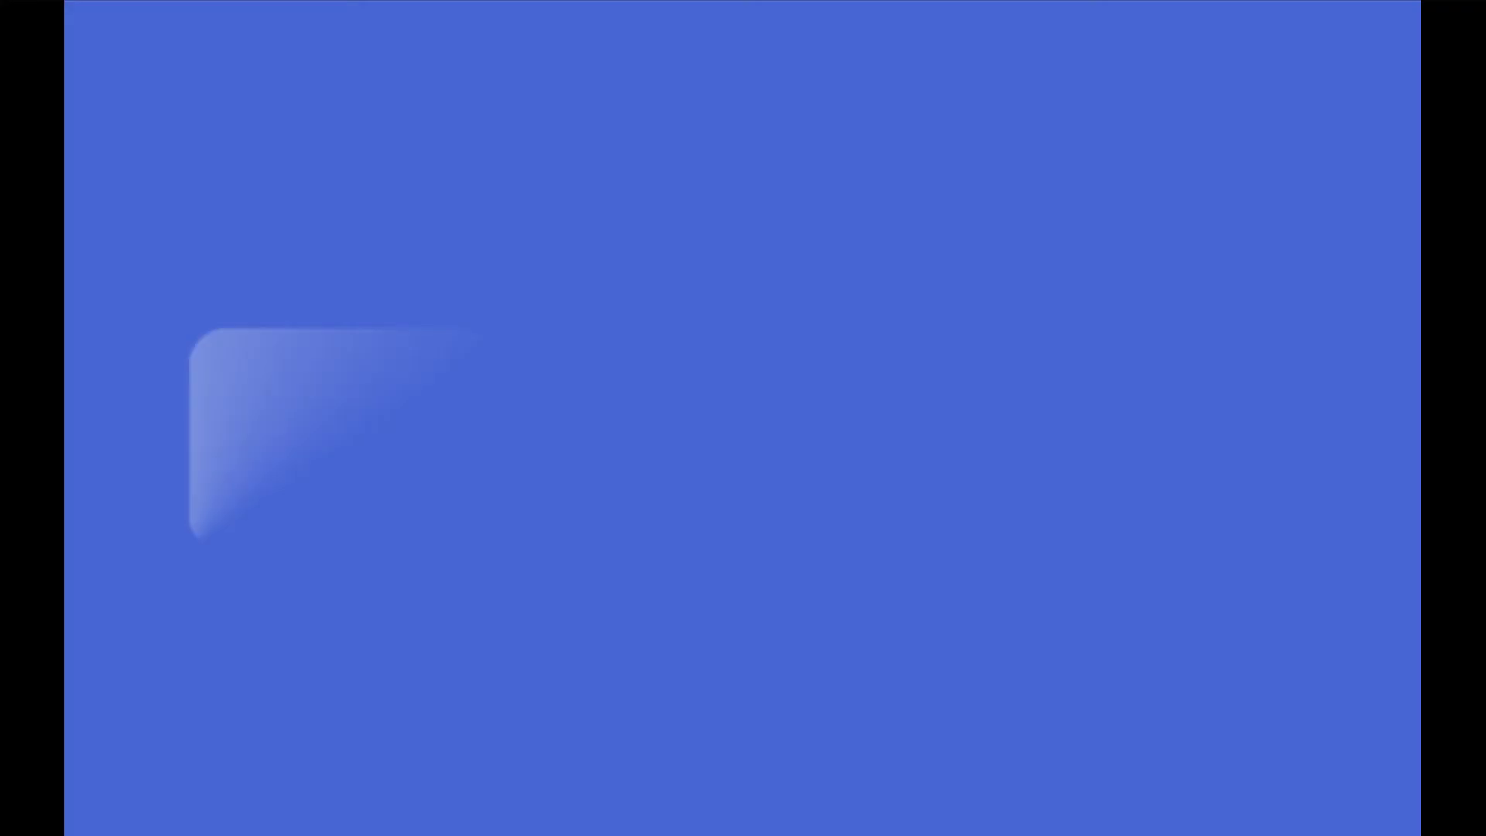